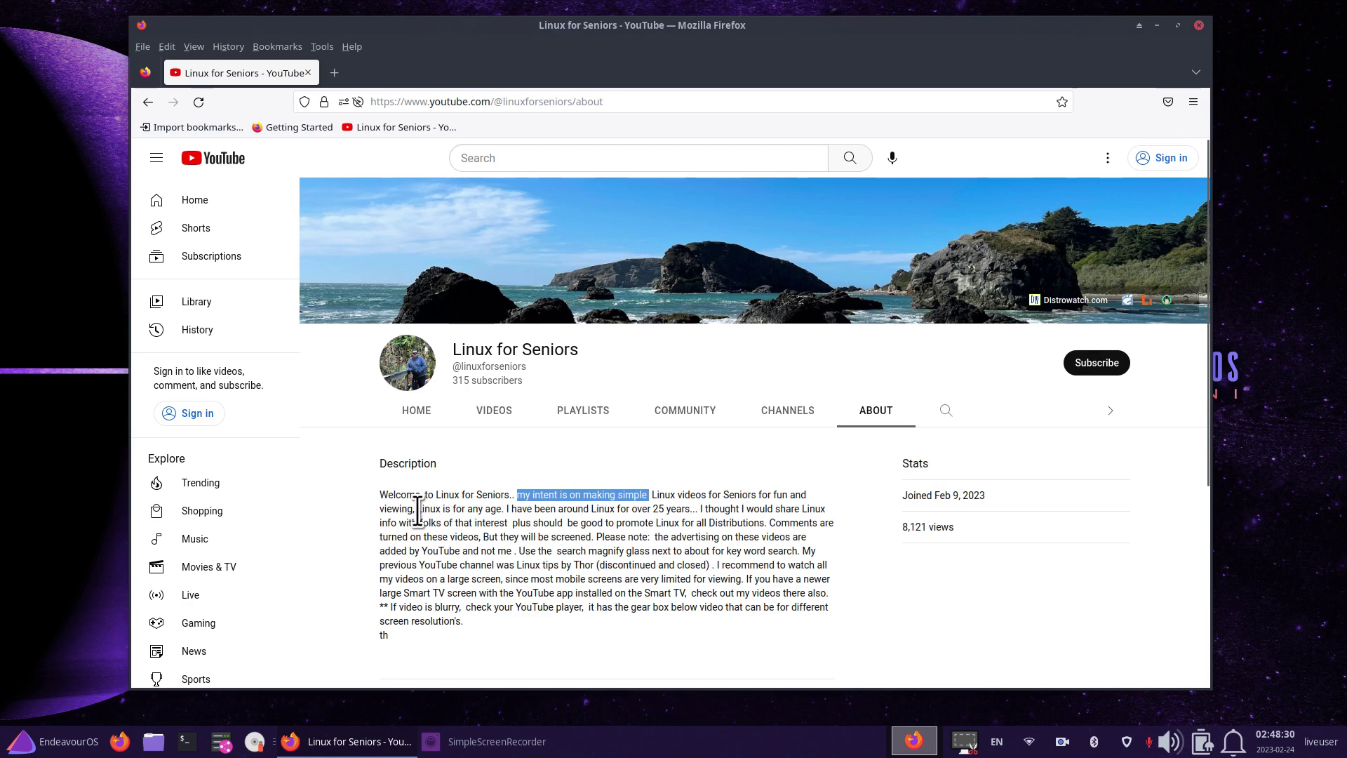
# Highlight the description's passages on the channel's intent, Linux for any age and all distributions, the previous channel, and large-screen viewing.
pyautogui.moveTo(418, 508); pyautogui.dragTo(502, 509)
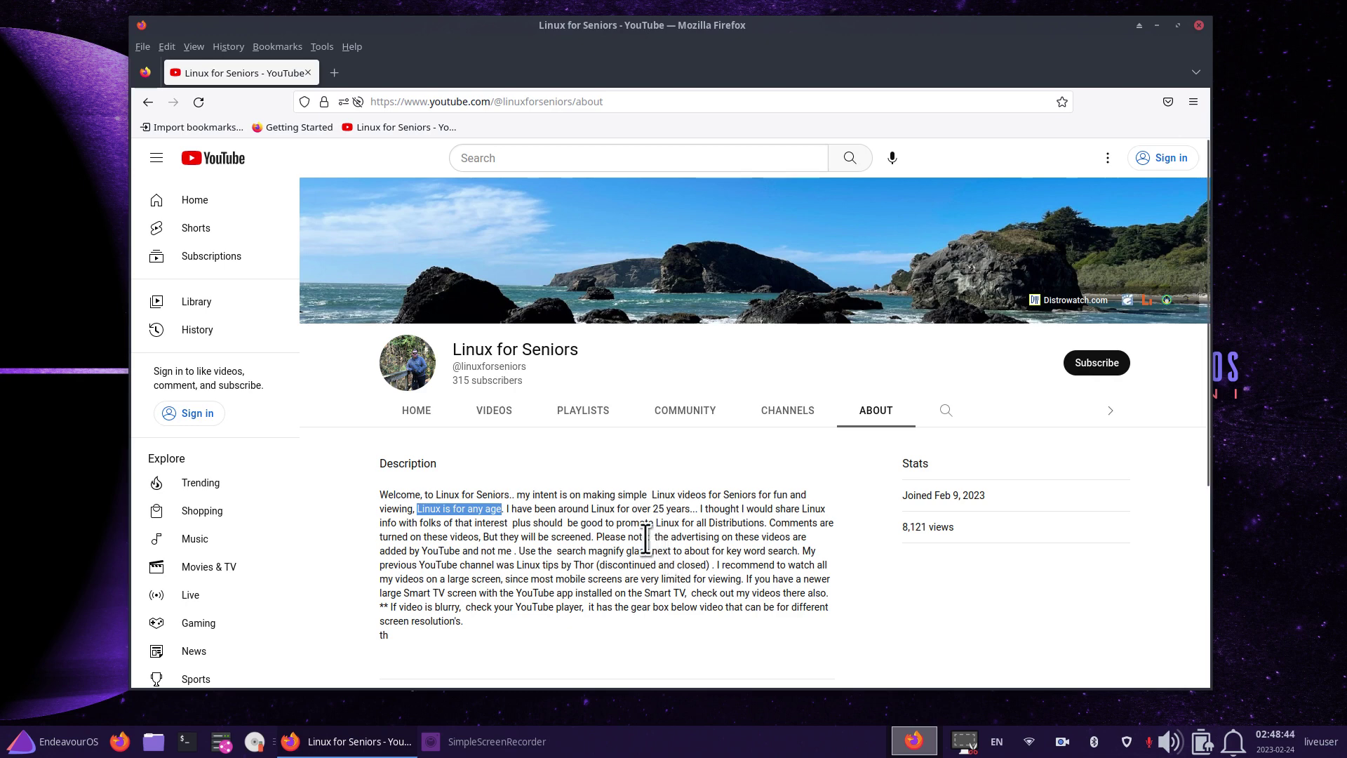
pyautogui.moveTo(656, 523); pyautogui.dragTo(760, 523)
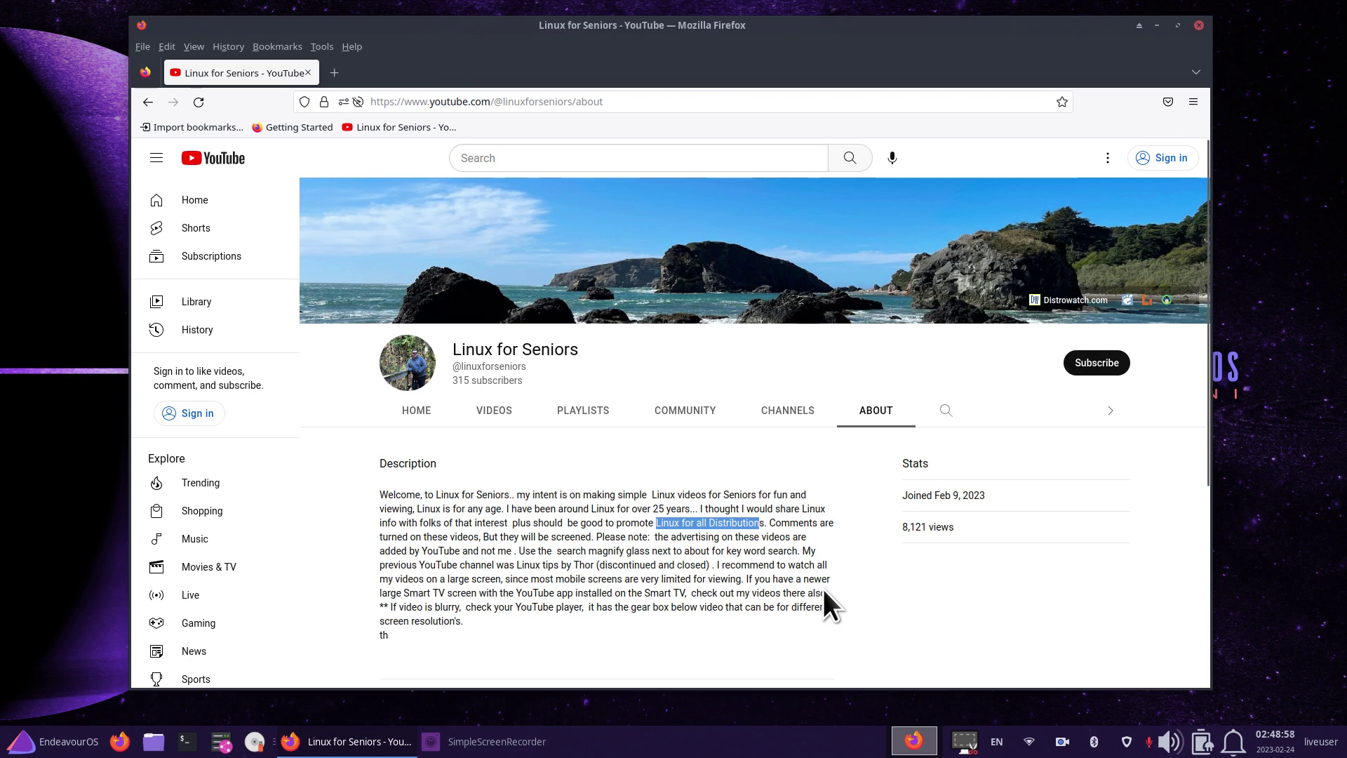
pyautogui.moveTo(517, 568); pyautogui.dragTo(593, 569)
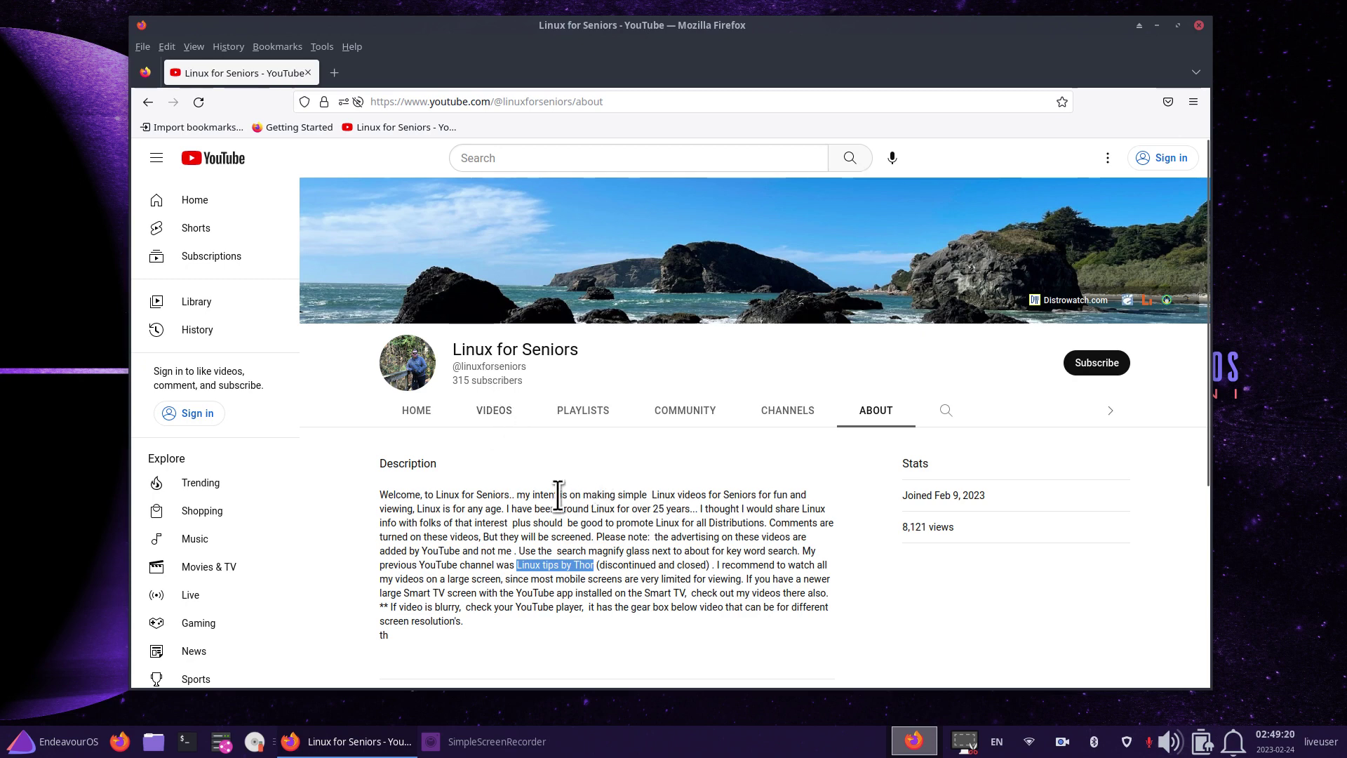
pyautogui.moveTo(515, 495); pyautogui.dragTo(700, 494)
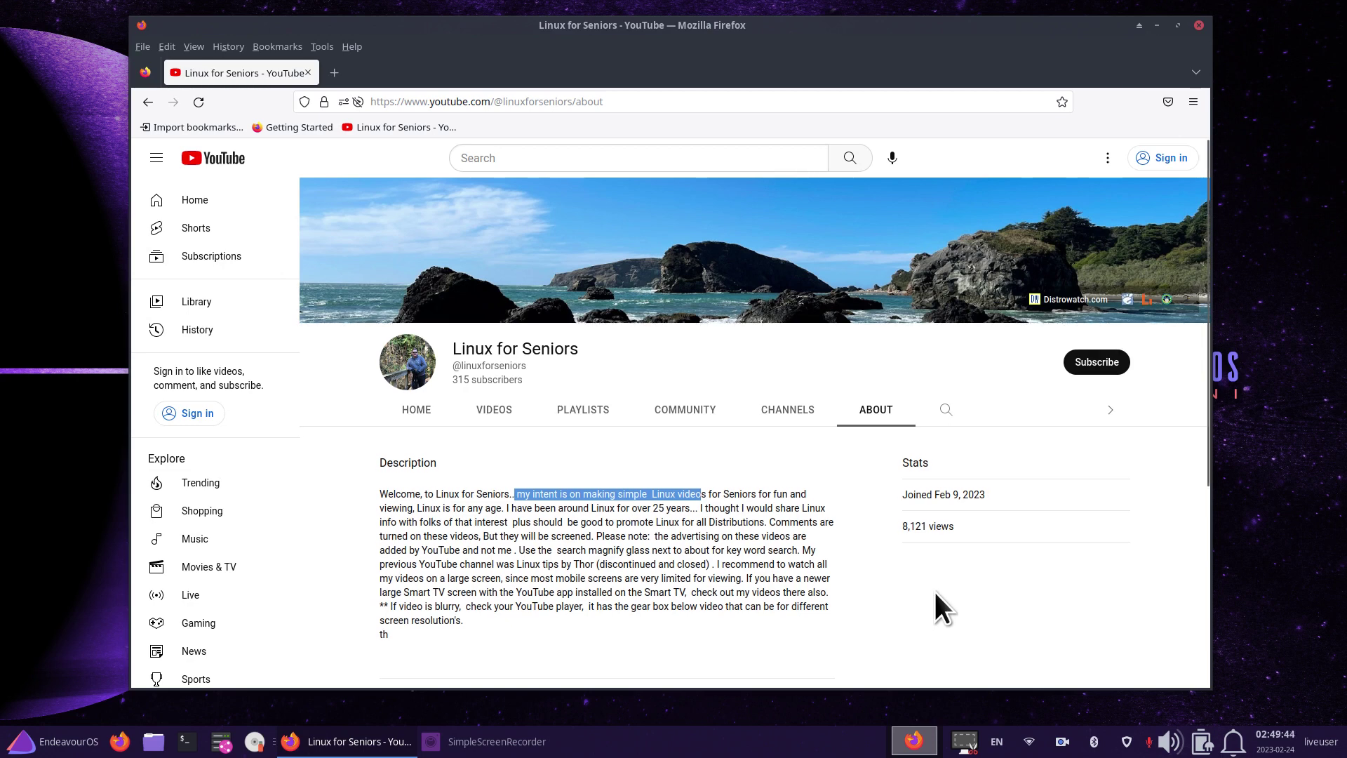
pyautogui.scroll(-3, 937, 596)
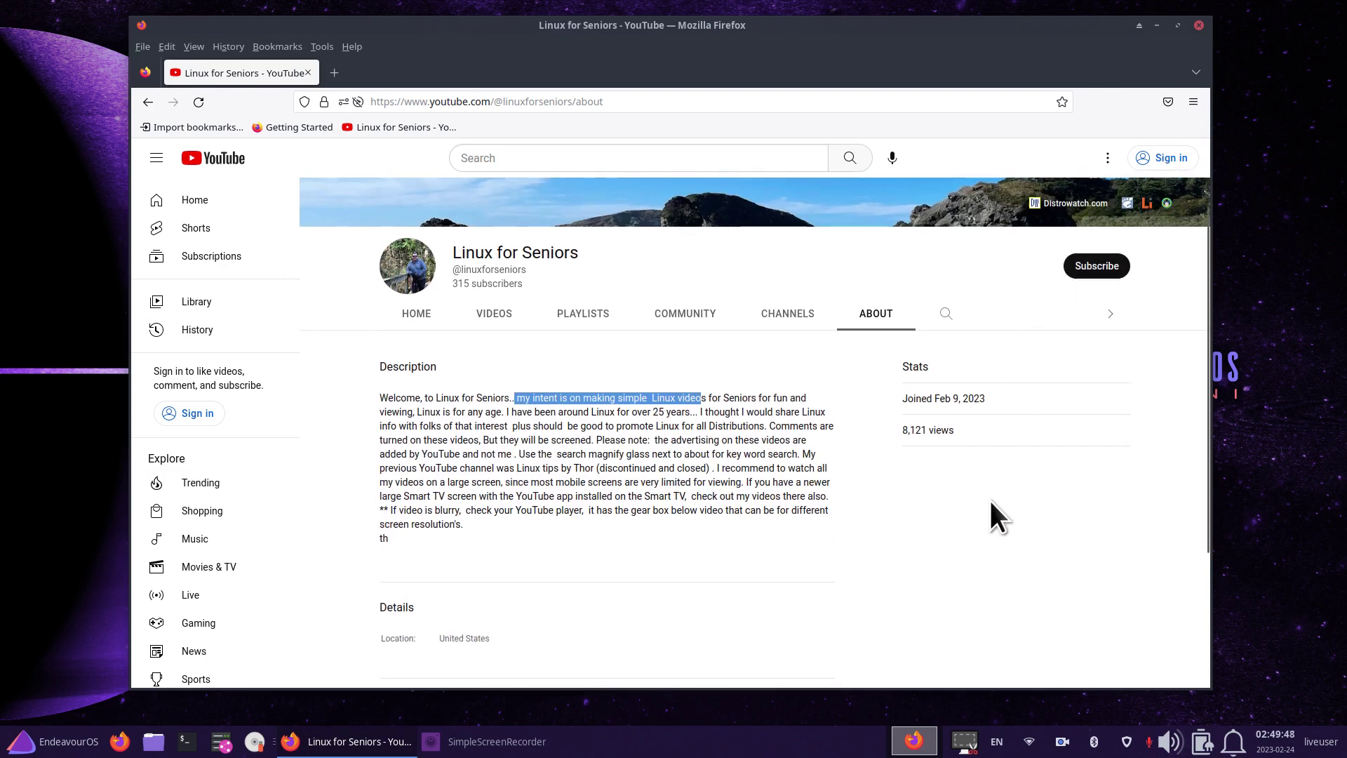
pyautogui.moveTo(716, 468); pyautogui.dragTo(740, 484)
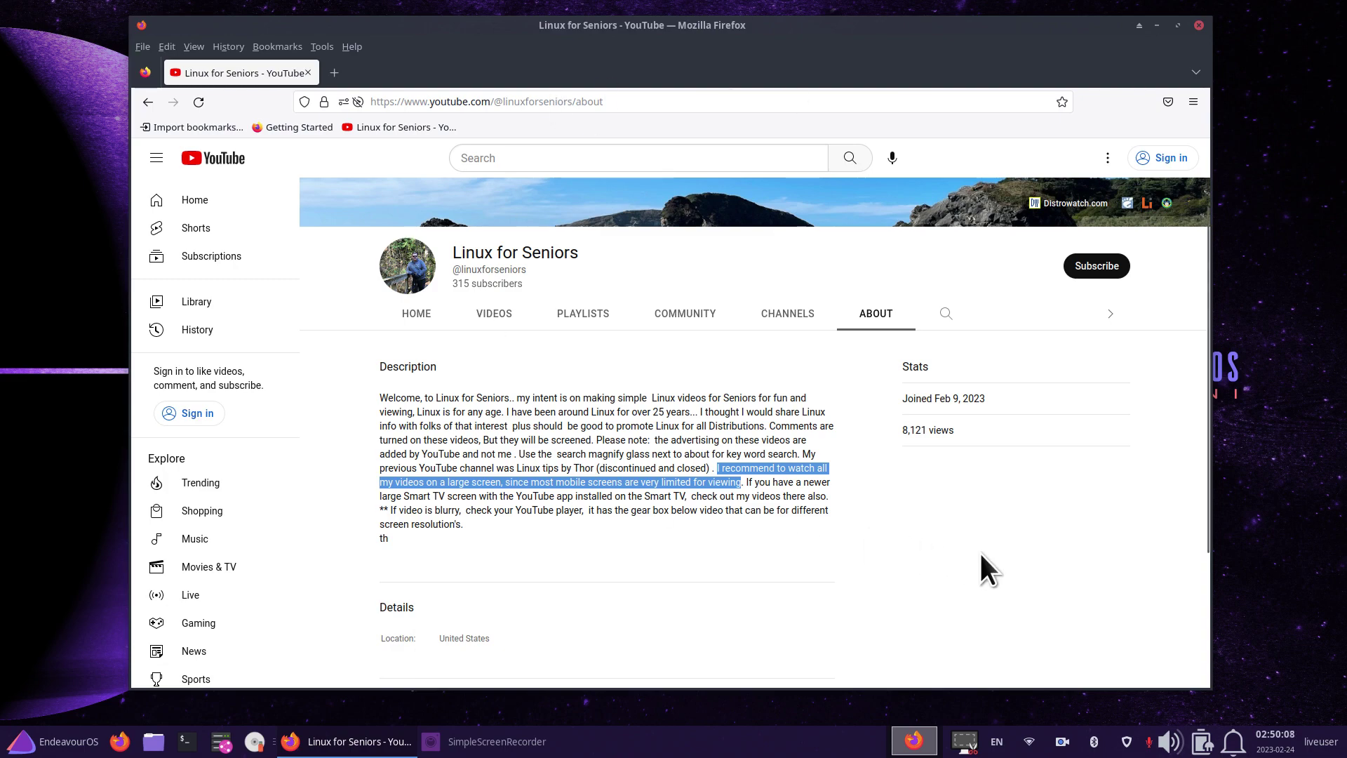
# Enlarge the channel page to 160% and restore its normal zoom level.
pyautogui.scroll(3, 981, 554)
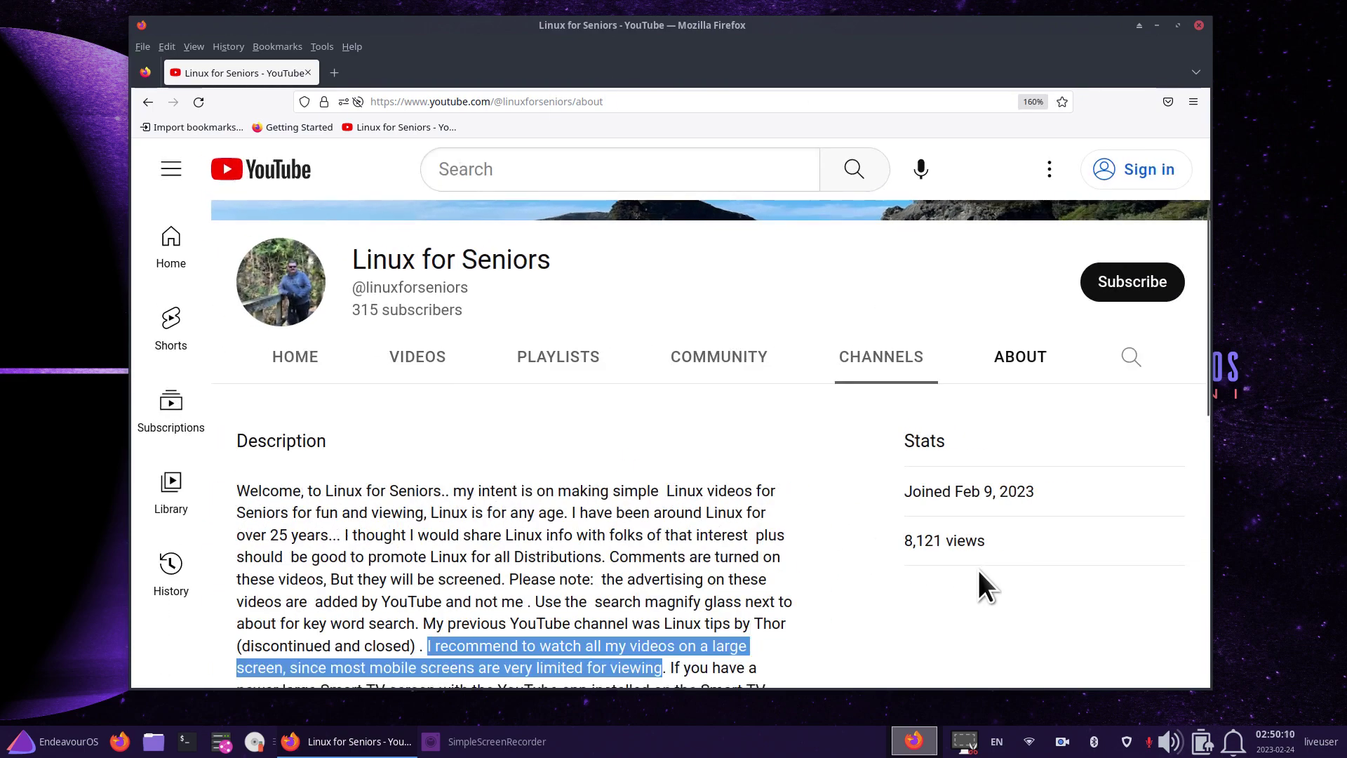
pyautogui.moveTo(1205, 369); pyautogui.dragTo(1240, 356)
pyautogui.hotkey('ctrl', '-')
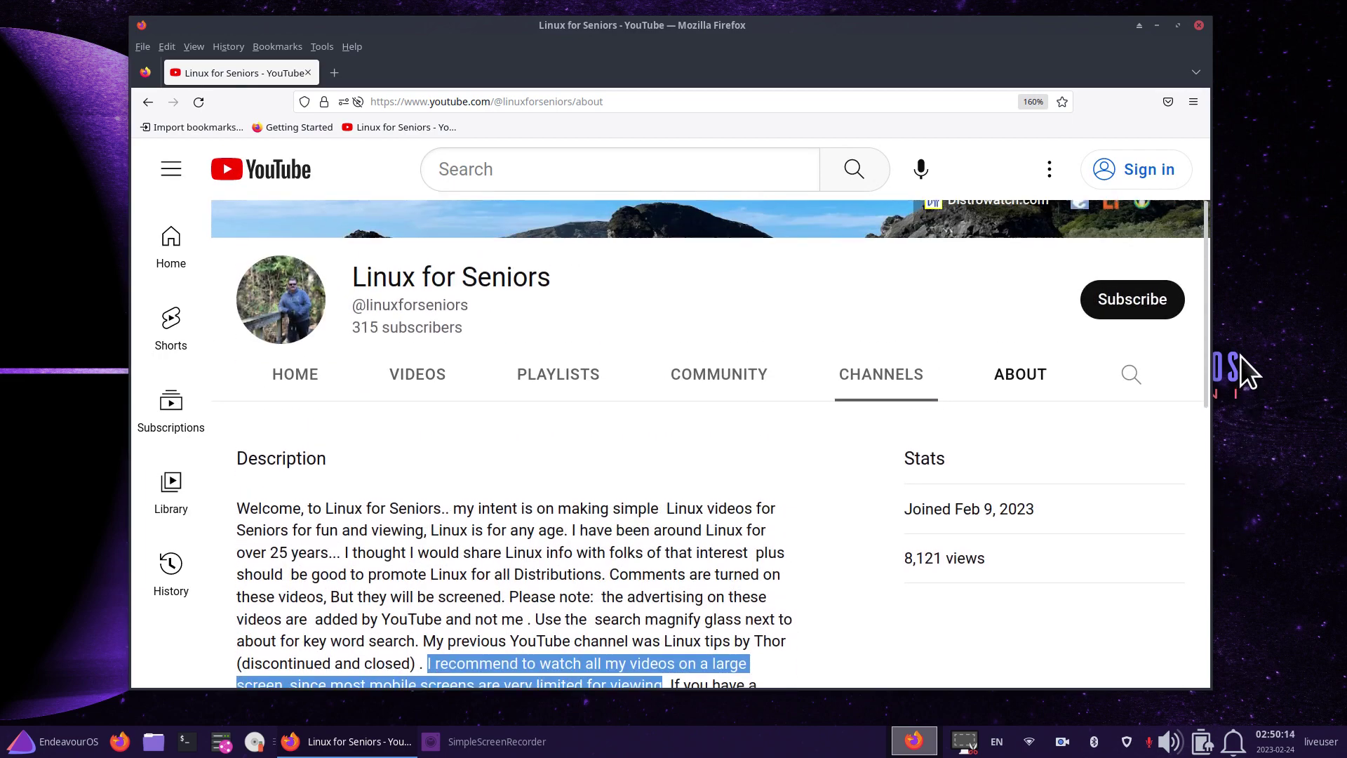
pyautogui.hotkey('ctrl', '-')
pyautogui.hotkey('ctrl', '-')
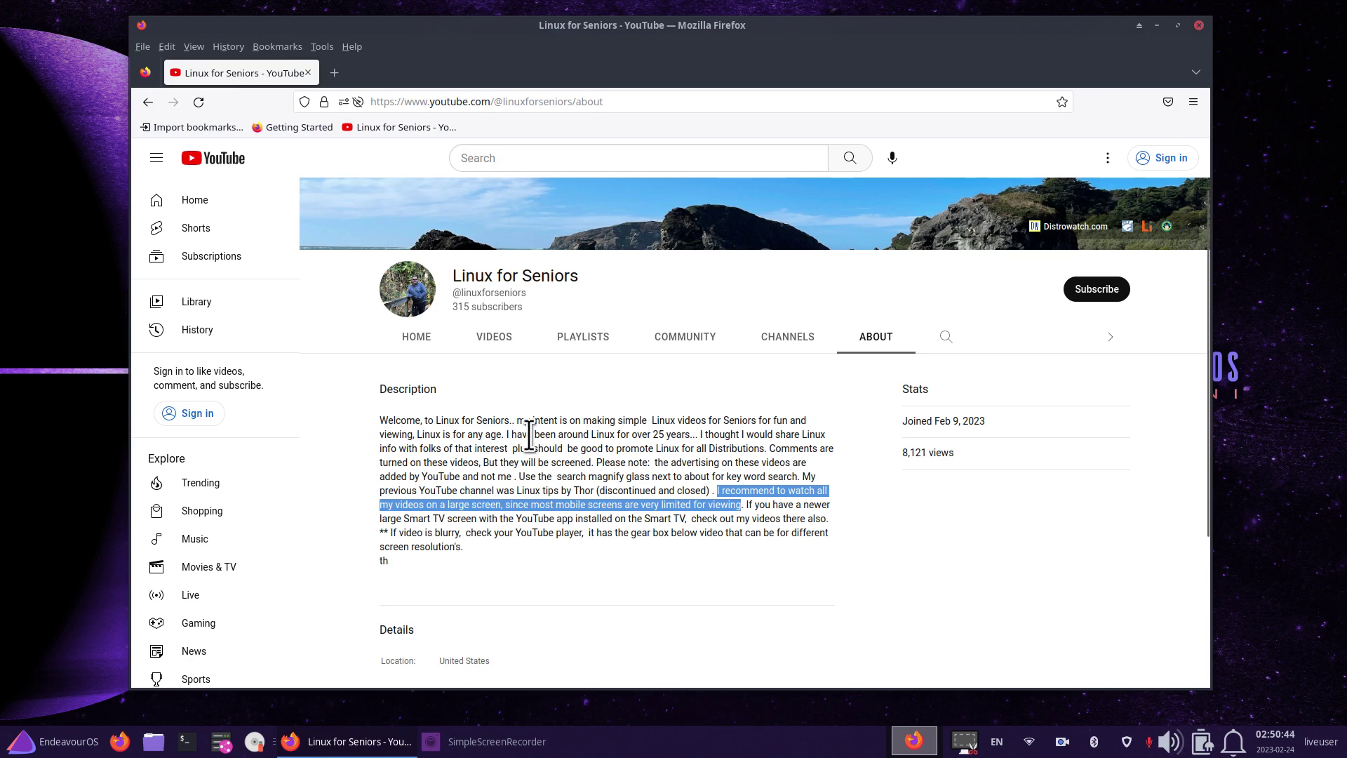
# Highlight the description's passages on comments and advertising, the previous channel's name, Smart TV viewing, and fixing blurry video.
pyautogui.click(914, 552)
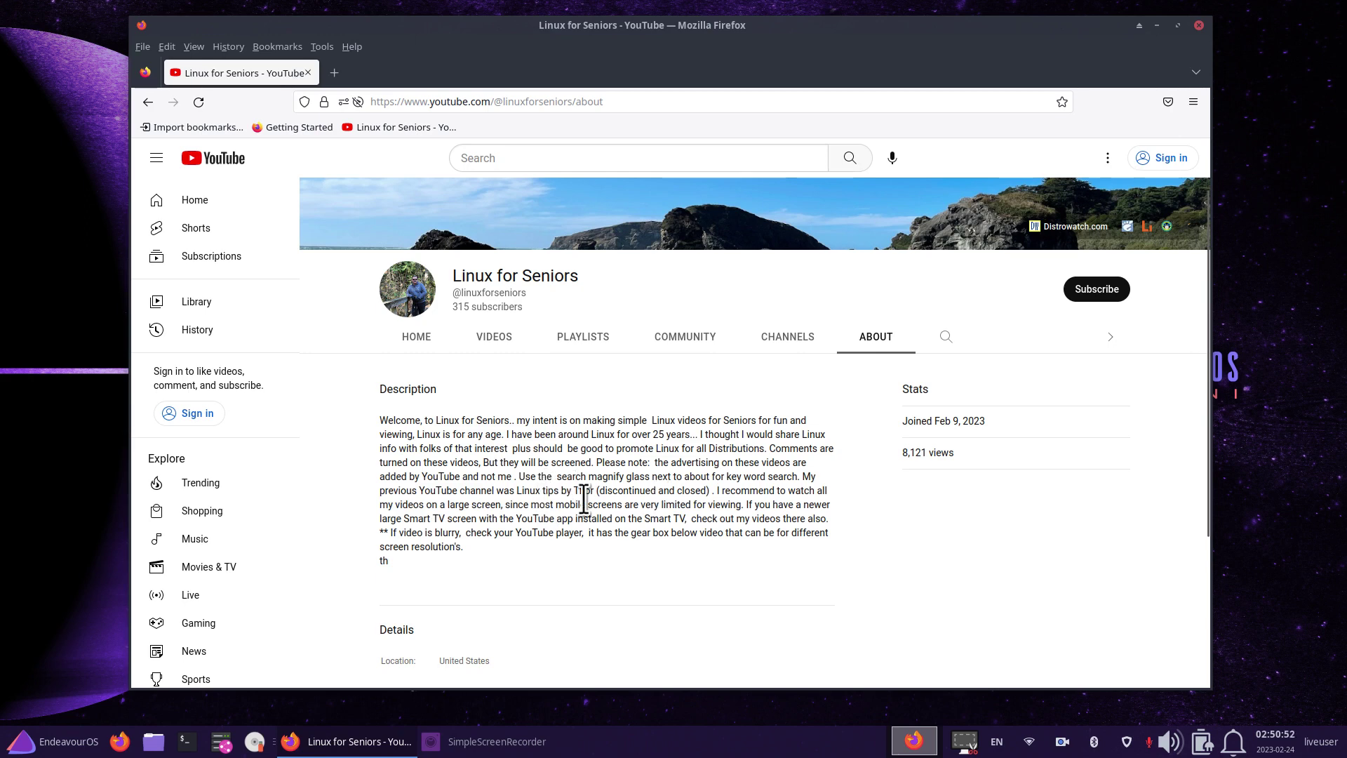
pyautogui.moveTo(766, 449); pyautogui.dragTo(861, 466)
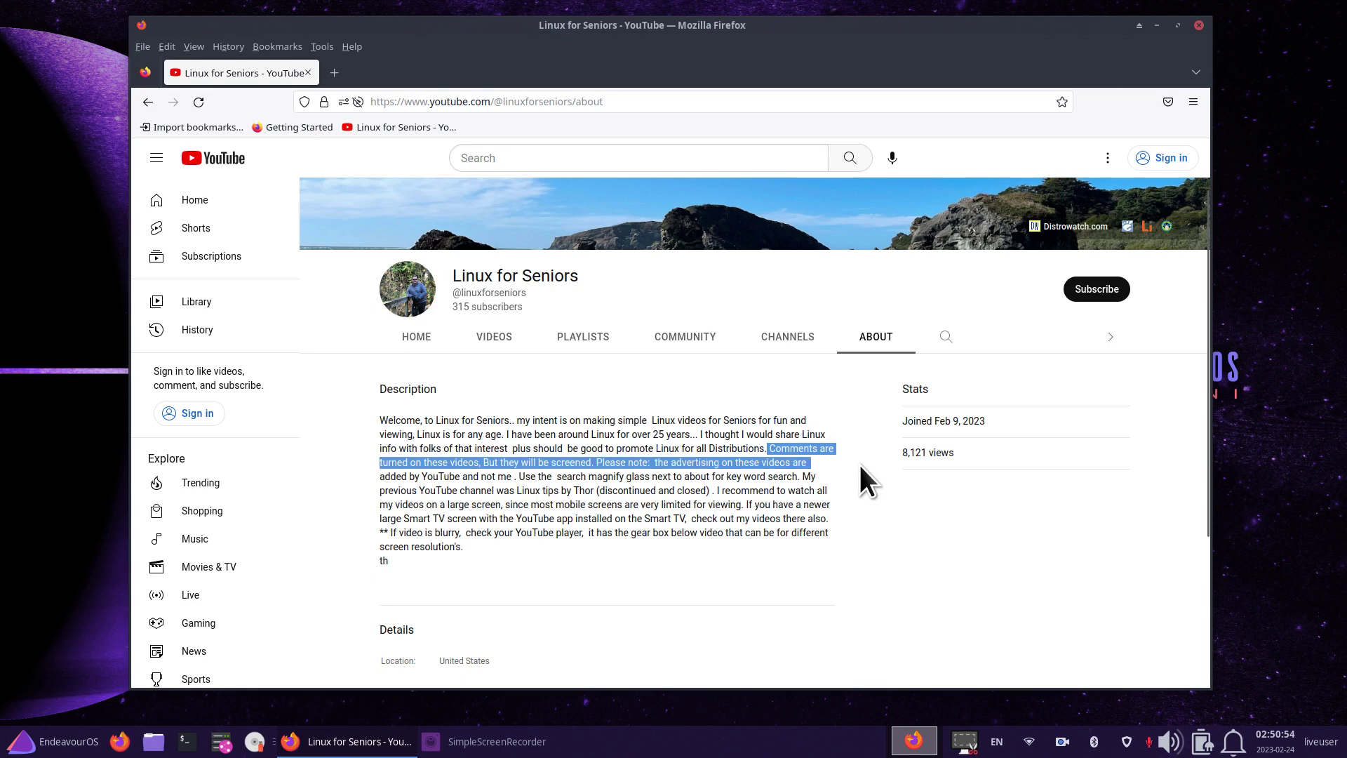
pyautogui.click(874, 550)
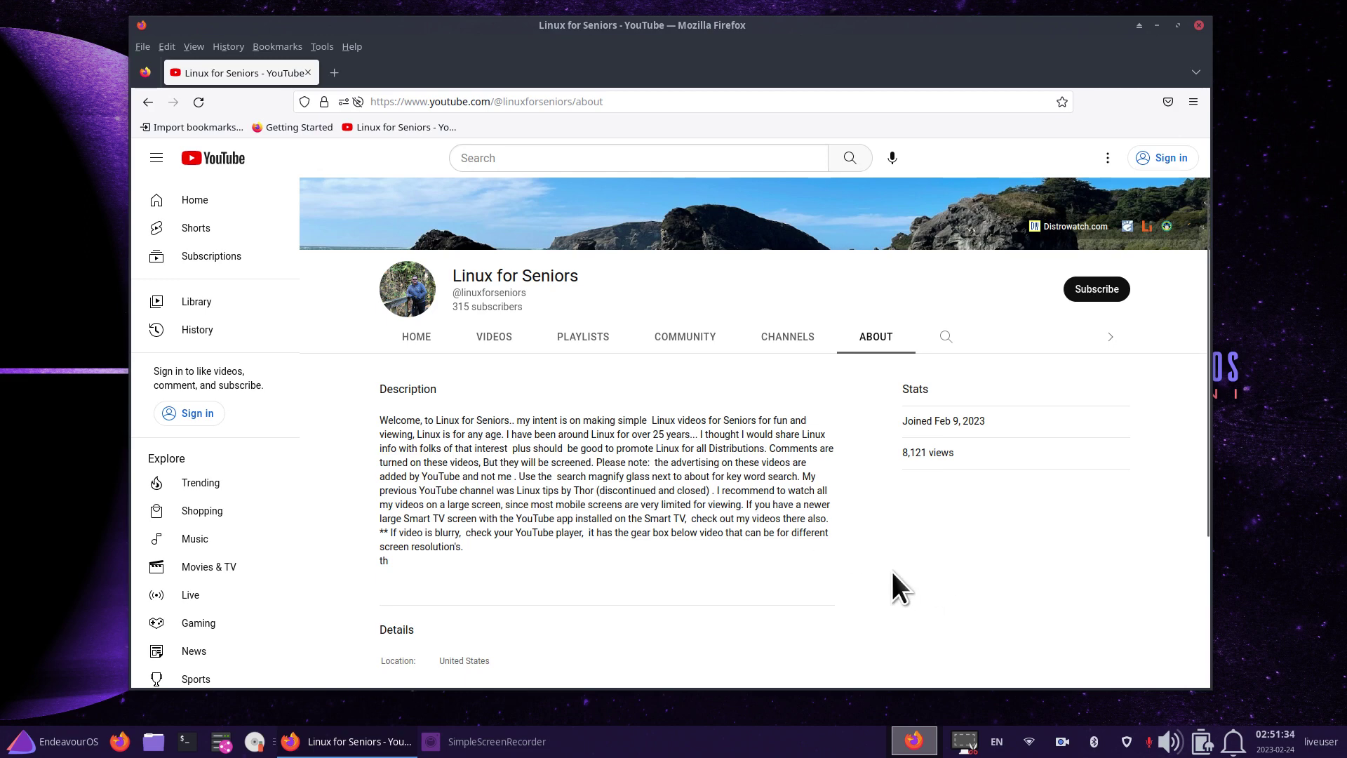
pyautogui.moveTo(516, 490); pyautogui.dragTo(600, 487)
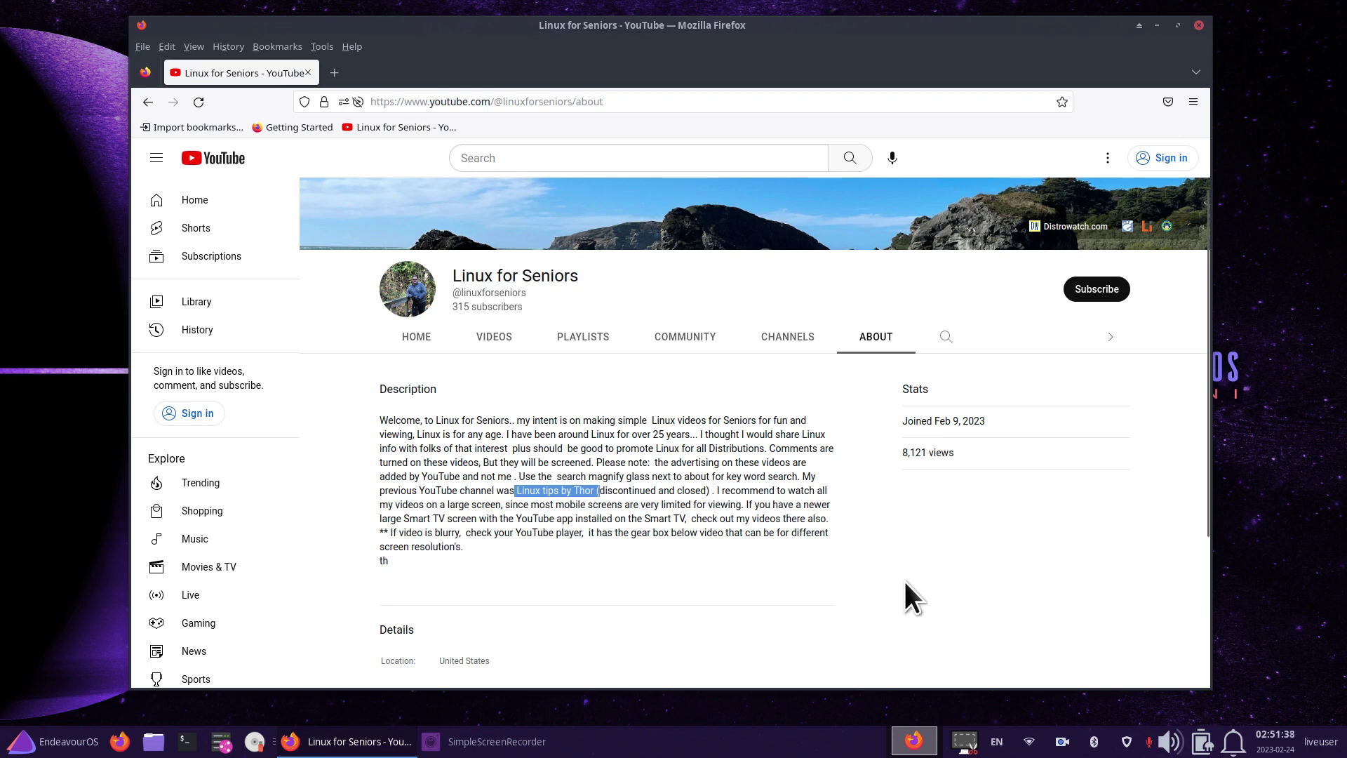
pyautogui.click(952, 547)
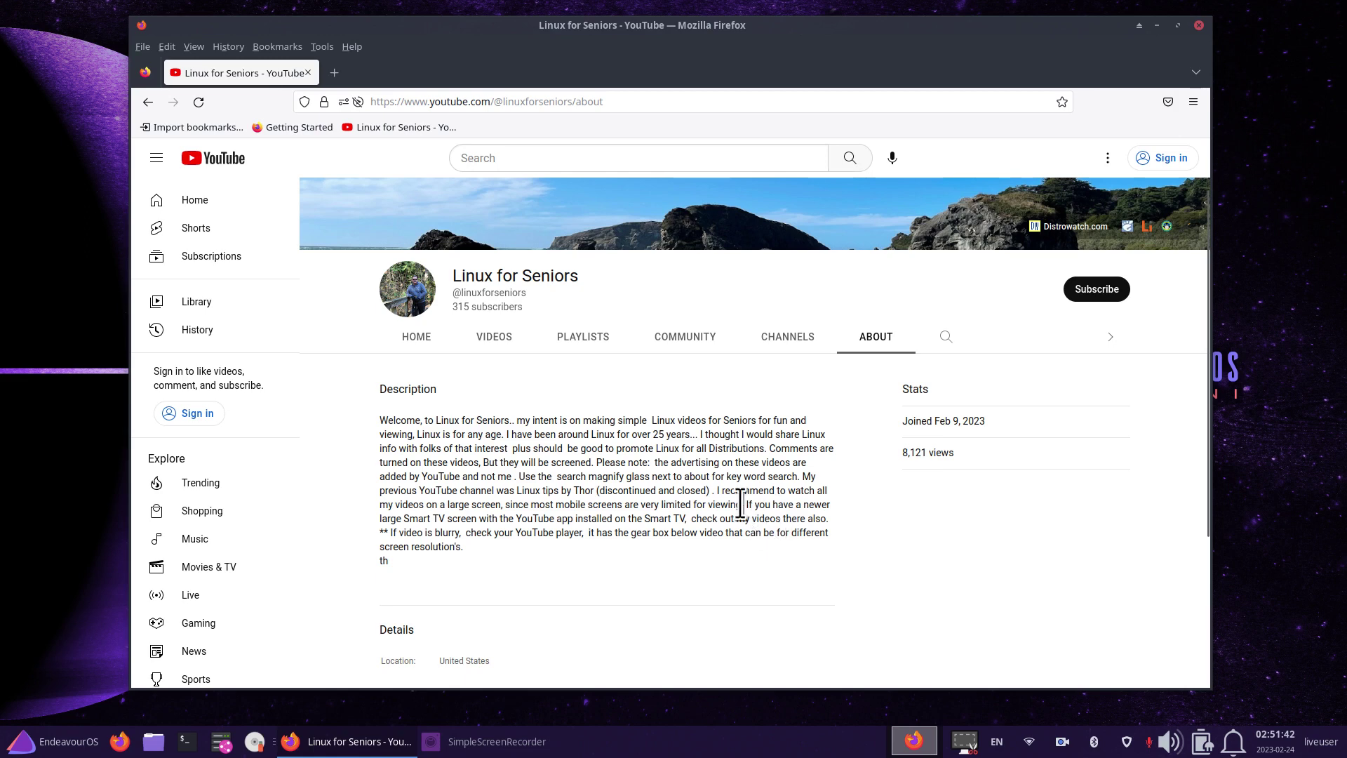
pyautogui.moveTo(744, 505); pyautogui.dragTo(857, 517)
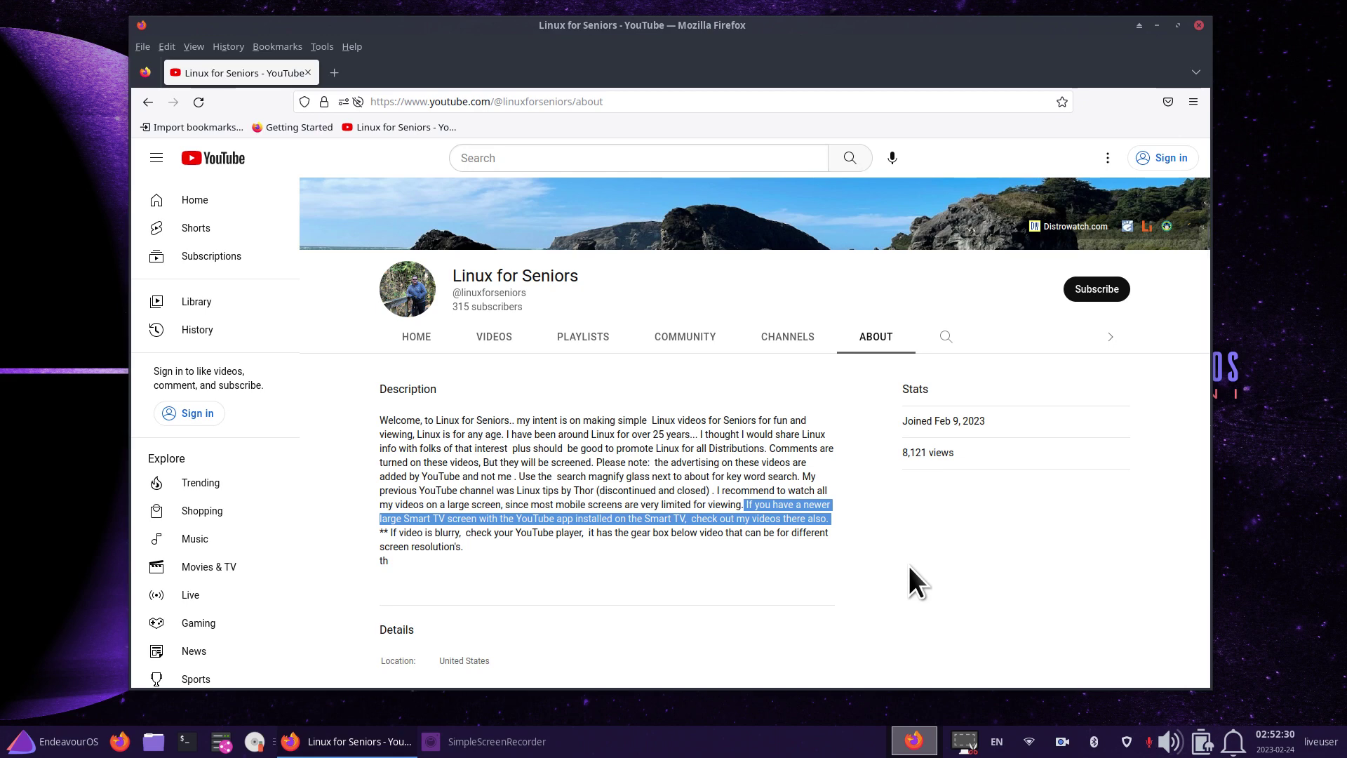
pyautogui.click(884, 562)
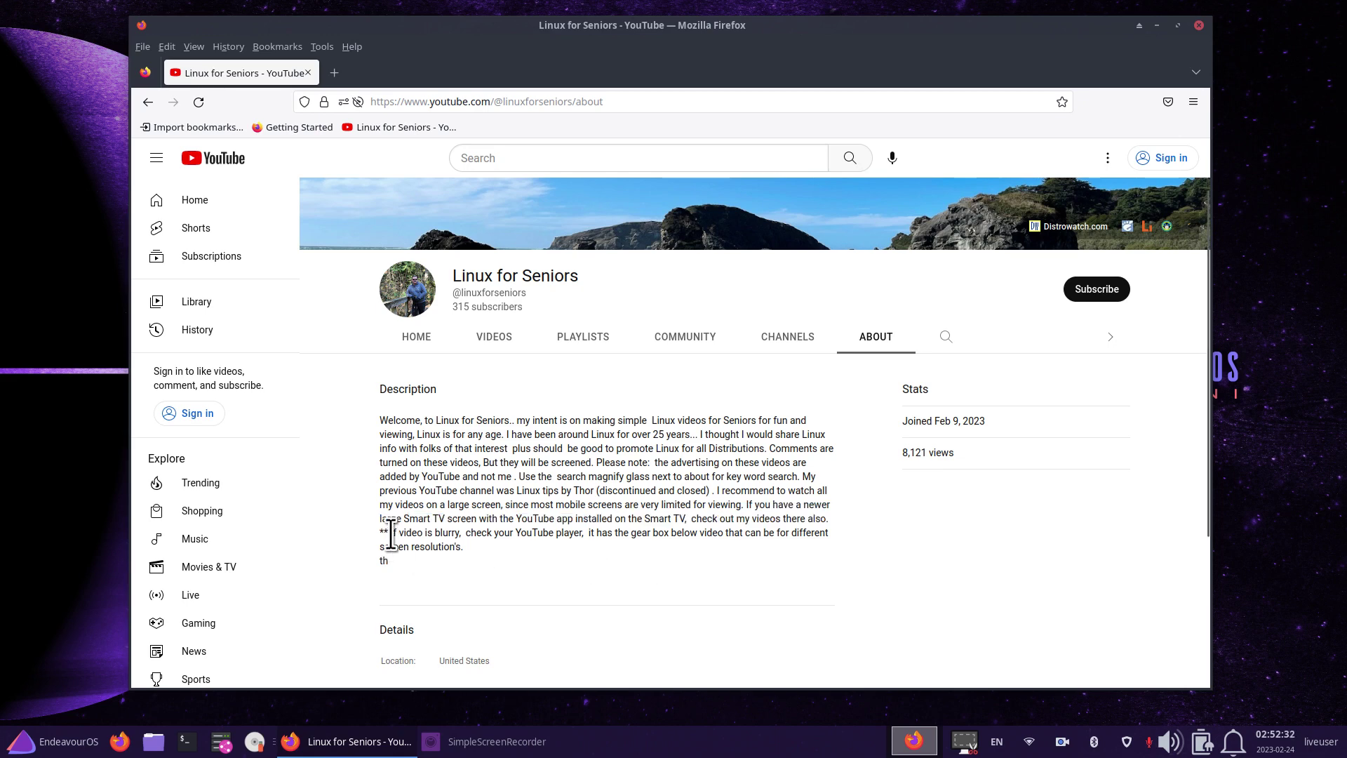
pyautogui.moveTo(390, 533); pyautogui.dragTo(840, 552)
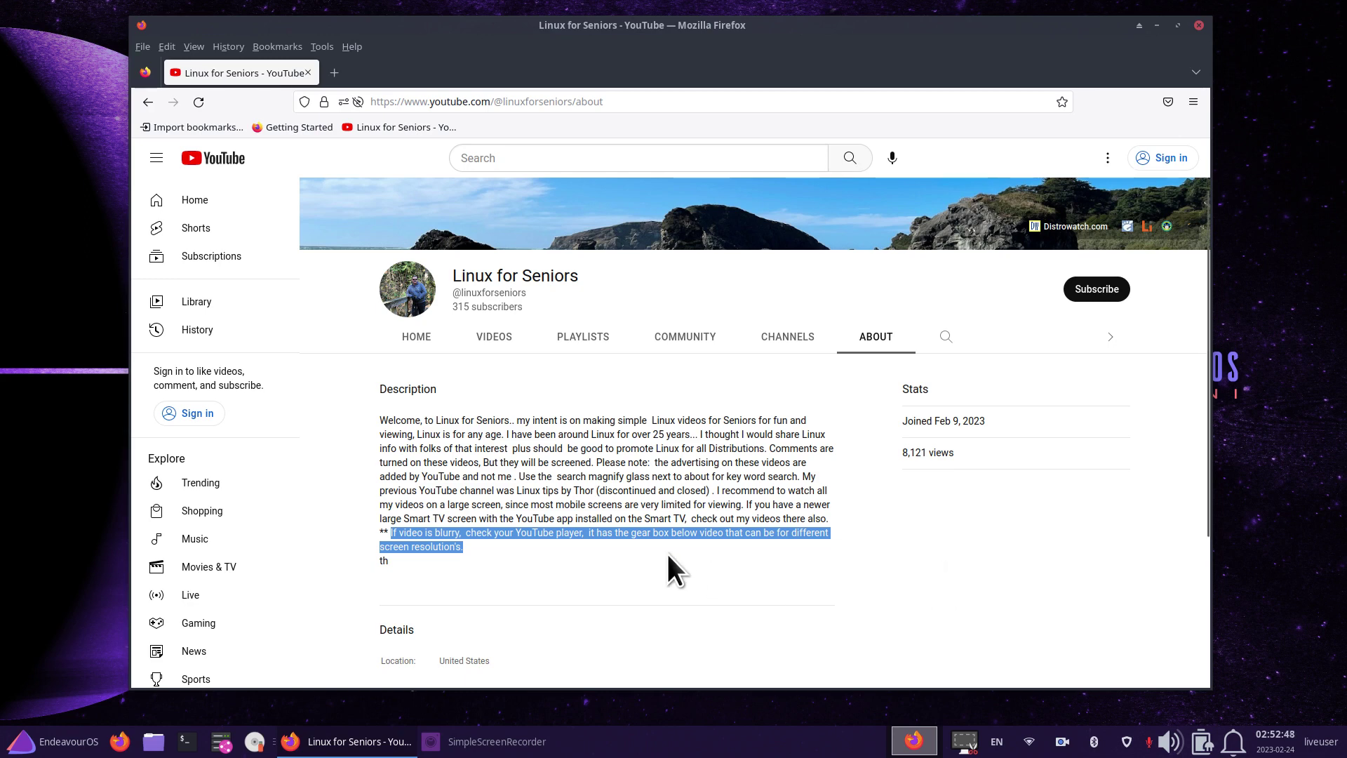
# Pause the welcome video on the channel's home page and open its quality options.
pyautogui.click(418, 338)
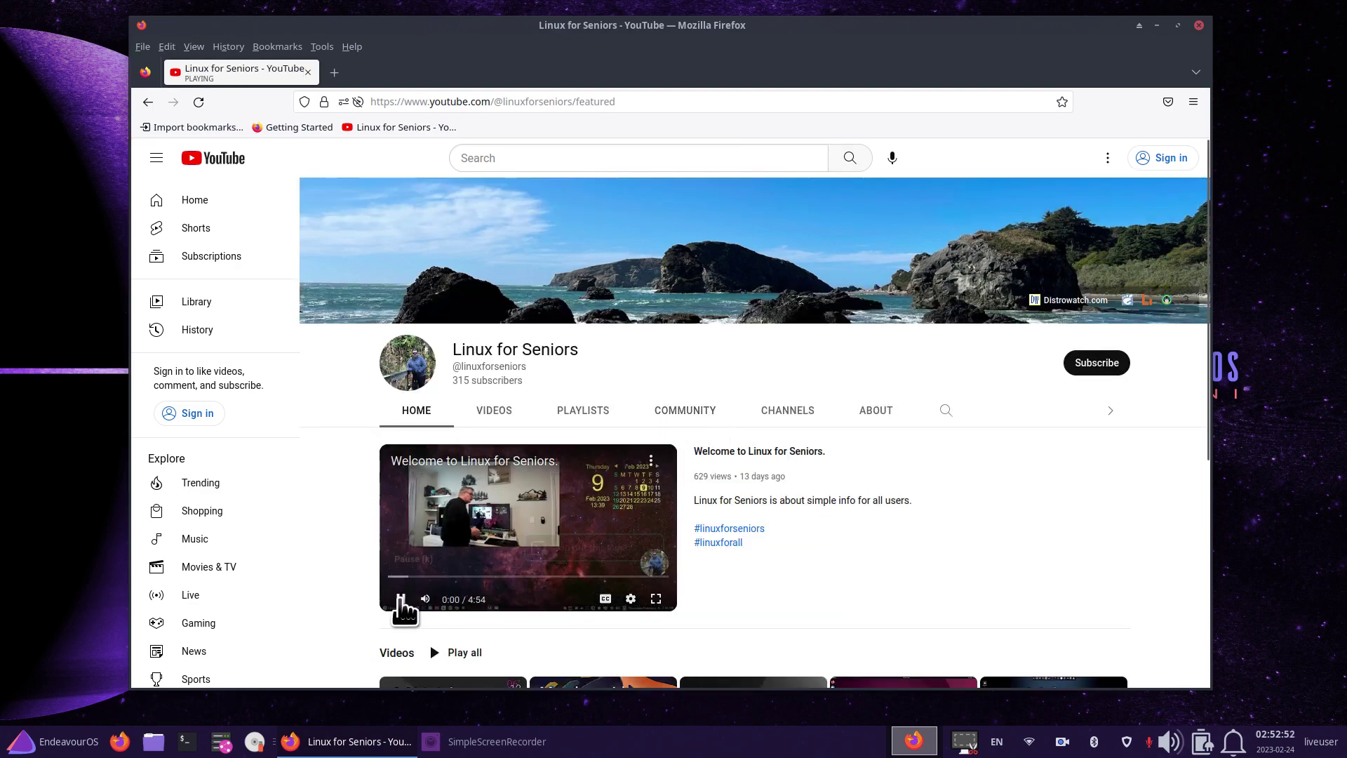
pyautogui.click(402, 598)
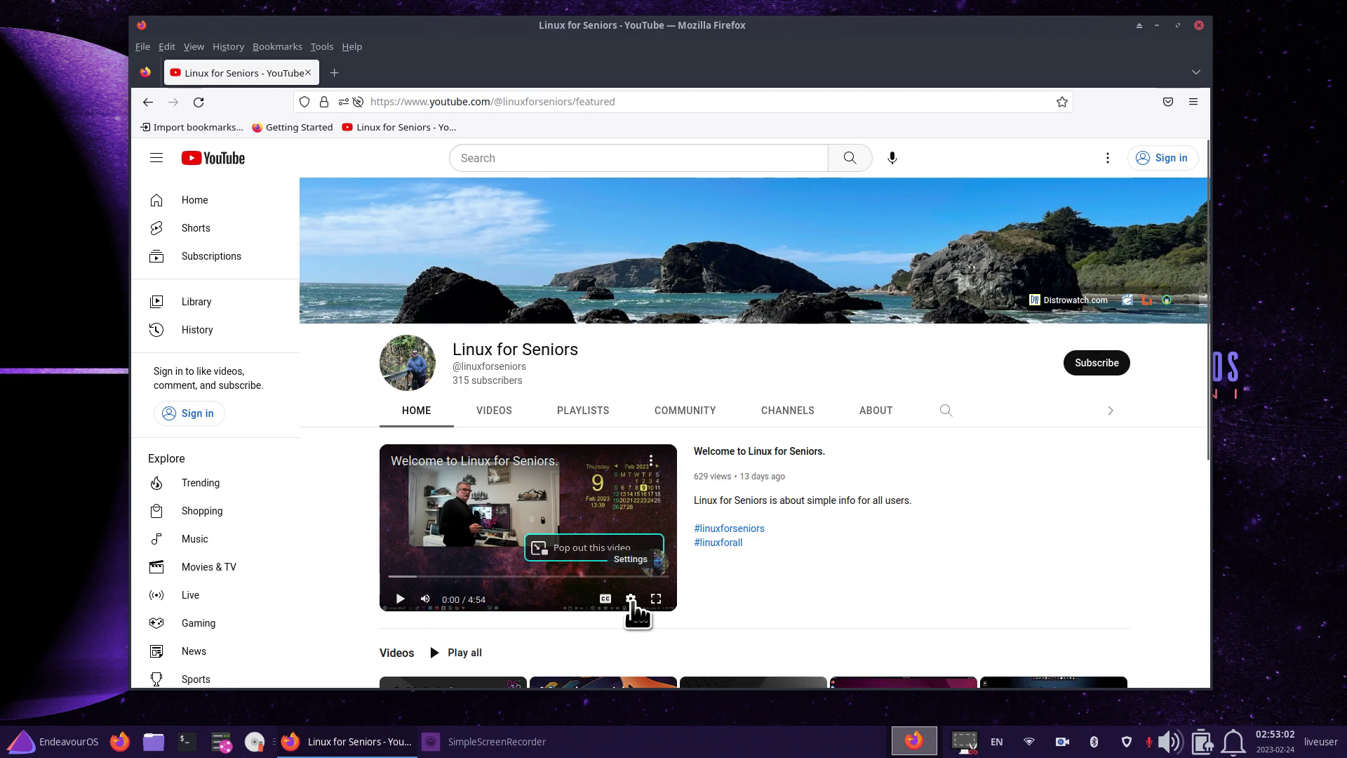
pyautogui.click(631, 599)
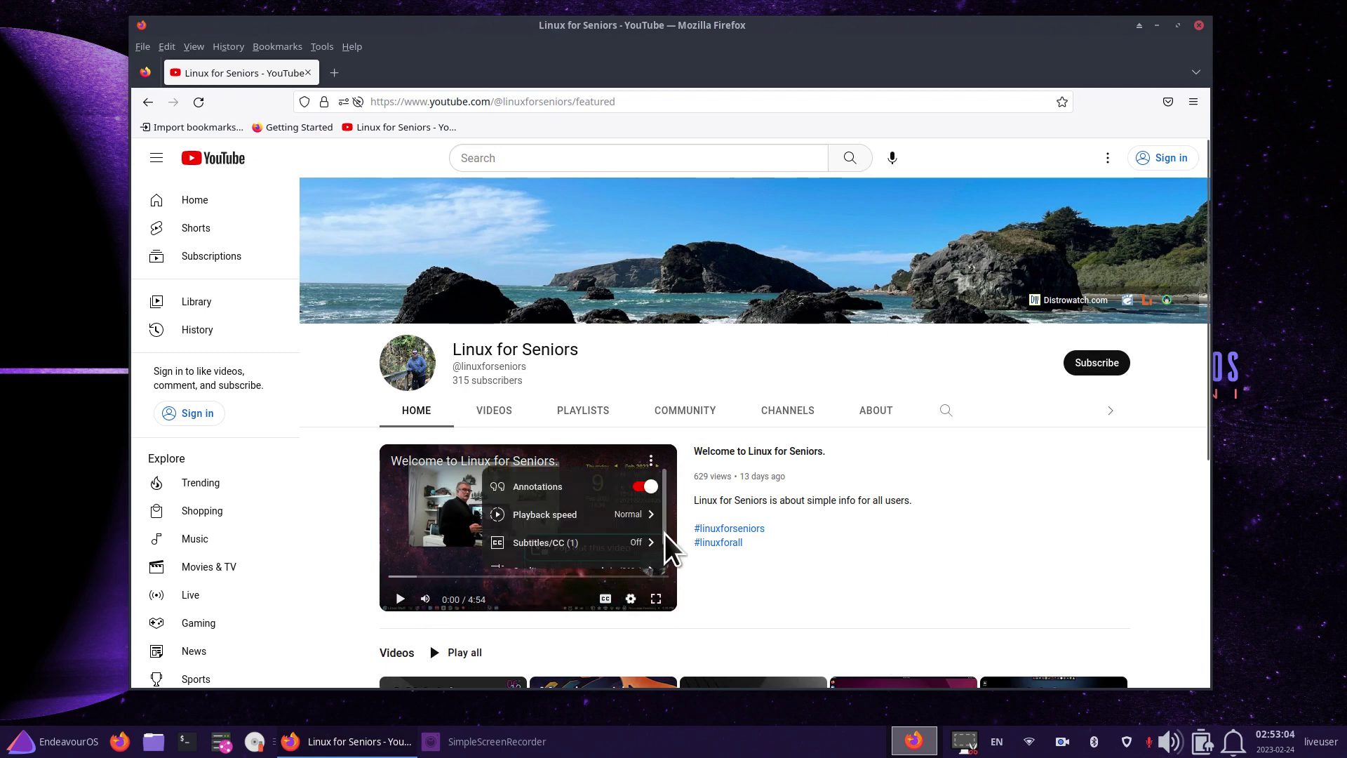
pyautogui.scroll(-1, 663, 554)
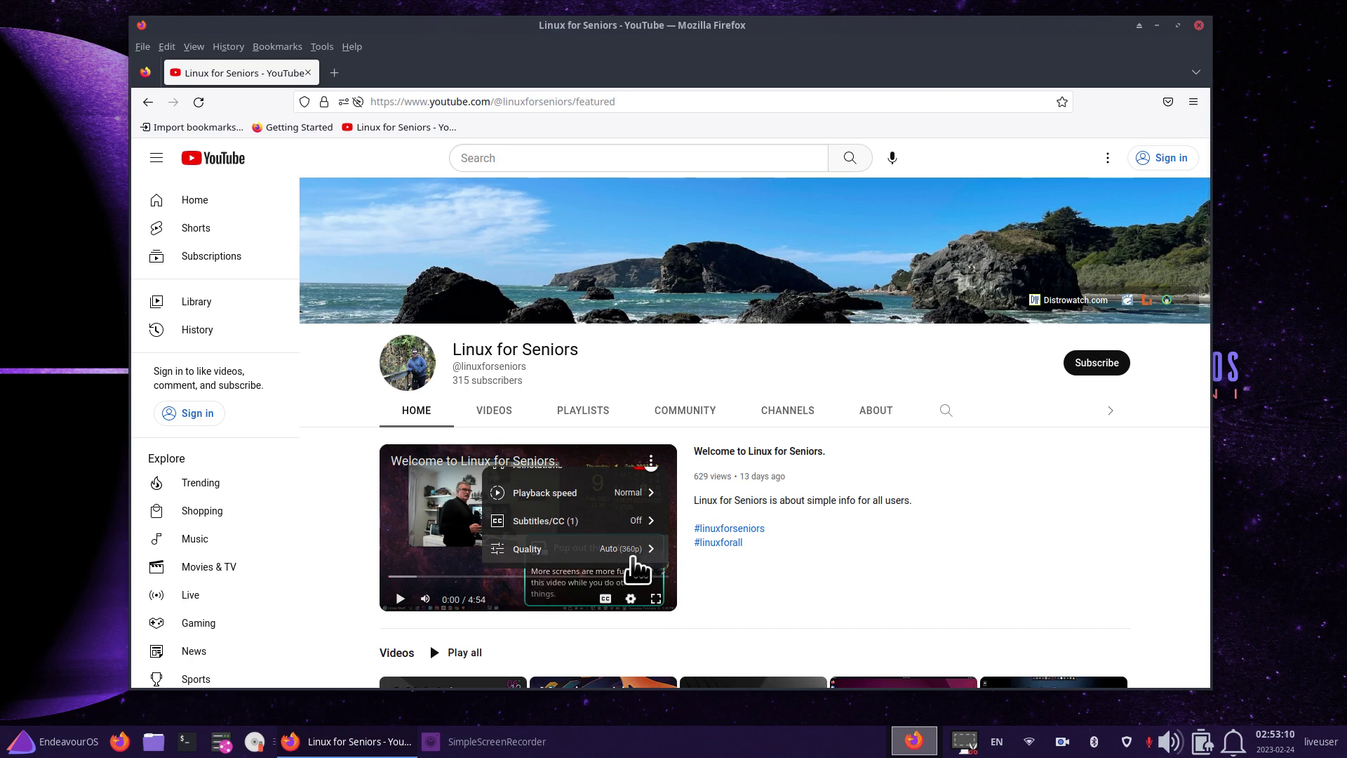
pyautogui.click(633, 554)
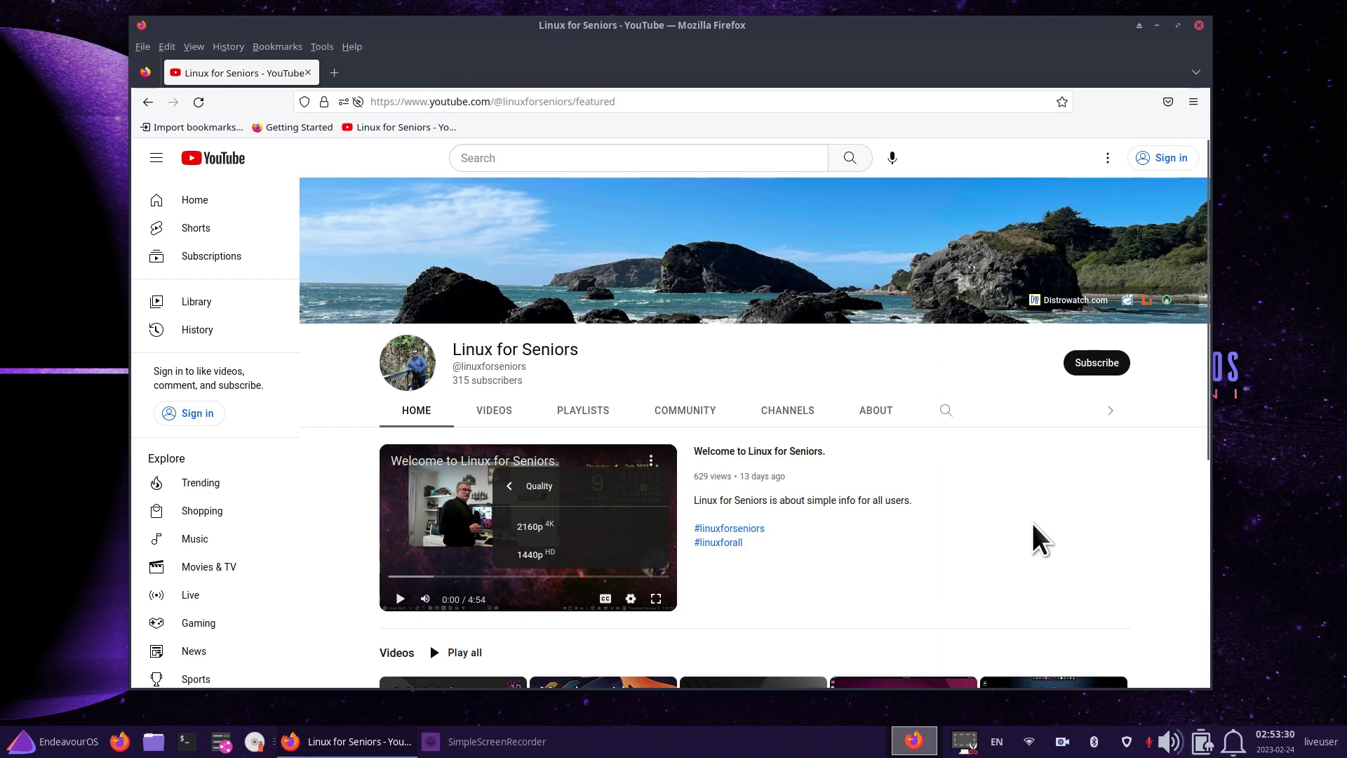
# Return to the channel's About page and review the description, details and external links.
pyautogui.click(870, 414)
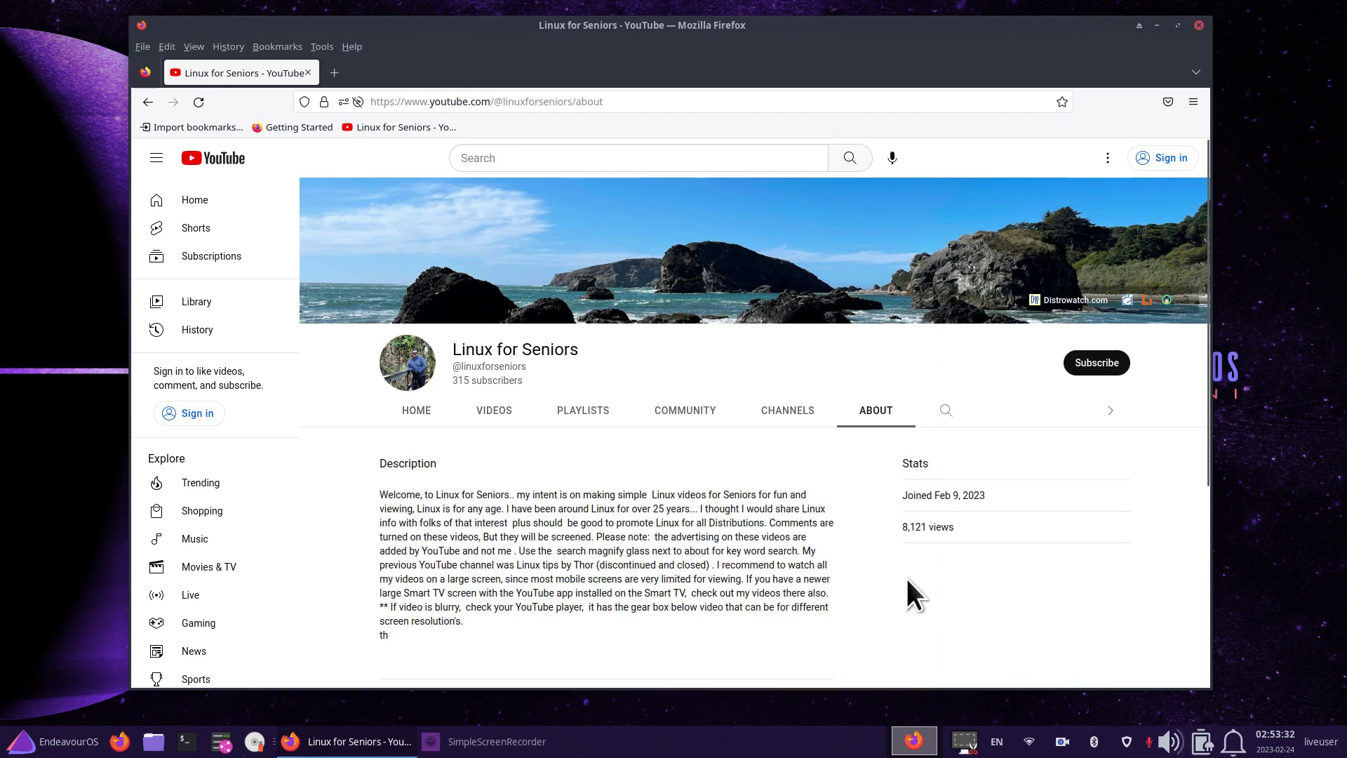
pyautogui.scroll(-4, 915, 593)
pyautogui.scroll(3, 921, 580)
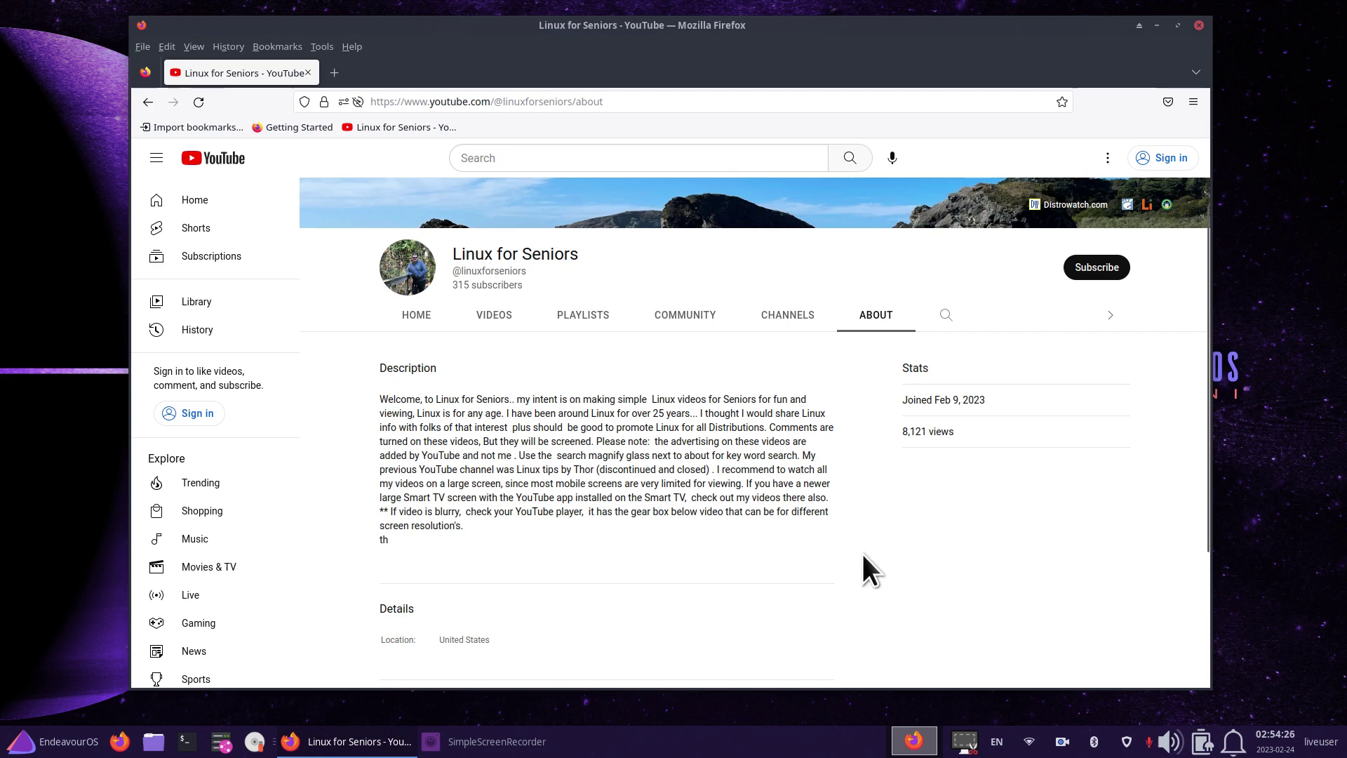
pyautogui.scroll(-3, 992, 500)
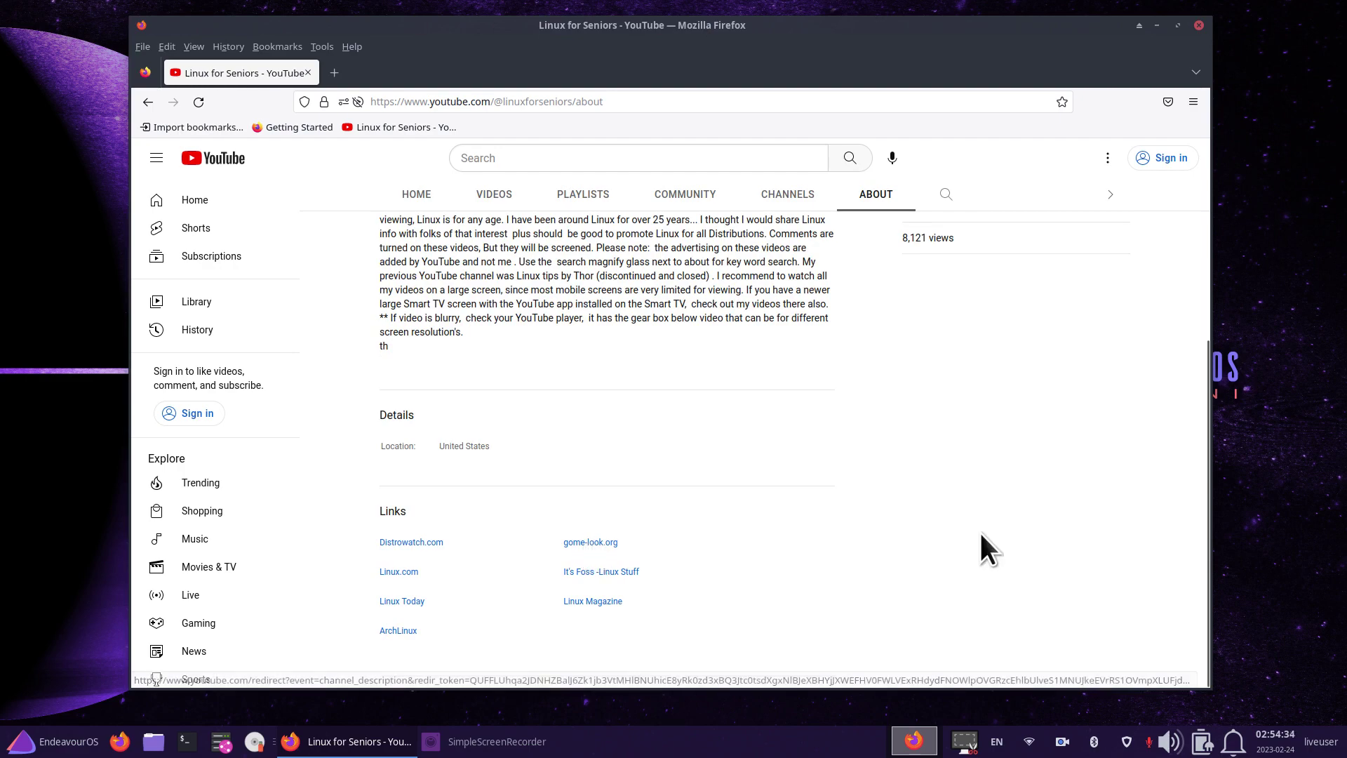
pyautogui.scroll(3, 980, 534)
pyautogui.scroll(3, 979, 533)
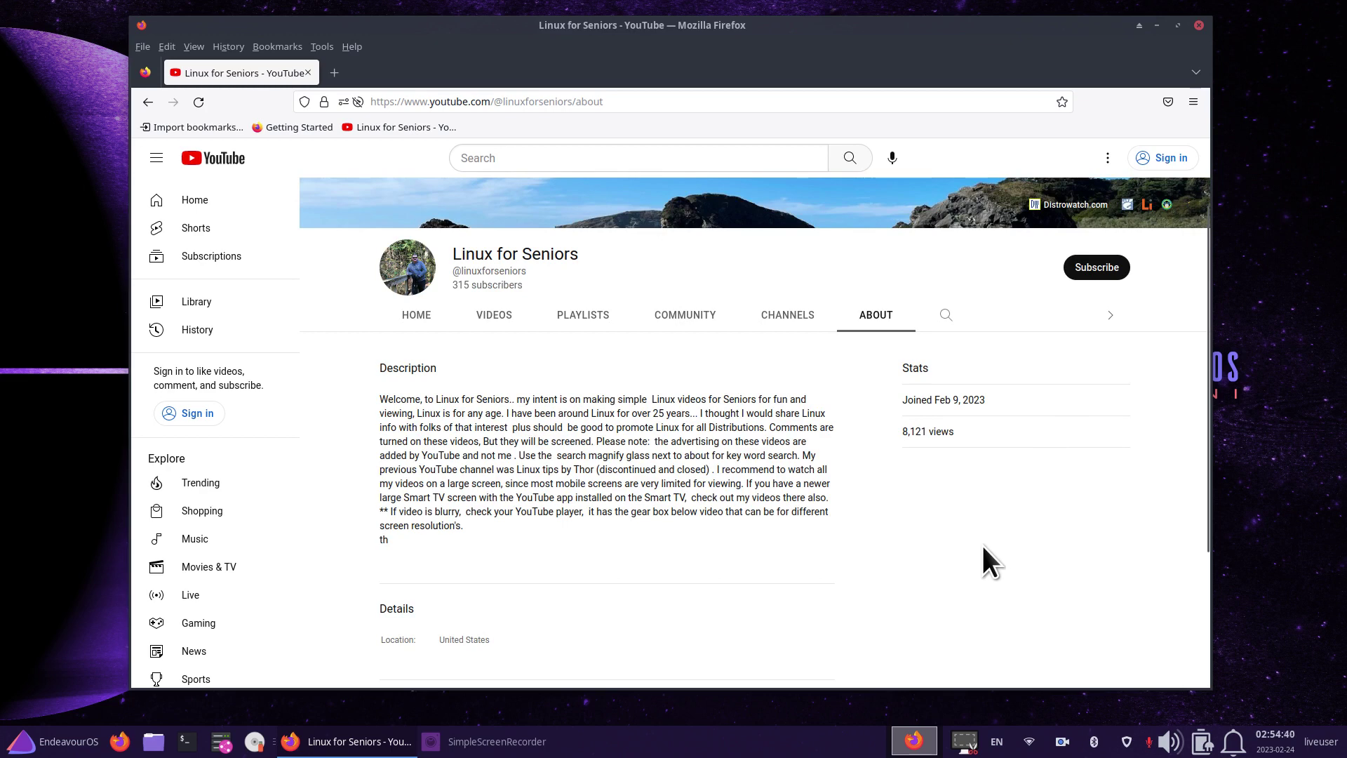
pyautogui.scroll(3, 1033, 518)
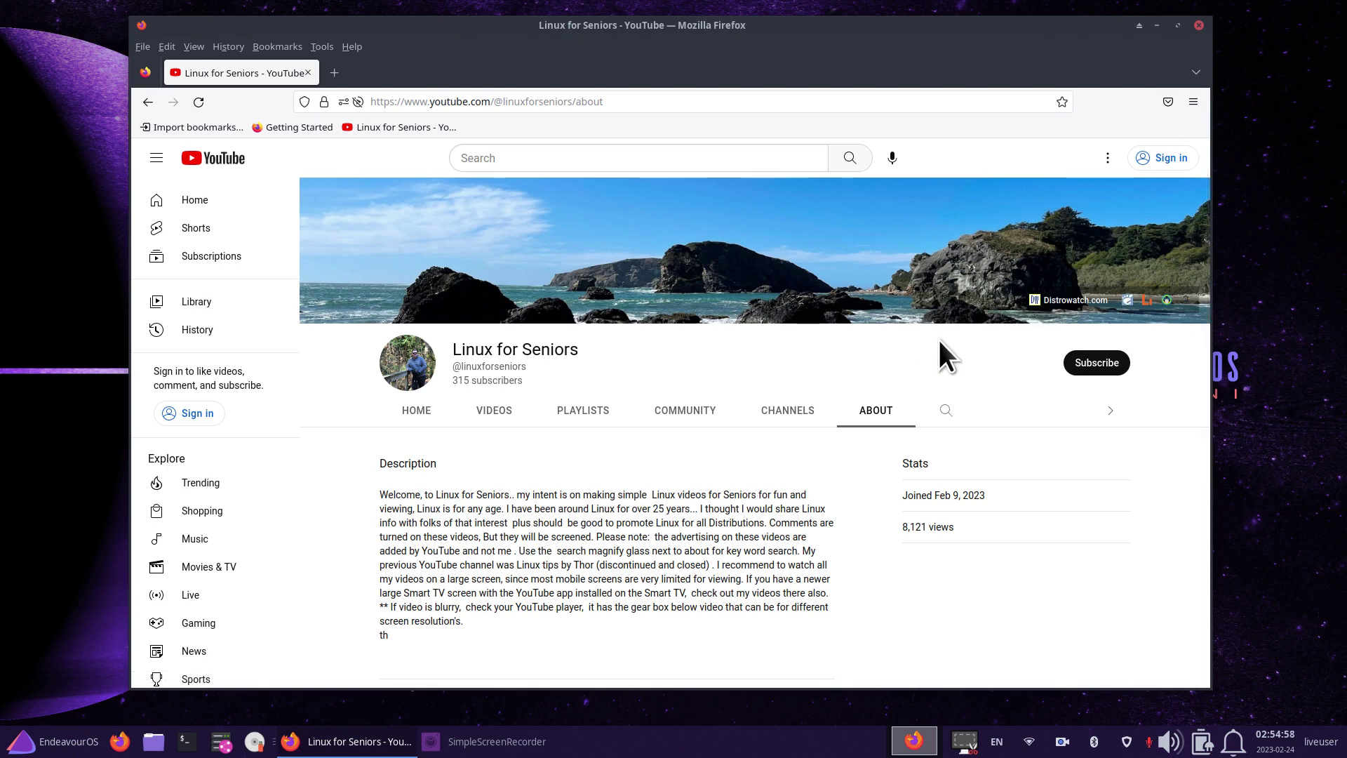
# Open the channel's Videos page and browse the recently uploaded videos.
pyautogui.click(489, 410)
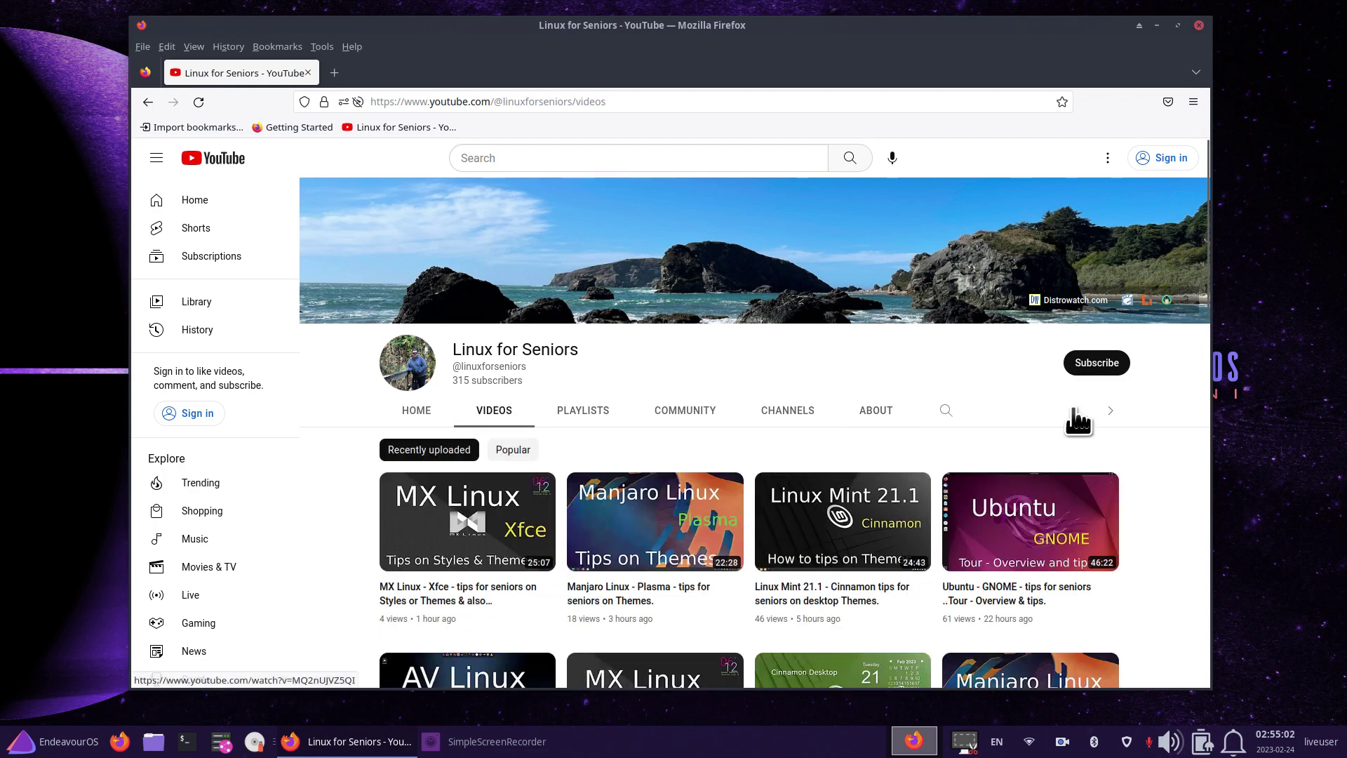
pyautogui.scroll(-5, 1097, 494)
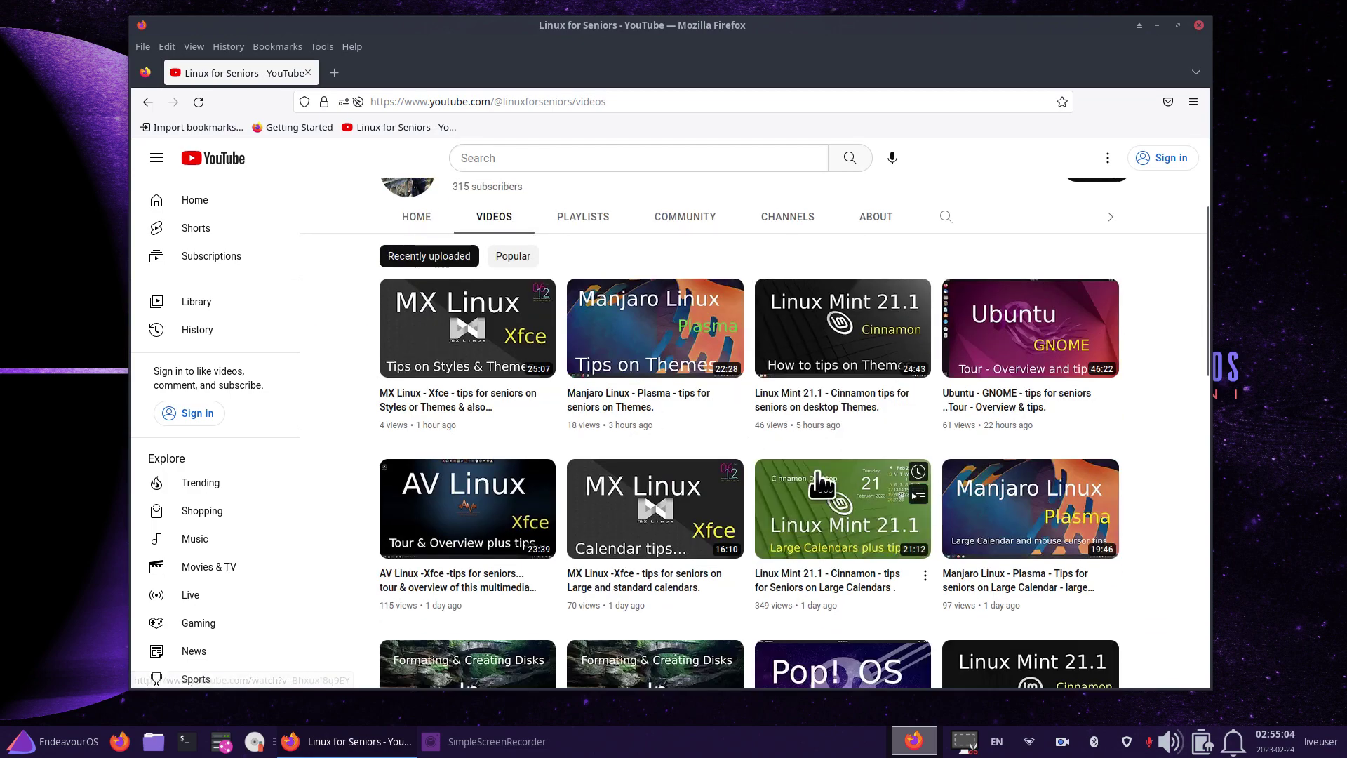
pyautogui.scroll(5, 701, 526)
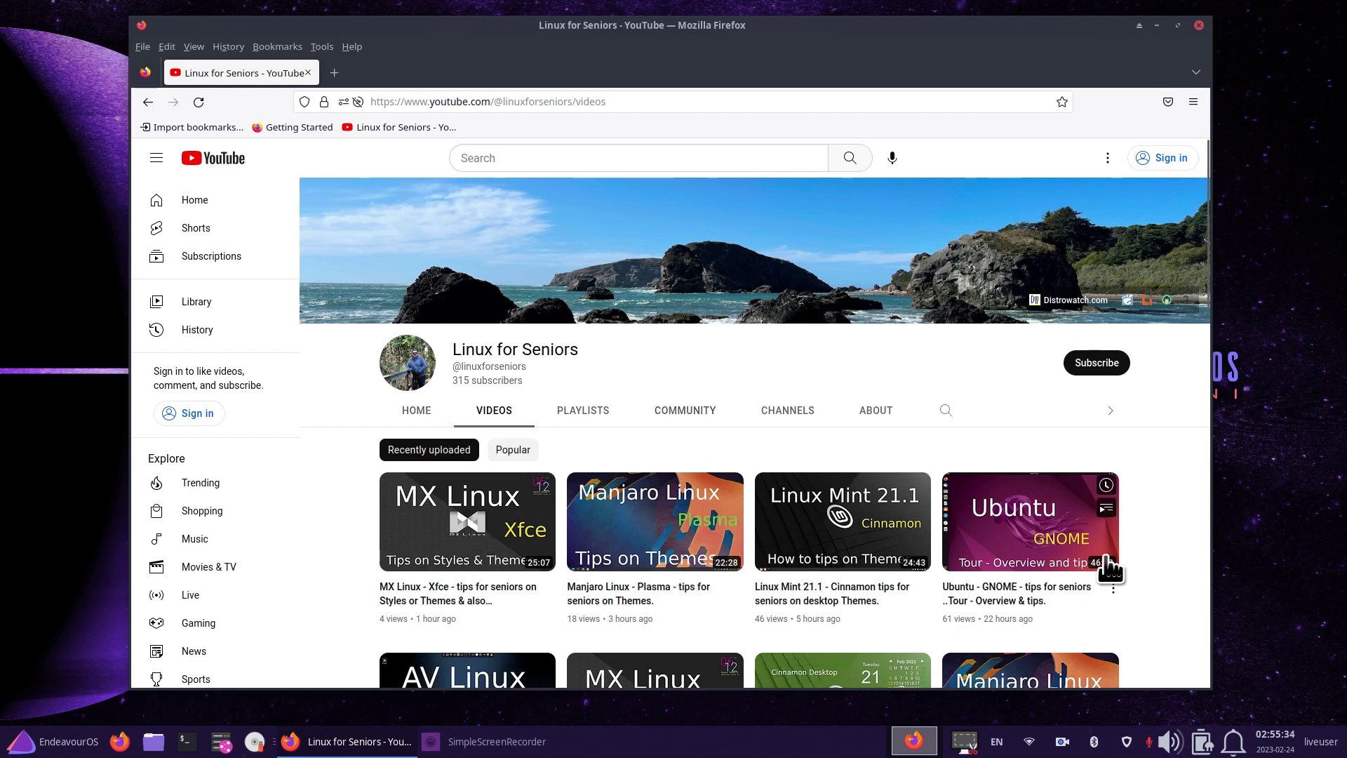
pyautogui.scroll(-6, 1137, 546)
pyautogui.scroll(6, 1138, 546)
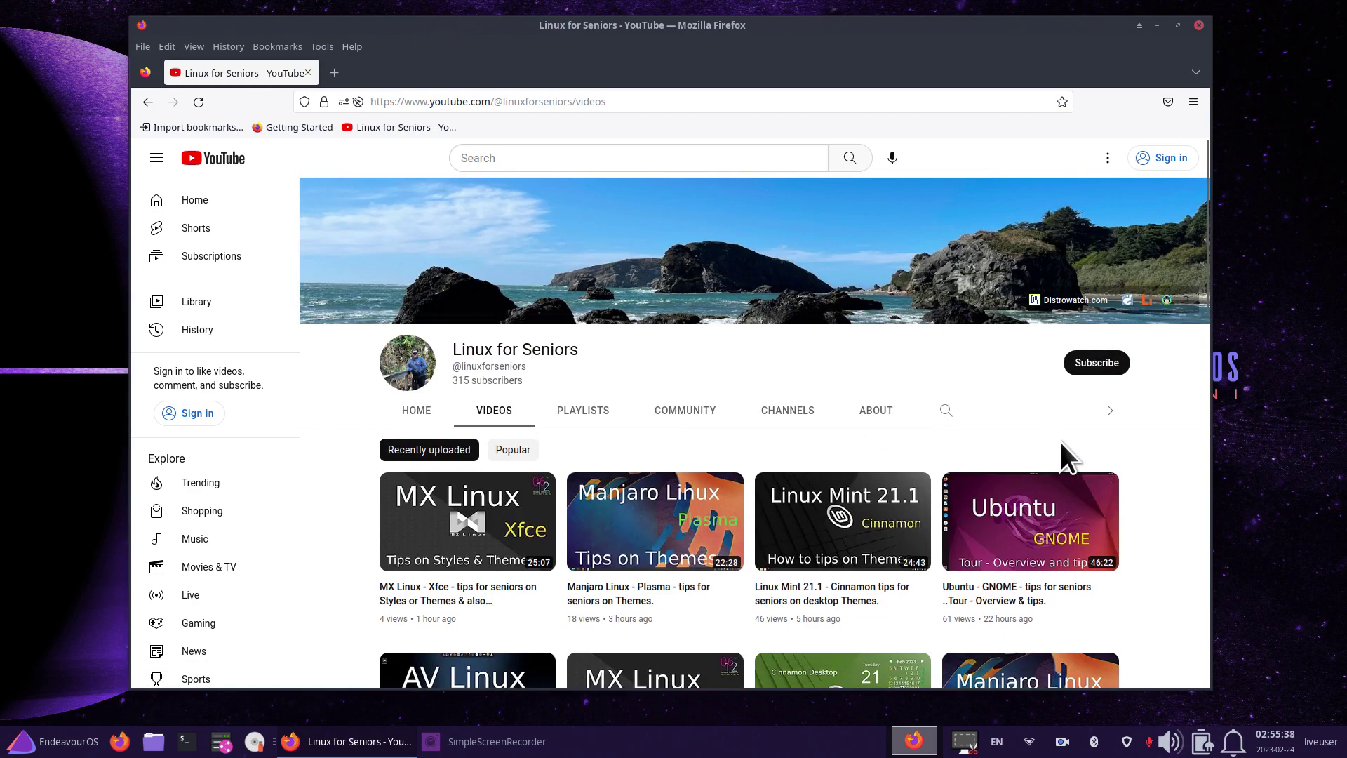
# Highlight the join date on the channel's About page, and open the channel's playlists.
pyautogui.click(880, 412)
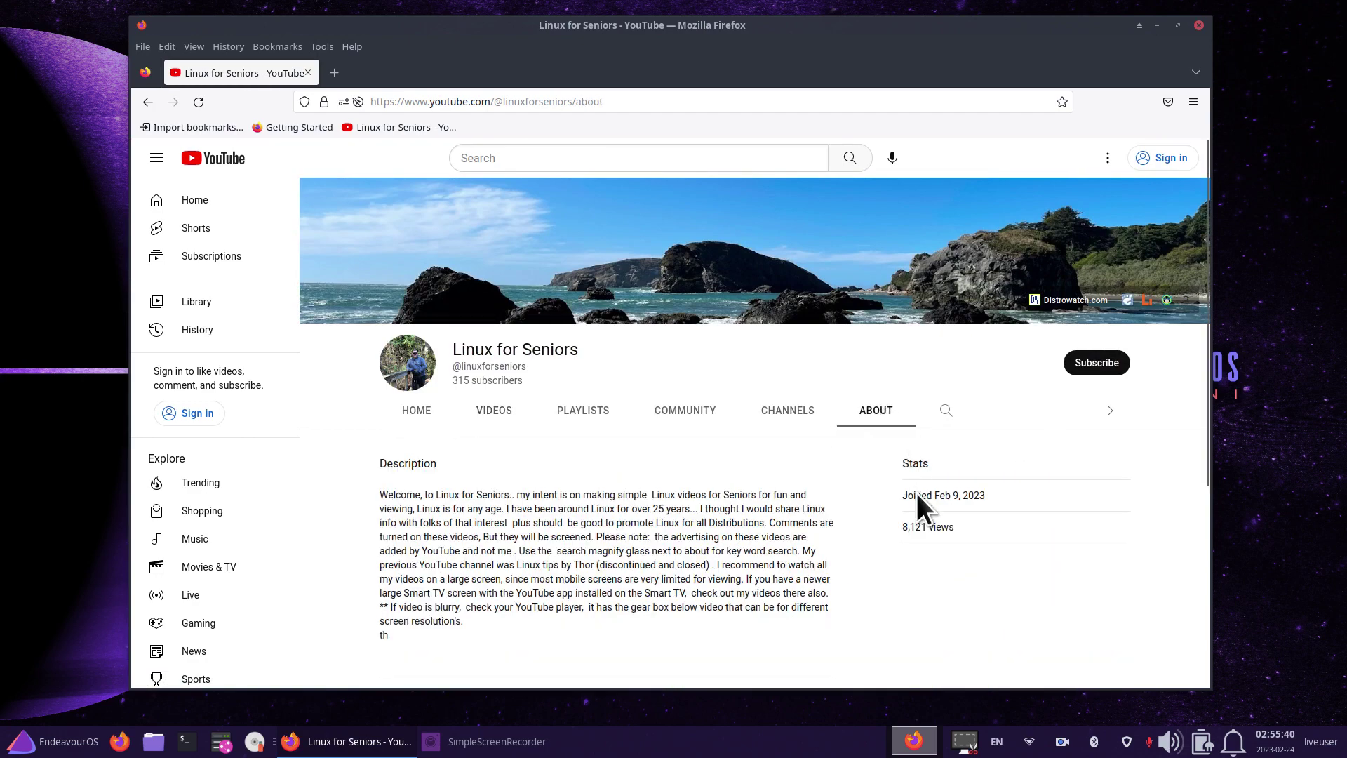
pyautogui.moveTo(935, 496); pyautogui.dragTo(998, 494)
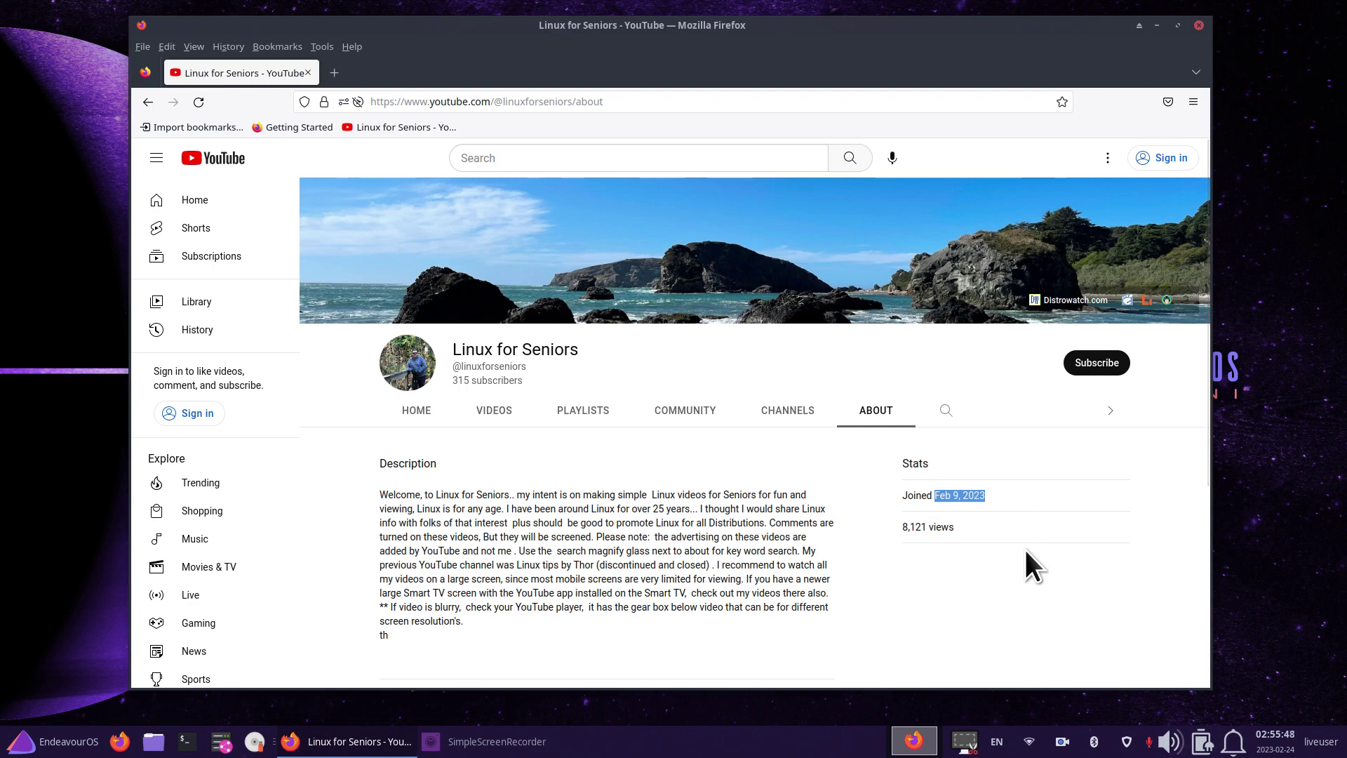
pyautogui.click(487, 414)
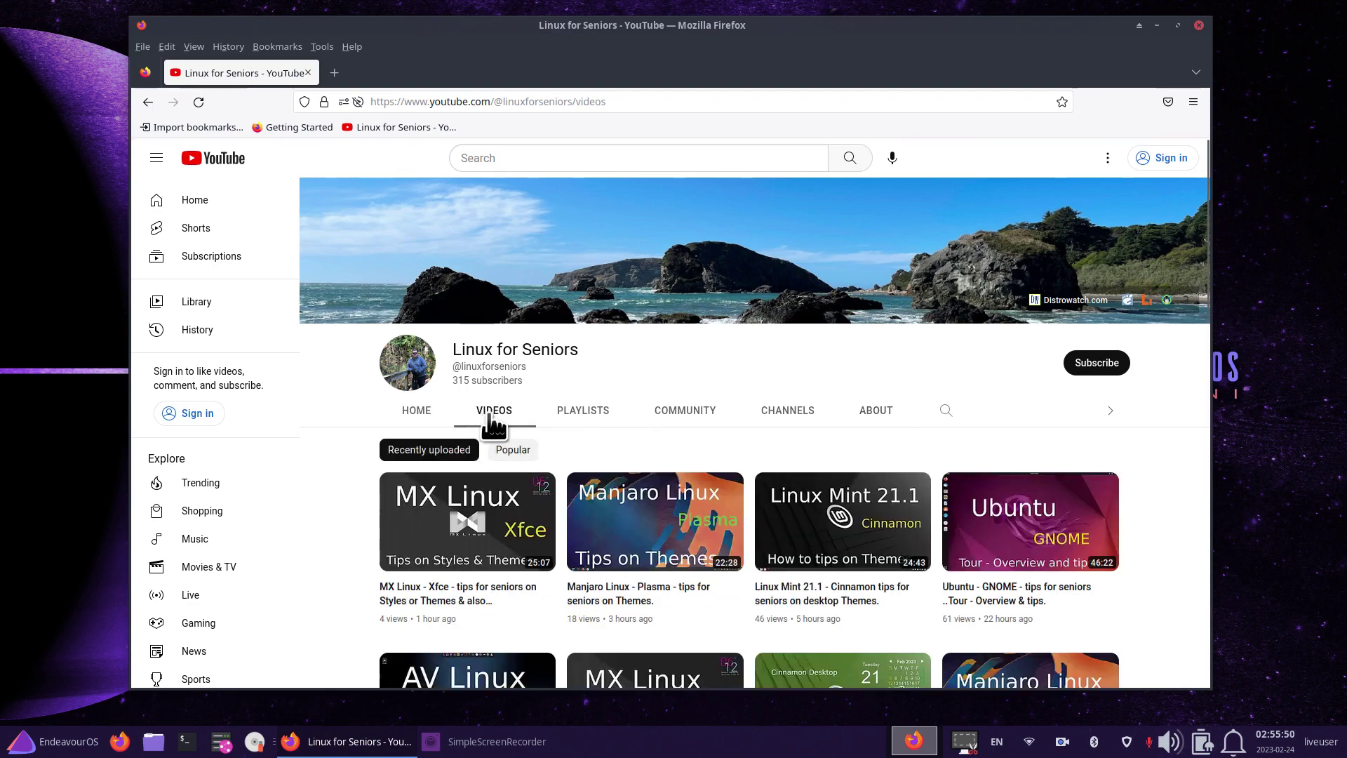
pyautogui.click(581, 422)
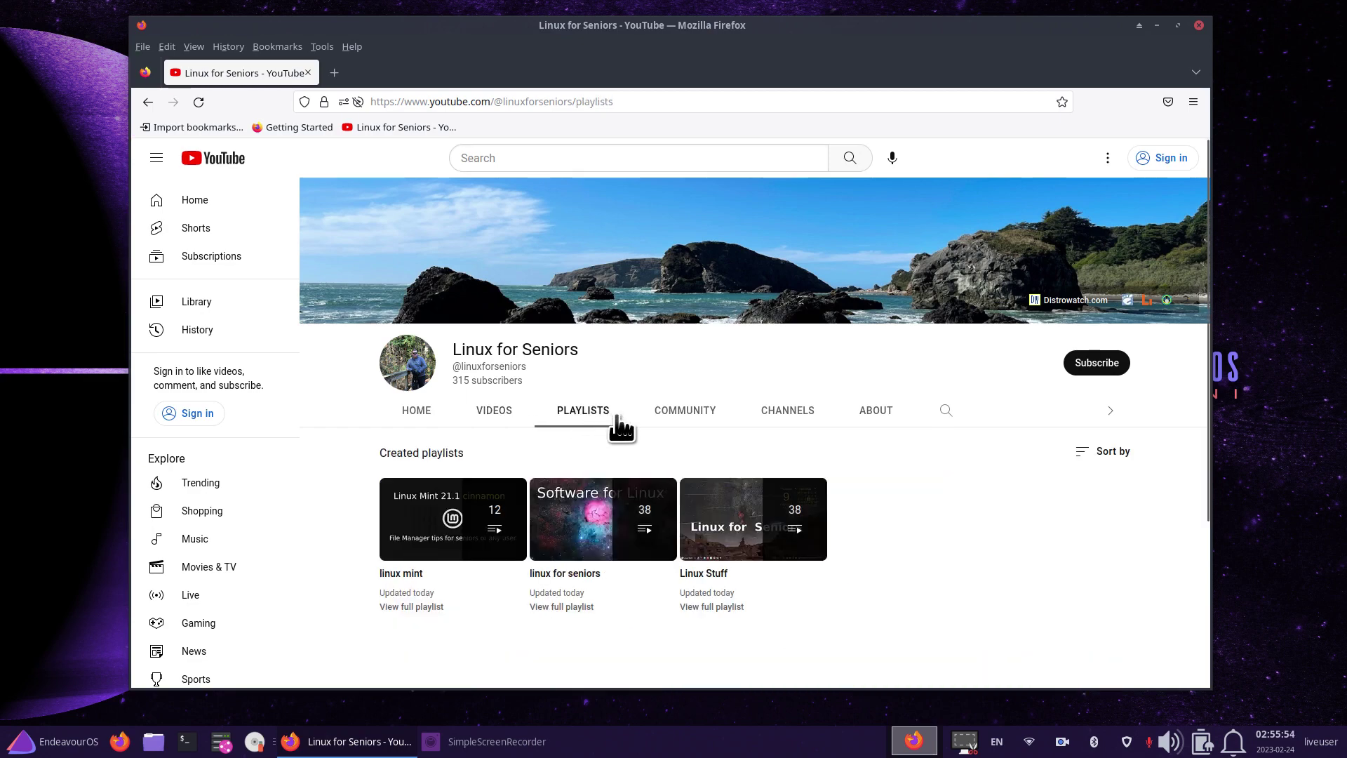
# View the channel's Community and About pages, and search within the channel for "mouse".
pyautogui.click(682, 414)
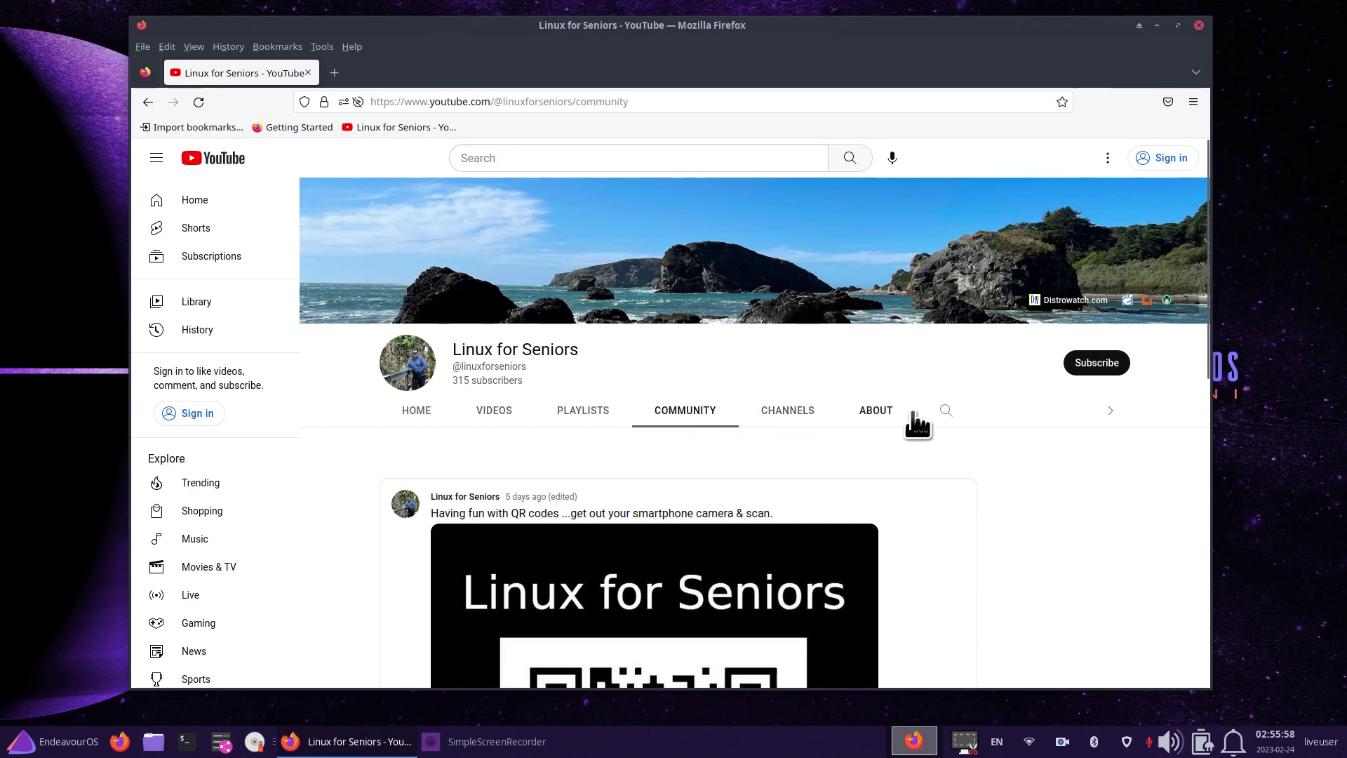
pyautogui.click(881, 412)
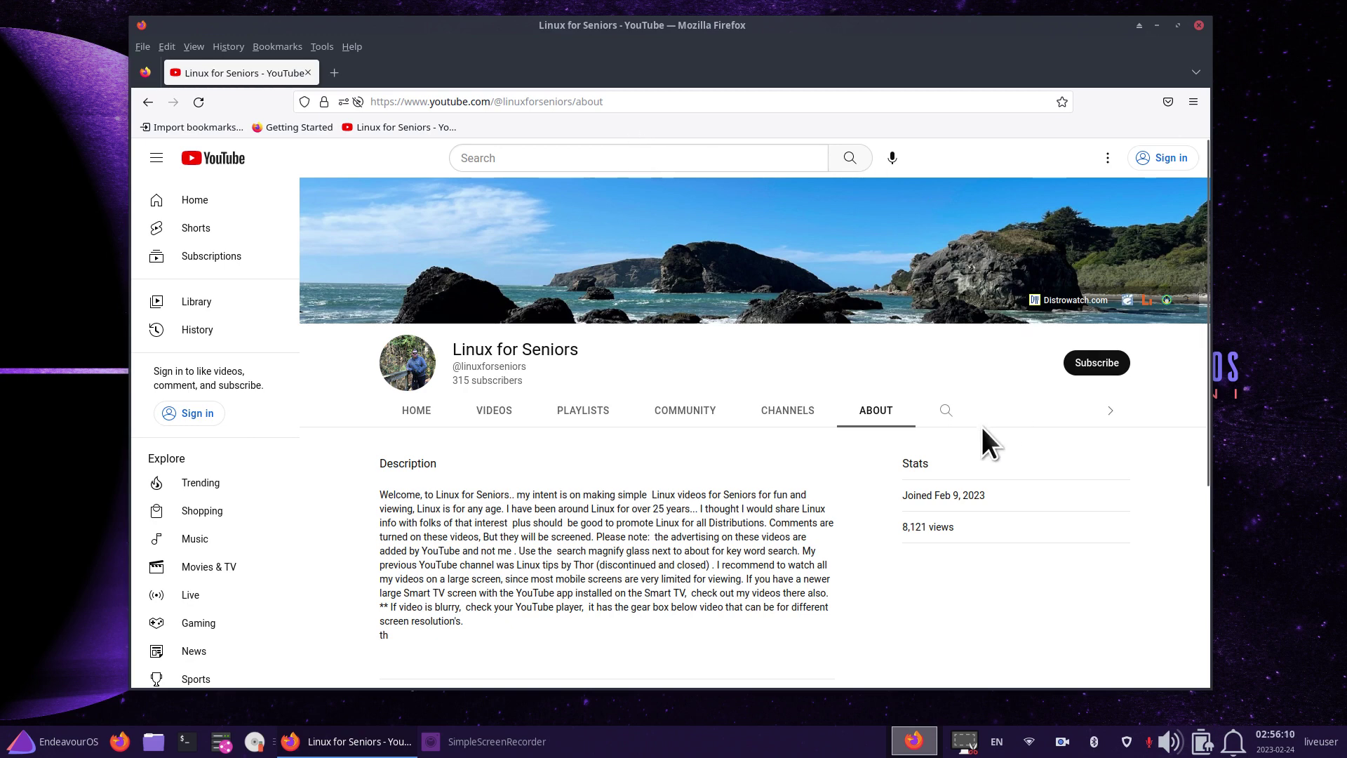
pyautogui.click(944, 411)
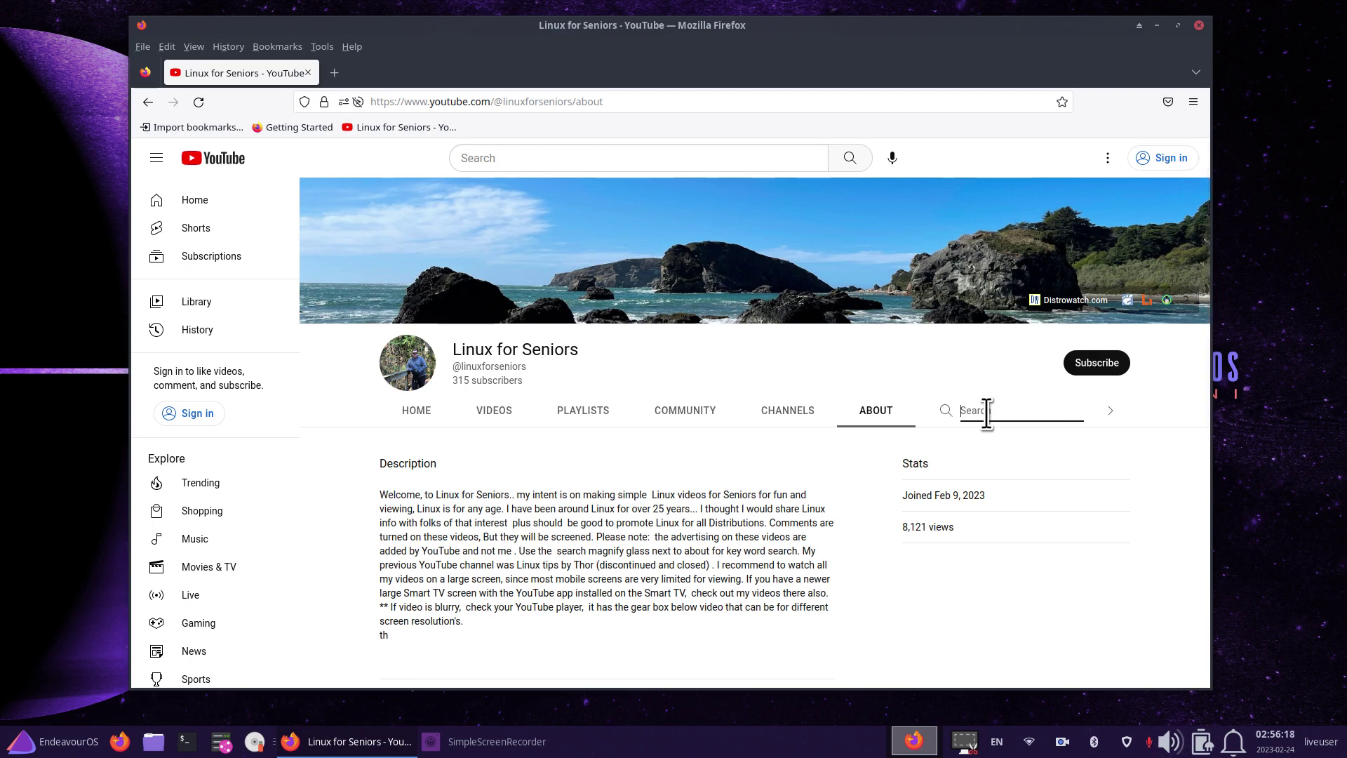
pyautogui.write('mouse')
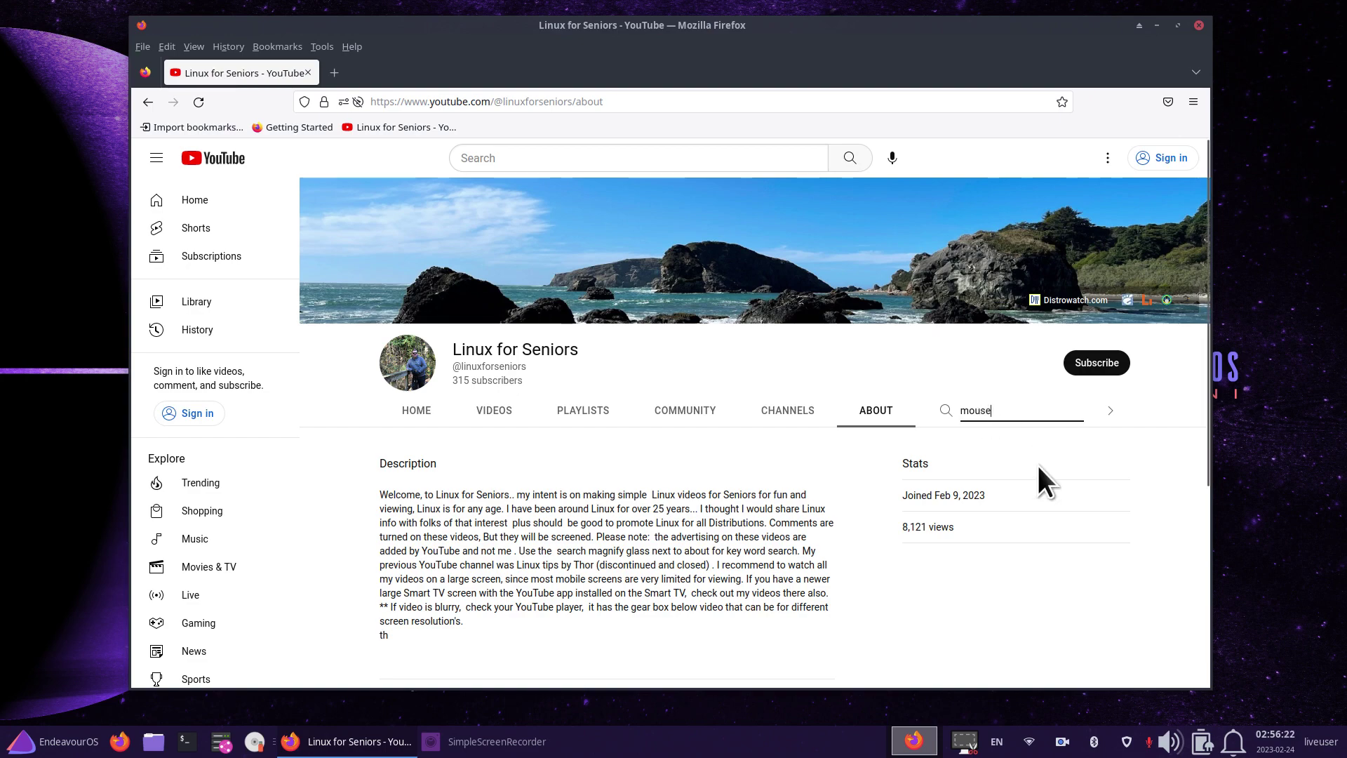
pyautogui.press('Return')
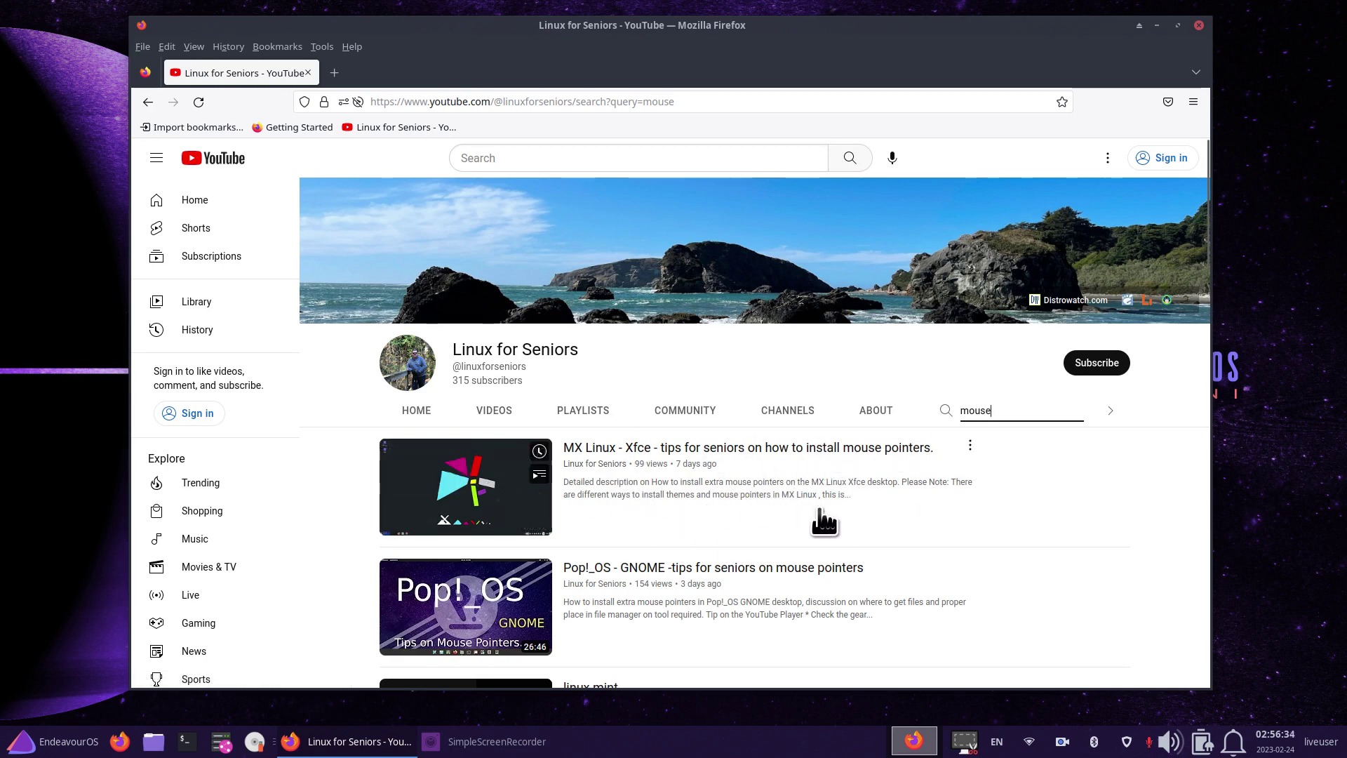
# Browse the channel's search results for "mouse" from the first entry to the last and back.
pyautogui.scroll(-2, 987, 512)
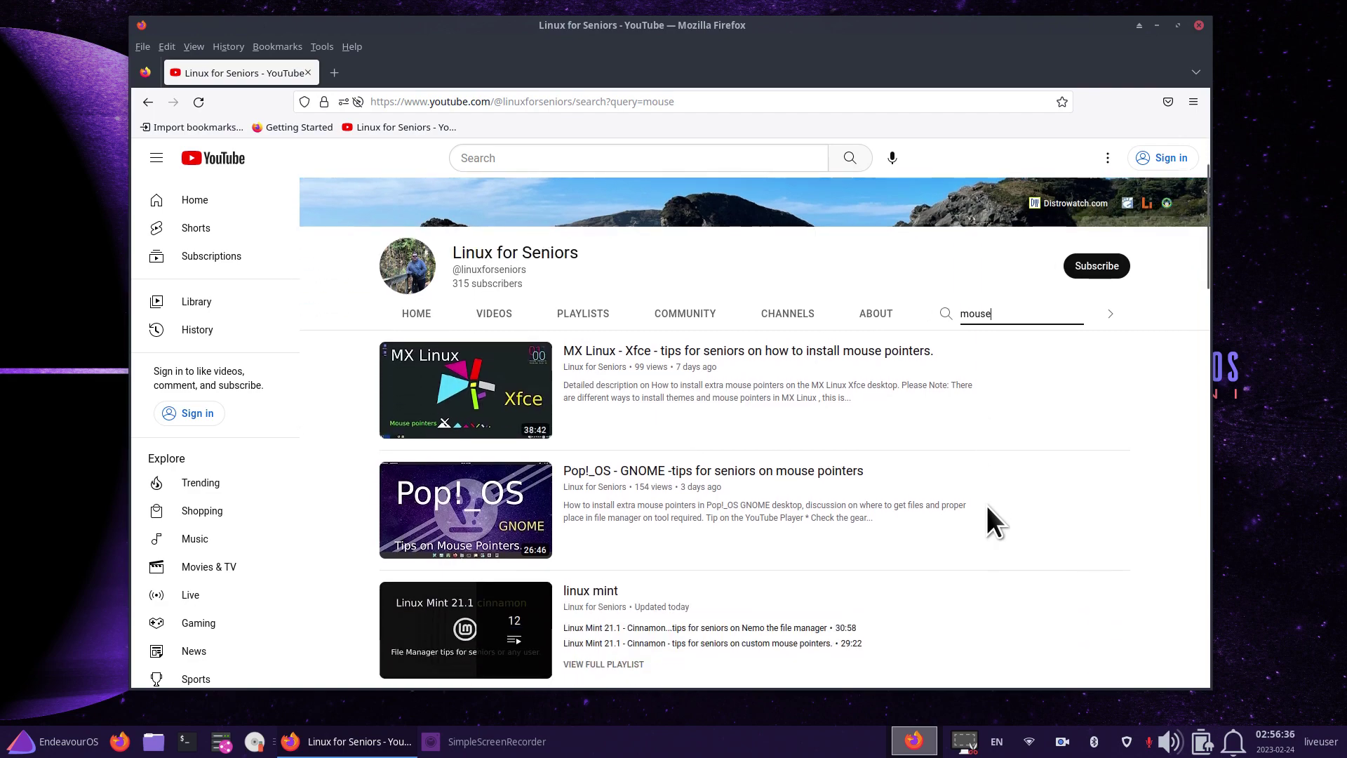
pyautogui.scroll(-2, 986, 428)
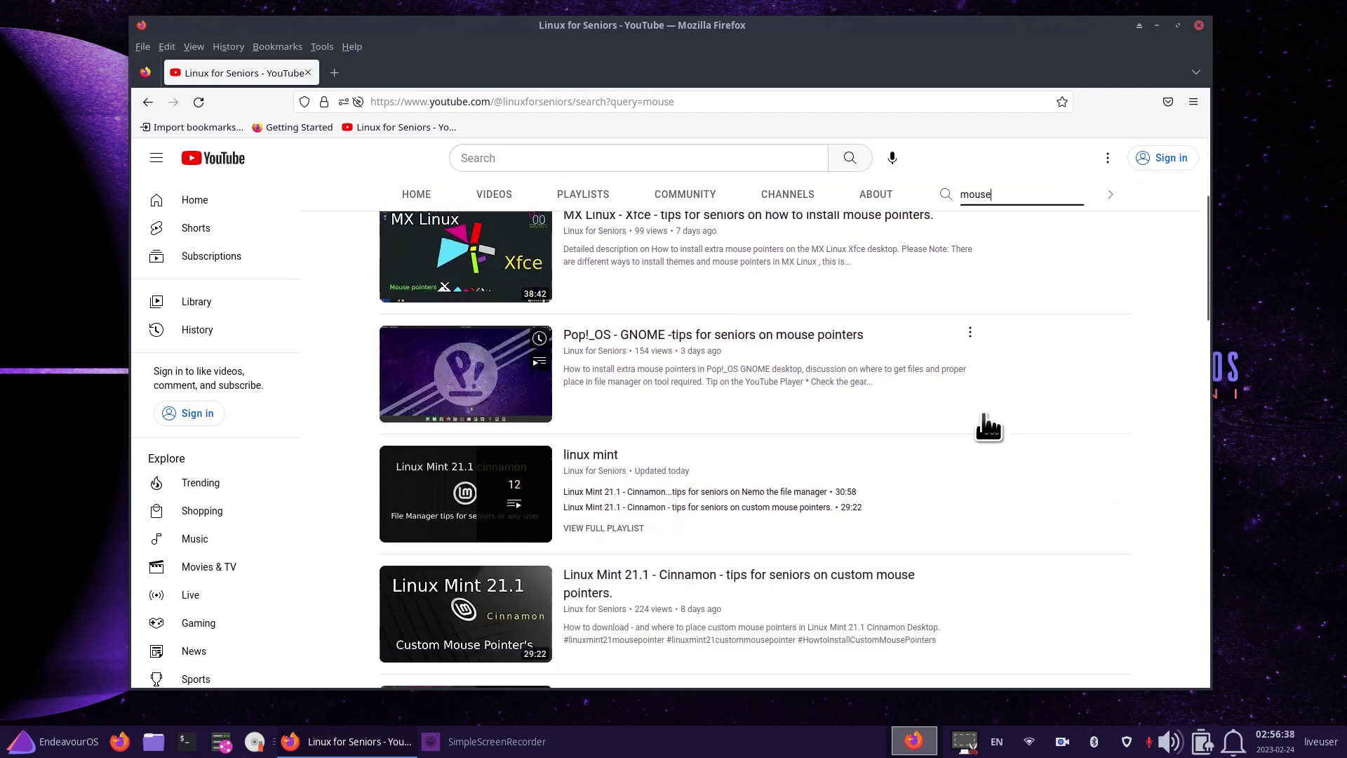
pyautogui.scroll(-4, 984, 415)
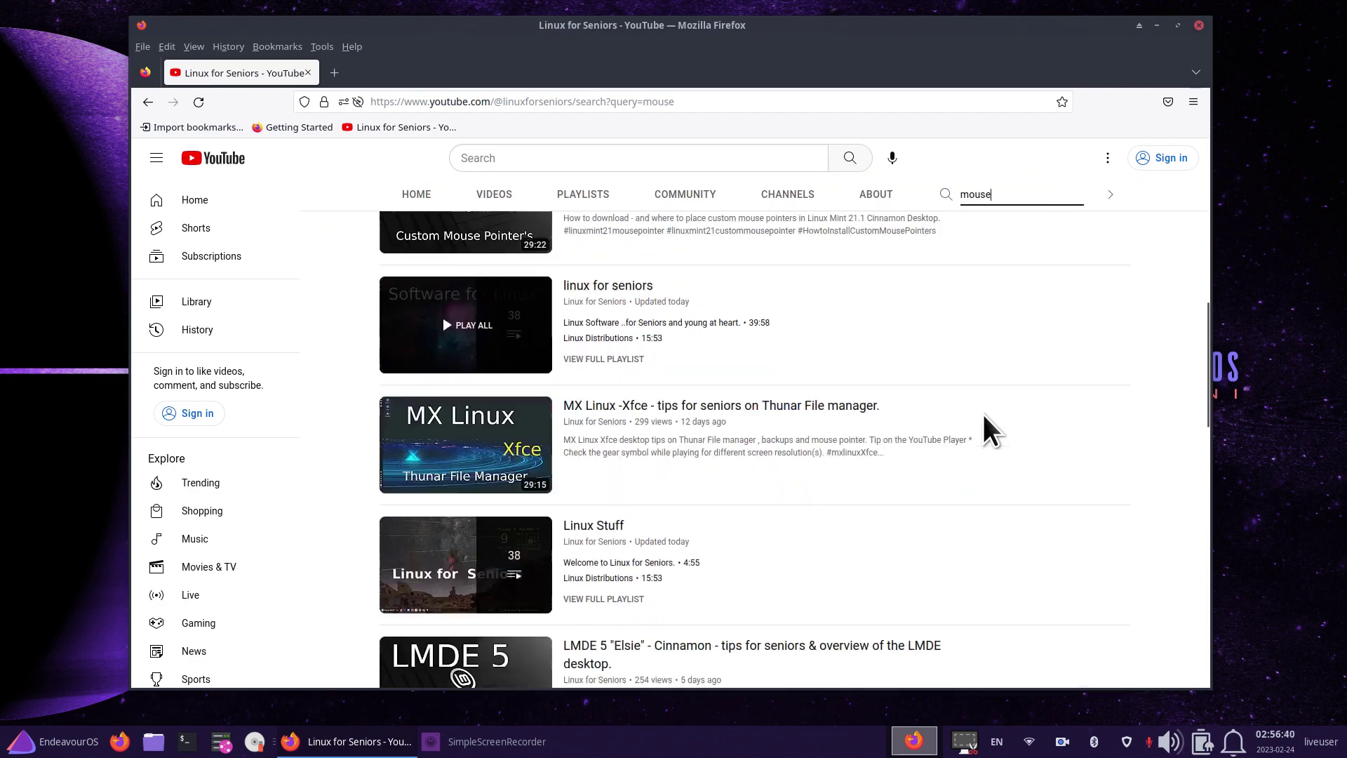
pyautogui.scroll(-5, 984, 416)
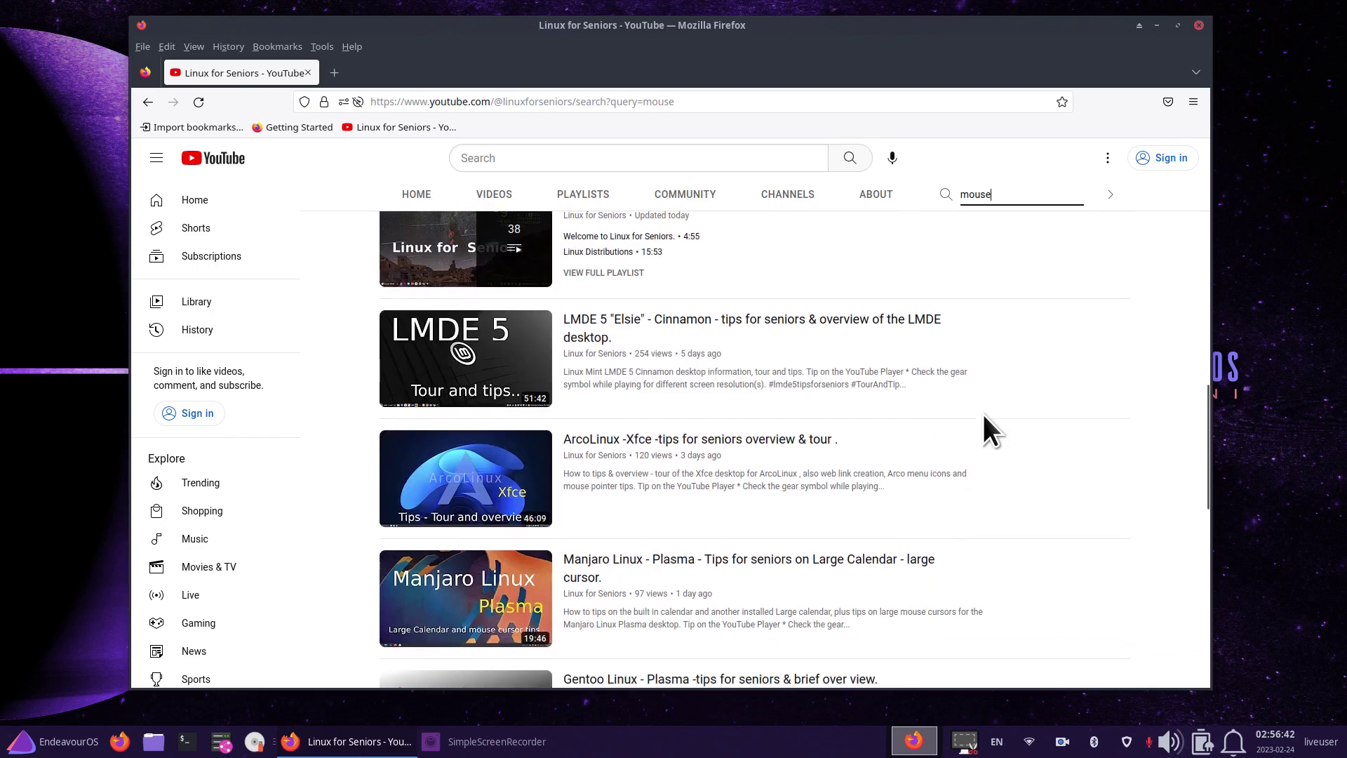
pyautogui.scroll(-10, 983, 416)
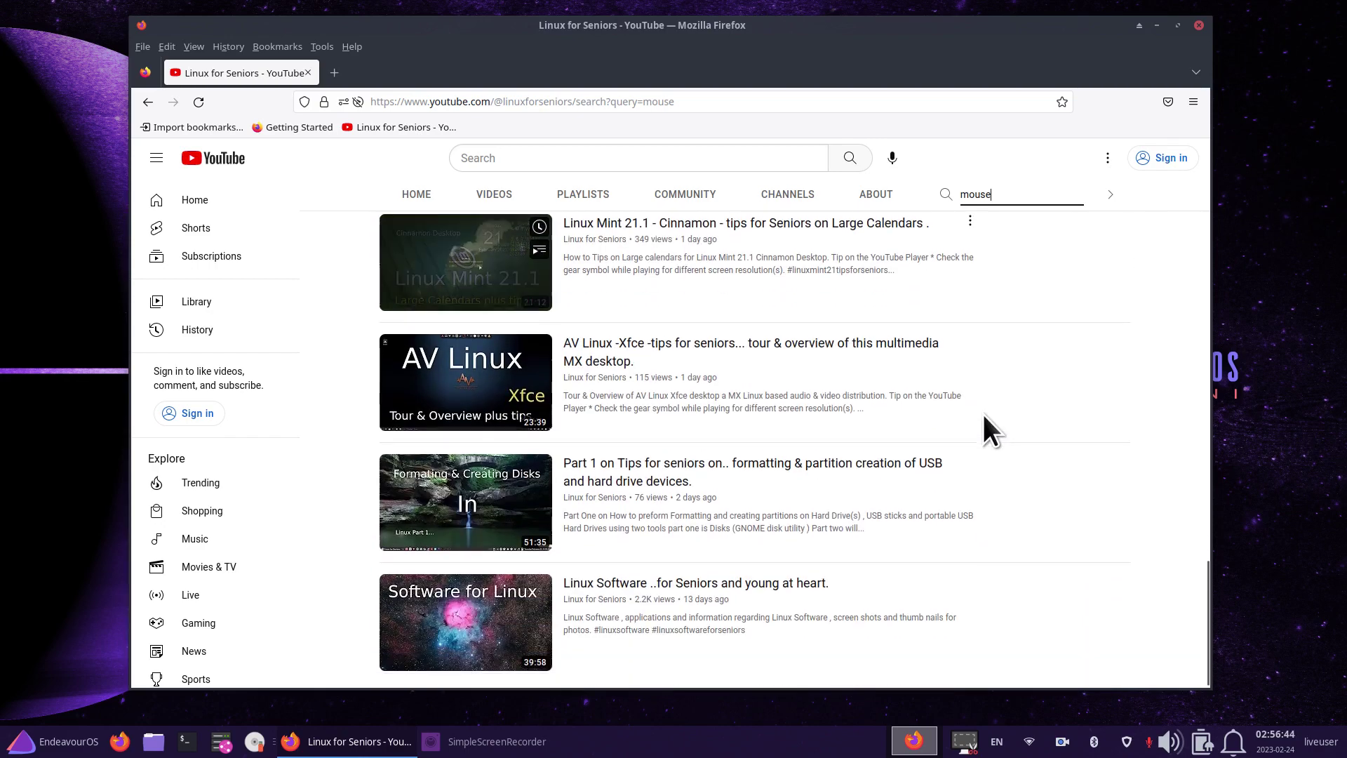
pyautogui.scroll(15, 984, 415)
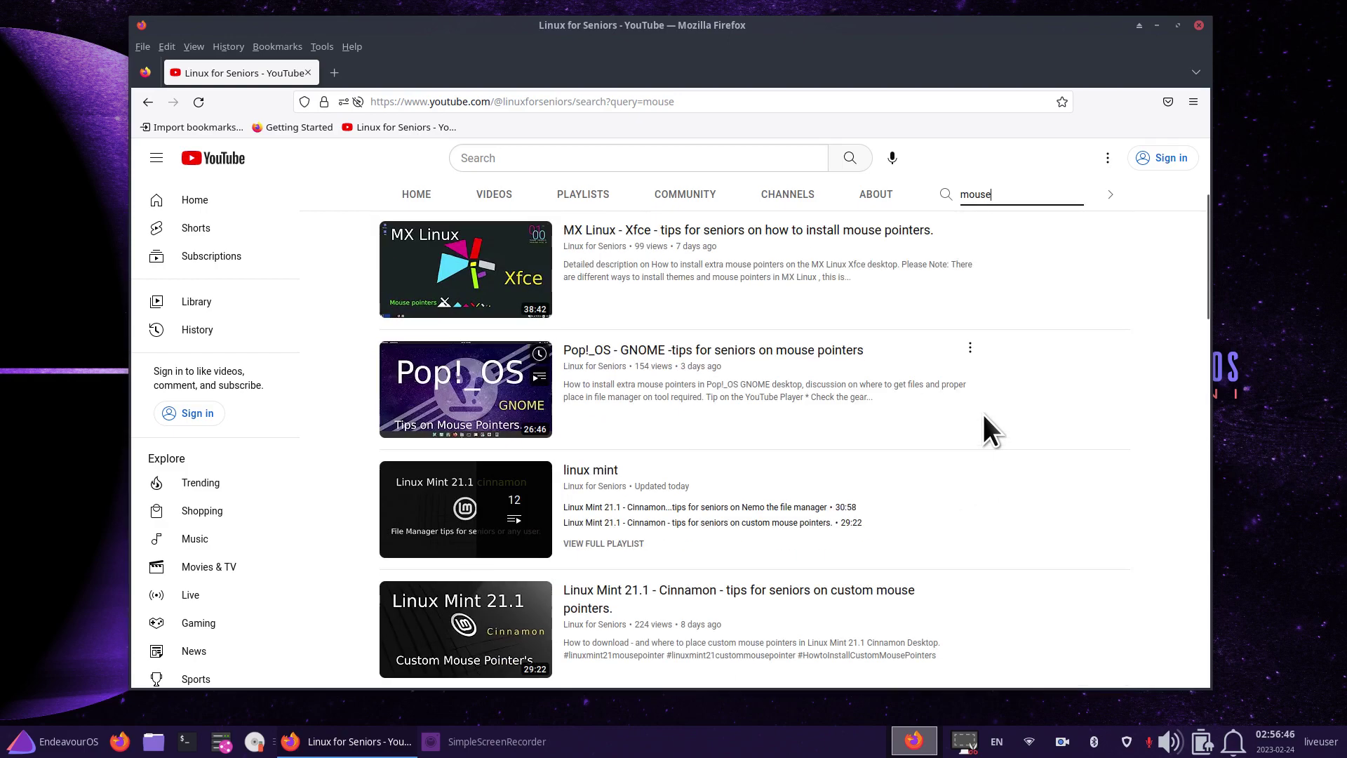
pyautogui.scroll(3, 983, 415)
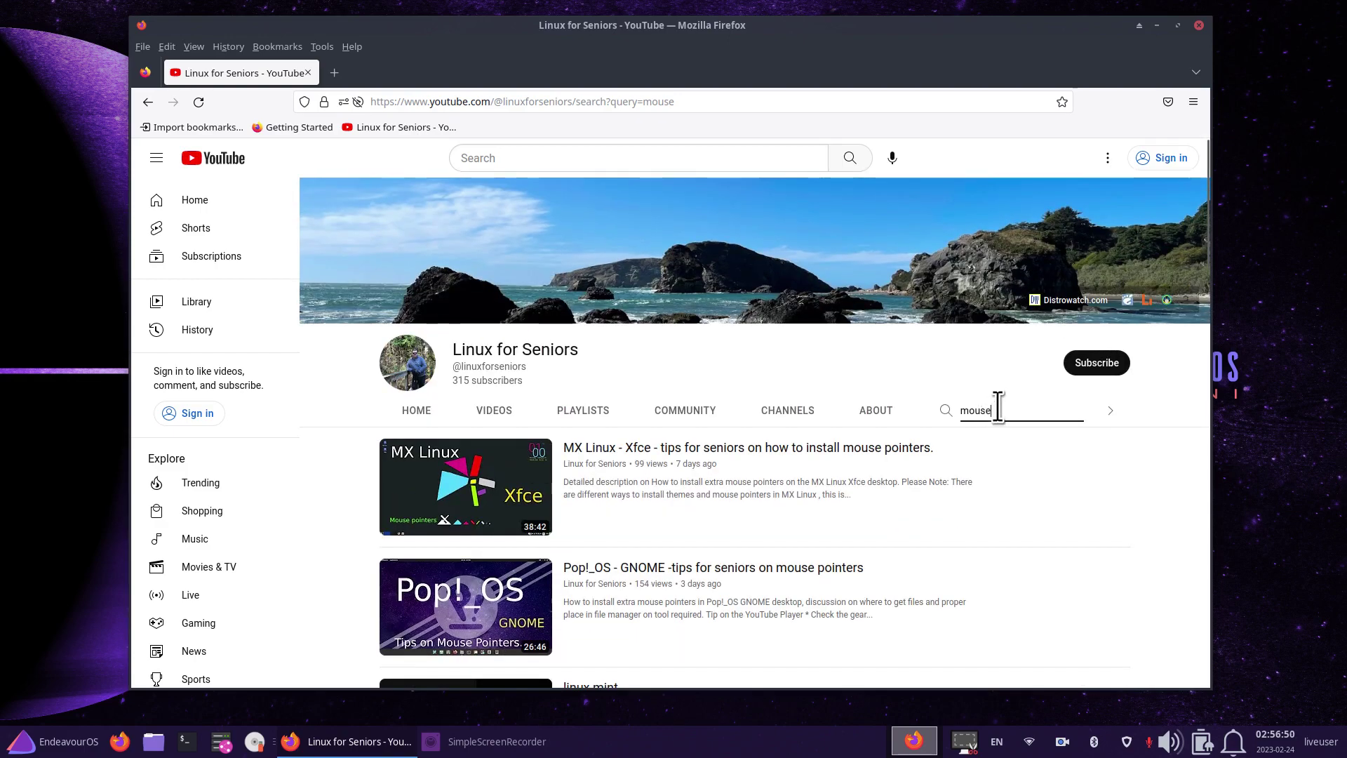
# Open the channel's Community page and view the full QR code post with the page zoomed out to 80%.
pyautogui.click(874, 417)
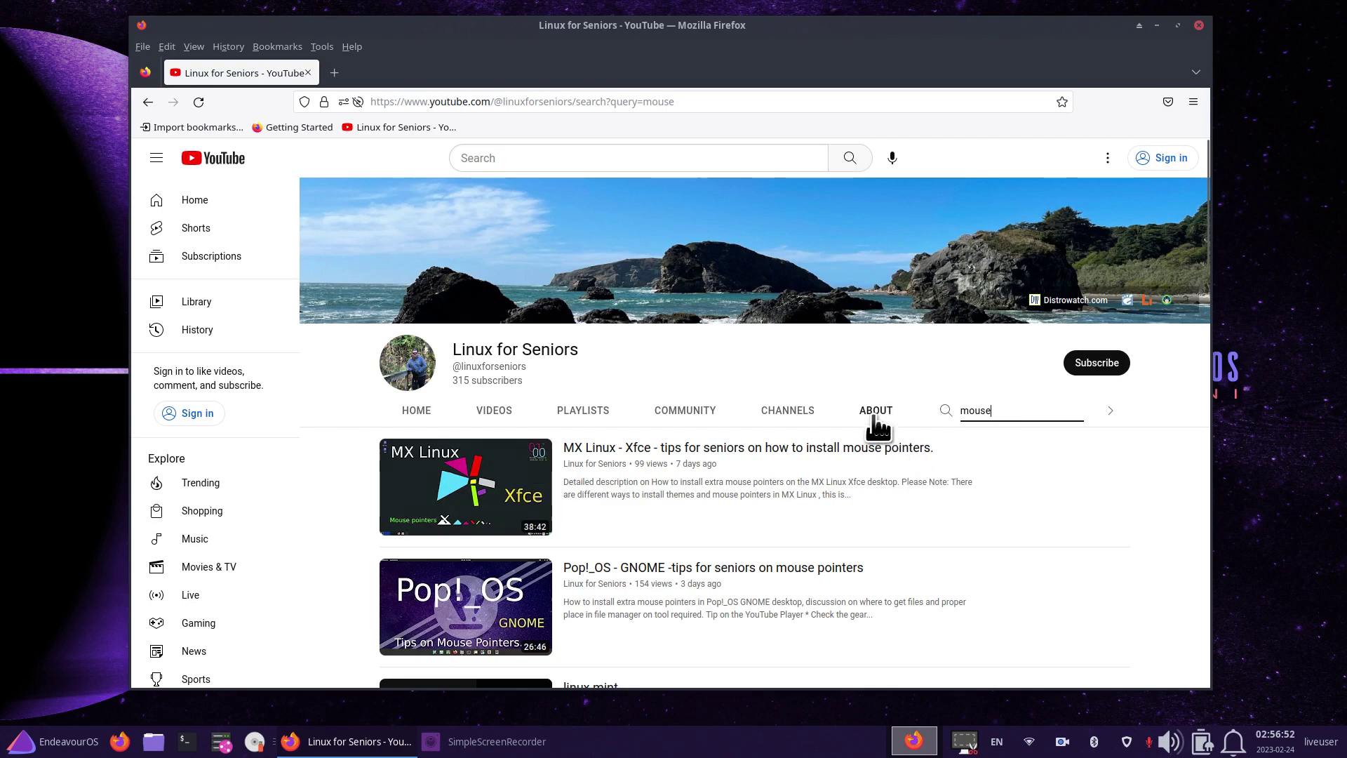
pyautogui.click(672, 415)
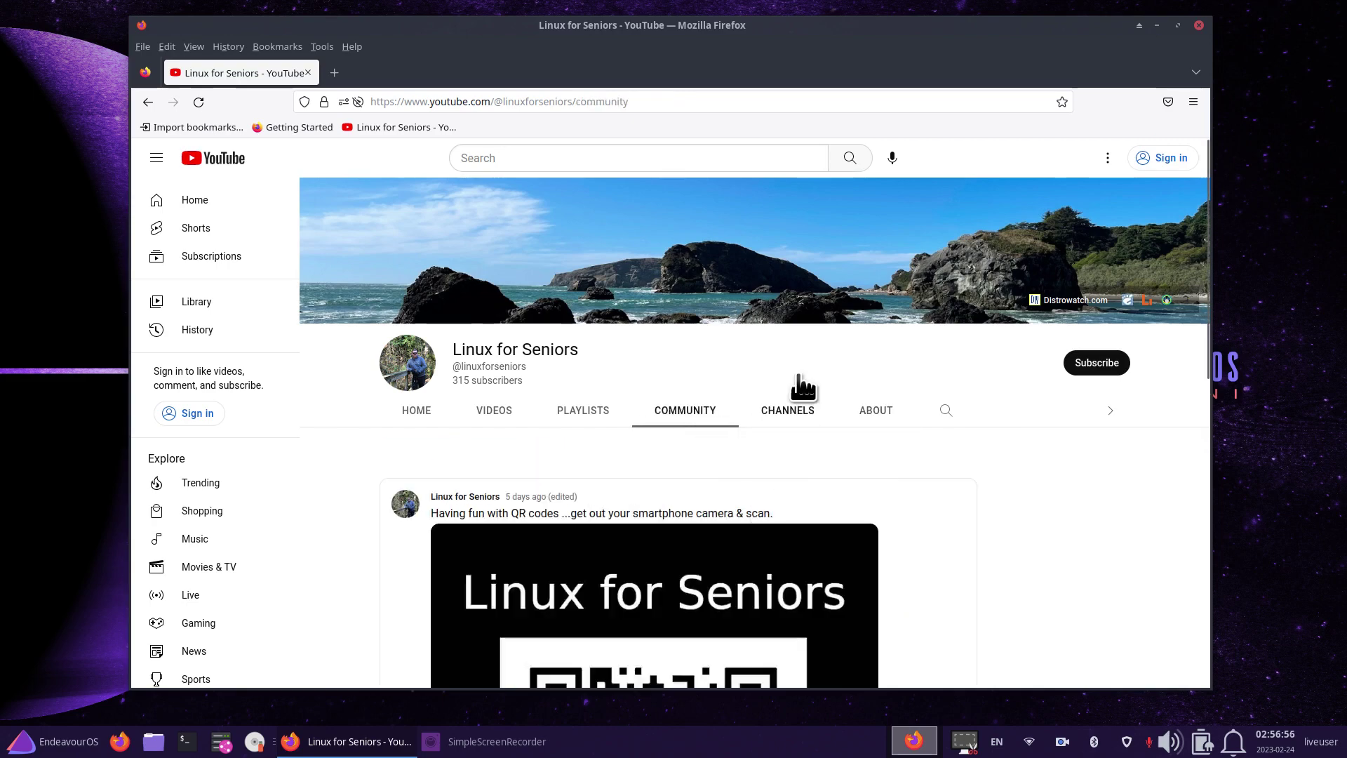
pyautogui.moveTo(910, 38); pyautogui.dragTo(914, 22)
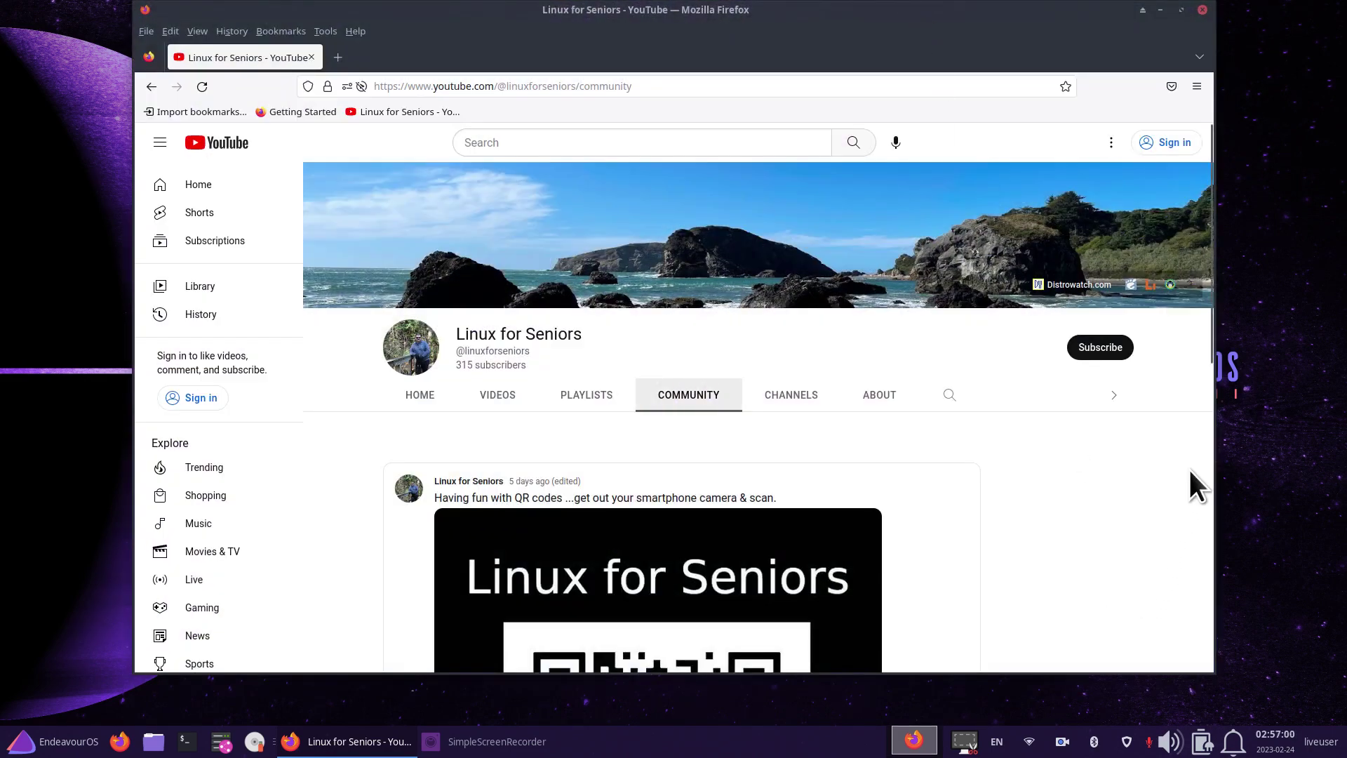
pyautogui.scroll(-7, 1123, 507)
pyautogui.scroll(3, 1122, 507)
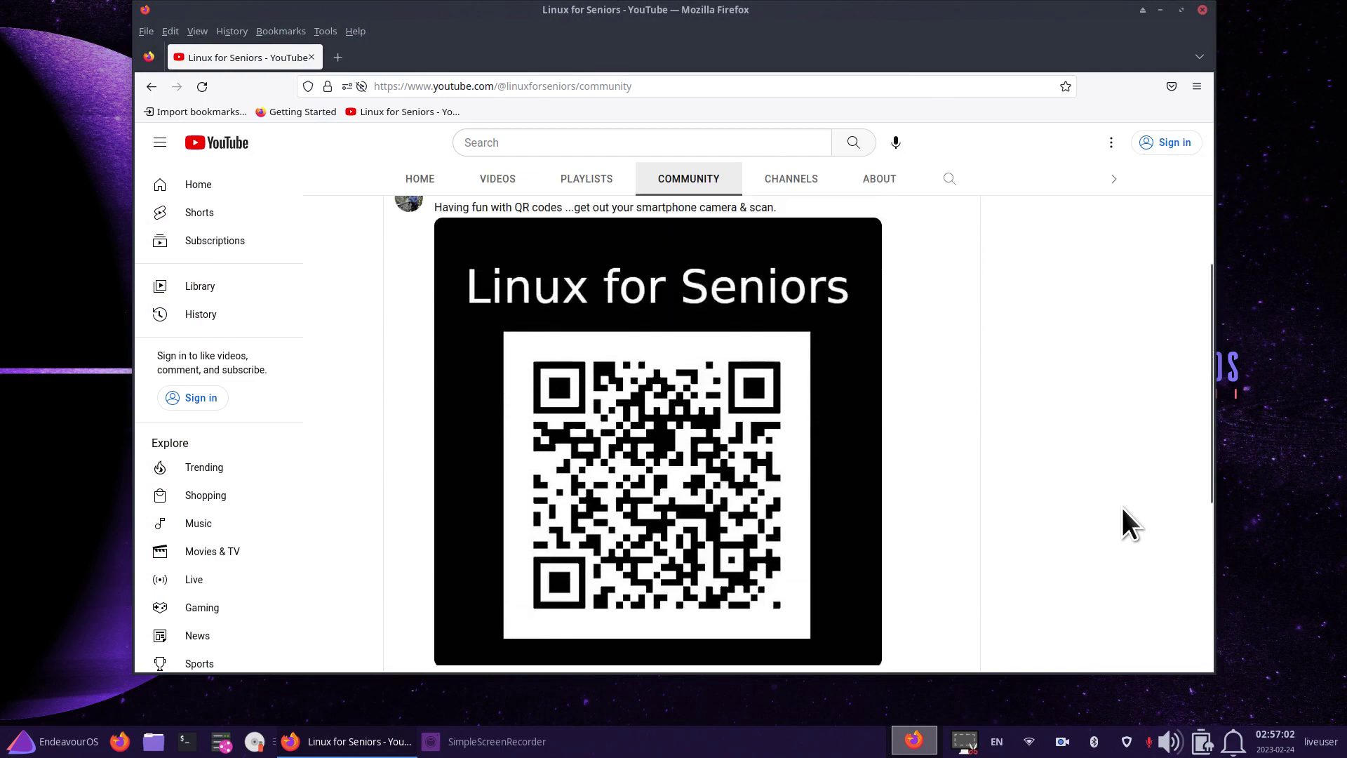
pyautogui.hotkey('ctrl', '-')
pyautogui.hotkey('ctrl', '-')
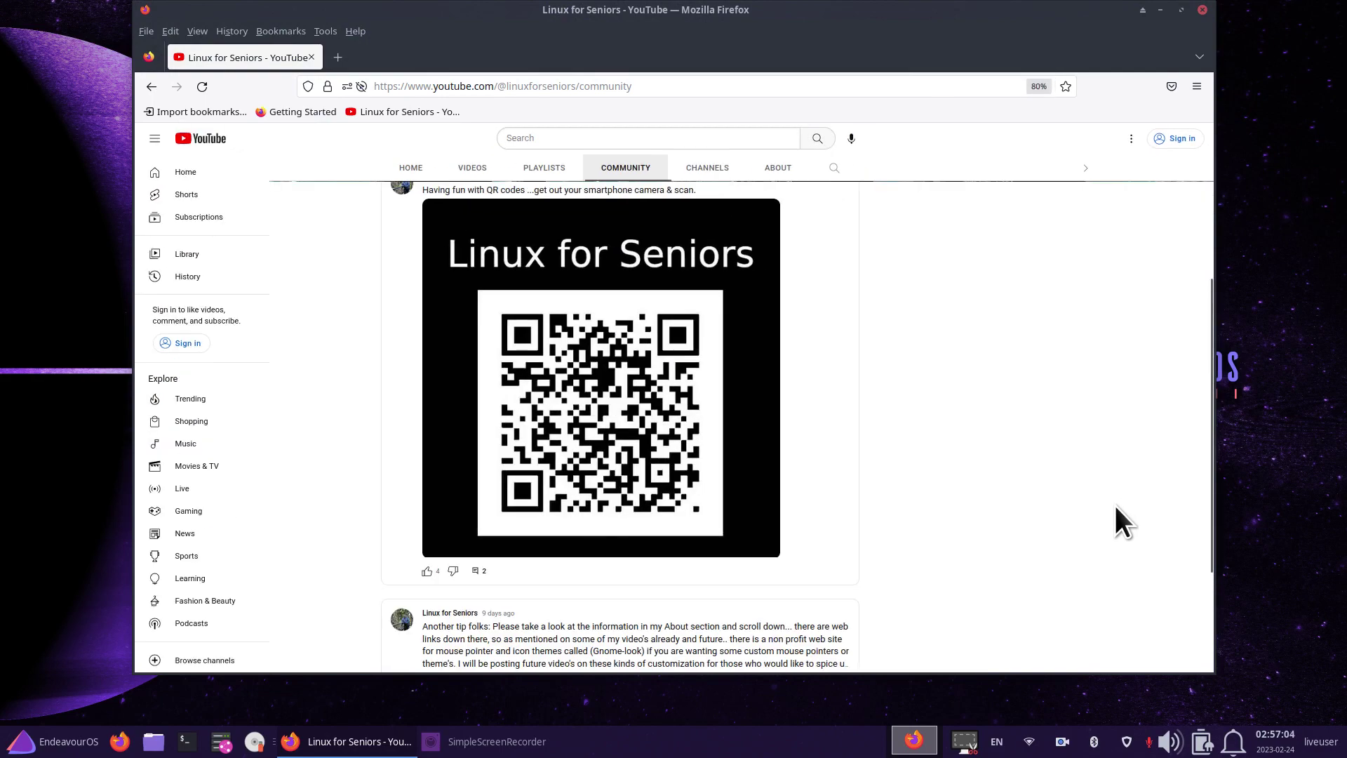
pyautogui.scroll(2, 1108, 496)
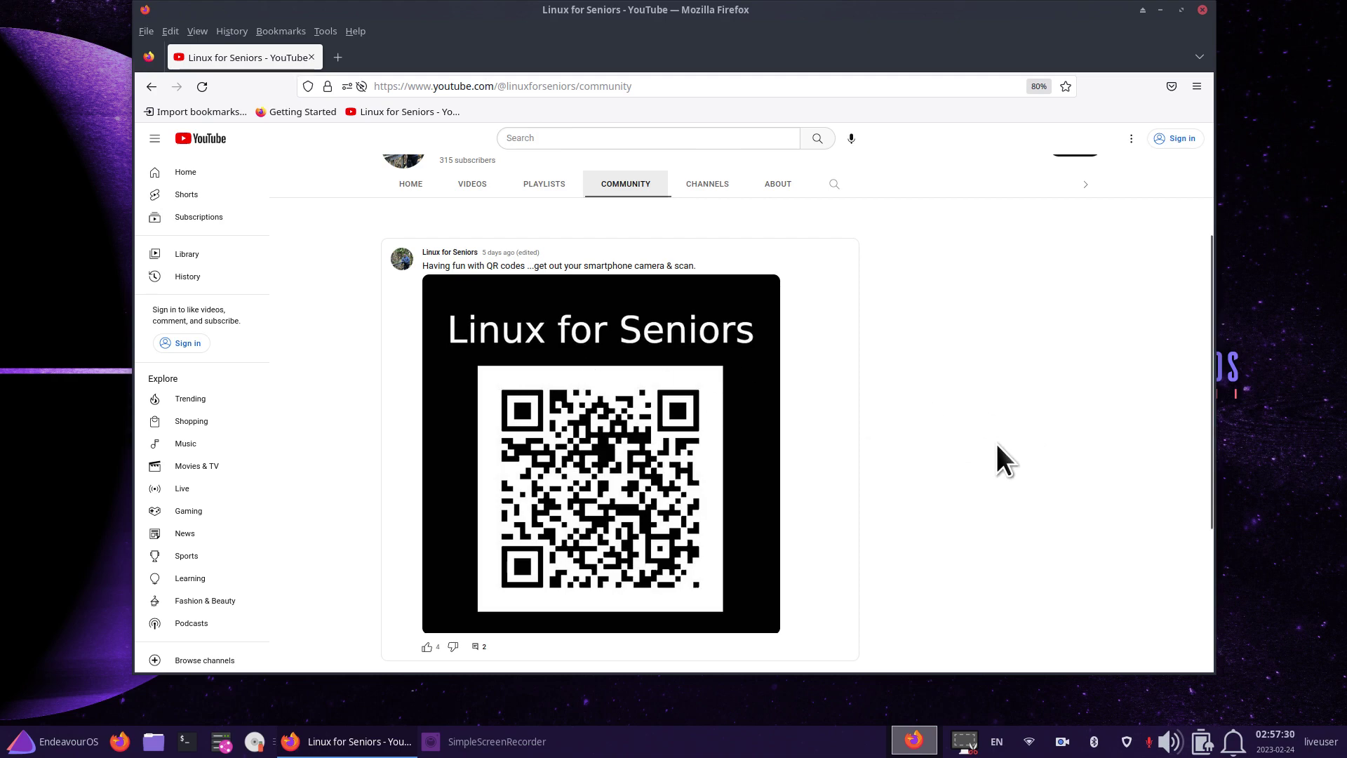
pyautogui.scroll(3, 996, 444)
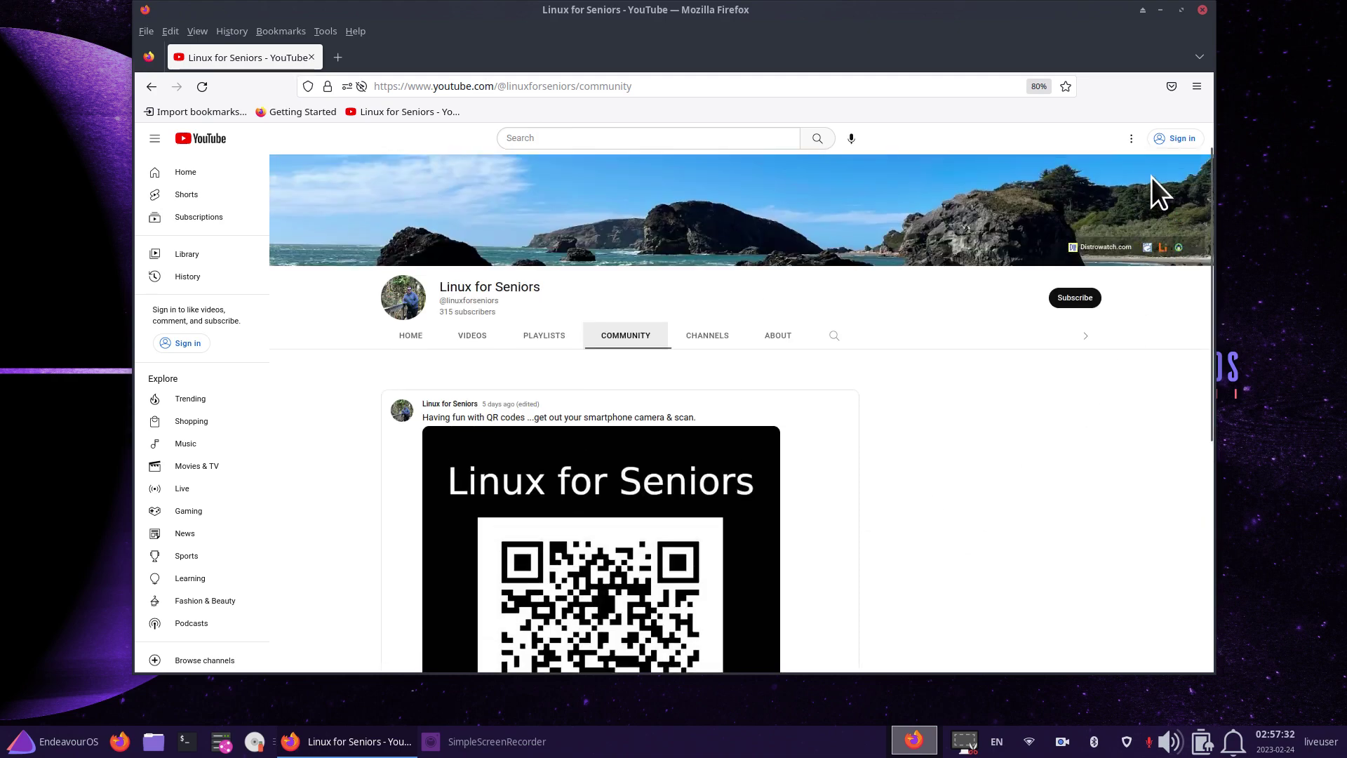
# Review the details and external links on the channel's About page, and close the browser window.
pyautogui.click(776, 336)
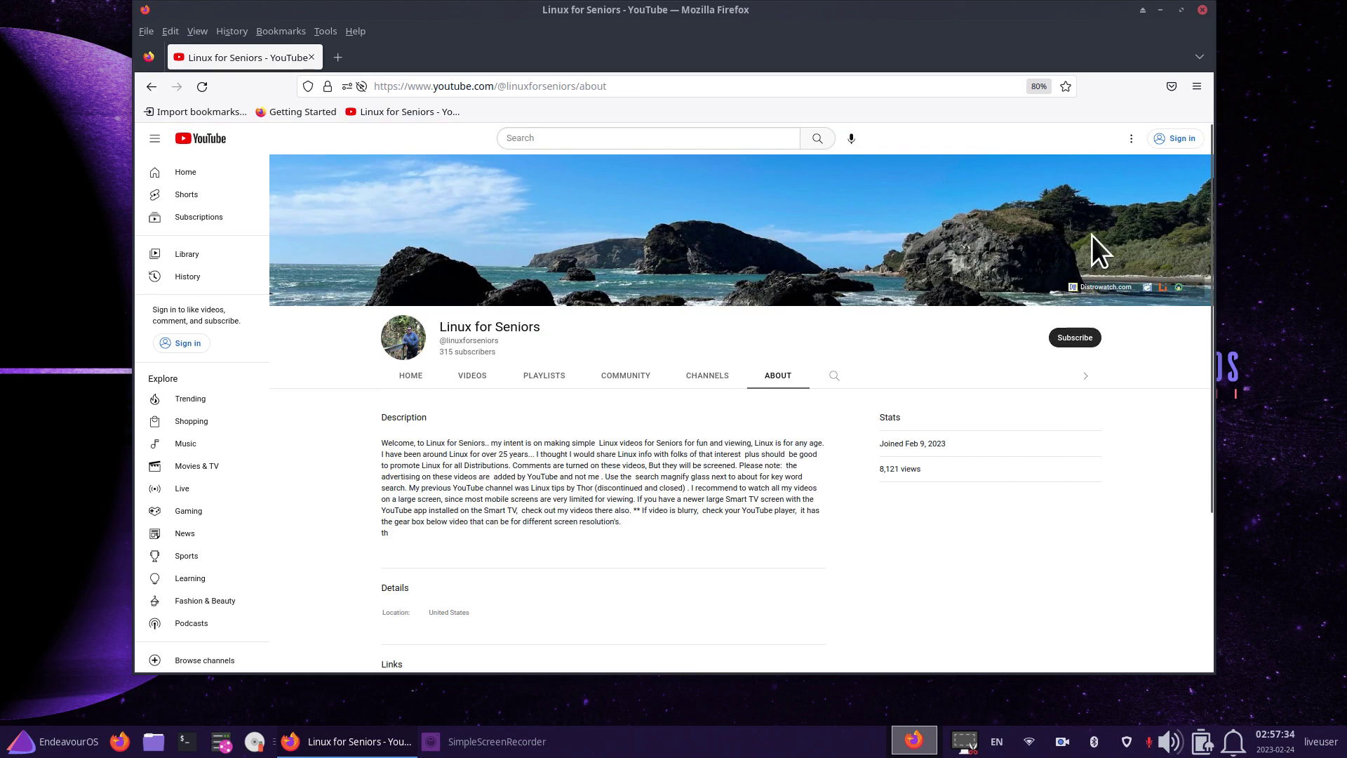
pyautogui.scroll(-3, 995, 511)
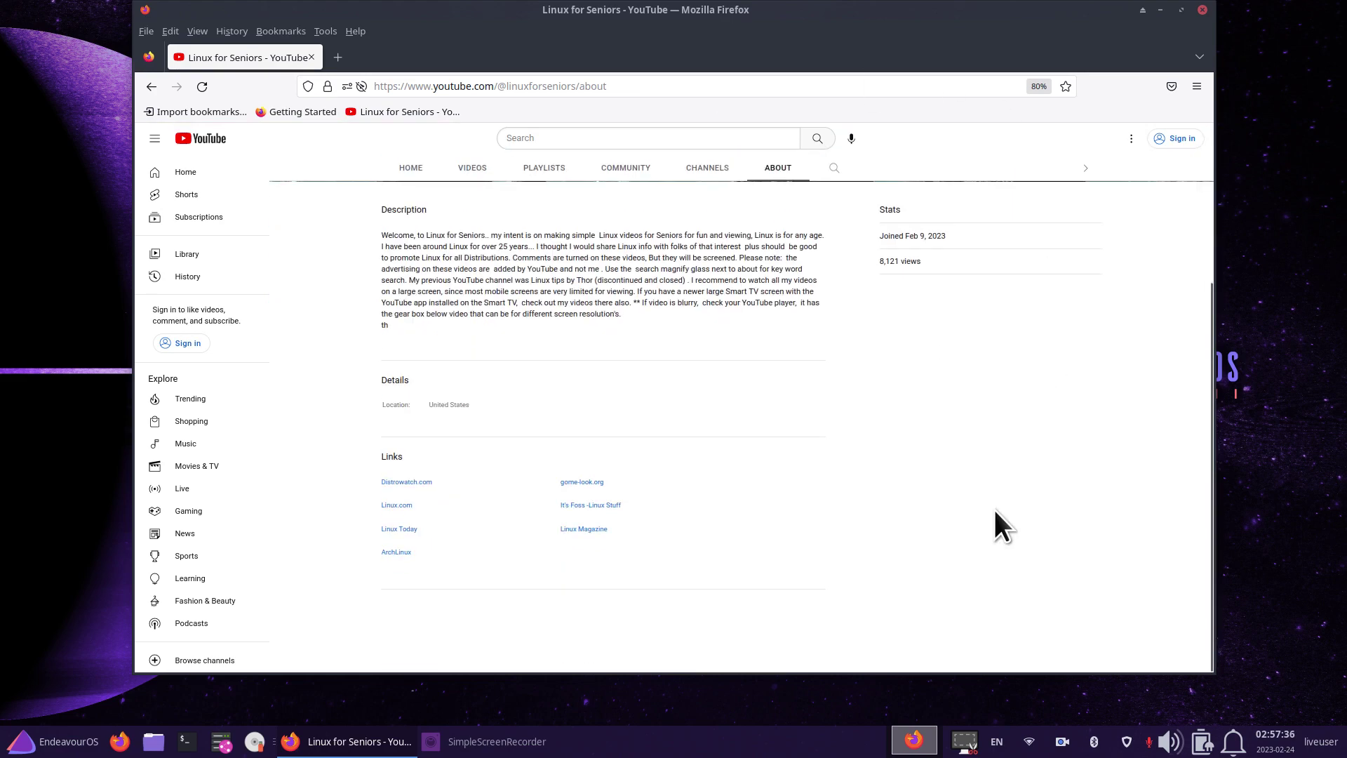
pyautogui.scroll(3, 995, 510)
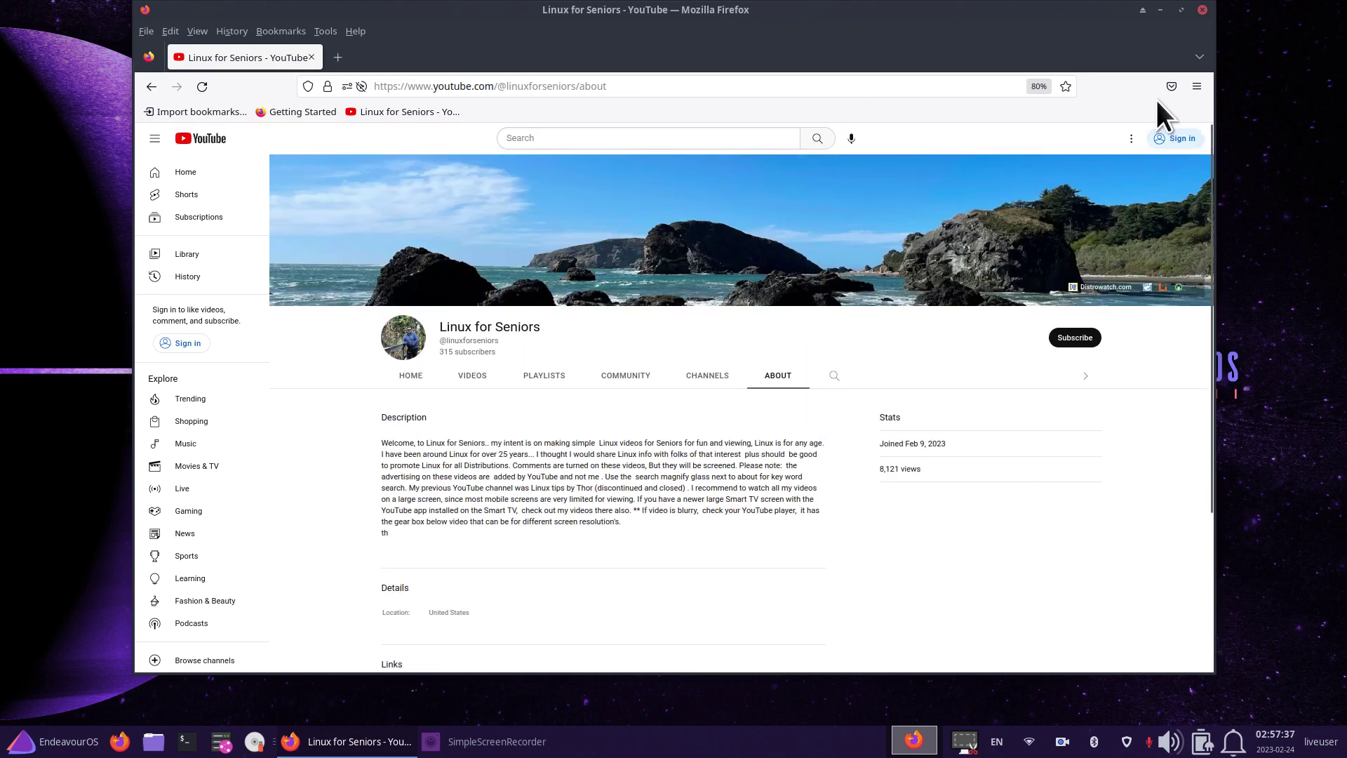
pyautogui.click(1202, 12)
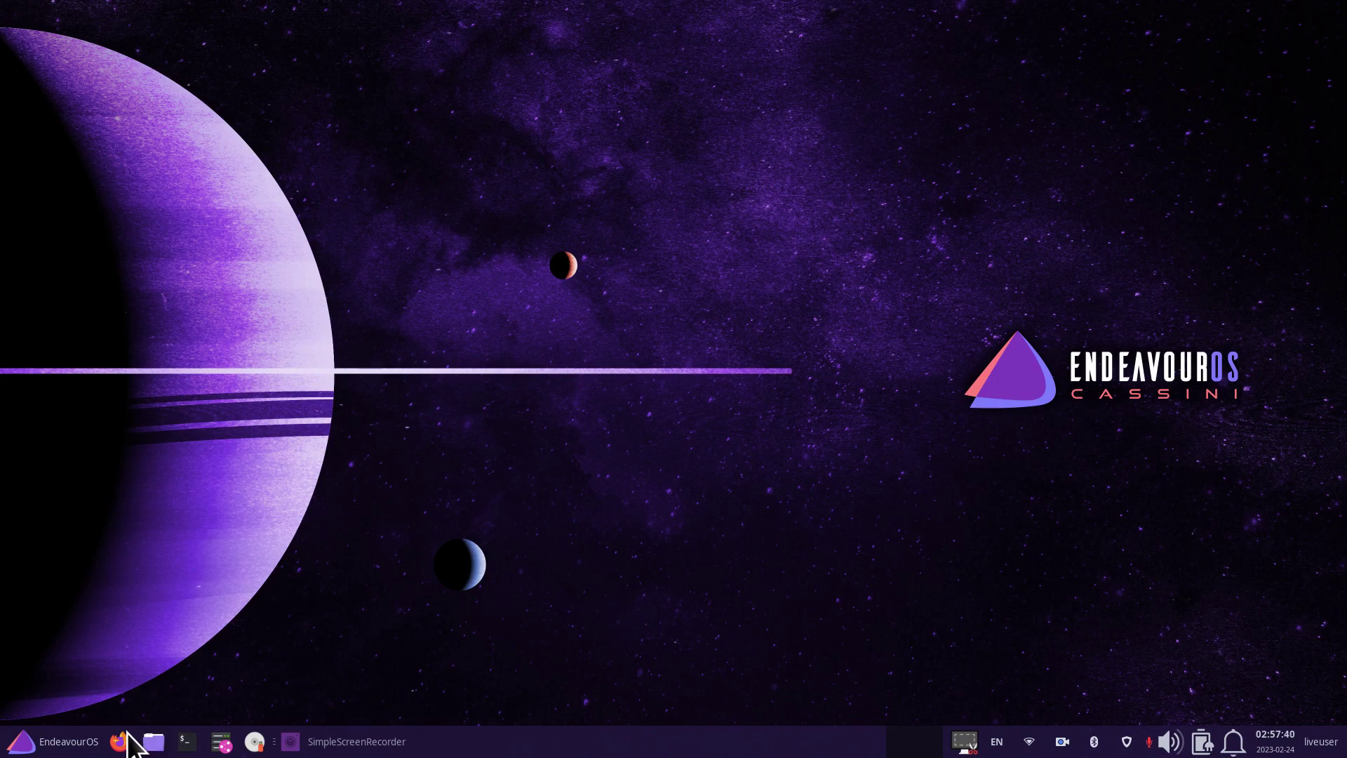
# Open the desktop's Appearance settings, check the Icons page and return to Style, moving the window off the desktop's centre.
pyautogui.click(21, 741)
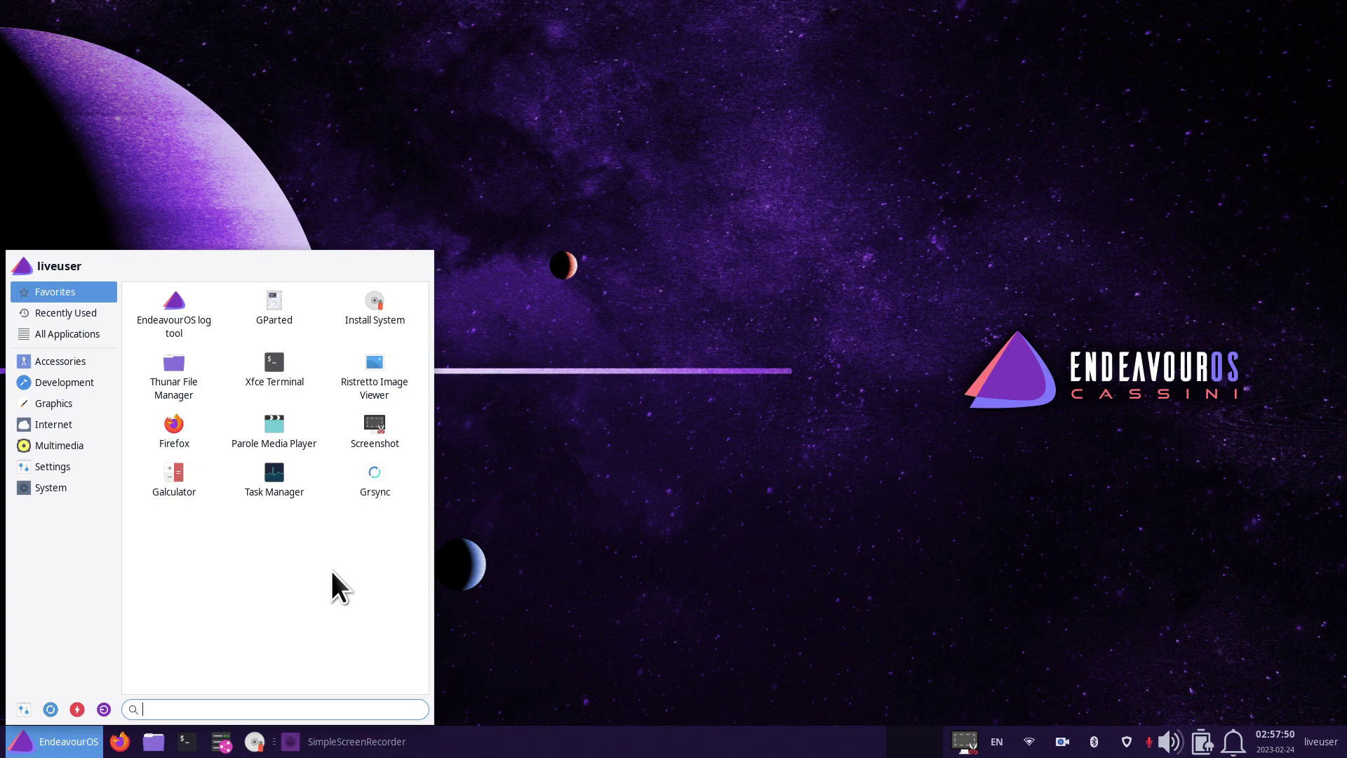
pyautogui.click(43, 465)
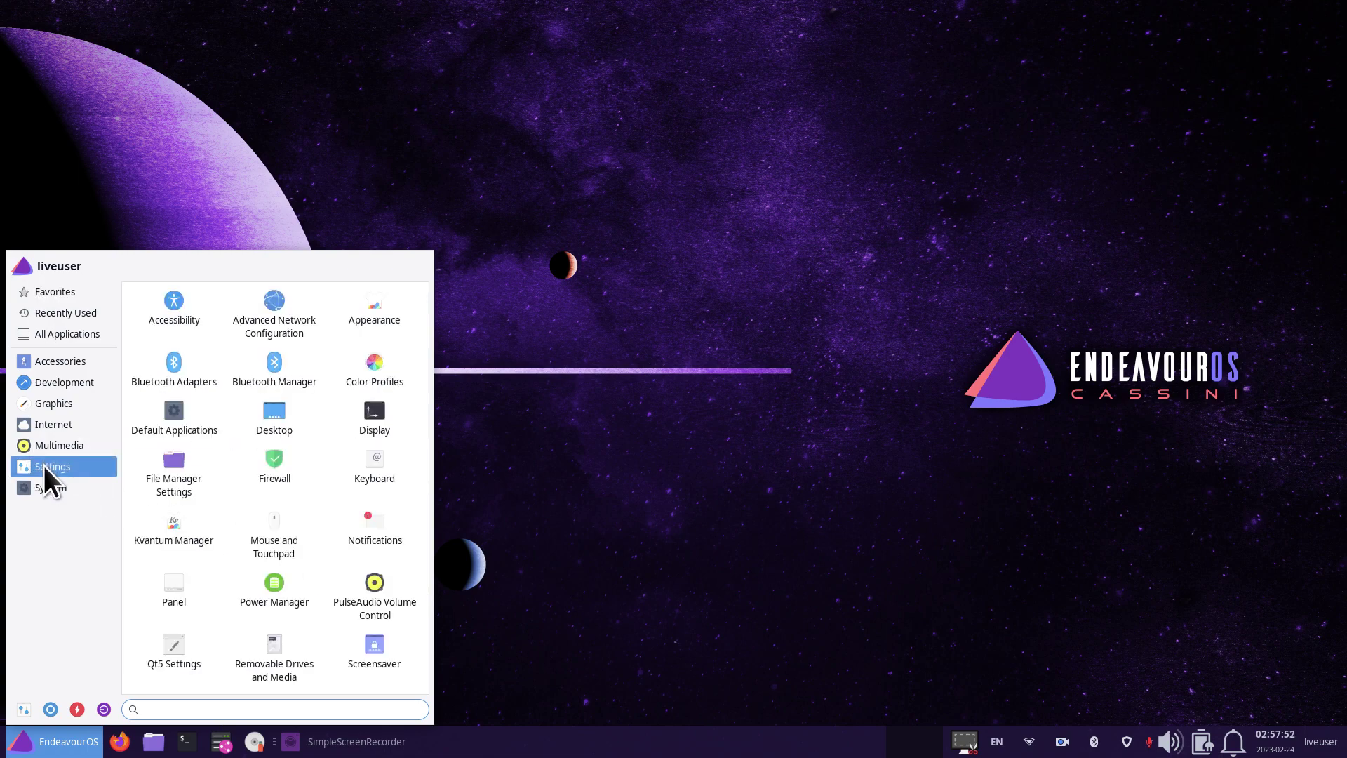
pyautogui.click(388, 309)
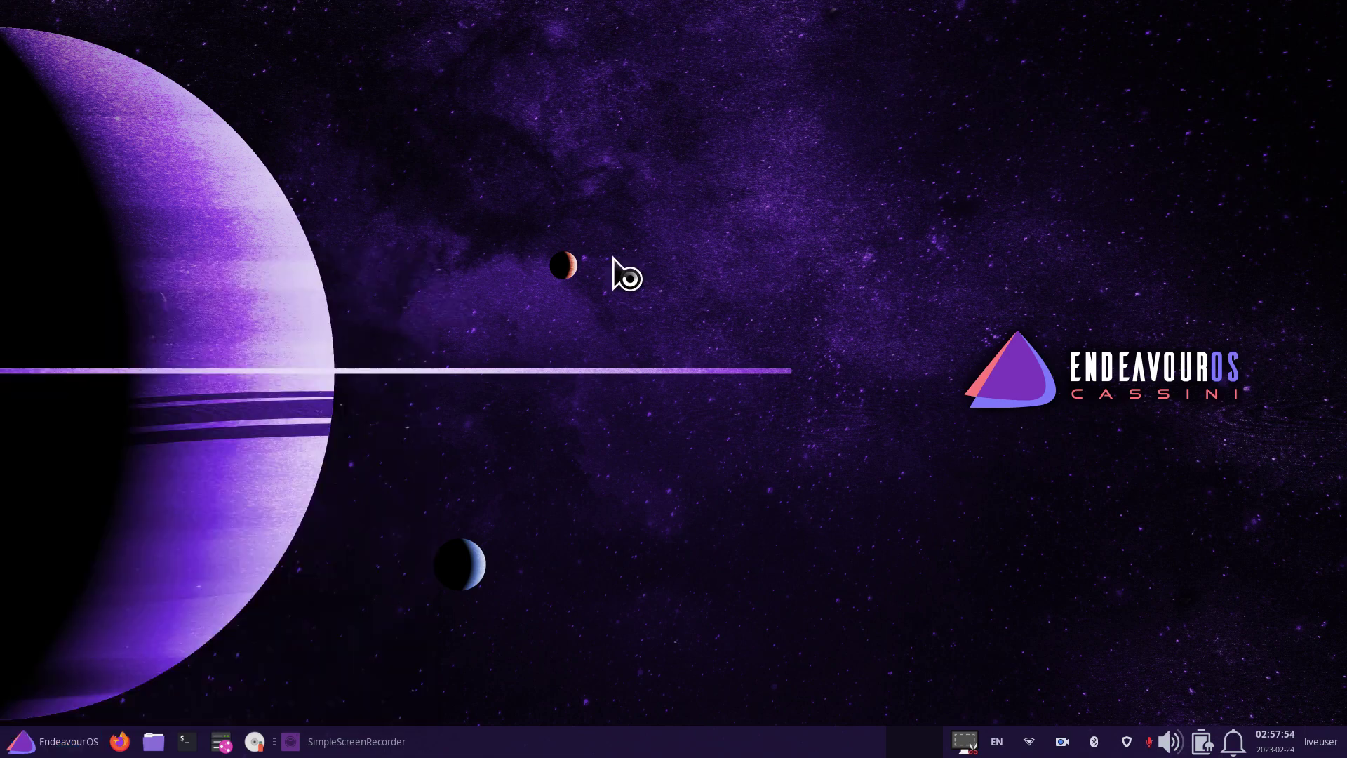
pyautogui.moveTo(715, 169); pyautogui.dragTo(859, 120)
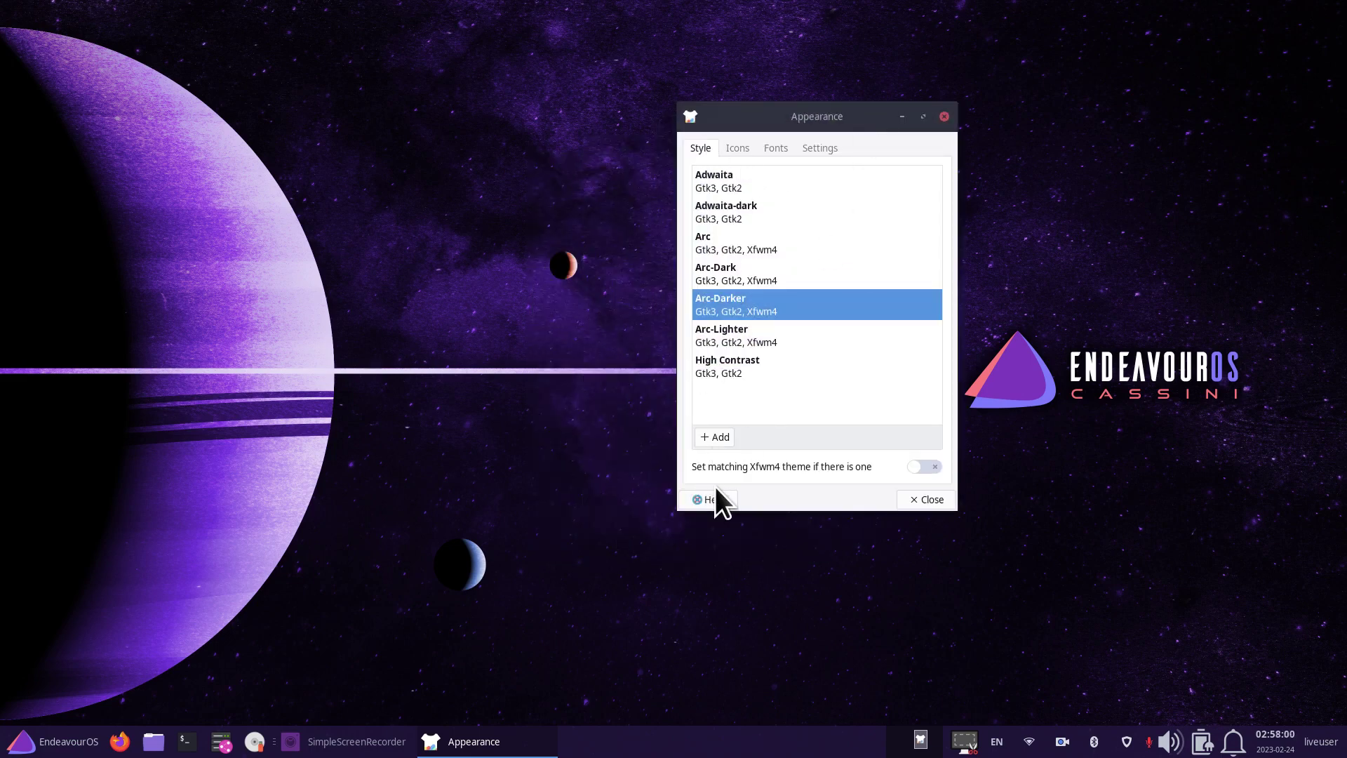
pyautogui.click(736, 146)
pyautogui.click(691, 145)
pyautogui.moveTo(820, 112); pyautogui.dragTo(893, 104)
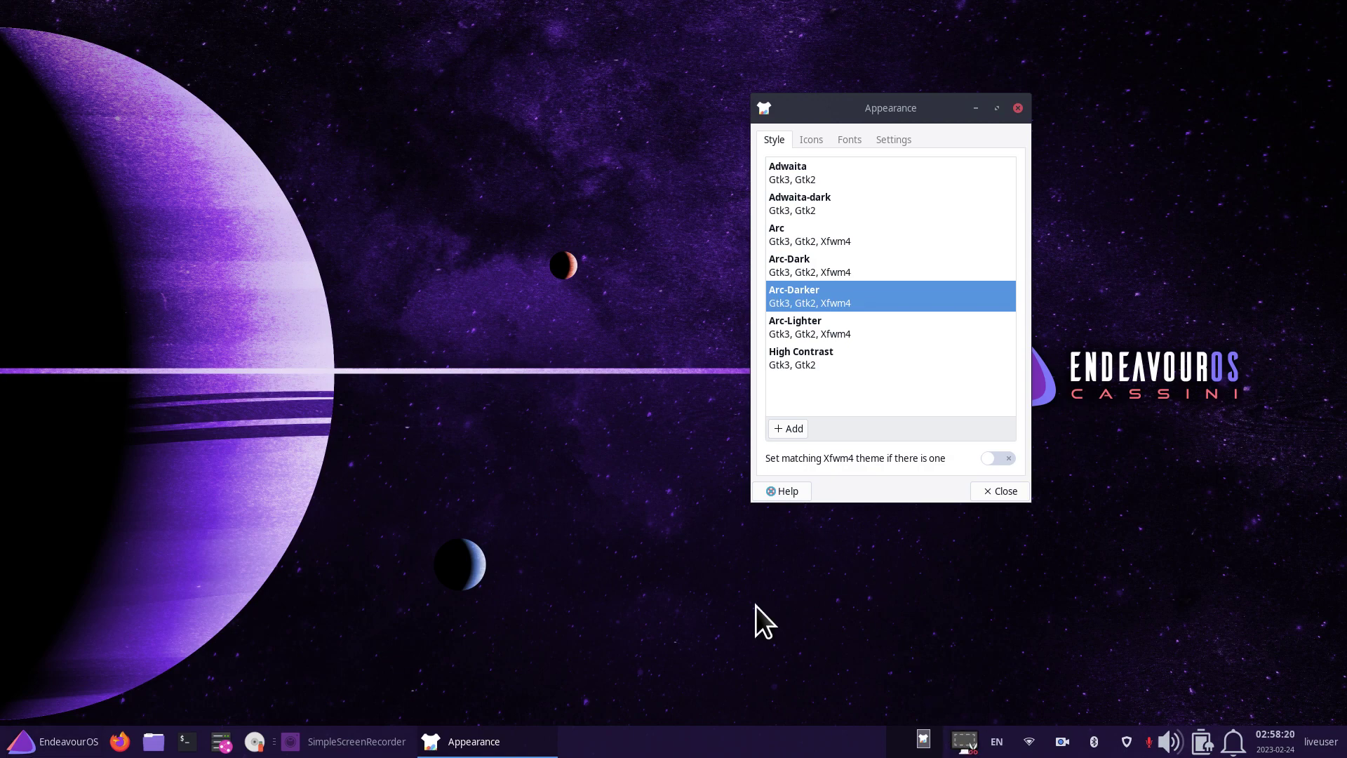
# Focus the desktop, capture it with the Screenshot tool, and move the Screenshot dialog clear of the Appearance window.
pyautogui.click(40, 733)
pyautogui.click(678, 520)
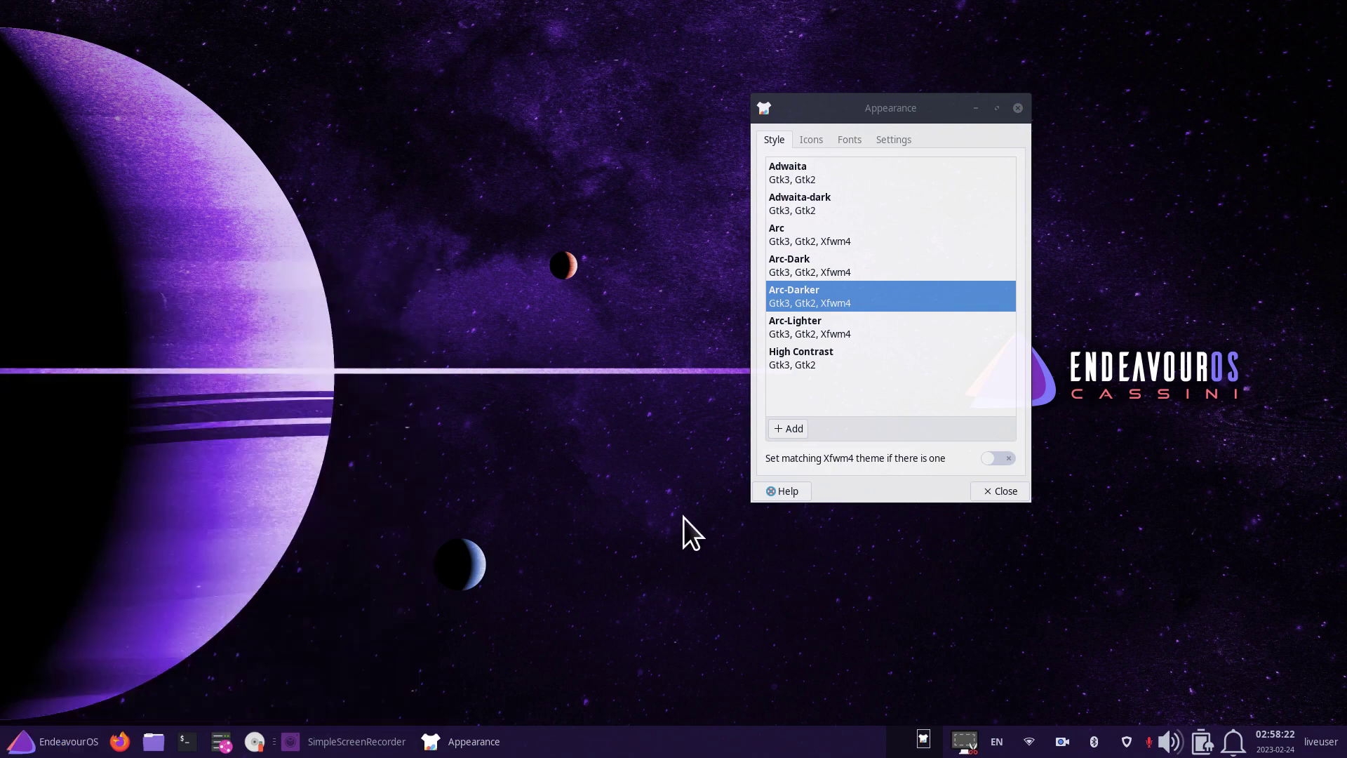
pyautogui.click(964, 746)
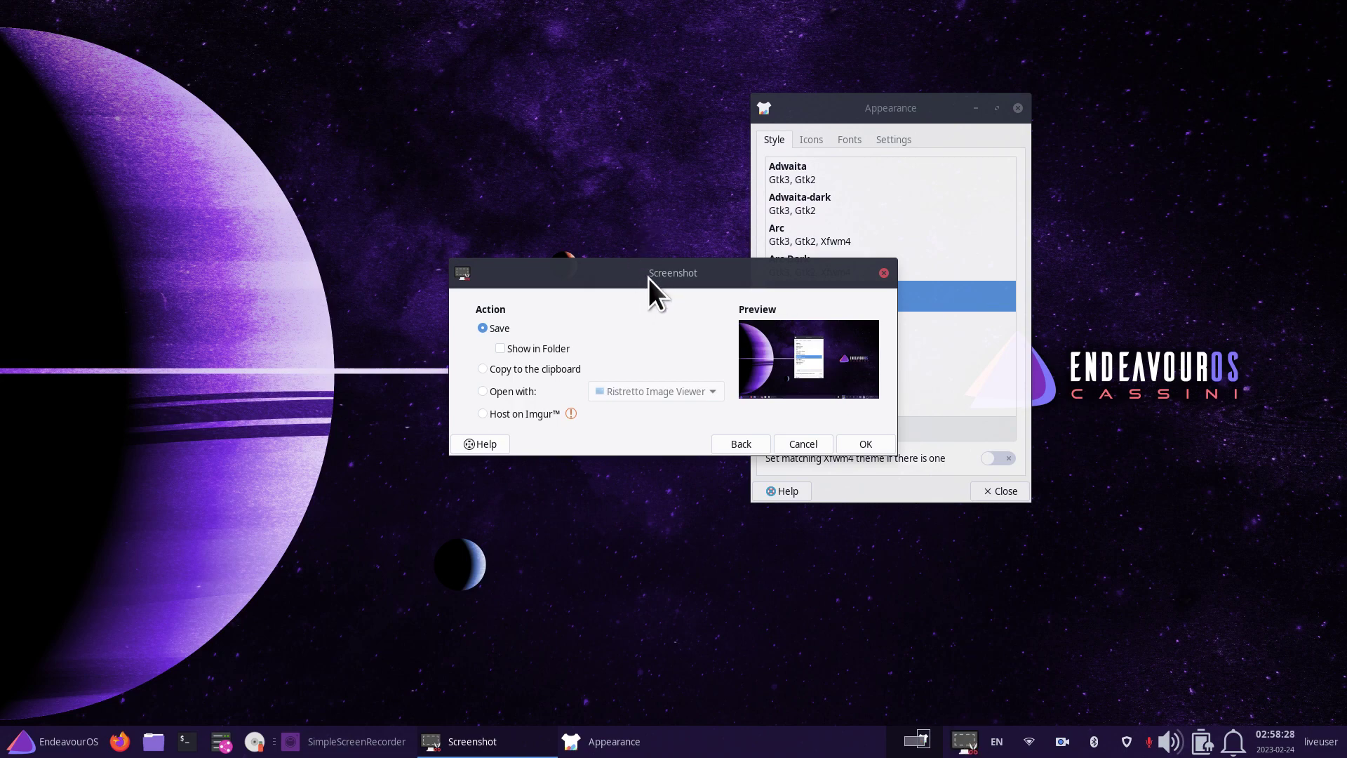
pyautogui.moveTo(648, 279); pyautogui.dragTo(472, 246)
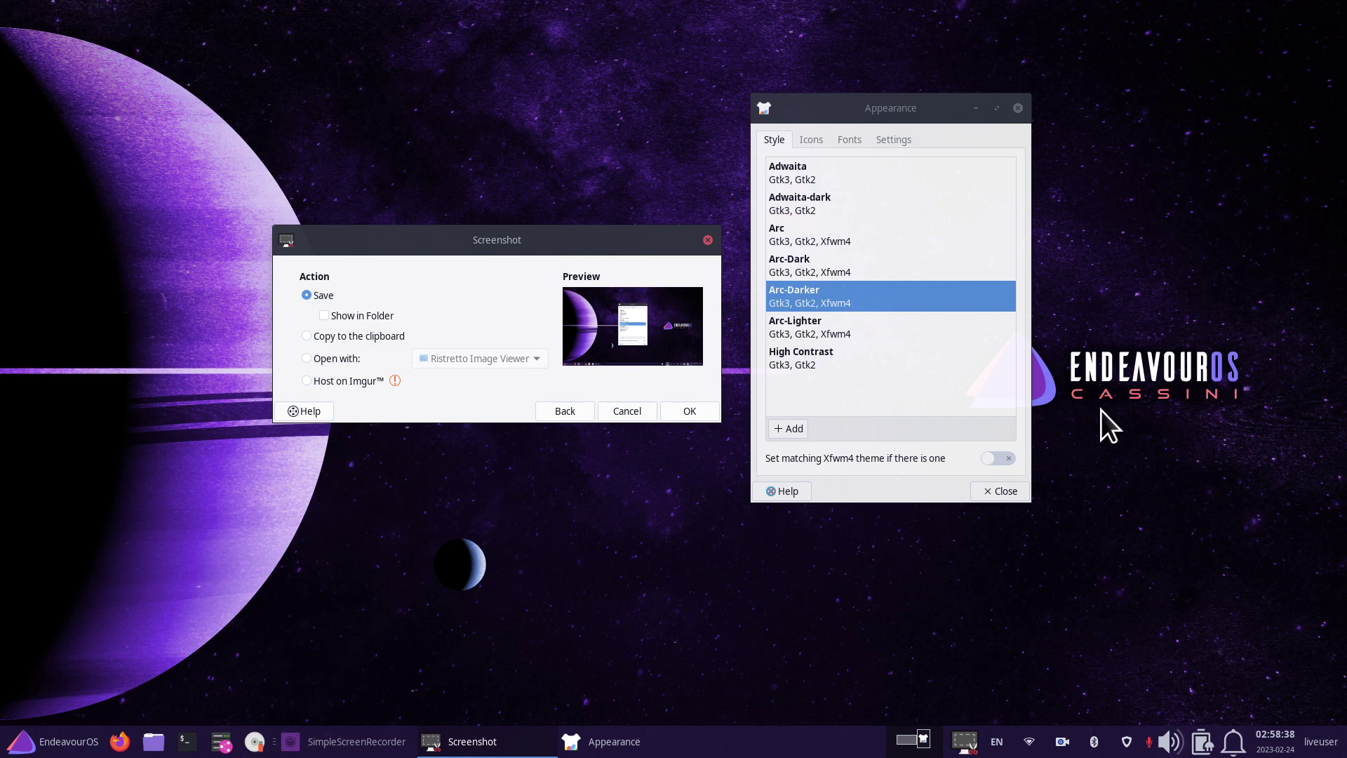
# Go back to the screenshot capture options, set the region to Select a region, and place the dialog beside the Appearance window.
pyautogui.click(564, 411)
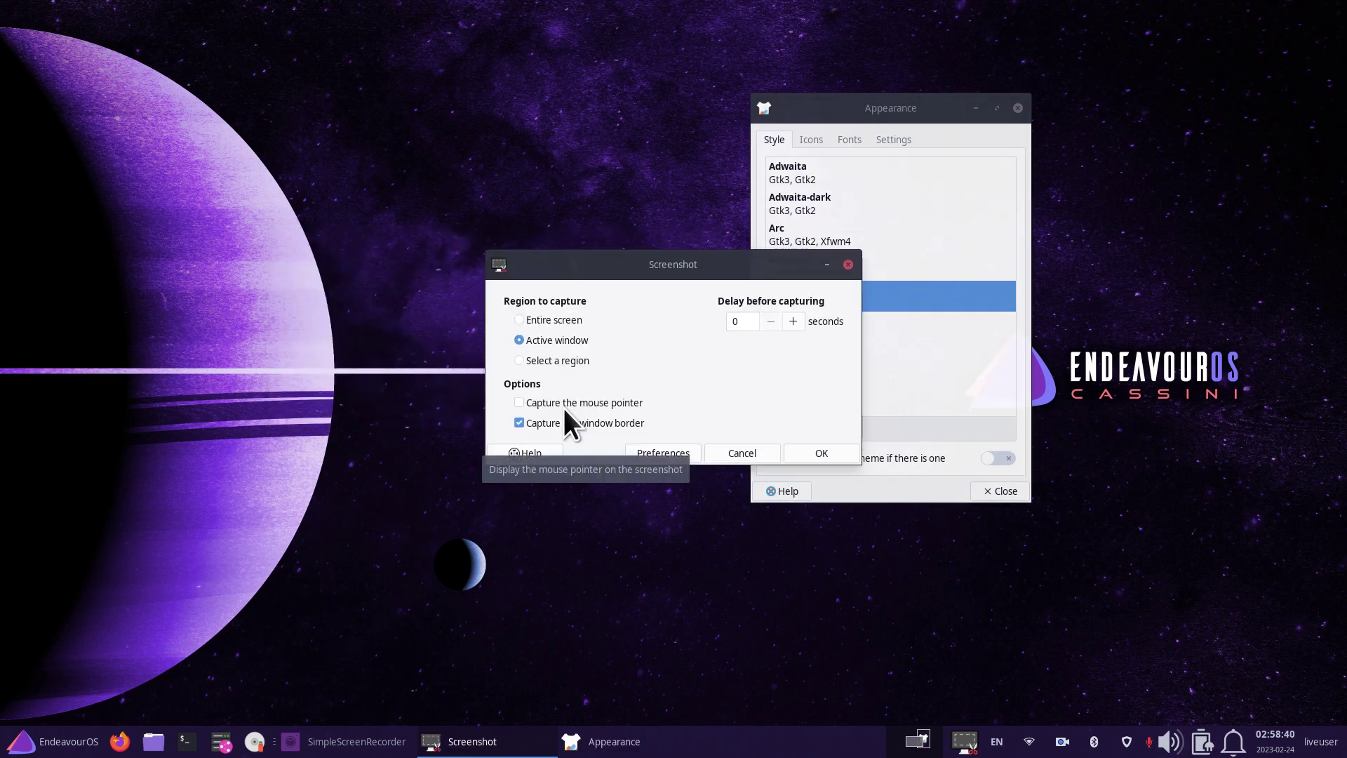
pyautogui.click(539, 322)
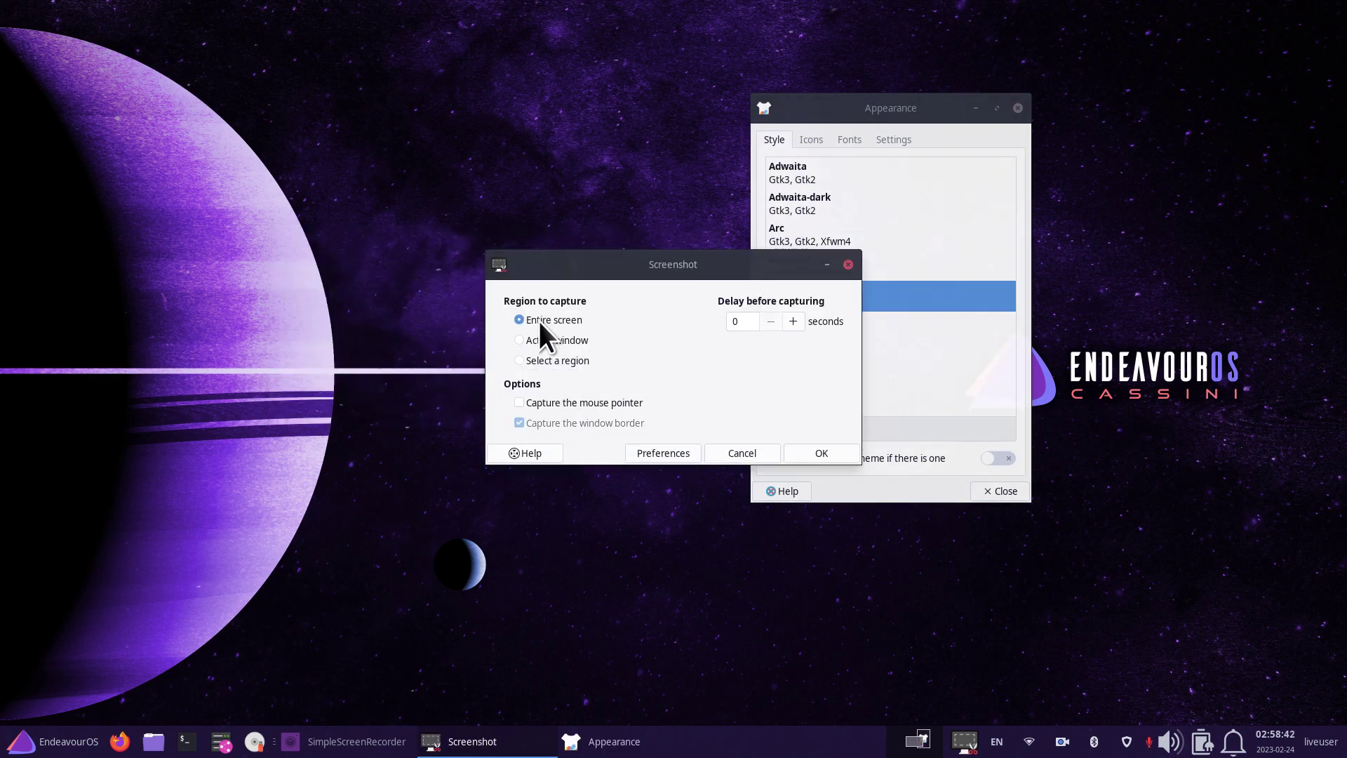
pyautogui.click(535, 342)
pyautogui.click(535, 361)
pyautogui.moveTo(672, 273); pyautogui.dragTo(359, 220)
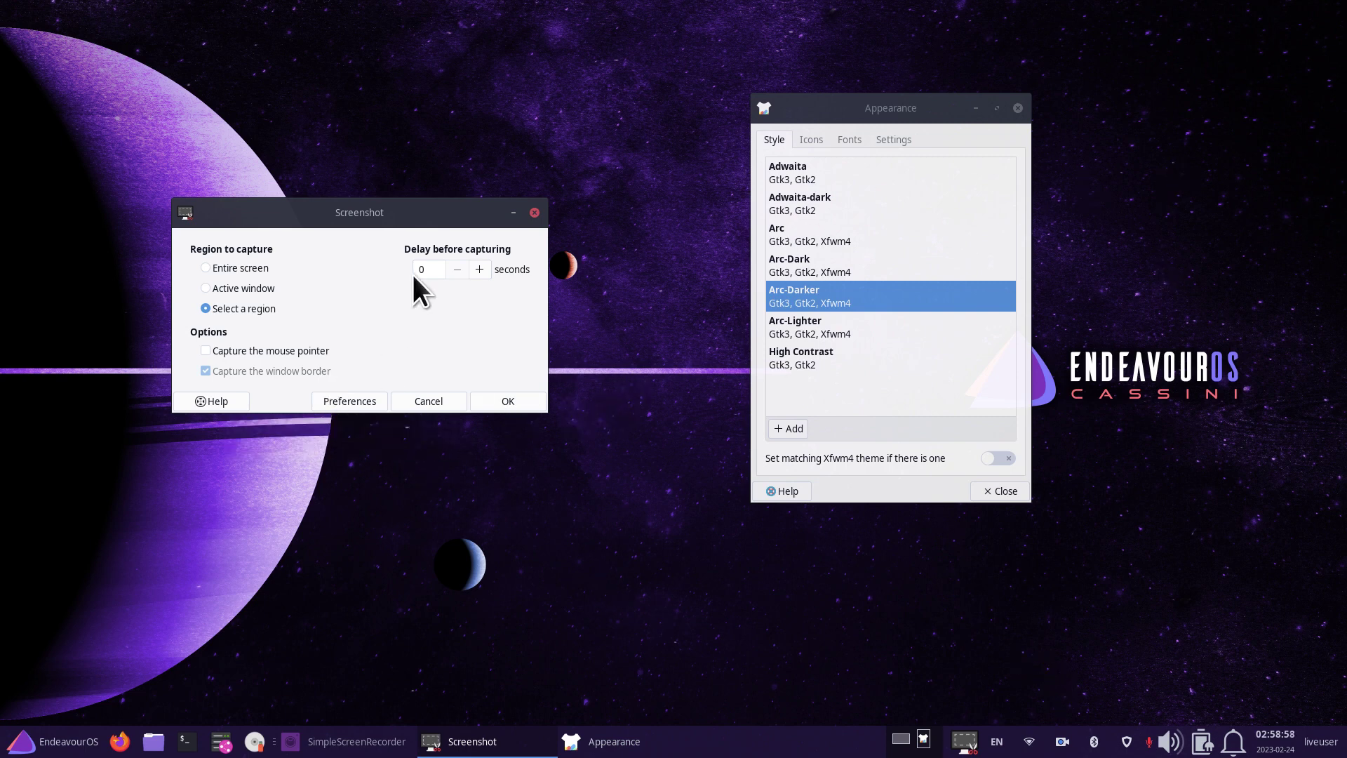
pyautogui.moveTo(351, 221); pyautogui.dragTo(502, 218)
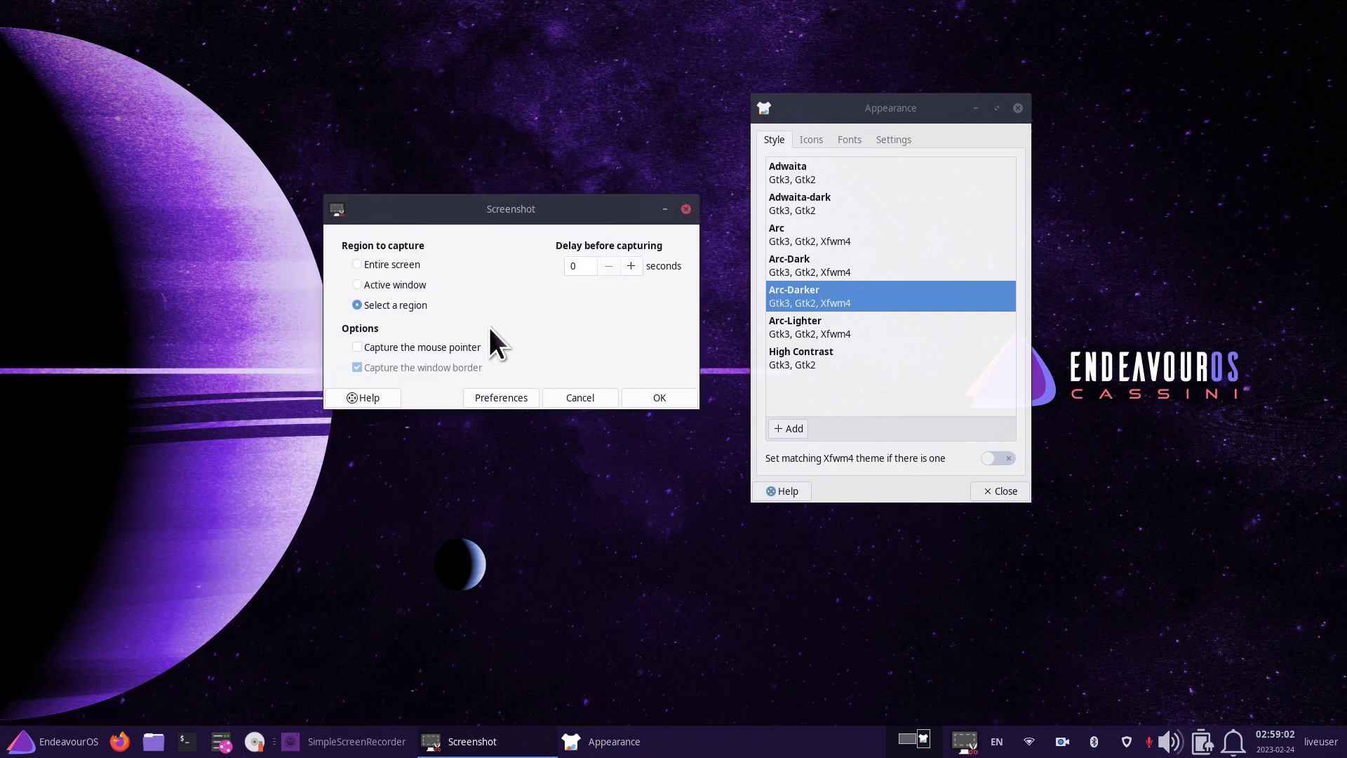
# Set the capture region to Entire screen, and move the Screenshot dialog and the Appearance window farther apart.
pyautogui.click(381, 285)
pyautogui.click(378, 263)
pyautogui.moveTo(596, 215); pyautogui.dragTo(556, 261)
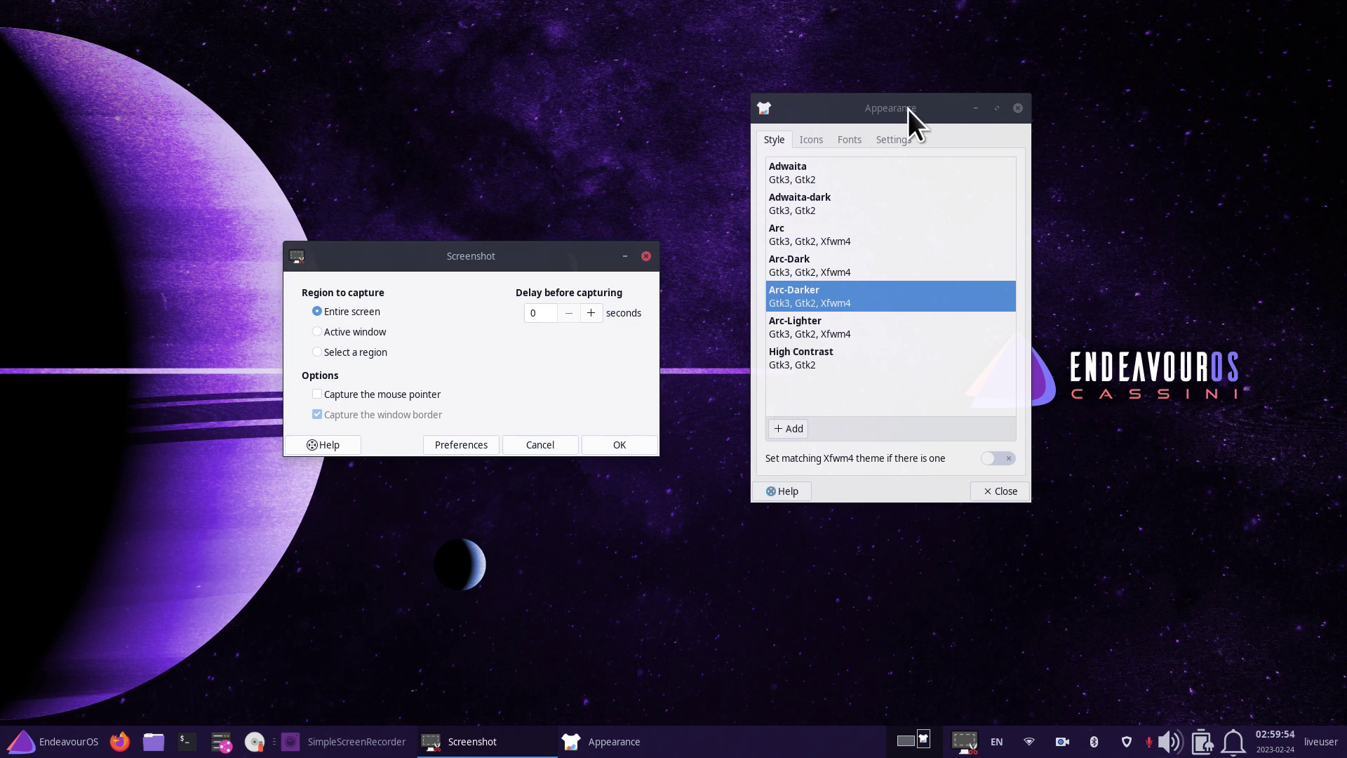
pyautogui.moveTo(908, 109); pyautogui.dragTo(1058, 134)
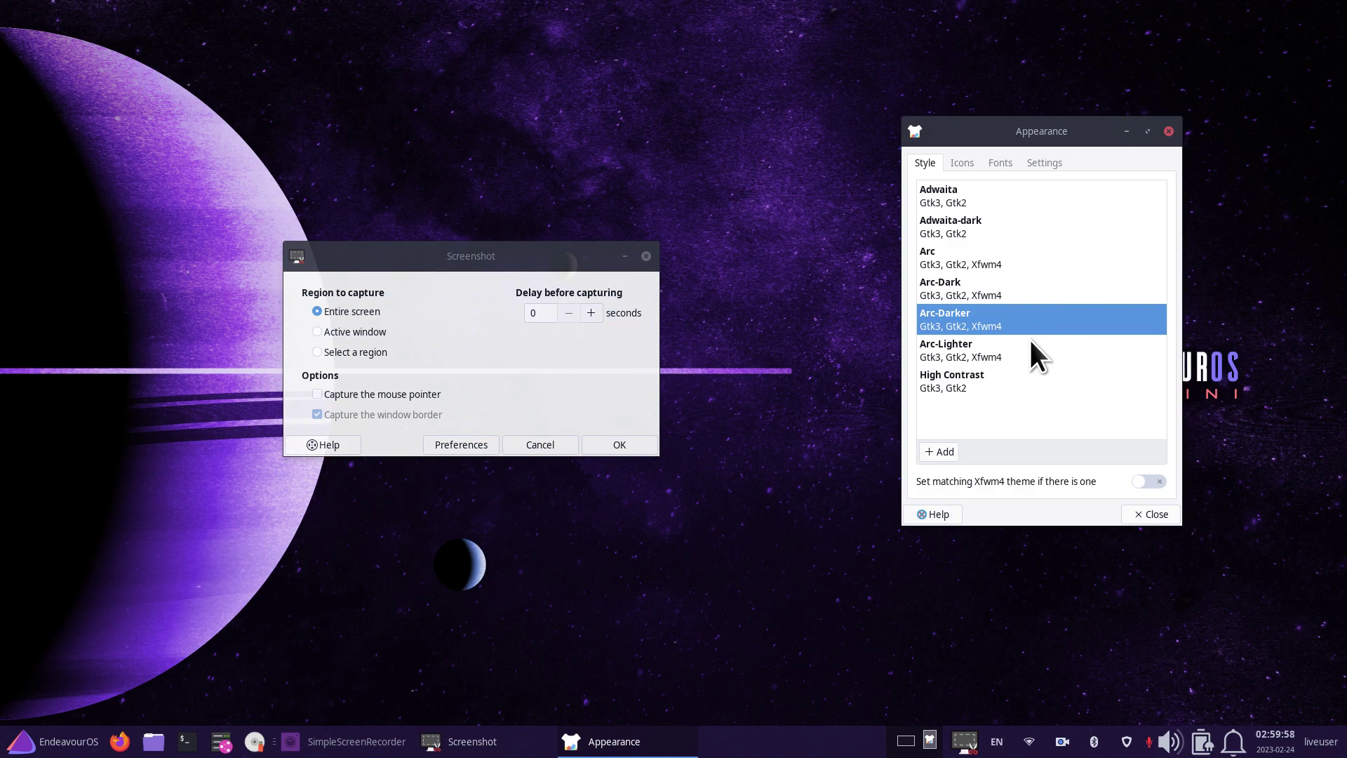
pyautogui.click(362, 332)
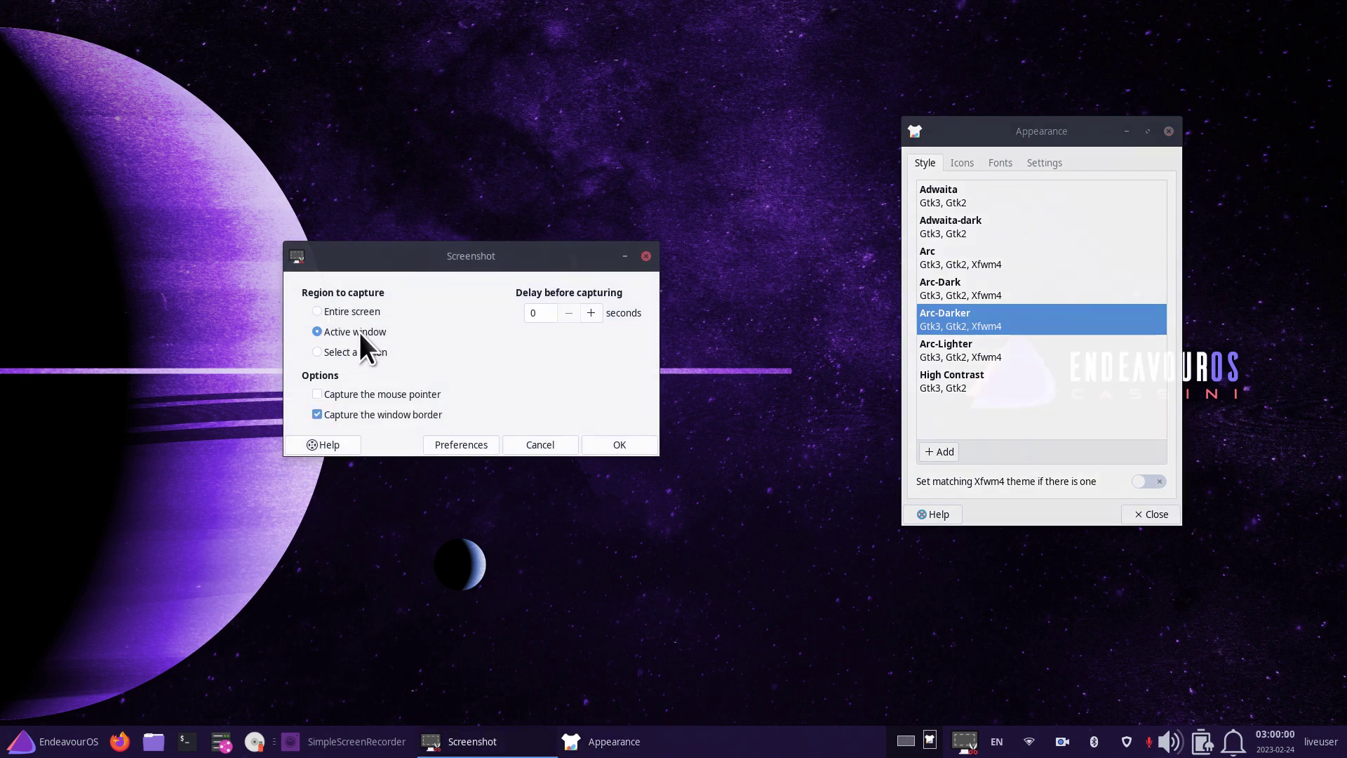
pyautogui.click(348, 311)
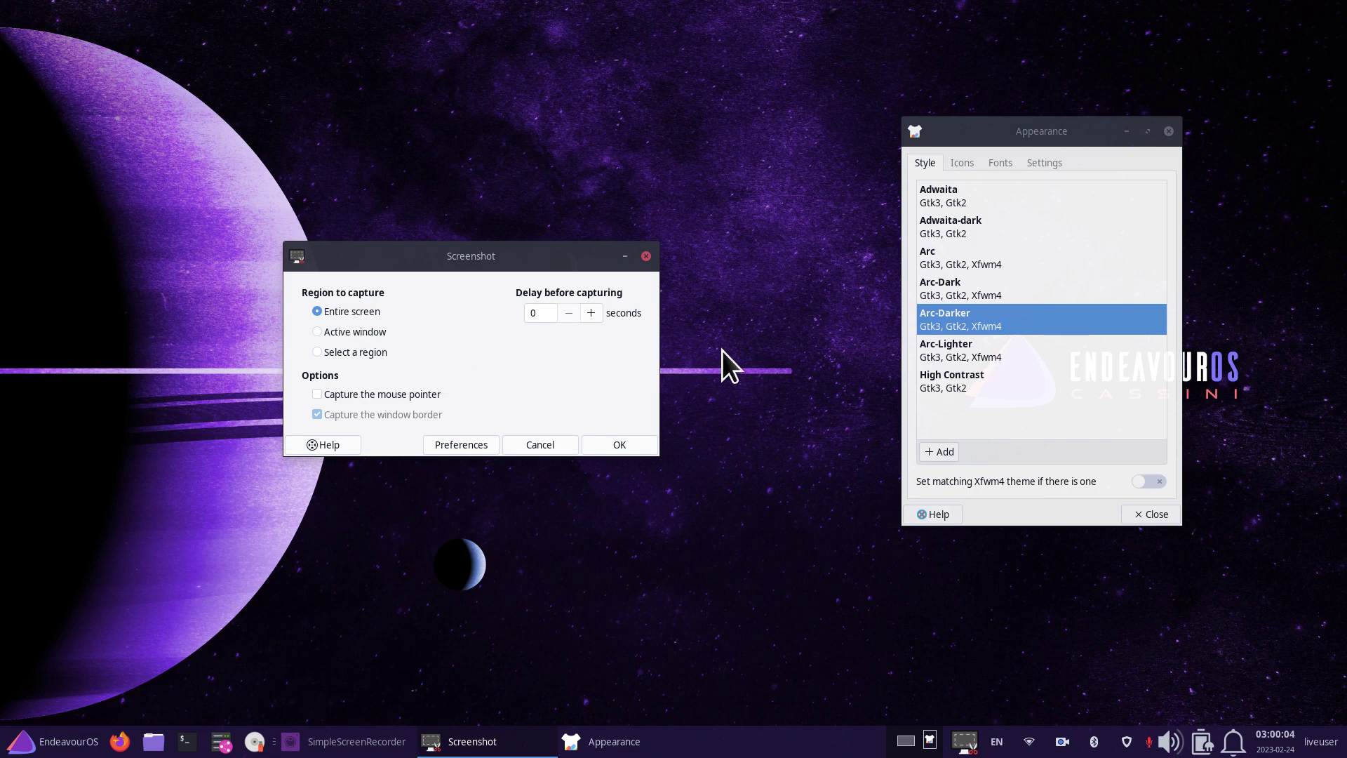
# Capture the entire screen and save the image as a PNG file in the Desktop folder.
pyautogui.click(632, 449)
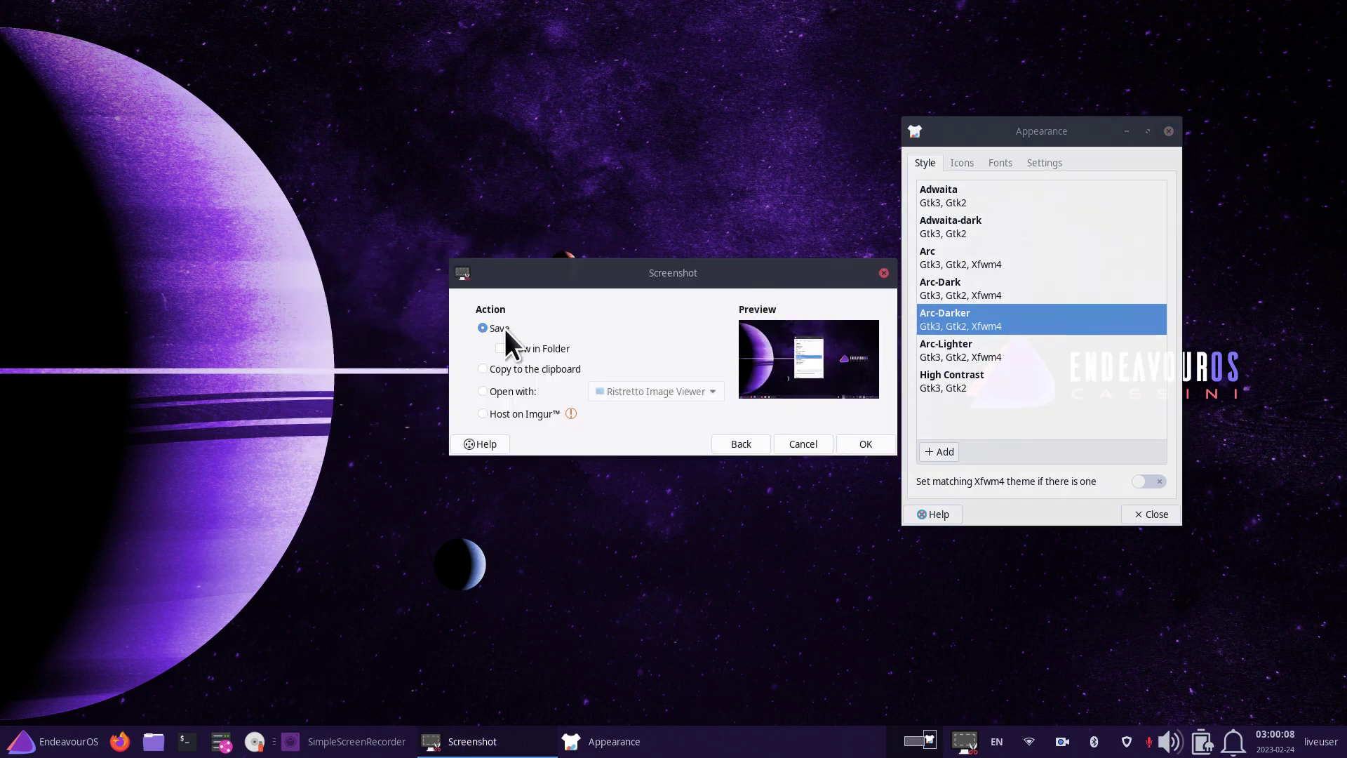
pyautogui.click(866, 443)
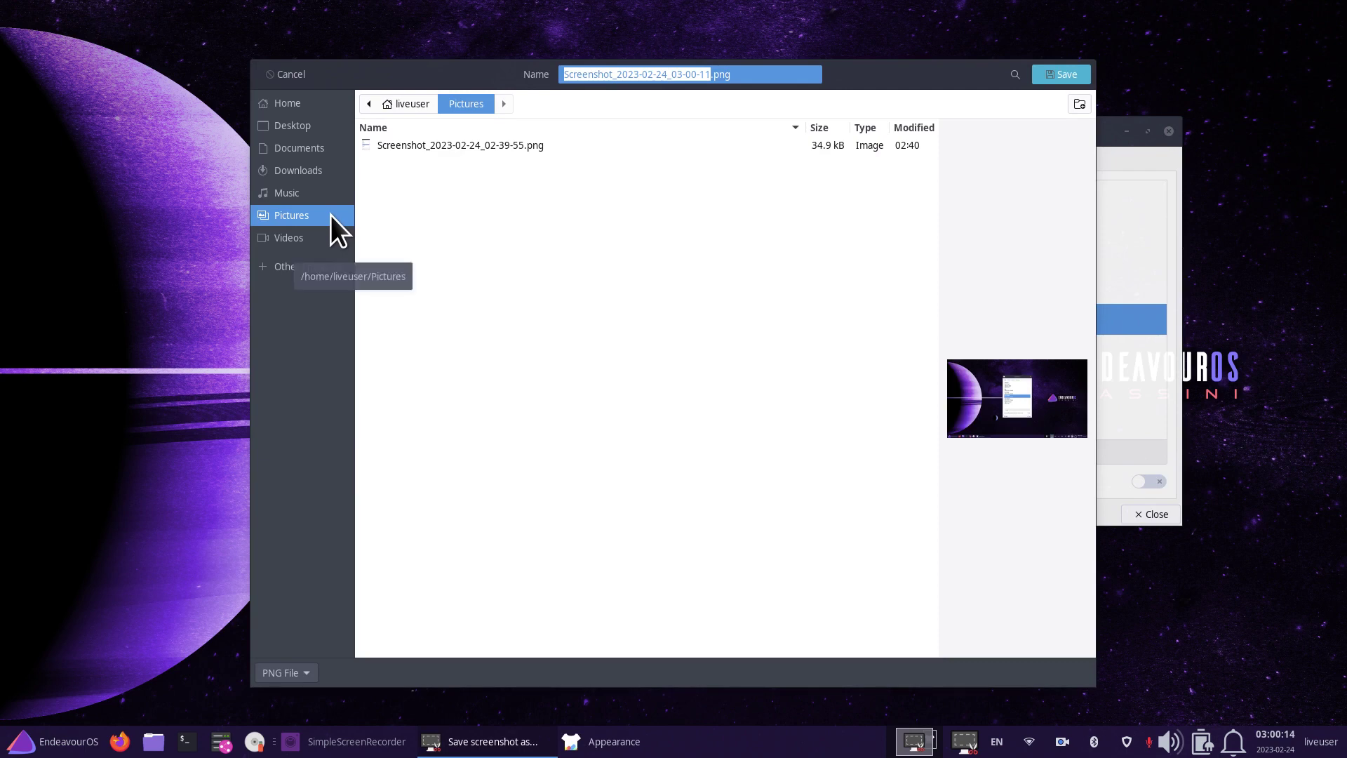
pyautogui.click(300, 130)
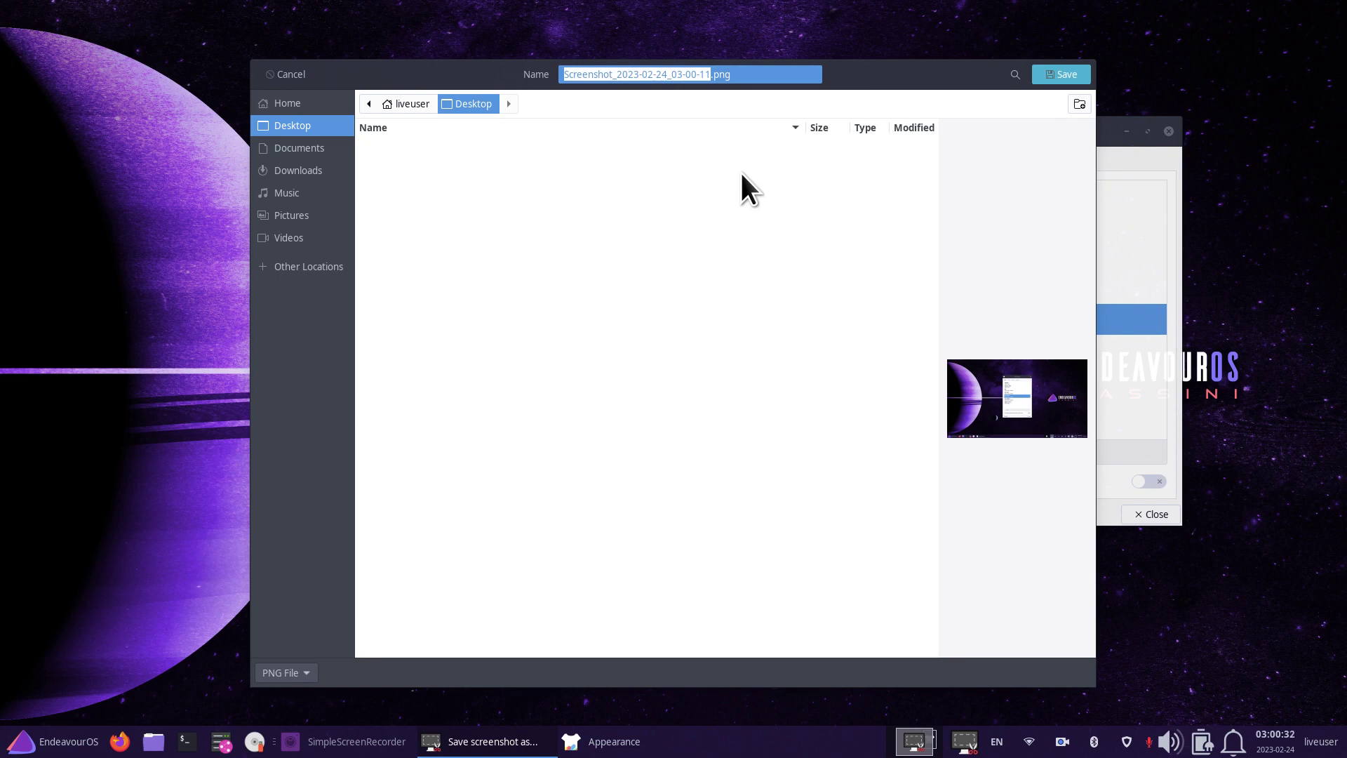
pyautogui.click(1047, 75)
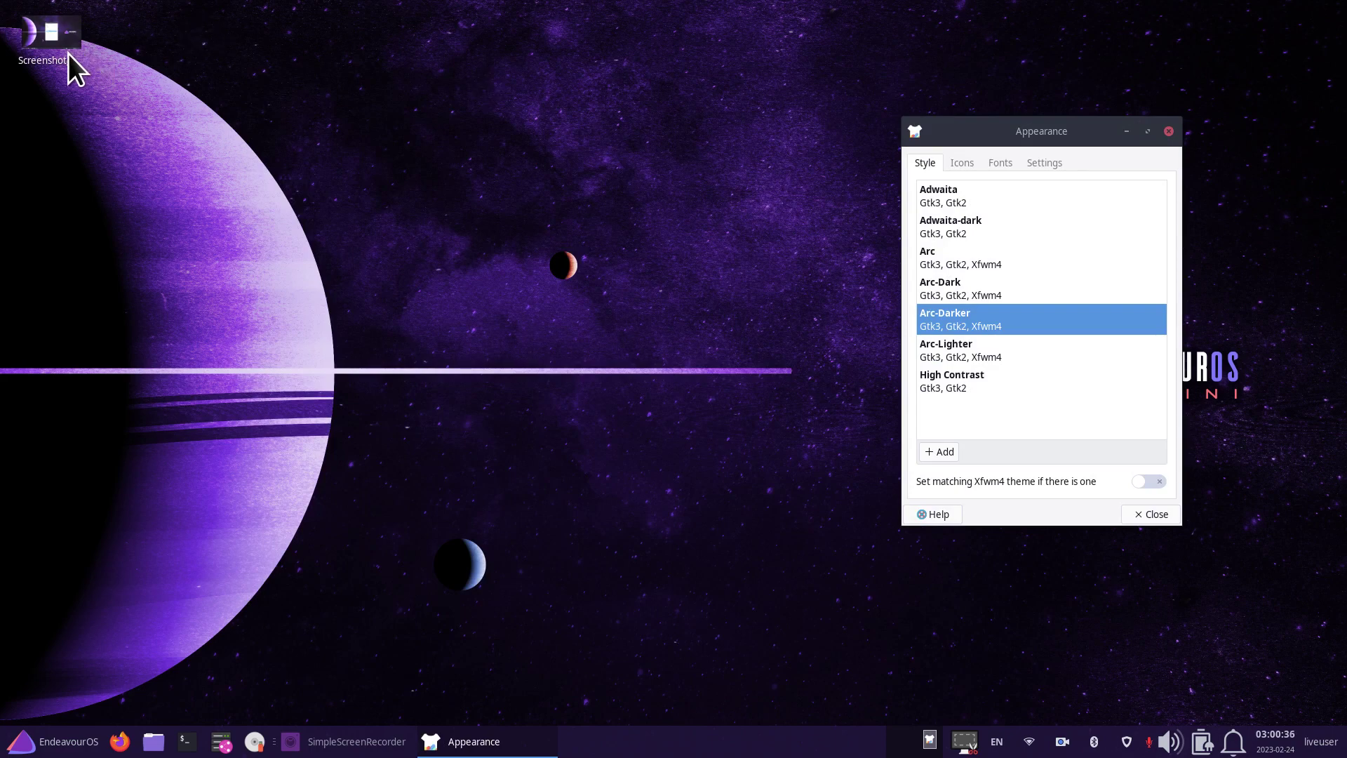
pyautogui.moveTo(69, 53)
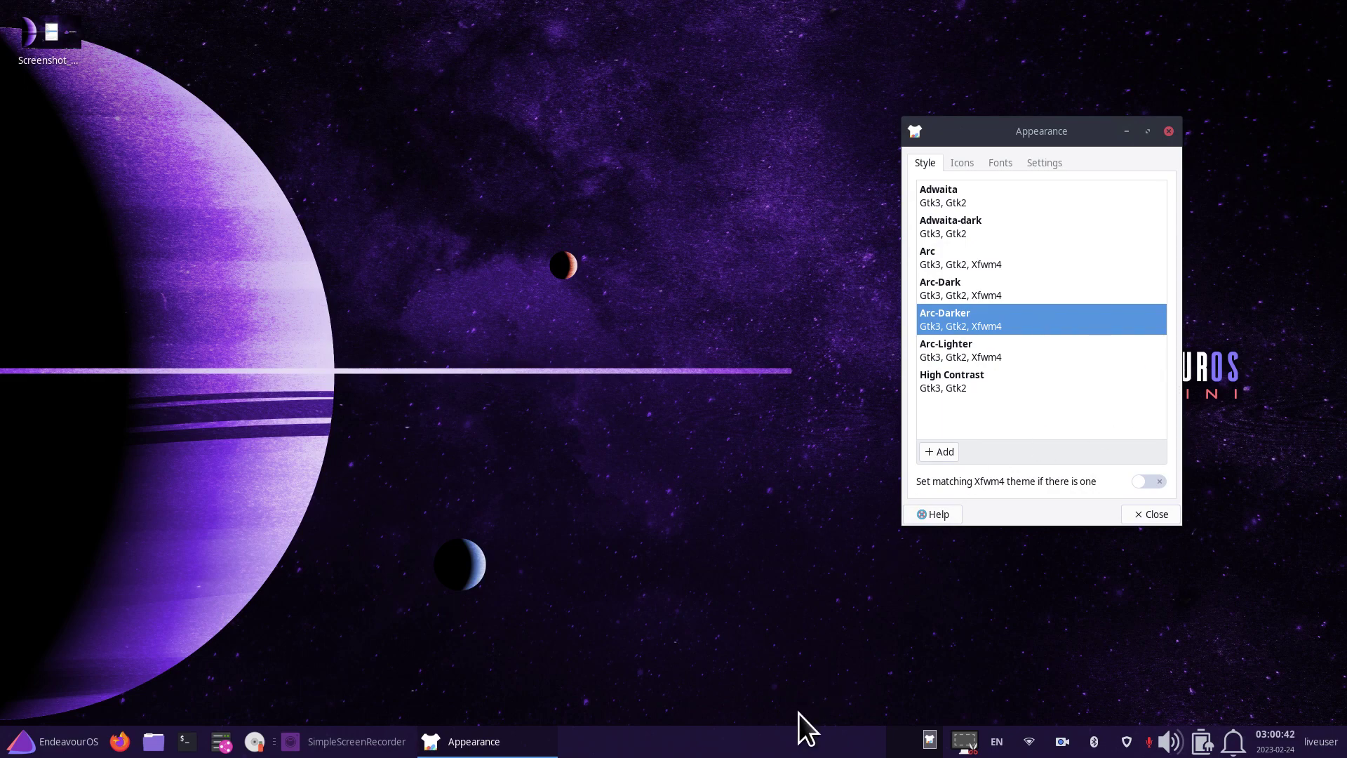
# Reopen the Screenshot tool, go back to its capture options and set the region to Active window, moving the dialog up.
pyautogui.click(965, 742)
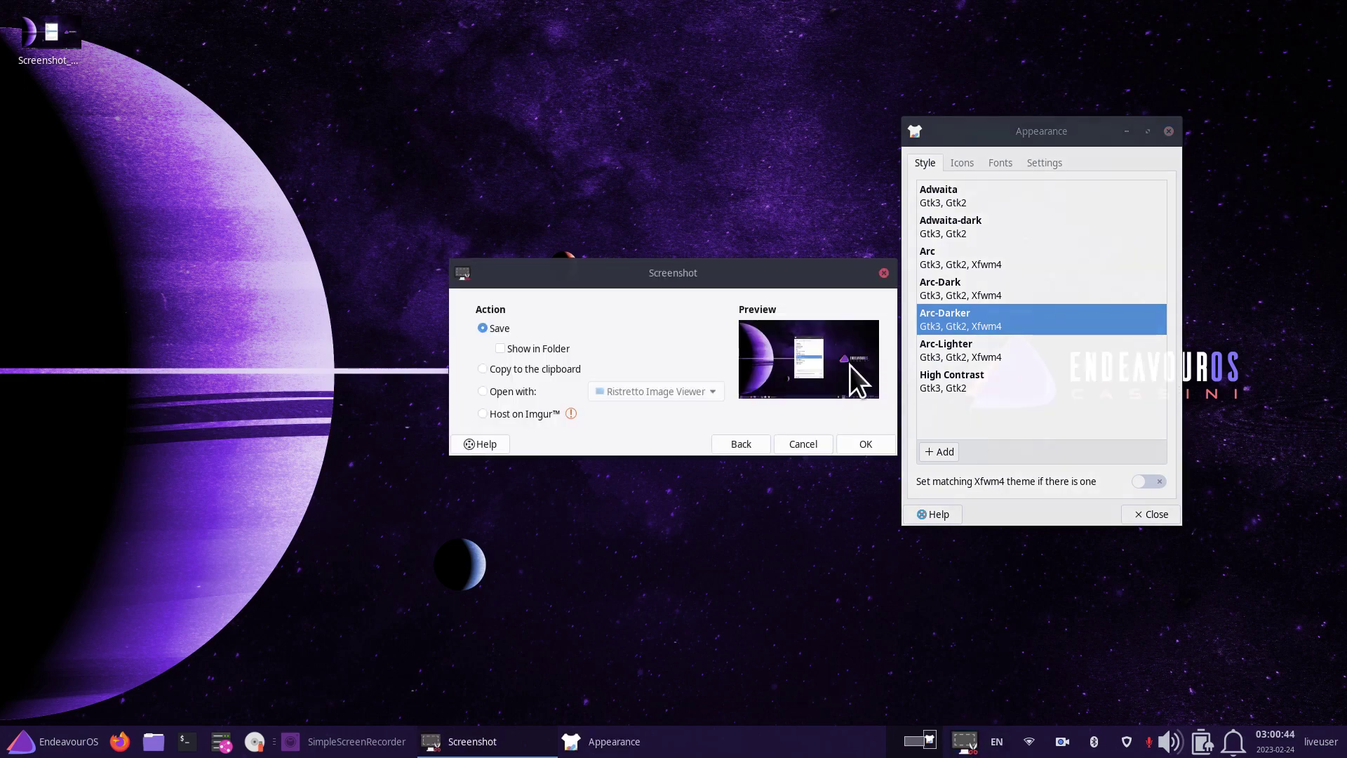
pyautogui.click(741, 447)
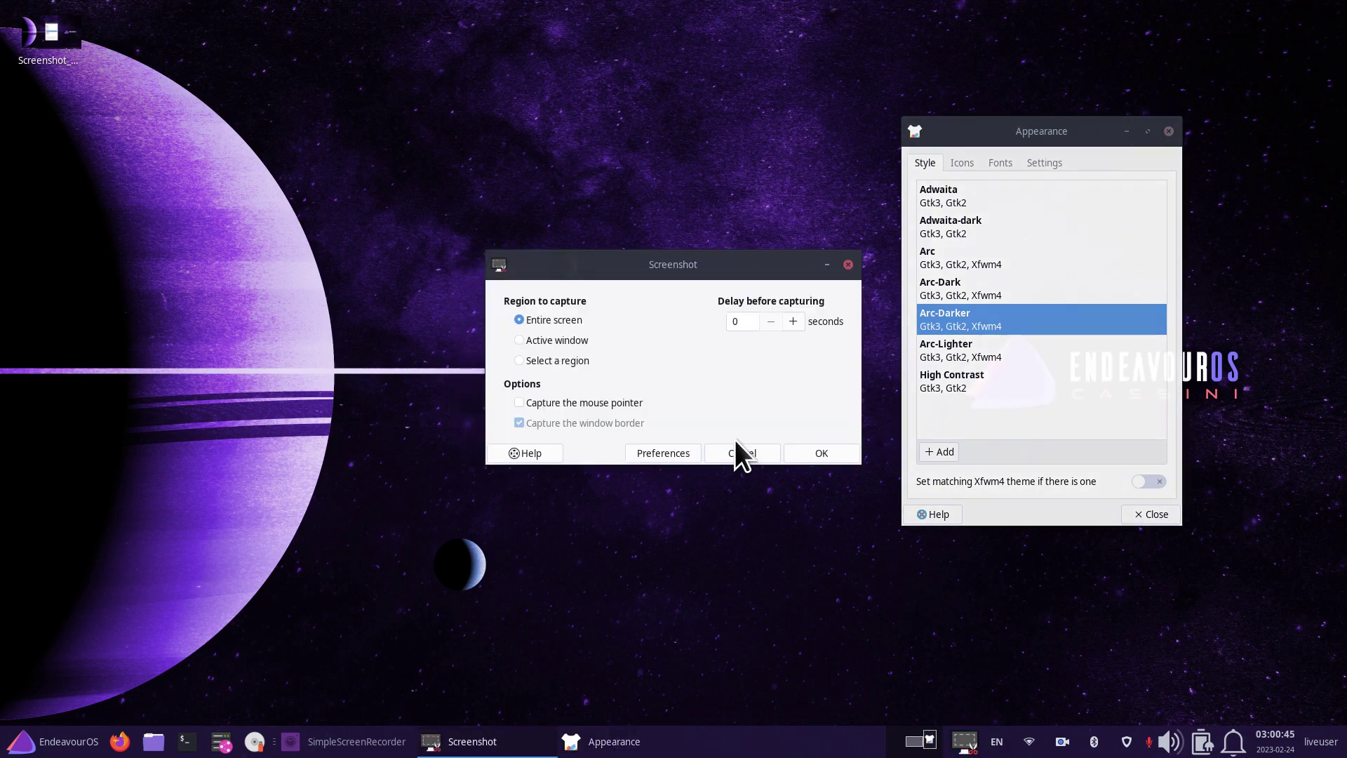
pyautogui.click(521, 339)
pyautogui.moveTo(711, 263); pyautogui.dragTo(695, 206)
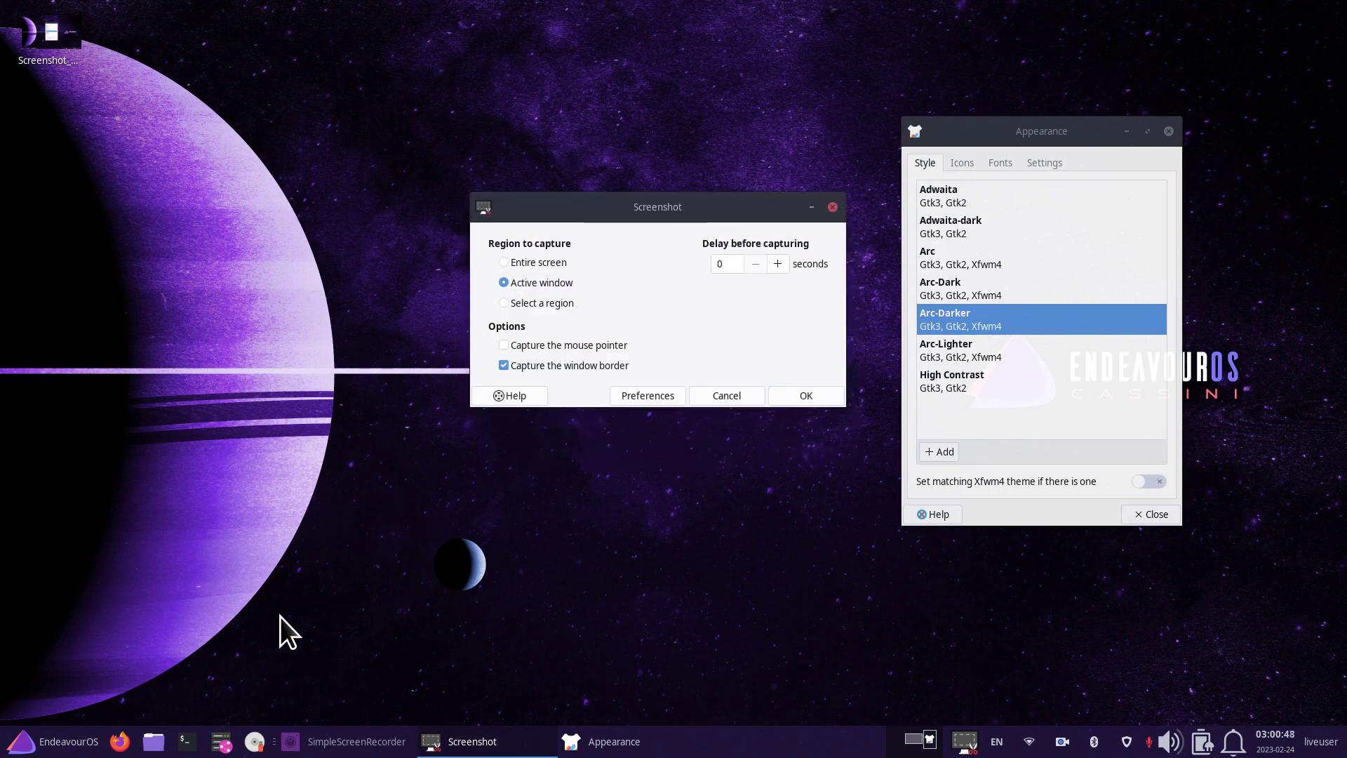
# Try the options for capturing the window border and capturing the mouse pointer.
pyautogui.click(21, 741)
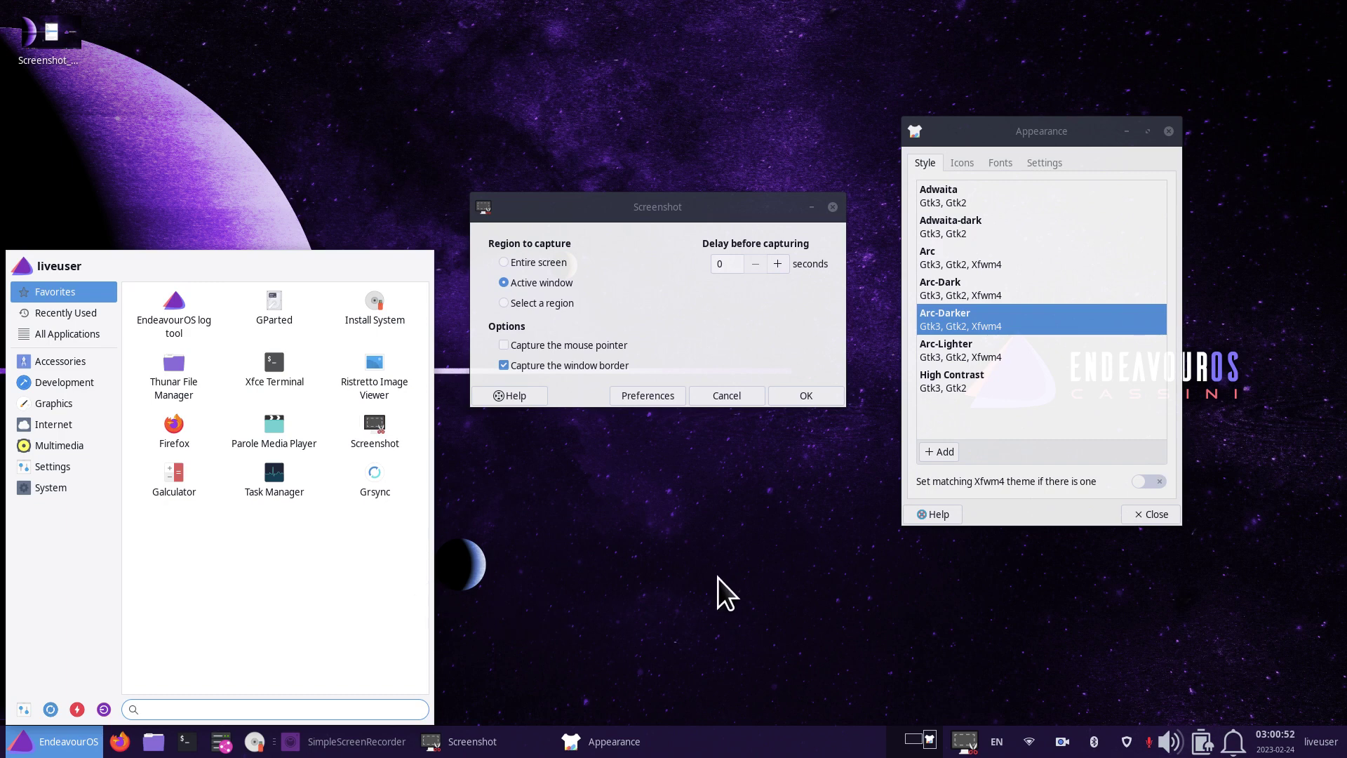
pyautogui.click(796, 554)
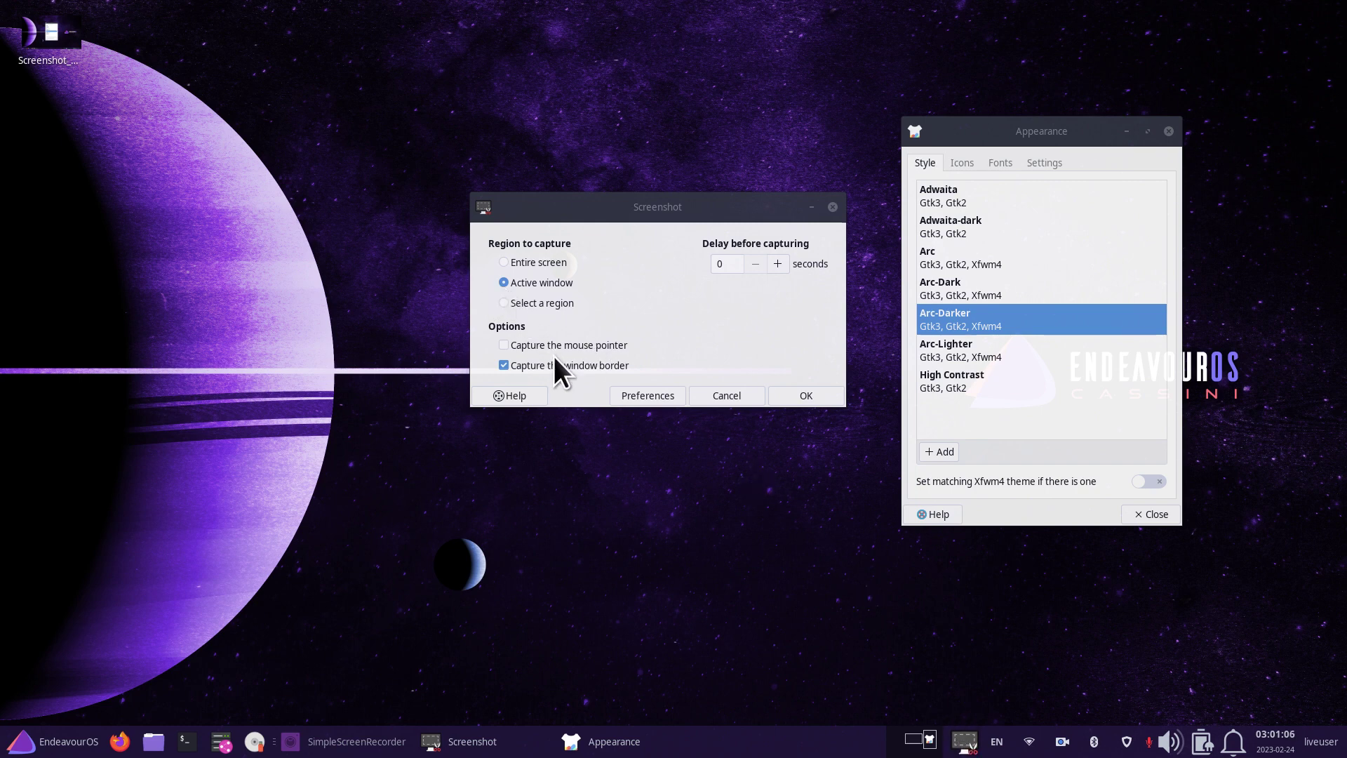
pyautogui.click(503, 367)
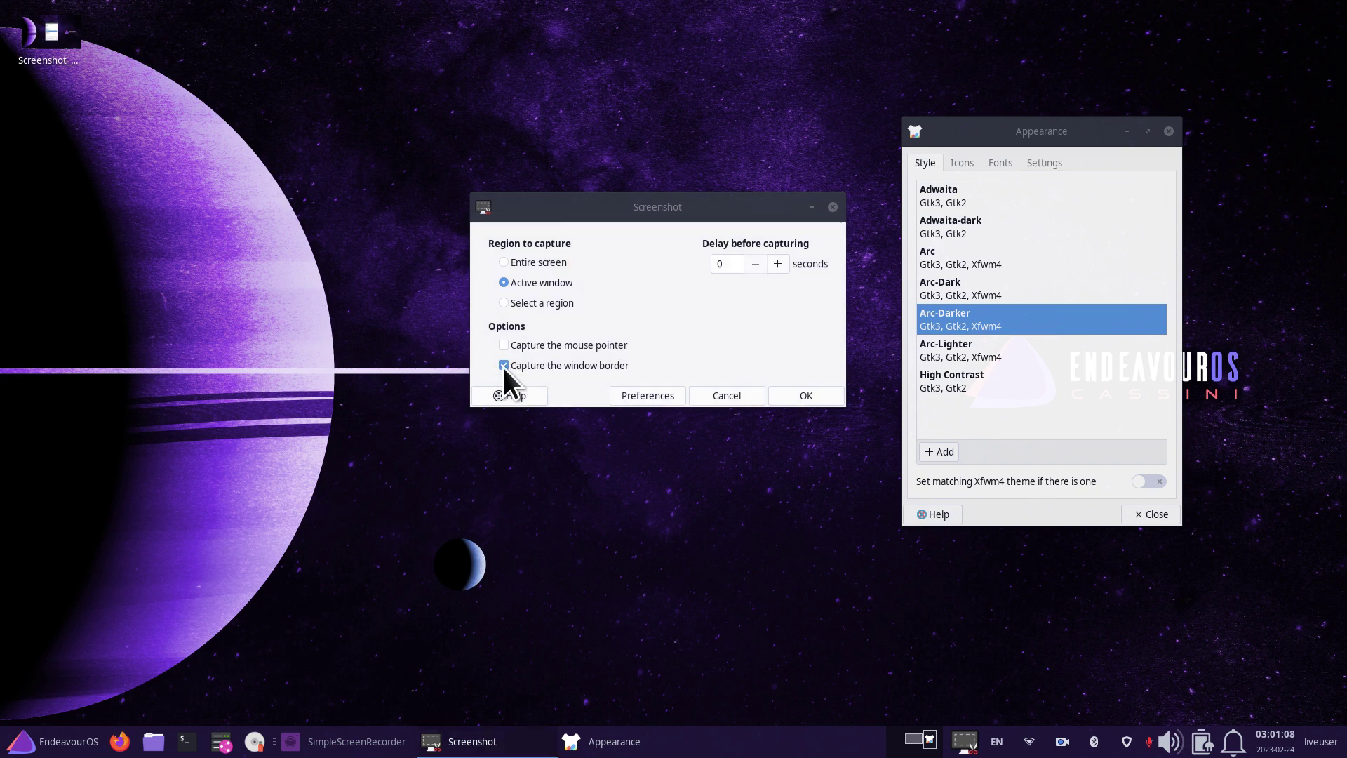
pyautogui.click(503, 367)
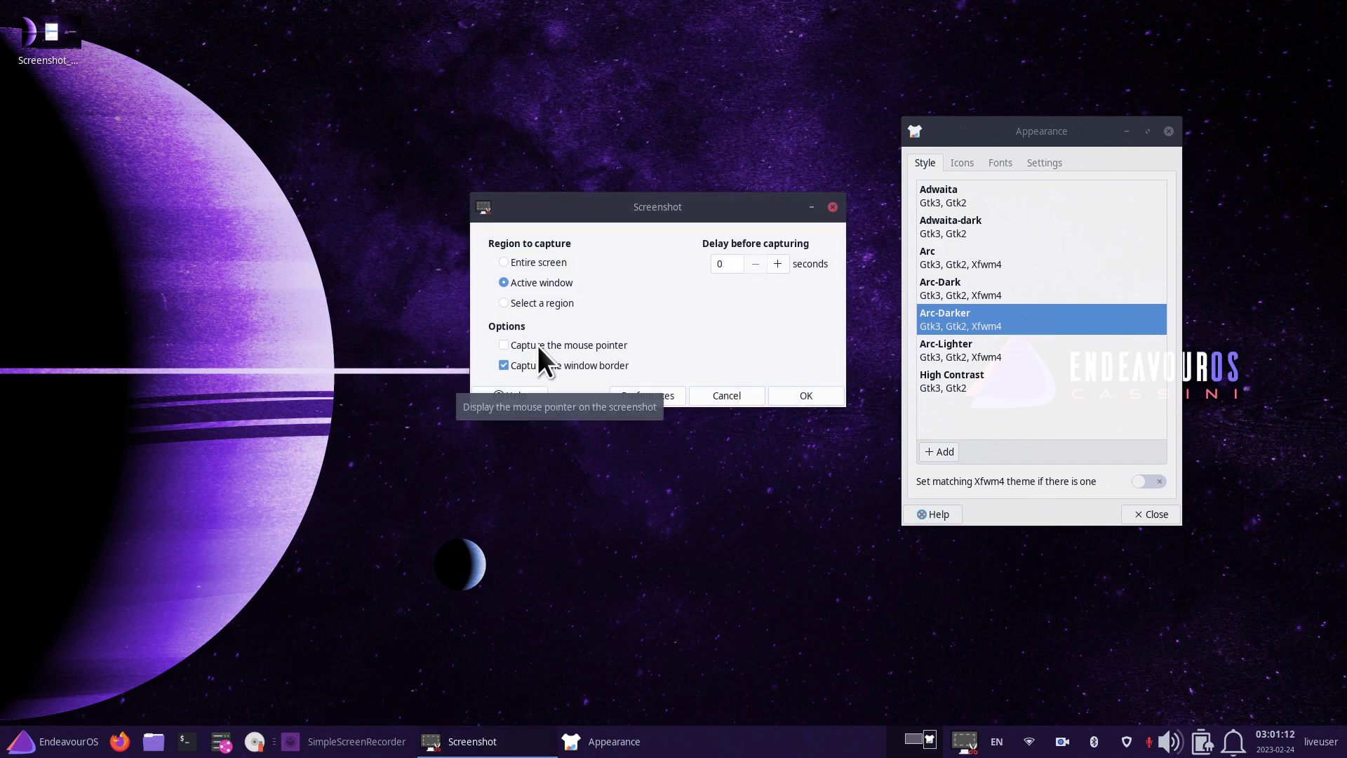
pyautogui.click(500, 343)
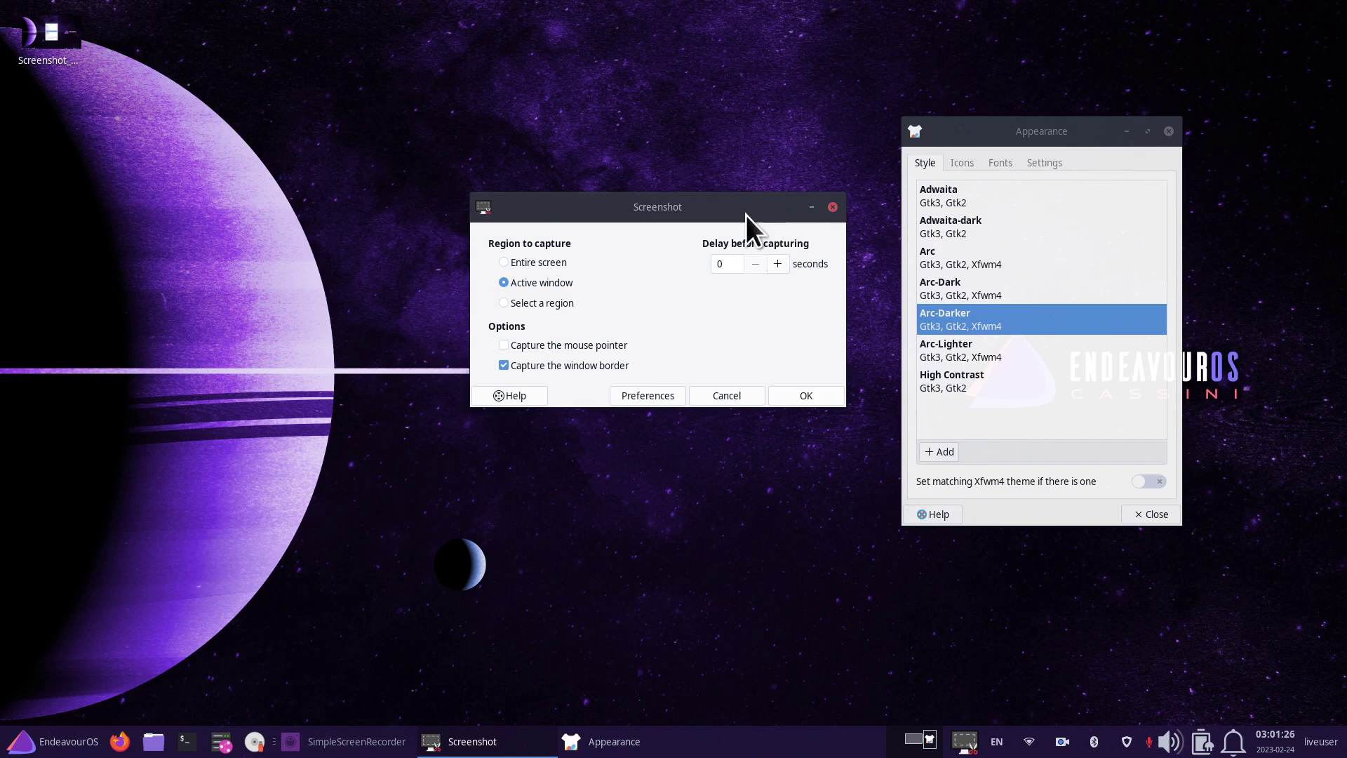
# Capture the active Appearance window with its border, save the image to the Desktop folder, and close the Appearance window.
pyautogui.moveTo(714, 212); pyautogui.dragTo(742, 165)
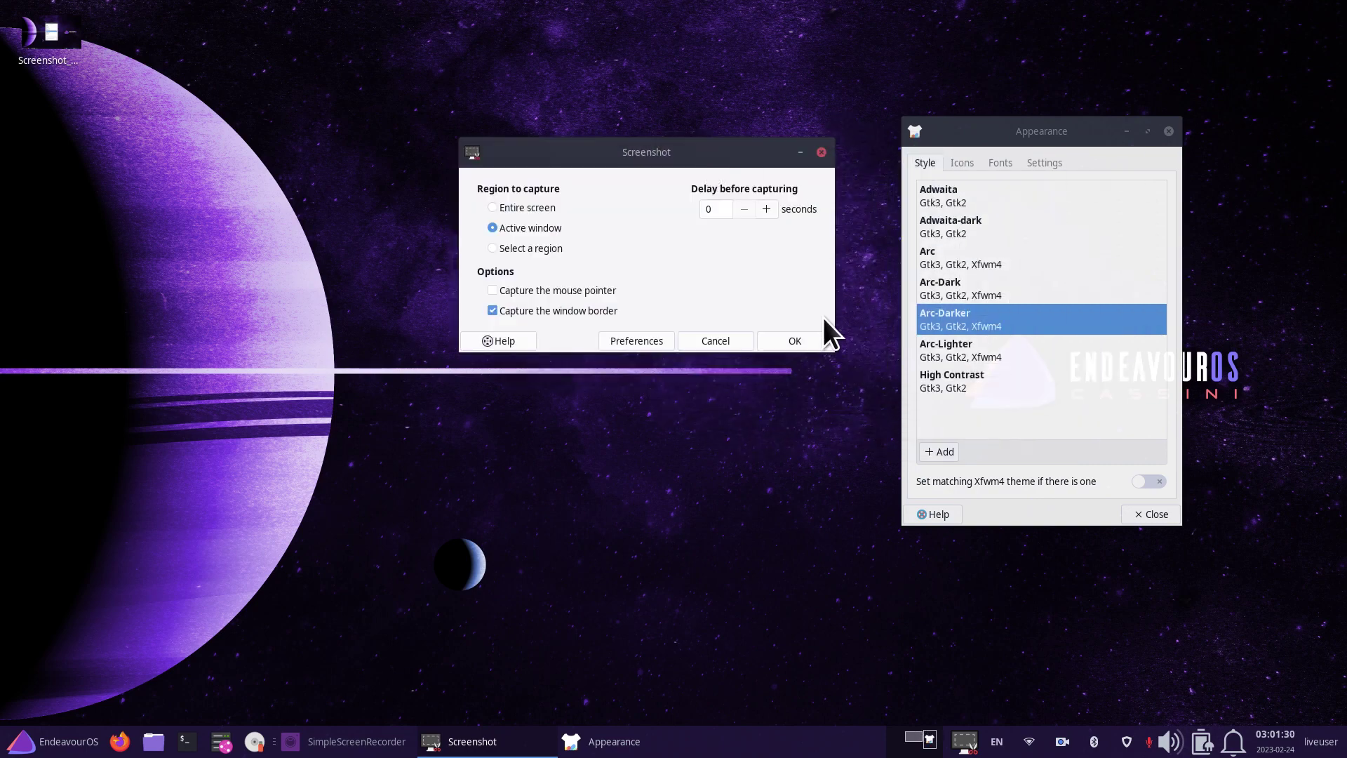
pyautogui.click(803, 336)
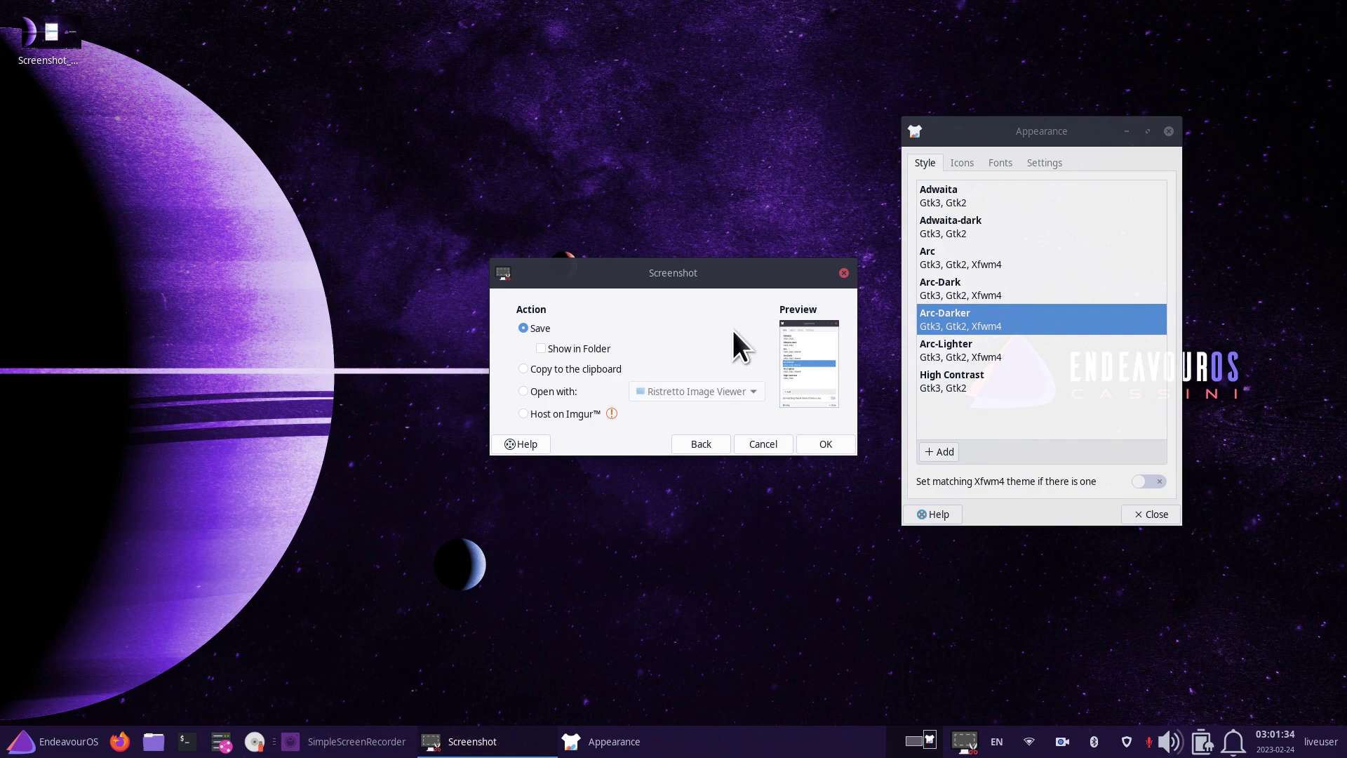
pyautogui.click(835, 443)
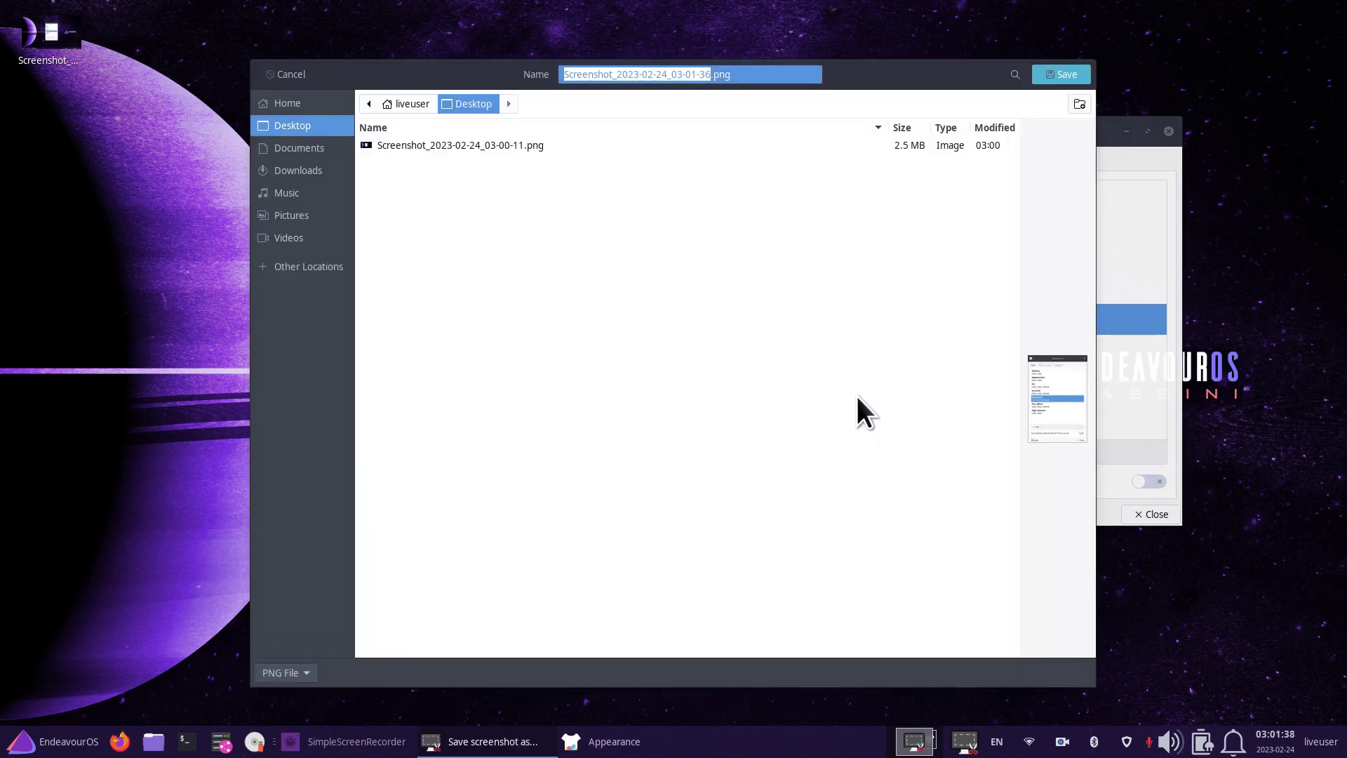
pyautogui.click(1049, 74)
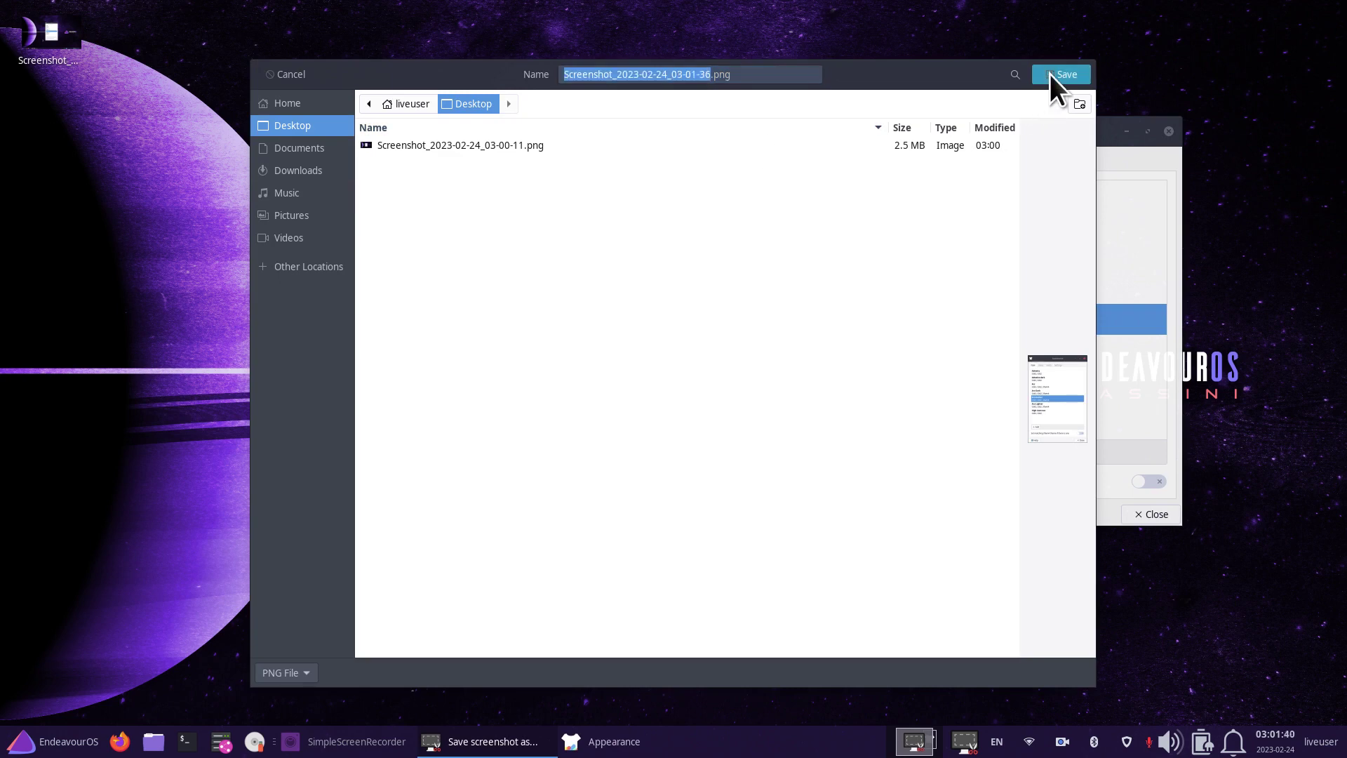
pyautogui.click(1168, 132)
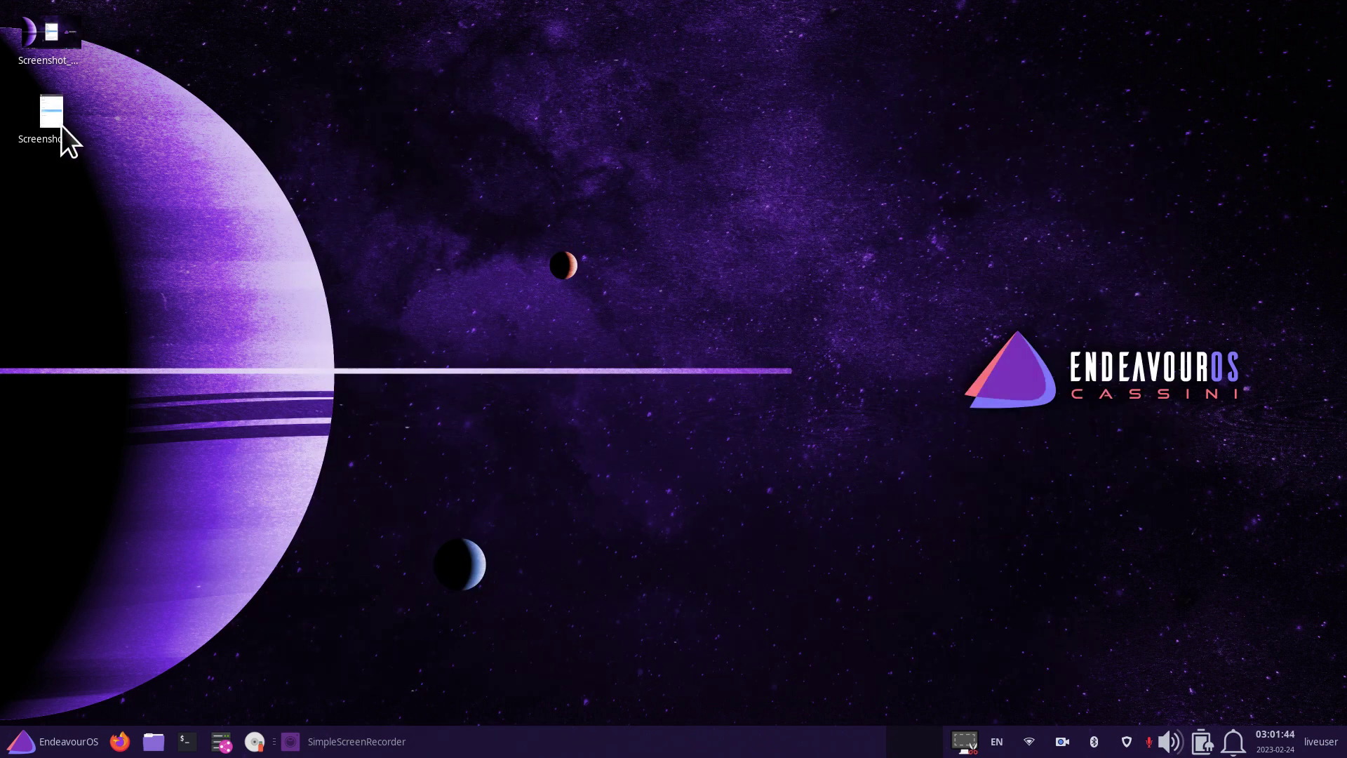
# Open the Properties of both screenshot files on the desktop and arrange the two windows side by side.
pyautogui.rightClick(48, 112)
pyautogui.moveTo(135, 378)
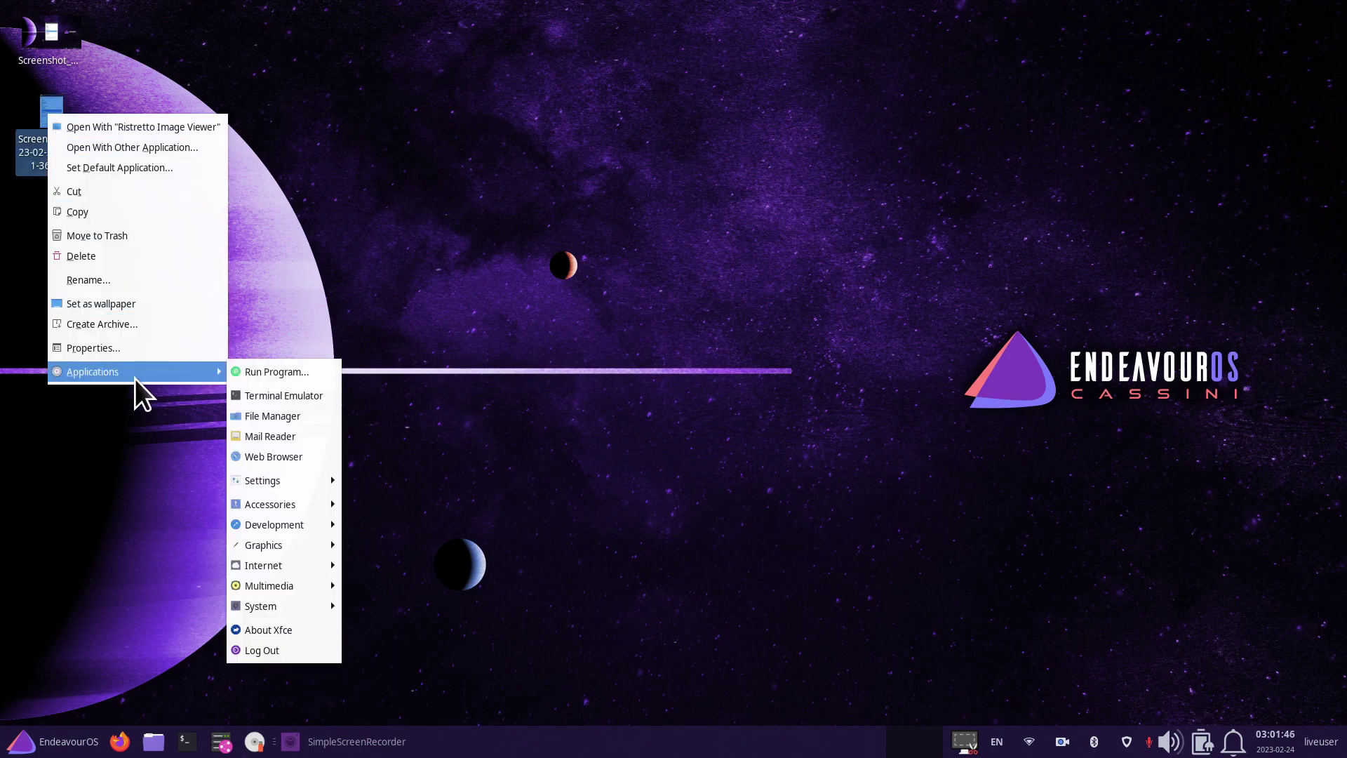
pyautogui.click(131, 349)
pyautogui.moveTo(597, 210); pyautogui.dragTo(941, 208)
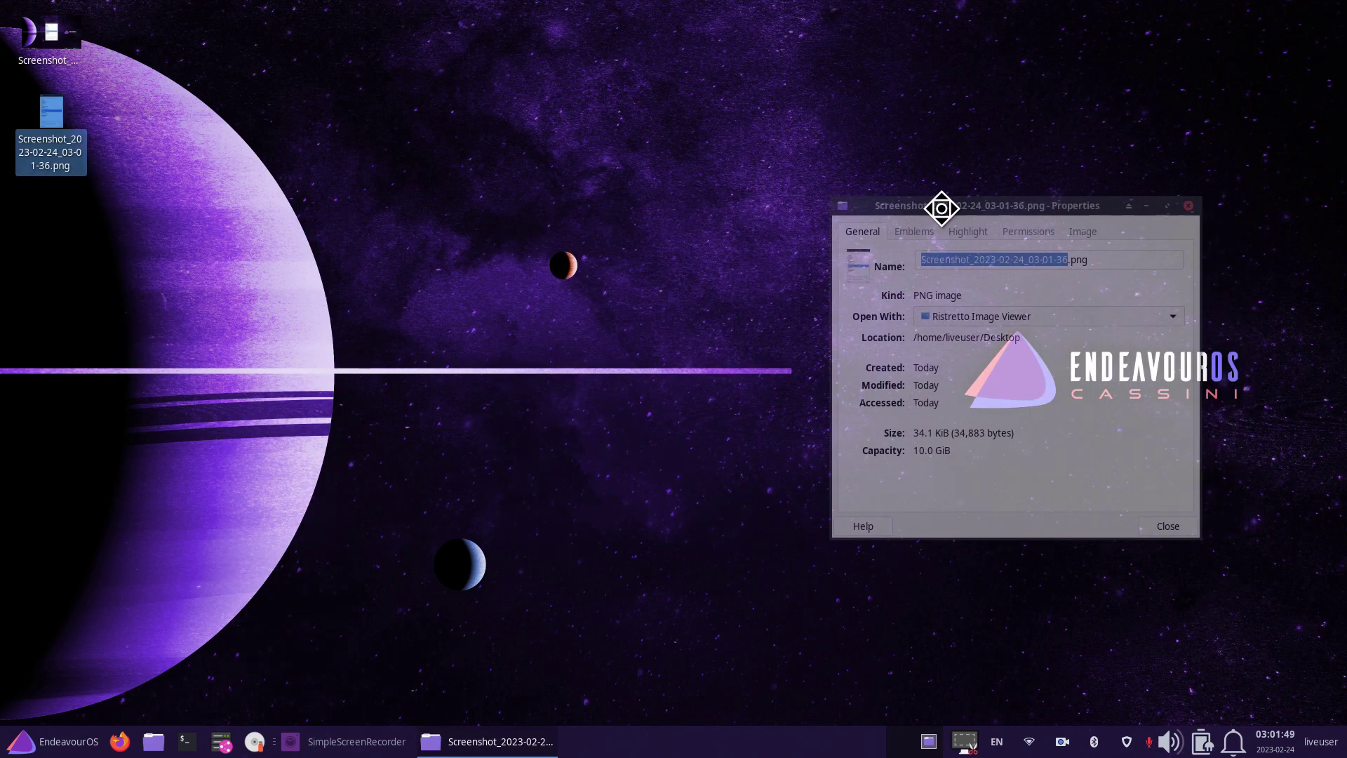
pyautogui.rightClick(57, 36)
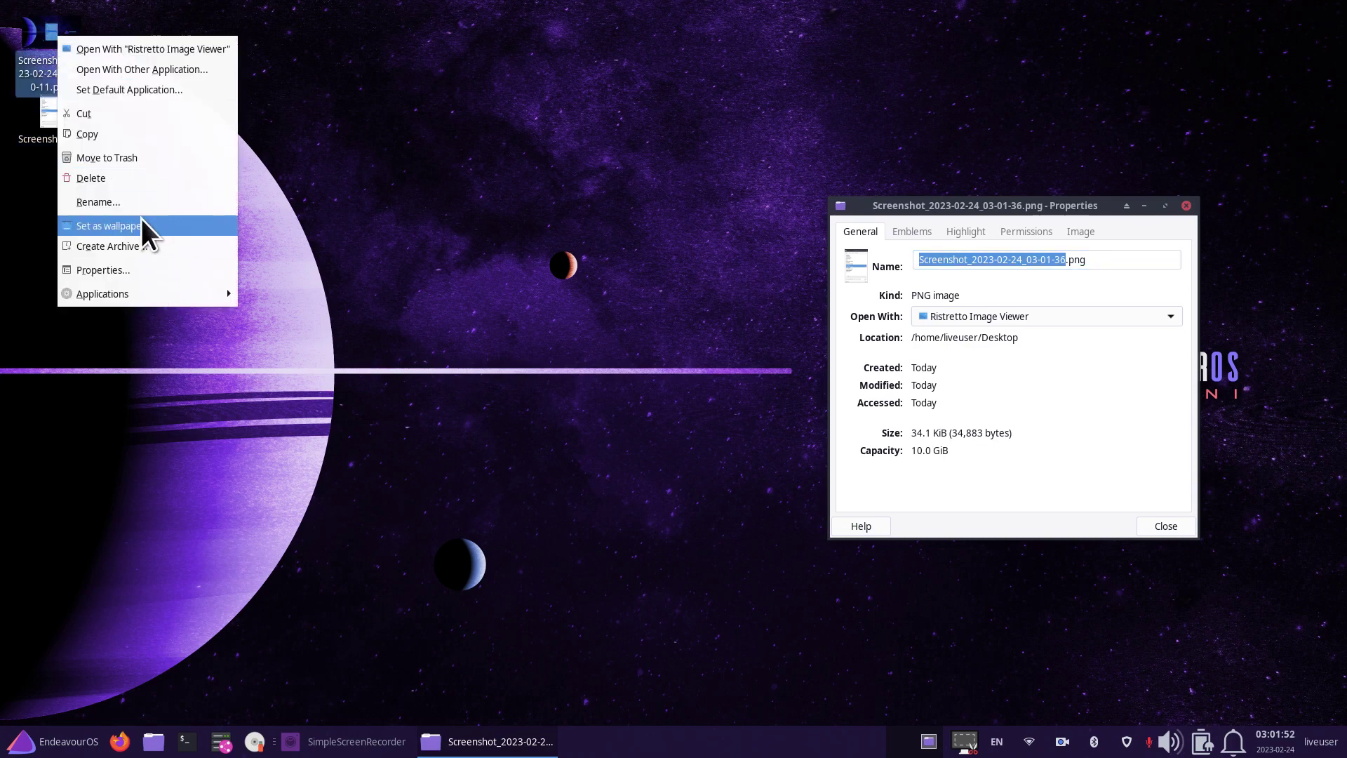
pyautogui.click(162, 265)
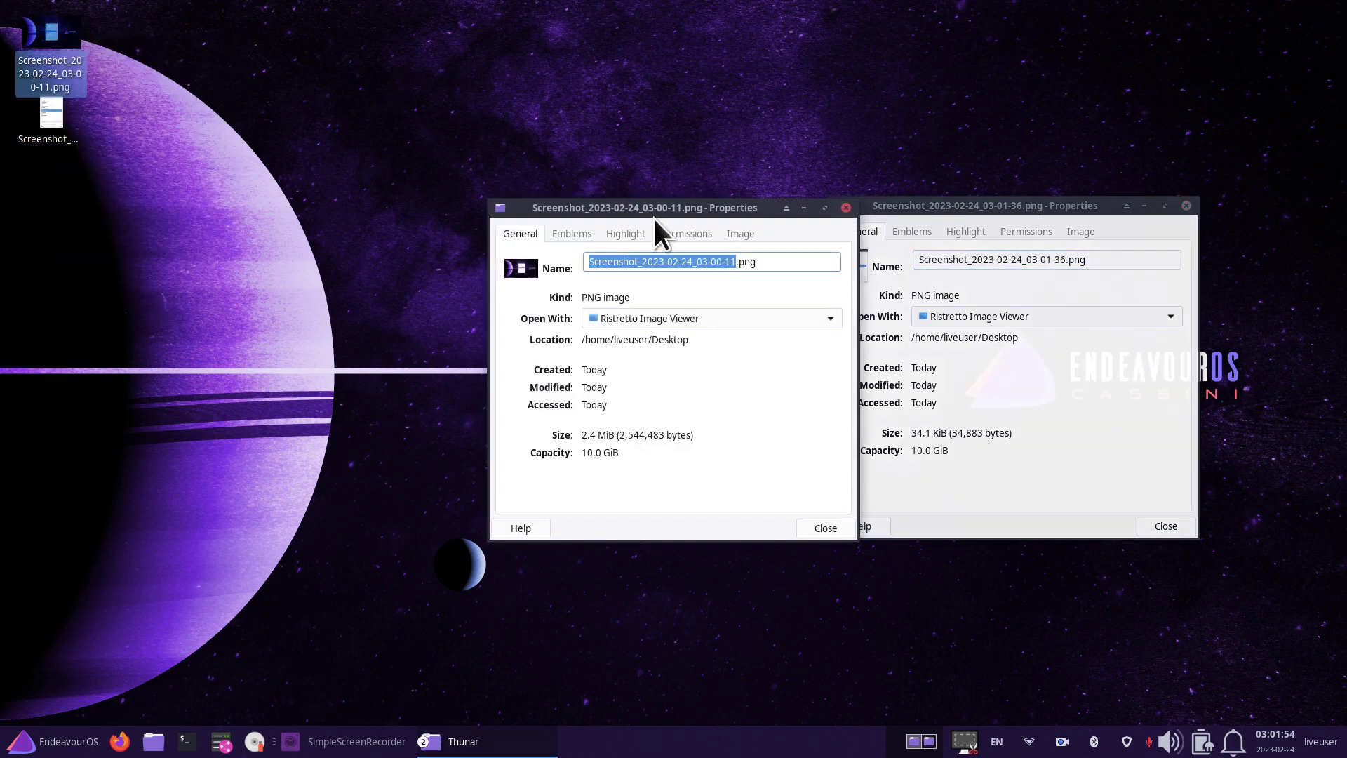
pyautogui.moveTo(654, 218); pyautogui.dragTo(485, 204)
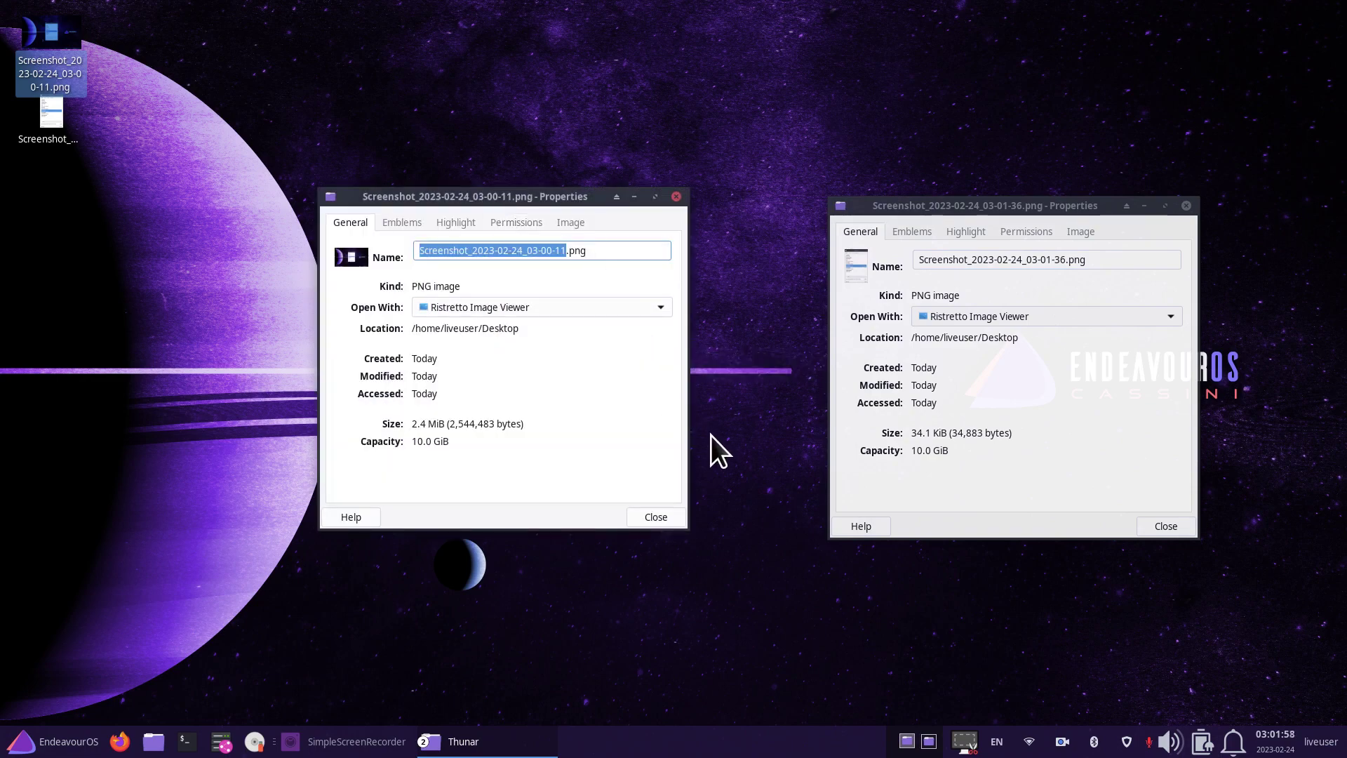
# Compare the byte sizes of the two screenshot files, highlighting each one, and close both Properties windows.
pyautogui.click(1007, 466)
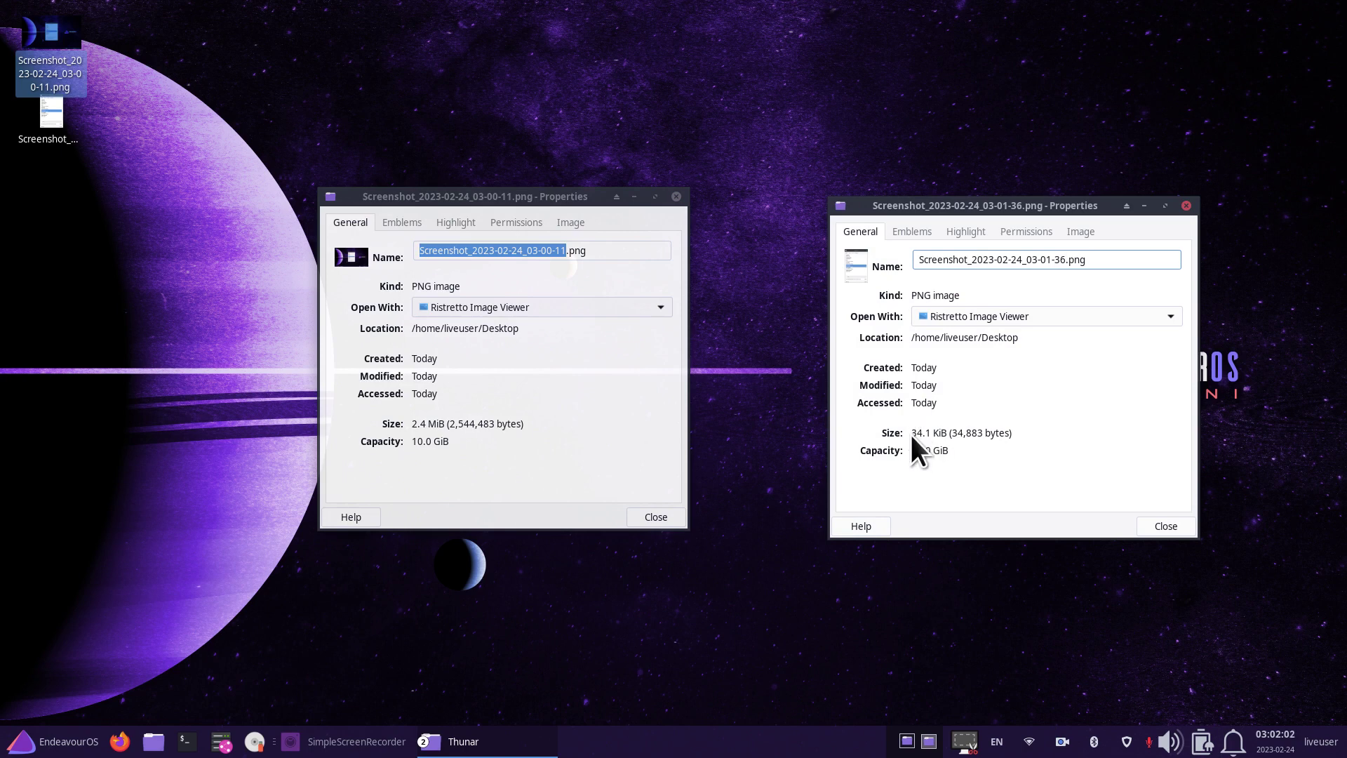
pyautogui.moveTo(911, 433); pyautogui.dragTo(1010, 439)
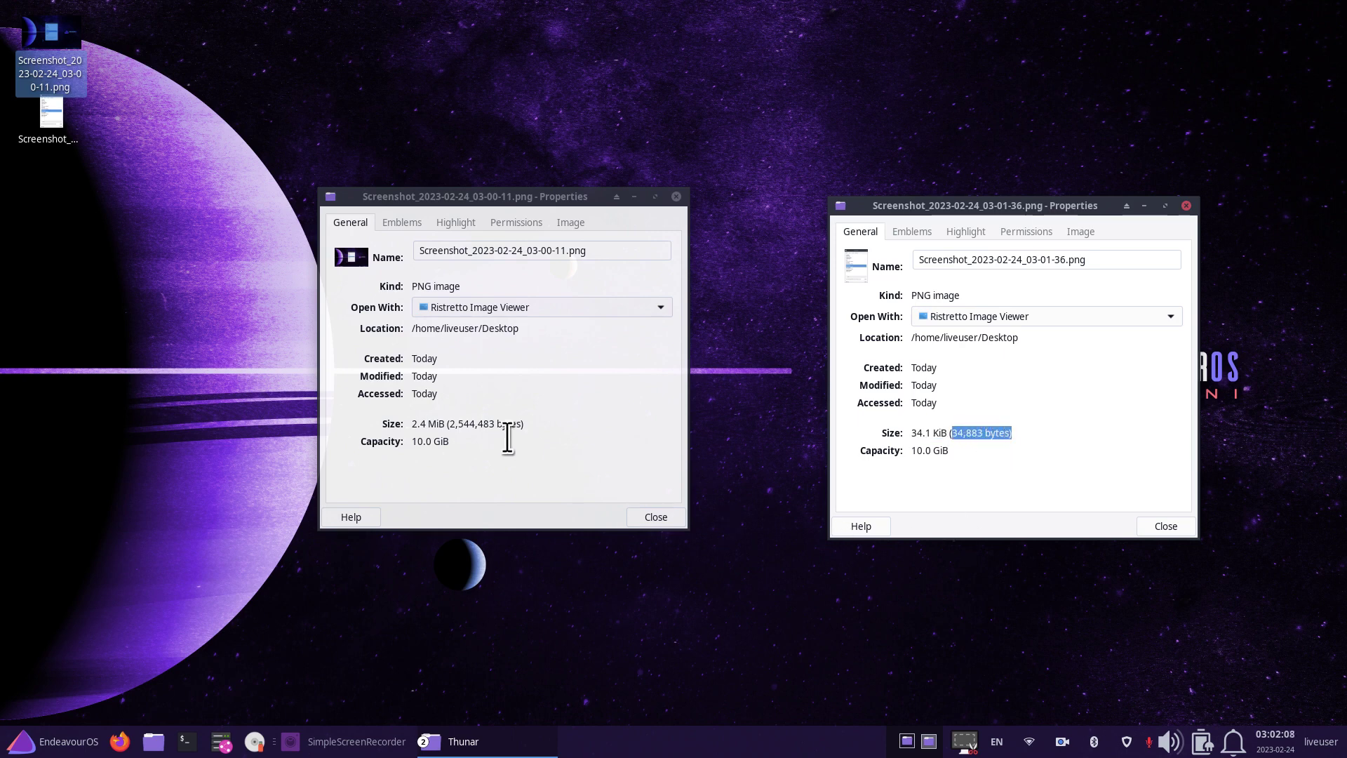
pyautogui.moveTo(449, 424); pyautogui.dragTo(529, 430)
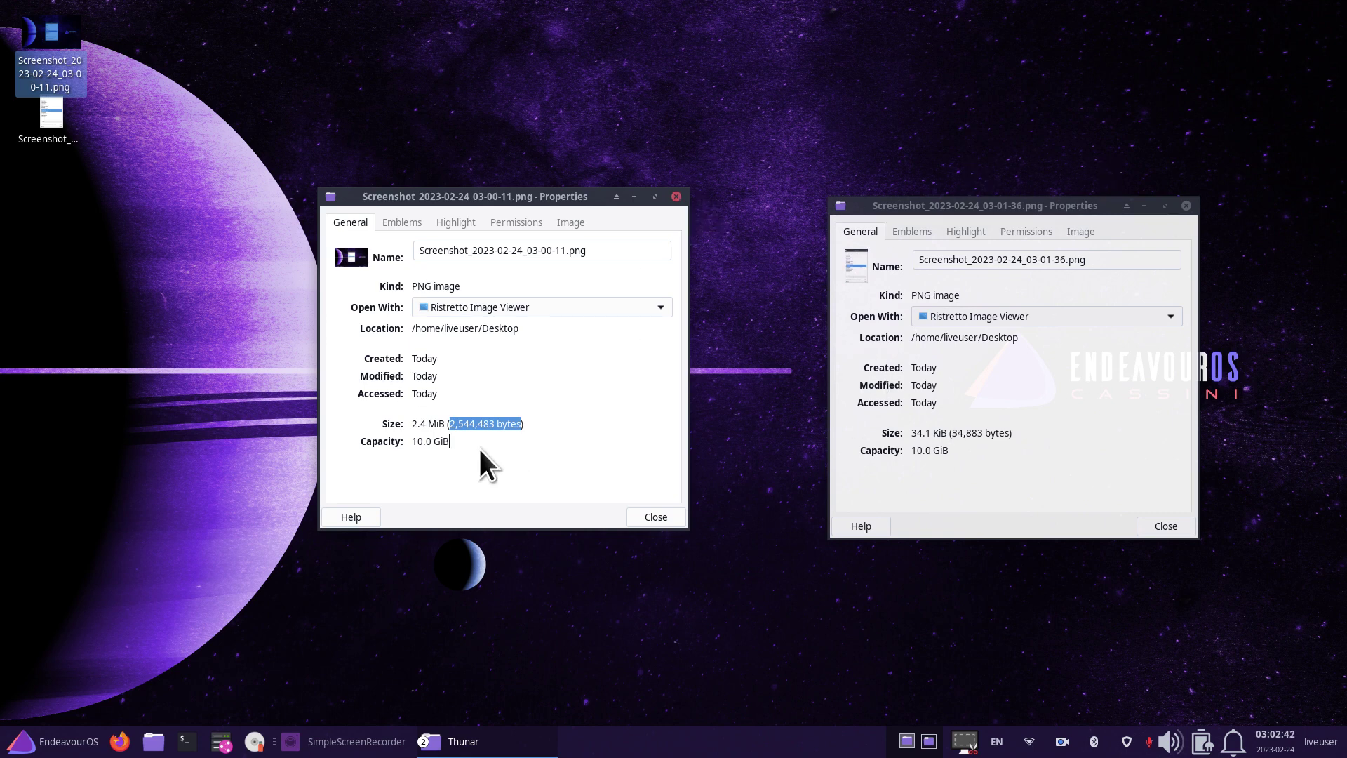
pyautogui.click(676, 198)
pyautogui.click(1186, 206)
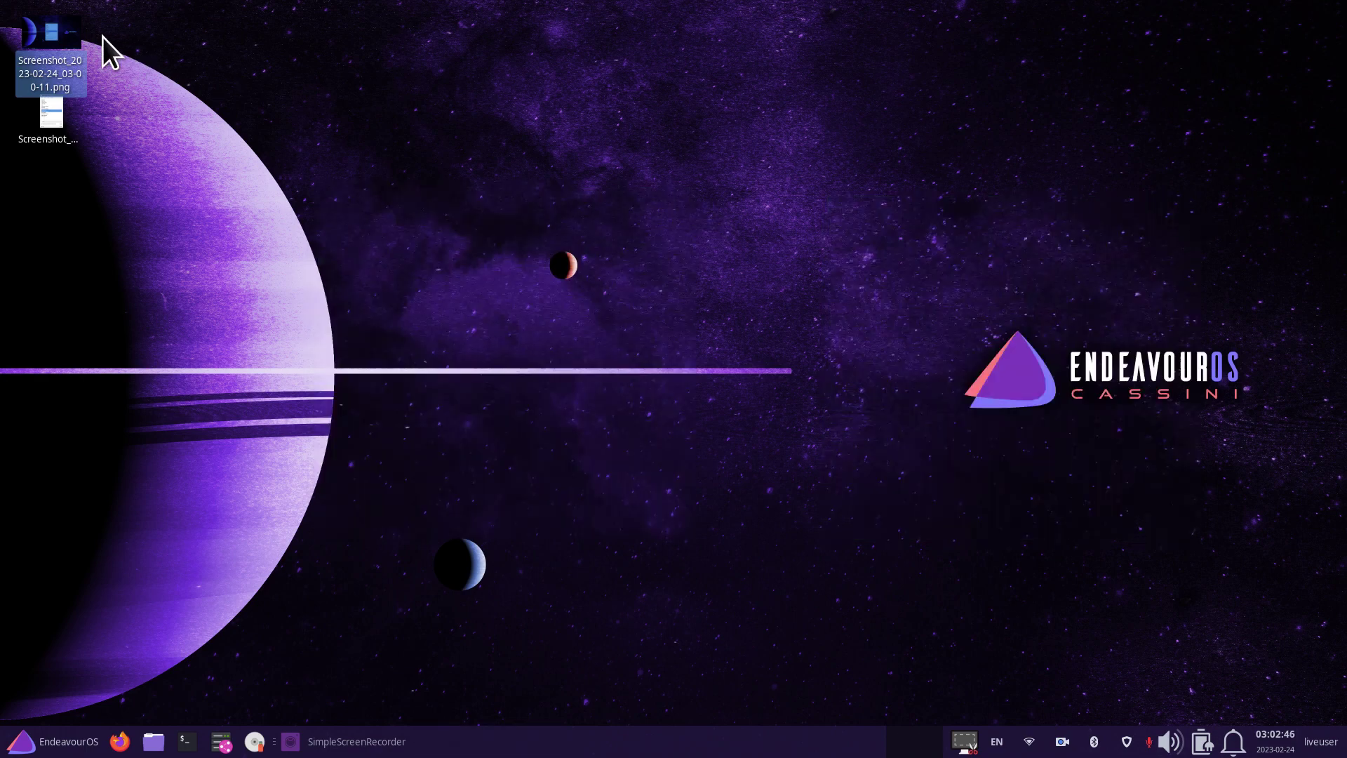
# View the full-screen screenshot and then the Appearance window screenshot in the image viewer, closing the viewer after each.
pyautogui.doubleClick(47, 32)
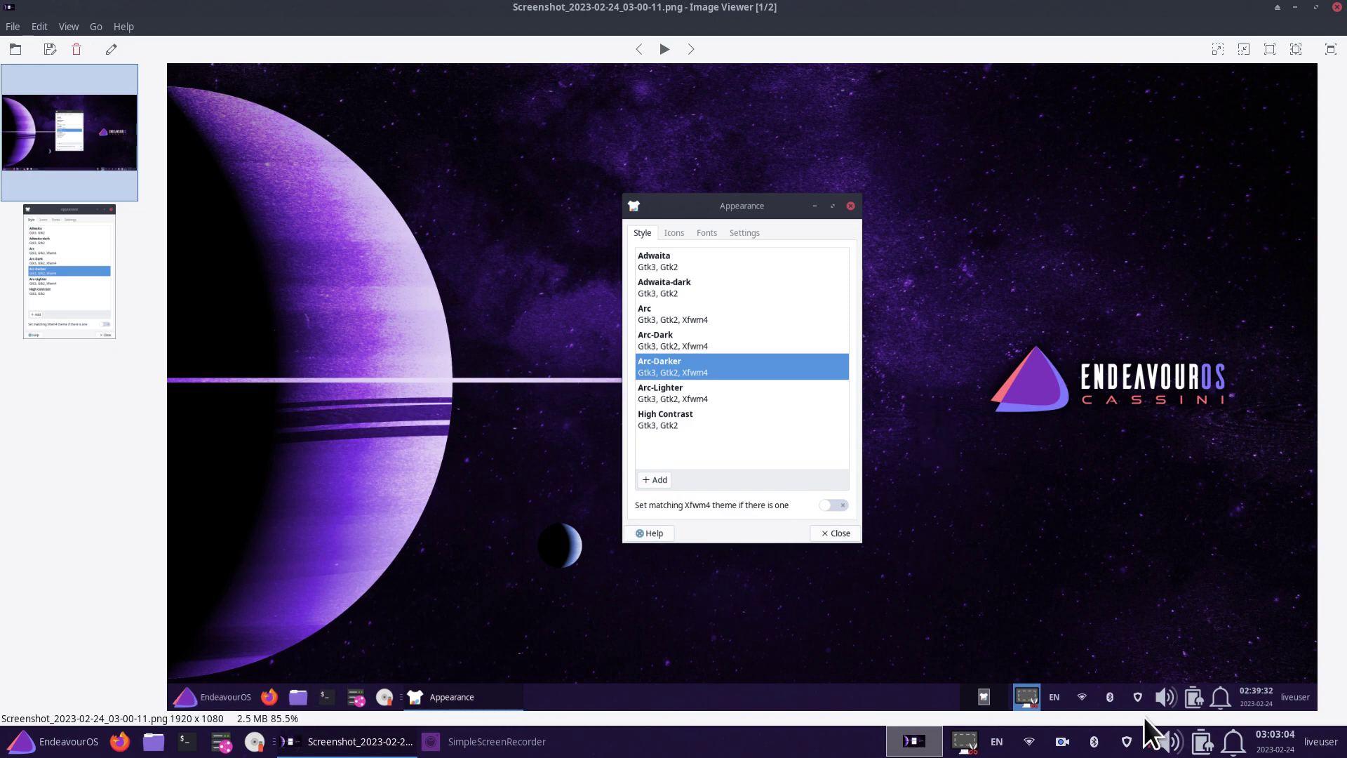
pyautogui.click(1336, 8)
pyautogui.doubleClick(57, 118)
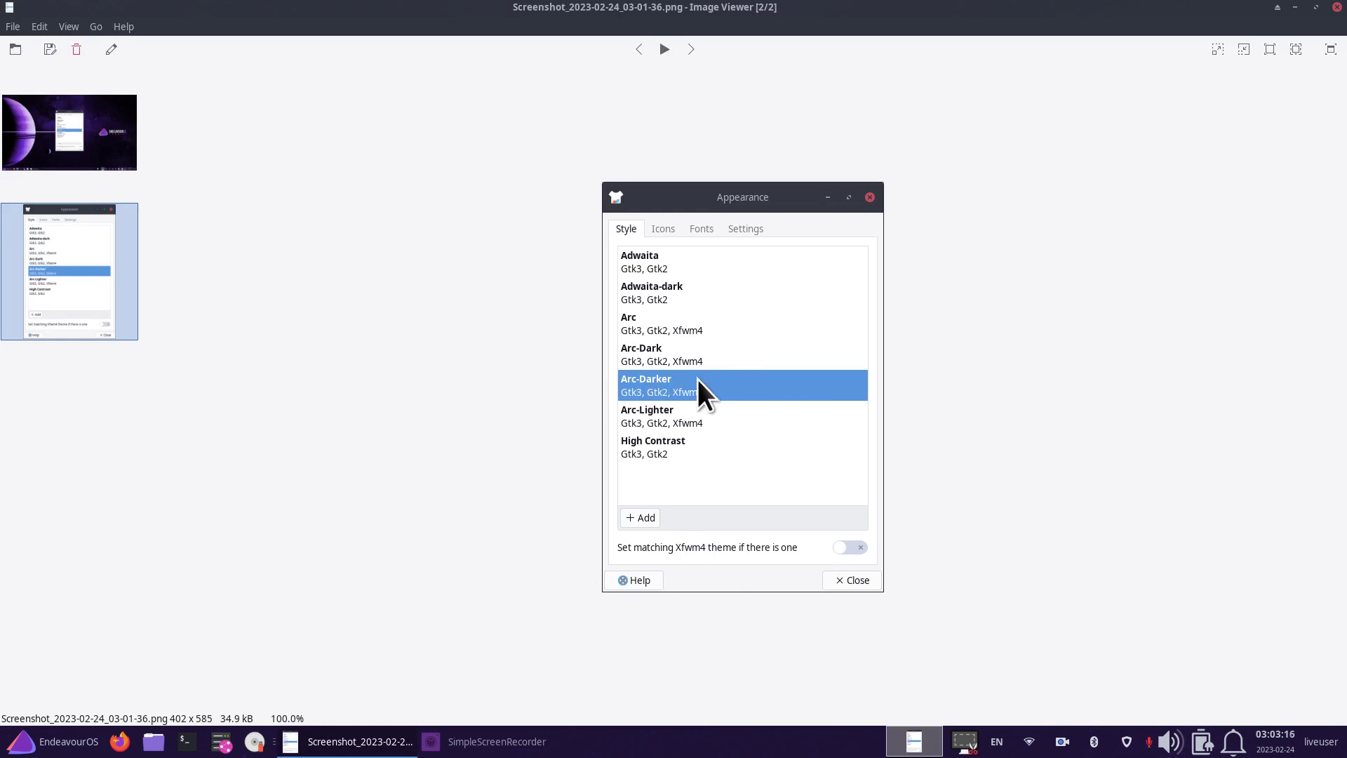
pyautogui.click(1316, 7)
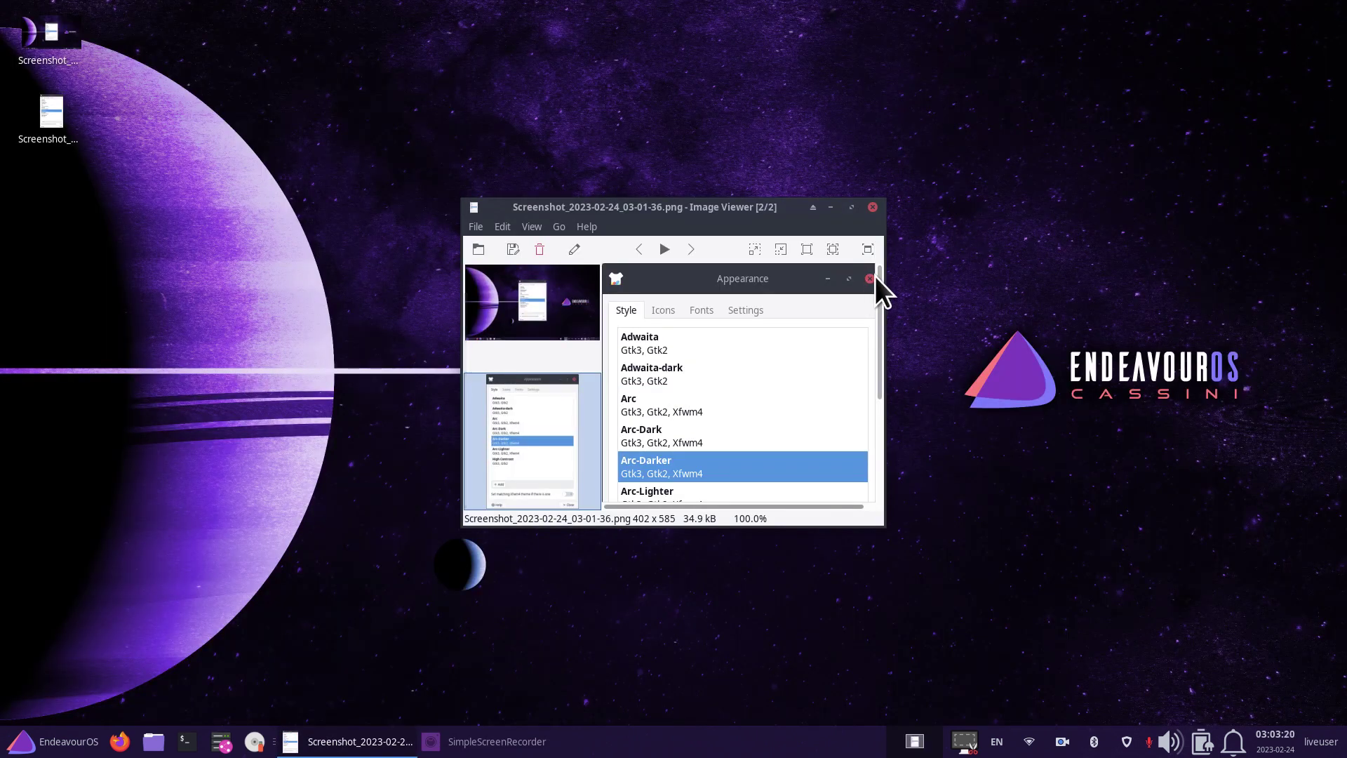
pyautogui.click(873, 208)
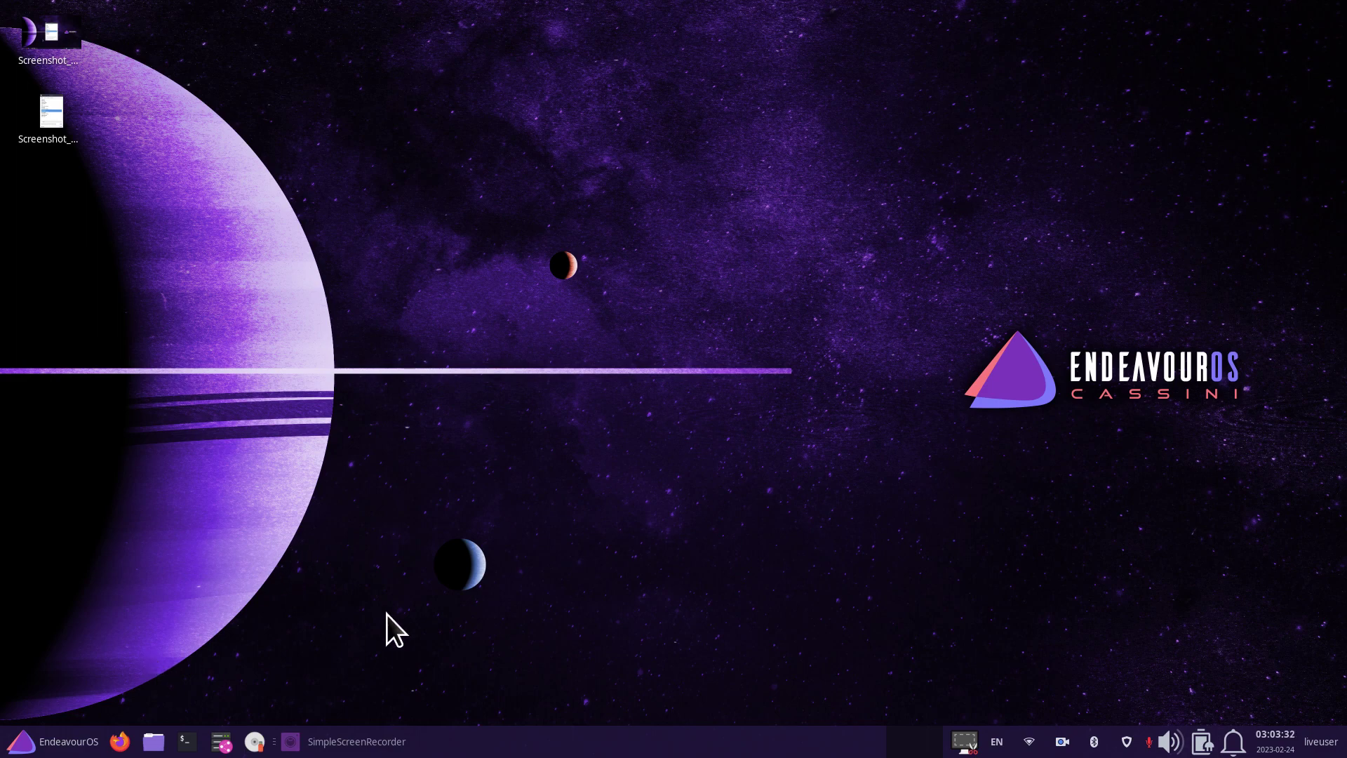
# Open the Appearance settings and move the window away from the centre of the desktop, farther from the desktop icons.
pyautogui.click(50, 744)
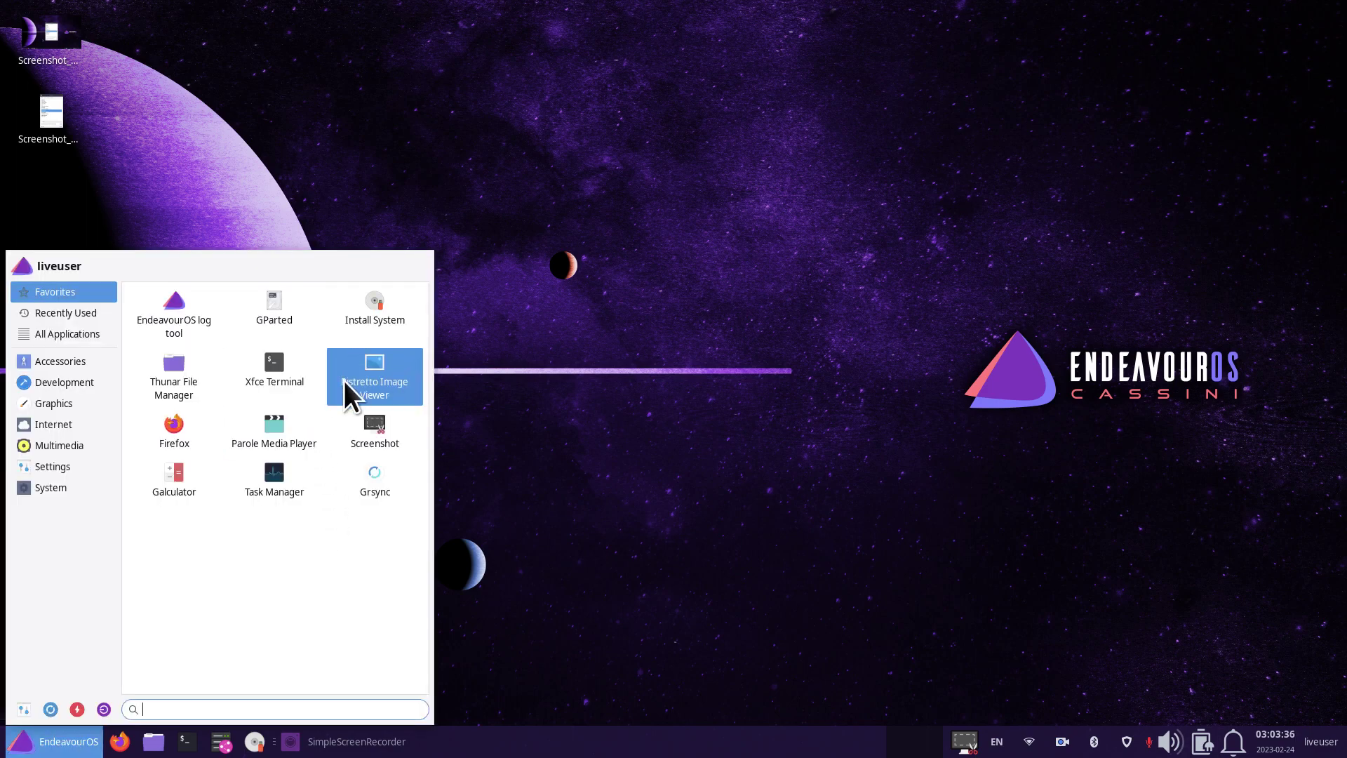
pyautogui.click(45, 465)
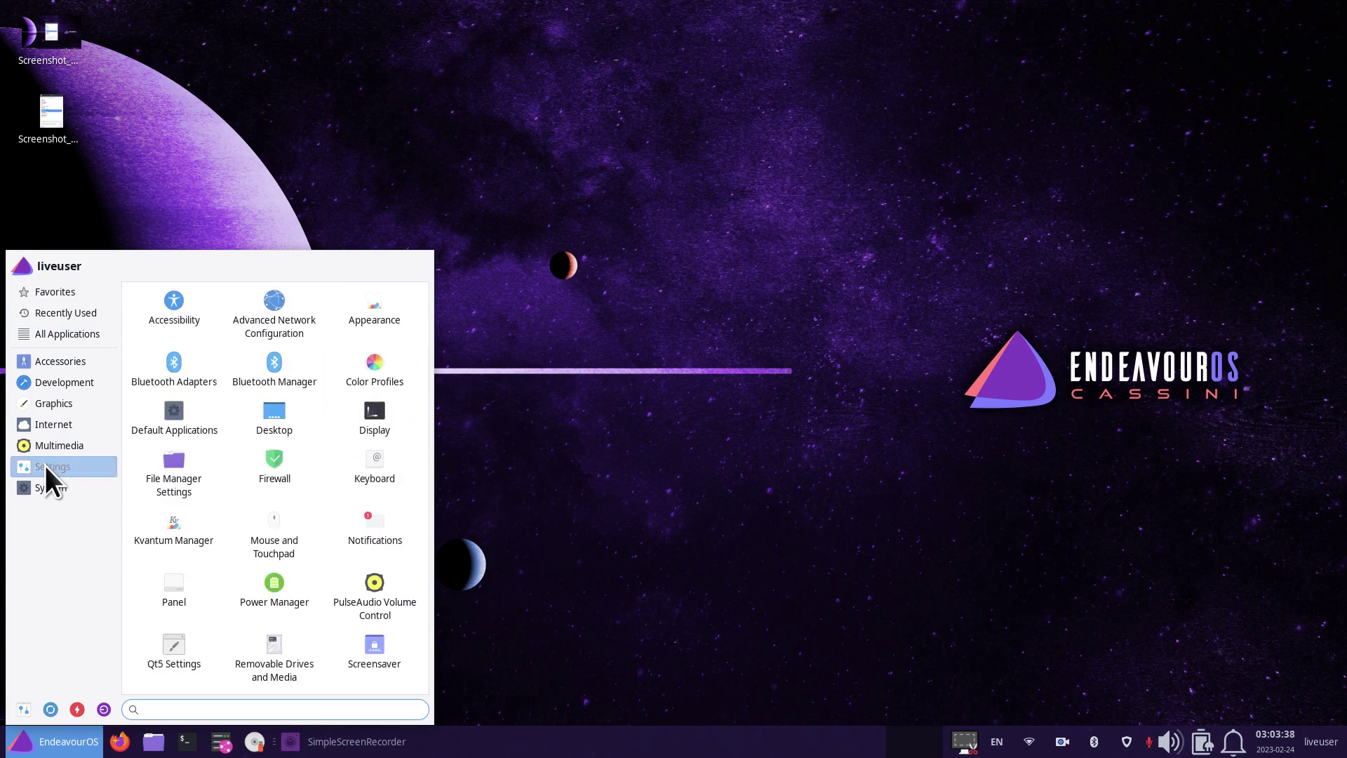
pyautogui.click(373, 307)
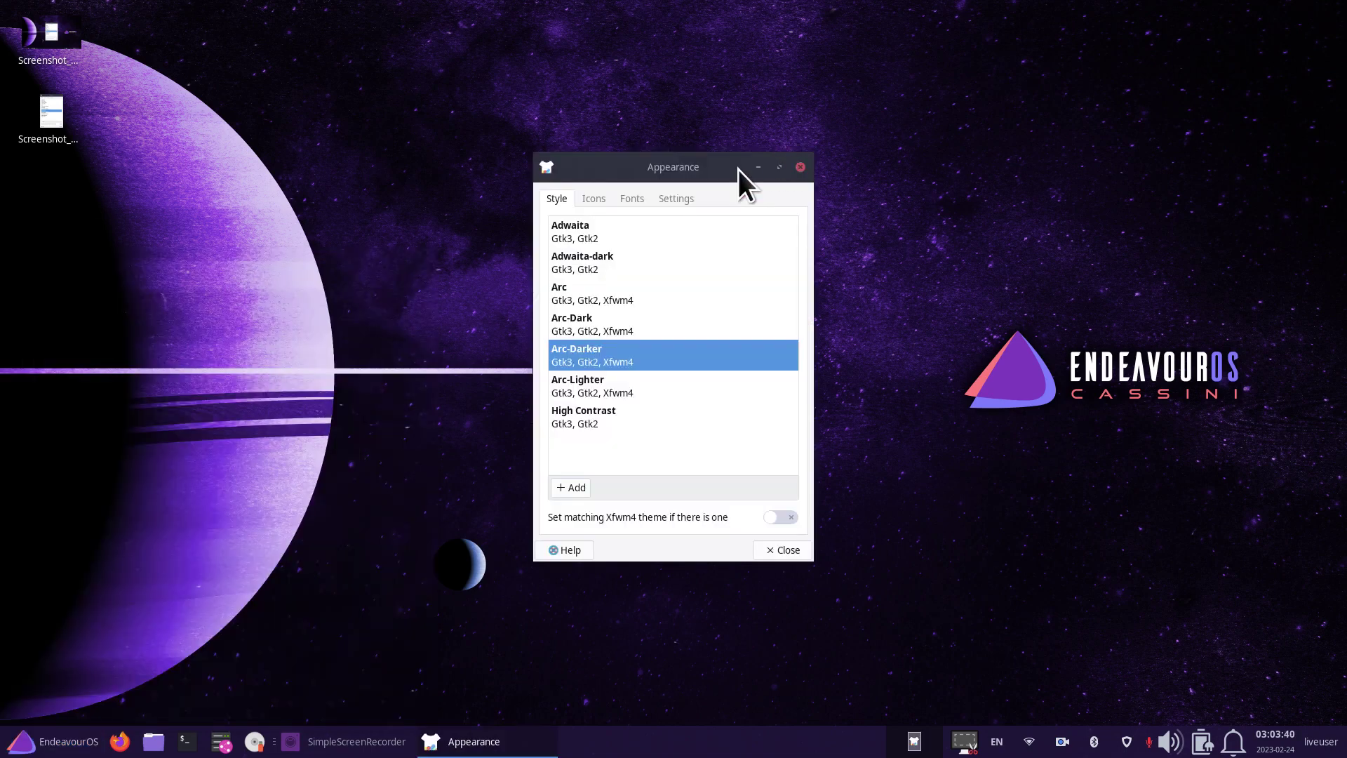
pyautogui.moveTo(738, 170); pyautogui.dragTo(841, 139)
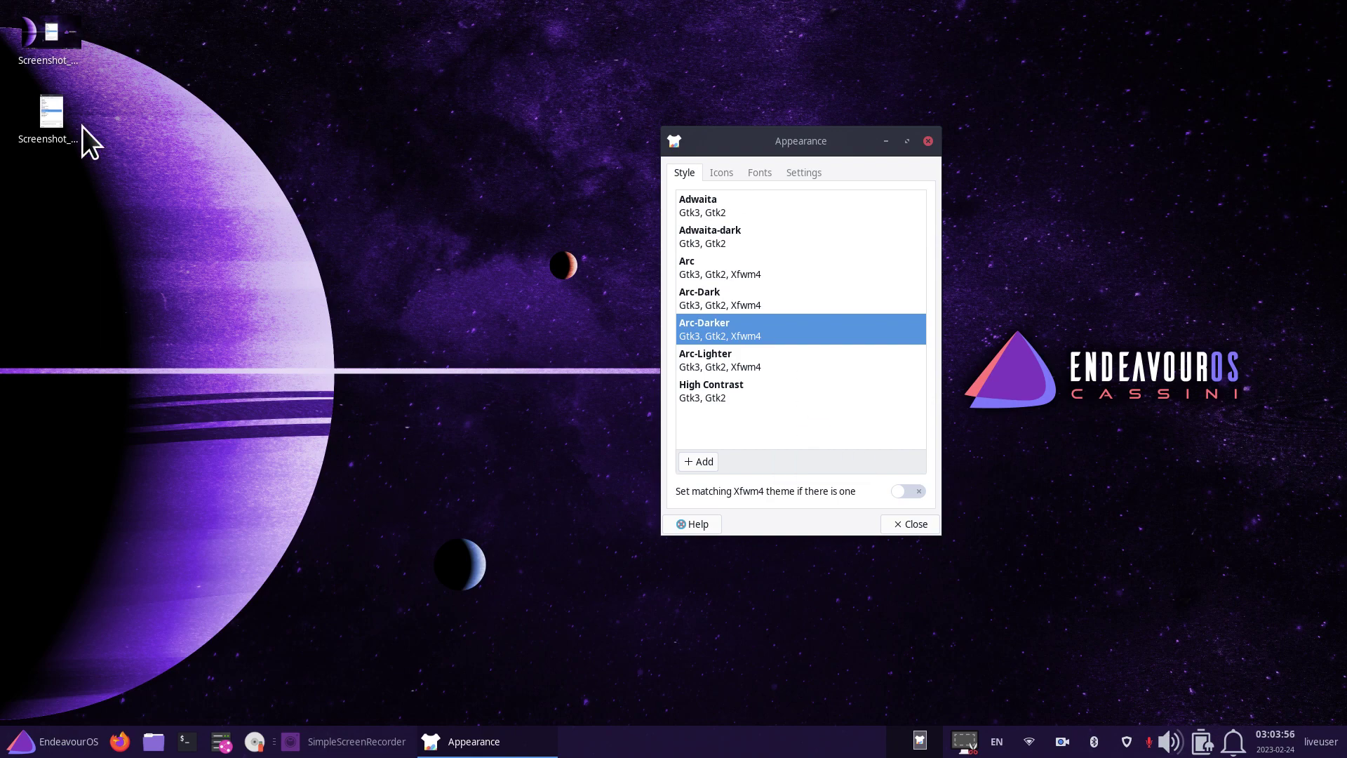
# Open the Appearance window screenshot in the image viewer, unmaximized and placed beside the live Appearance window for comparison.
pyautogui.doubleClick(48, 115)
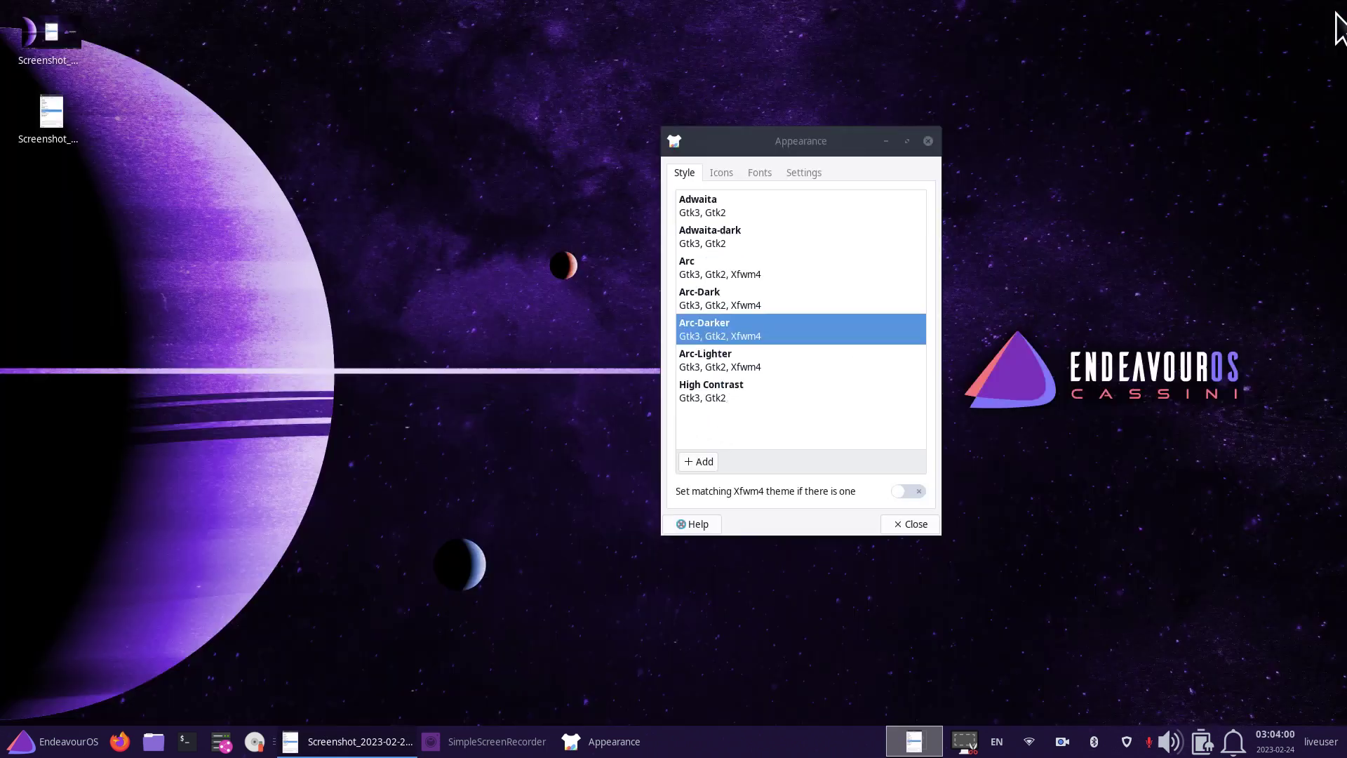
pyautogui.click(1337, 7)
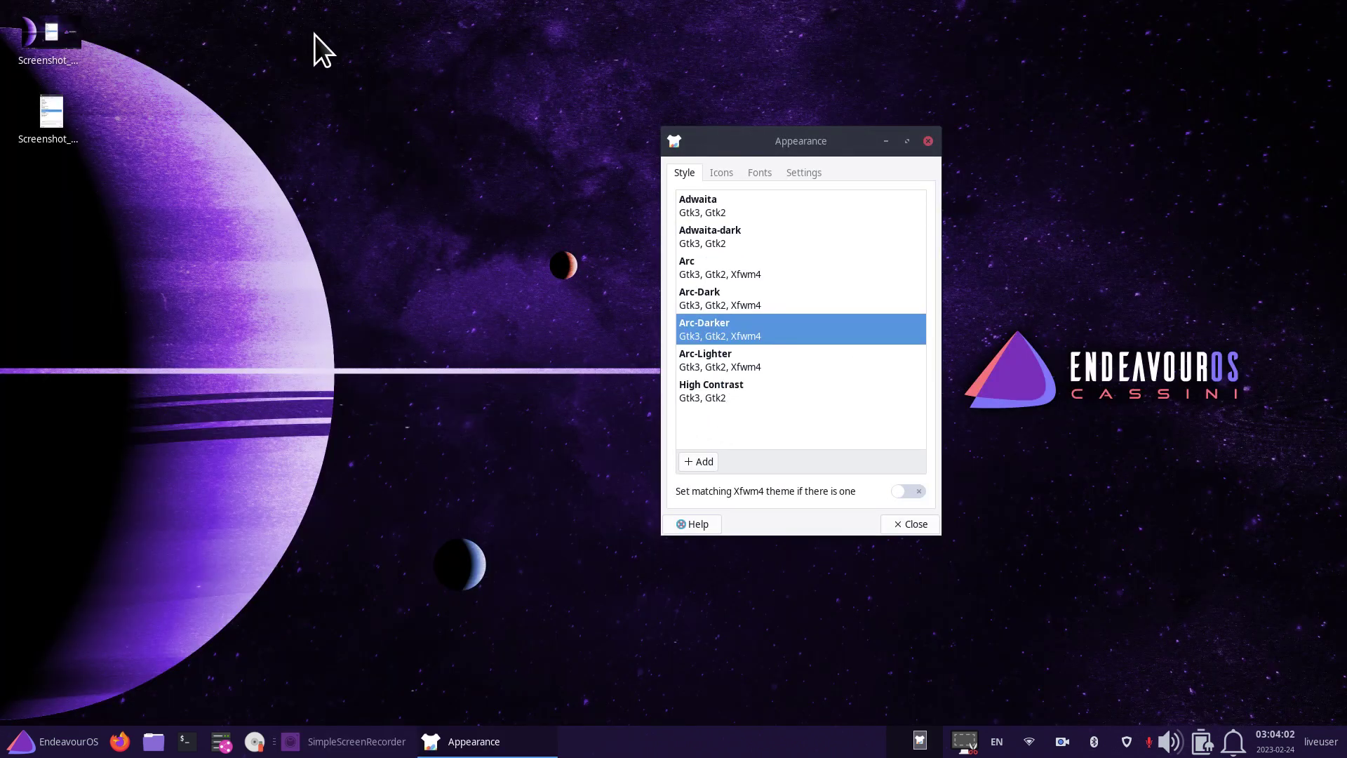
pyautogui.doubleClick(51, 112)
pyautogui.click(1316, 7)
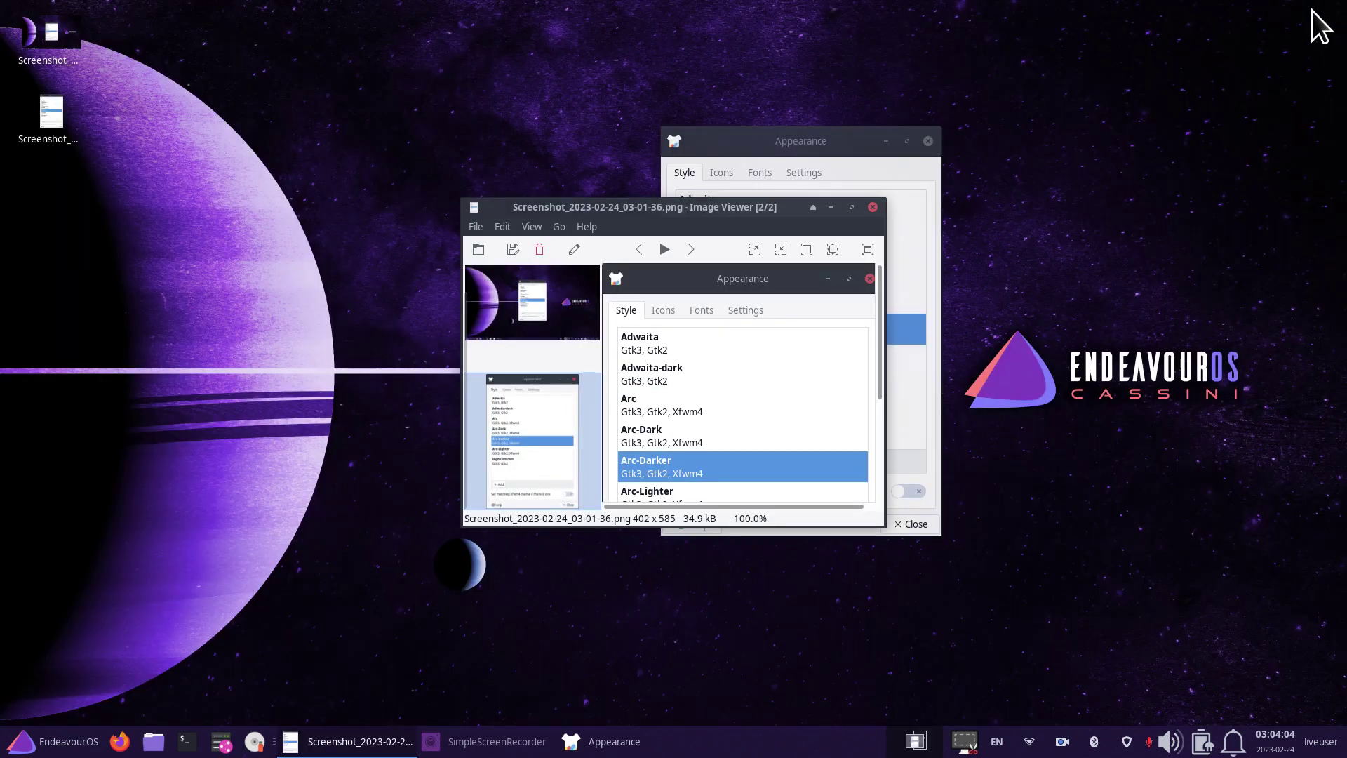
pyautogui.moveTo(773, 215); pyautogui.dragTo(357, 119)
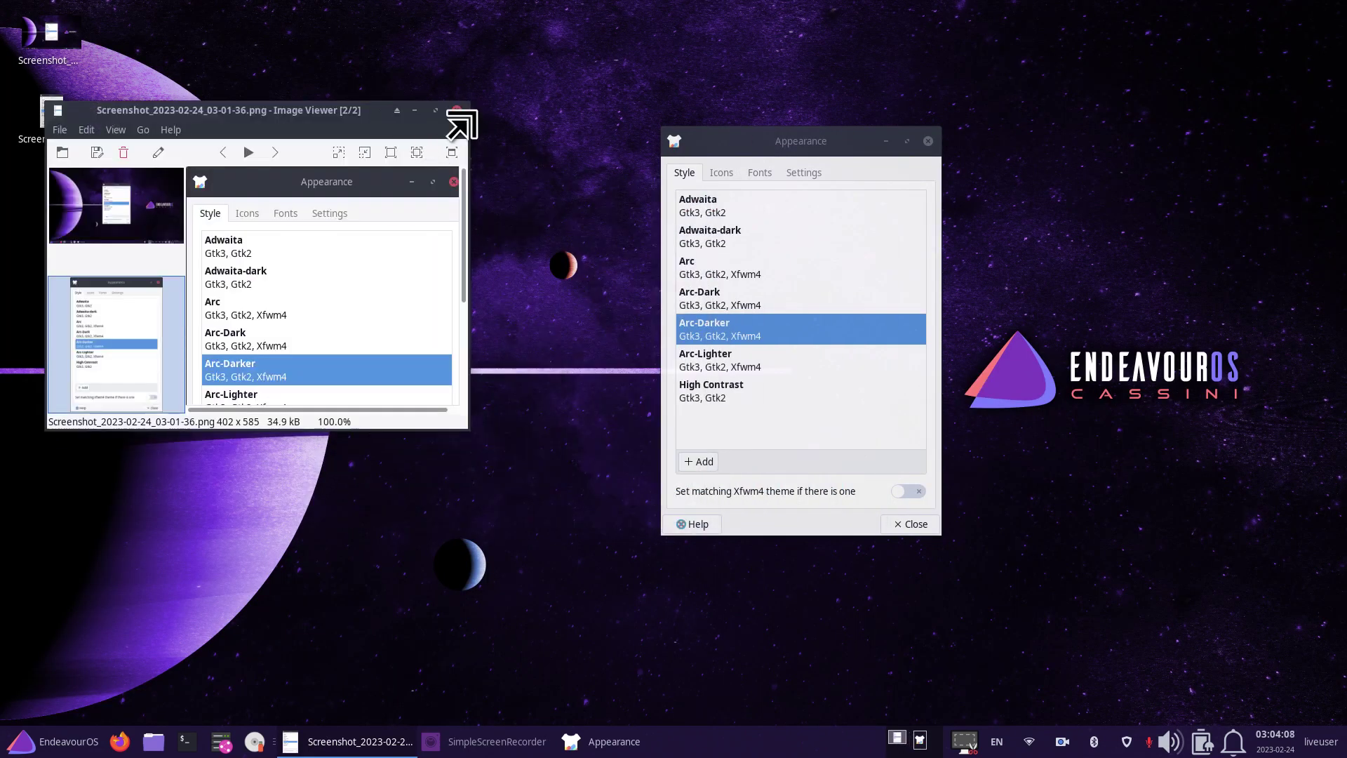
pyautogui.moveTo(461, 125); pyautogui.dragTo(417, 157)
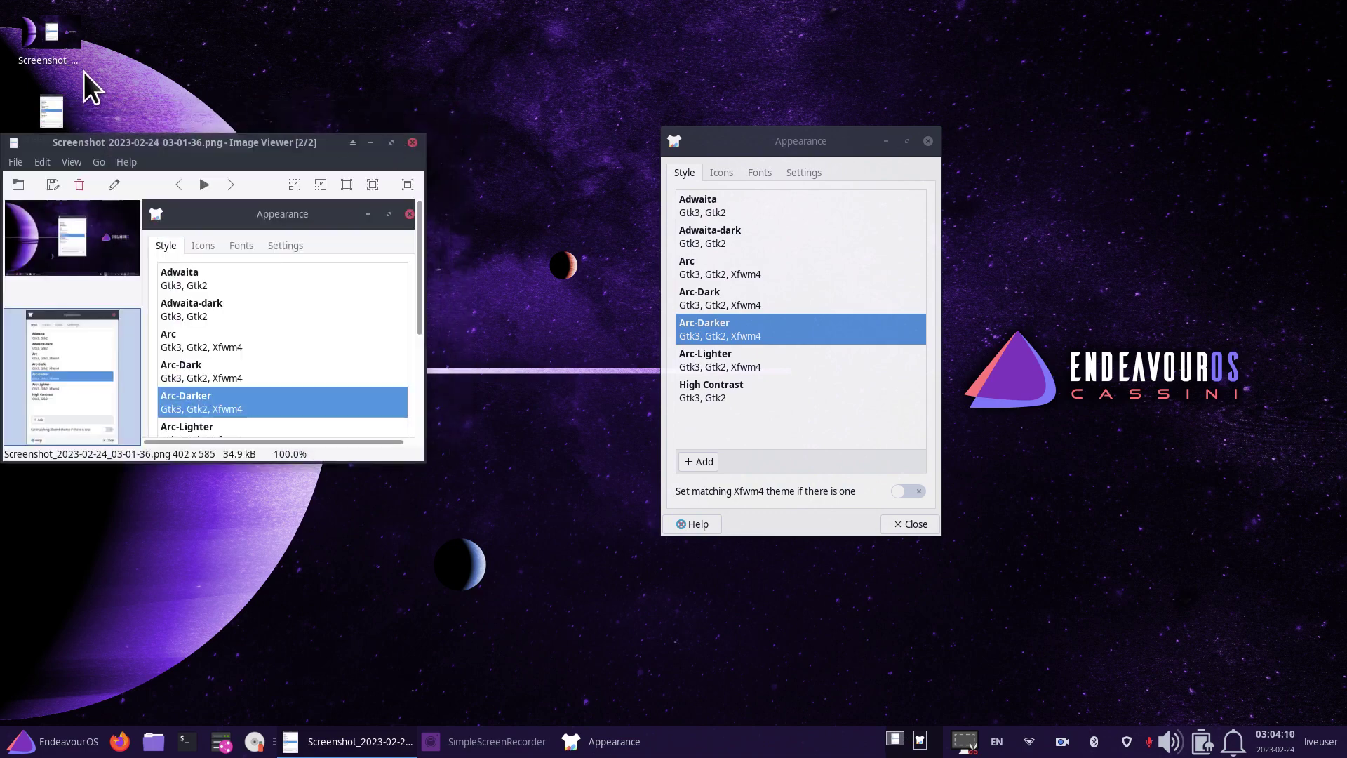
# Move the full-screen screenshot file on the desktop to the trash.
pyautogui.click(45, 40)
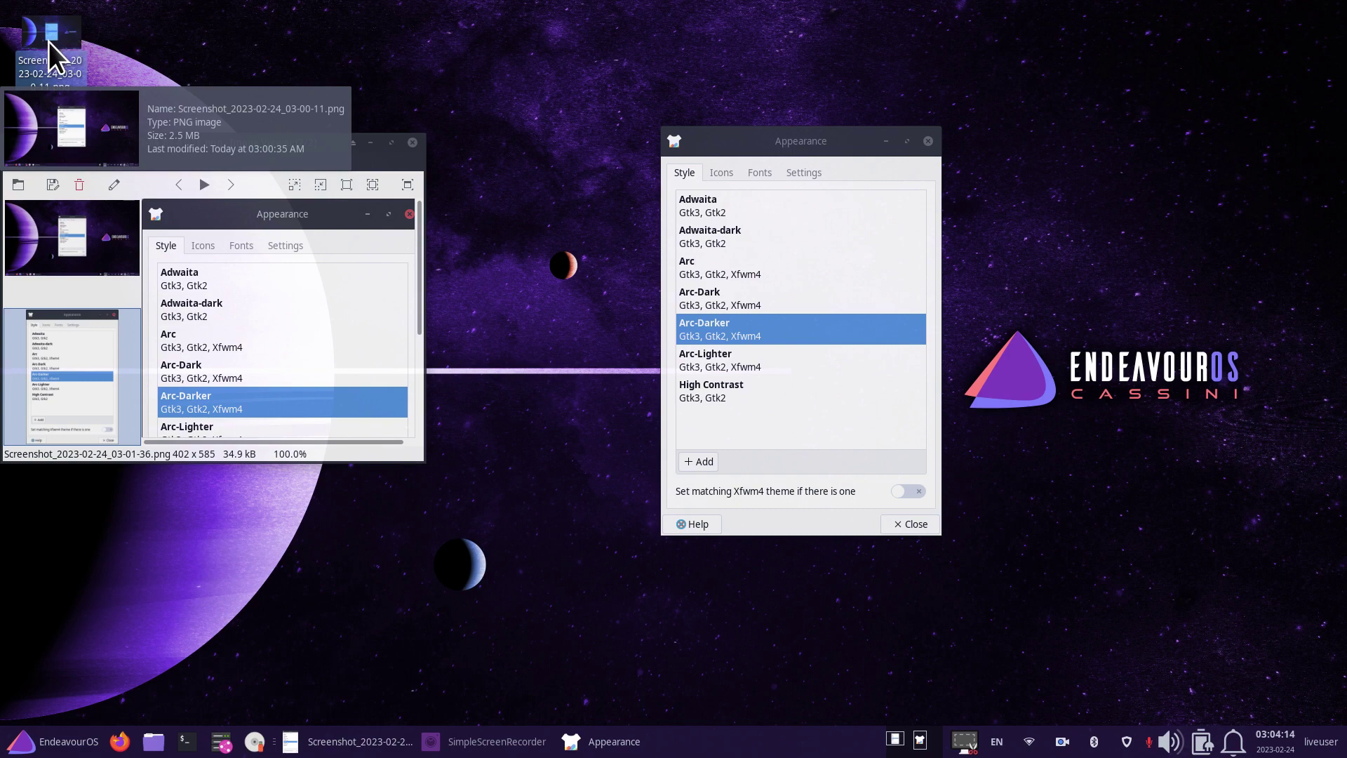
pyautogui.rightClick(51, 25)
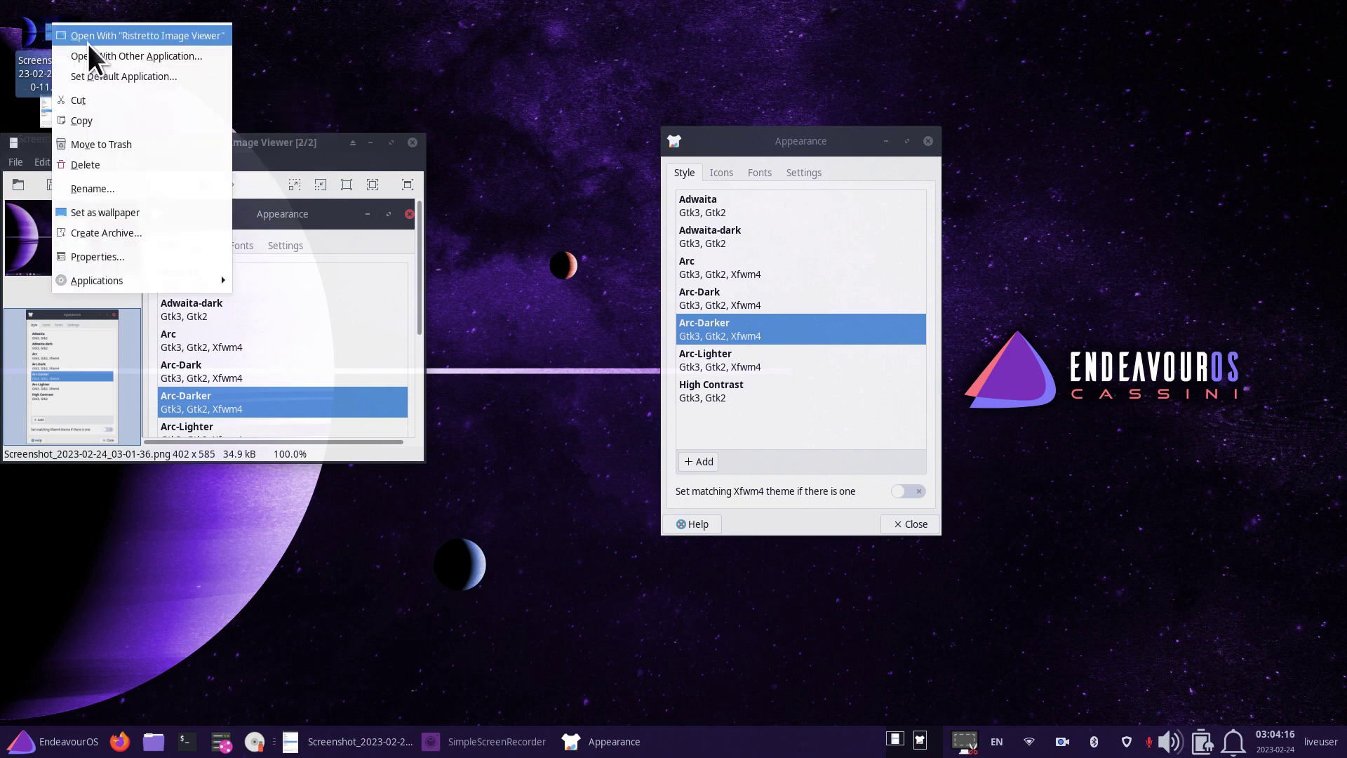
pyautogui.click(128, 145)
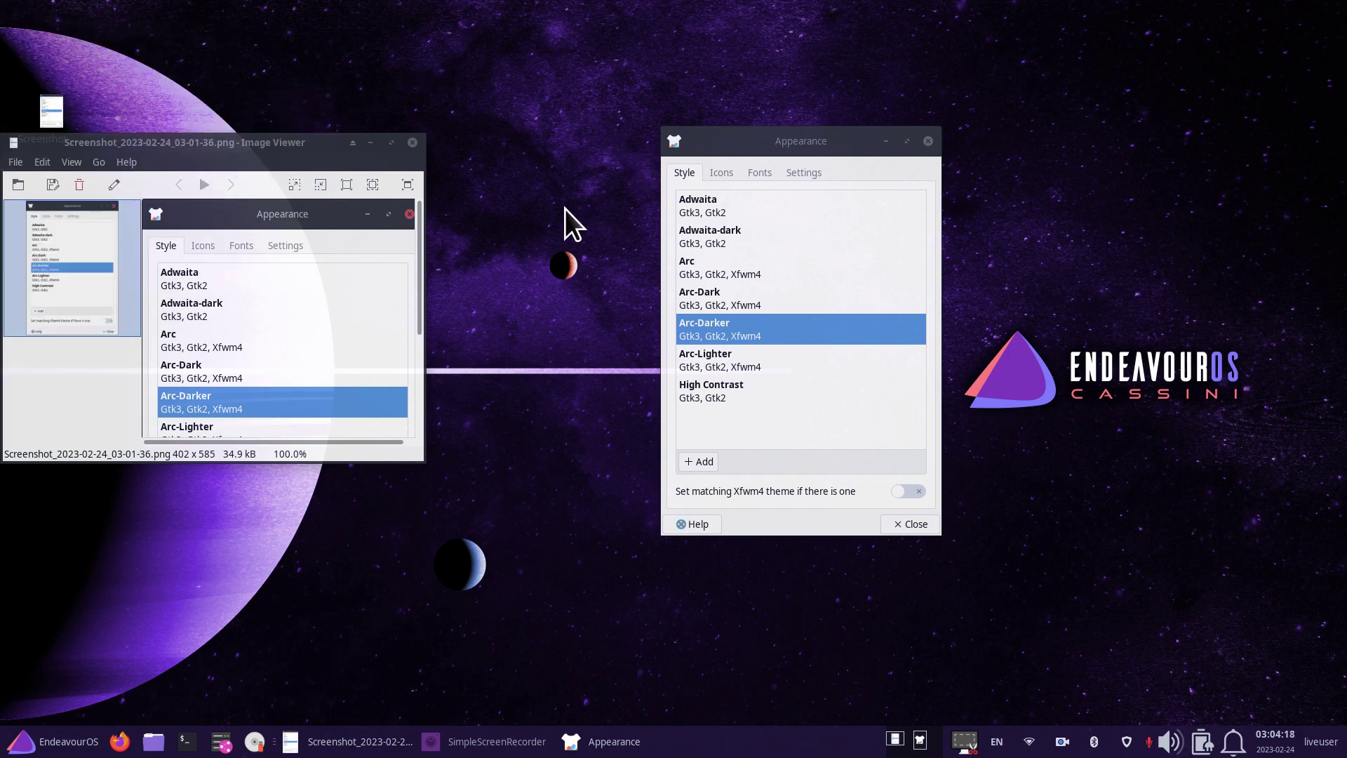
# Shift the Appearance window farther from the image viewer and open the home folder in a file manager window moved higher on the desktop.
pyautogui.moveTo(818, 140); pyautogui.dragTo(922, 139)
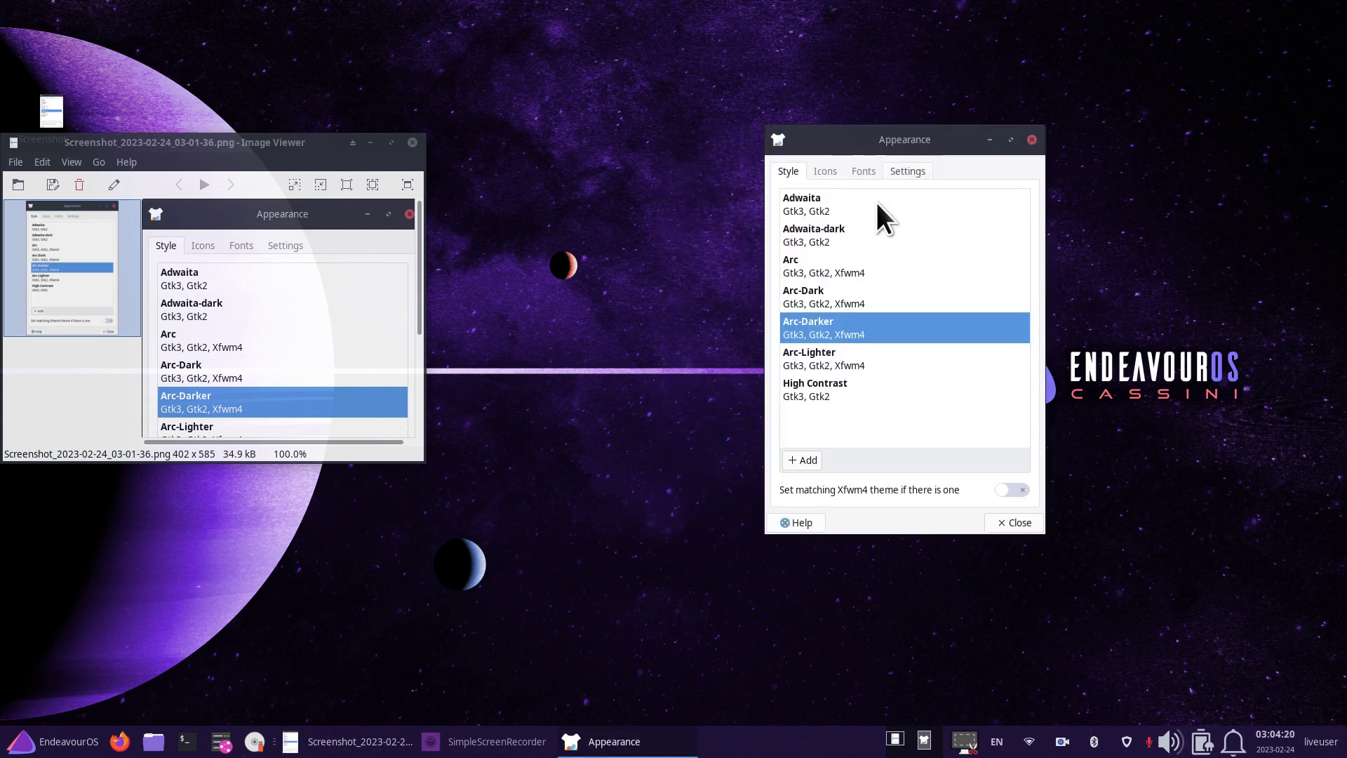
pyautogui.click(32, 752)
pyautogui.click(517, 553)
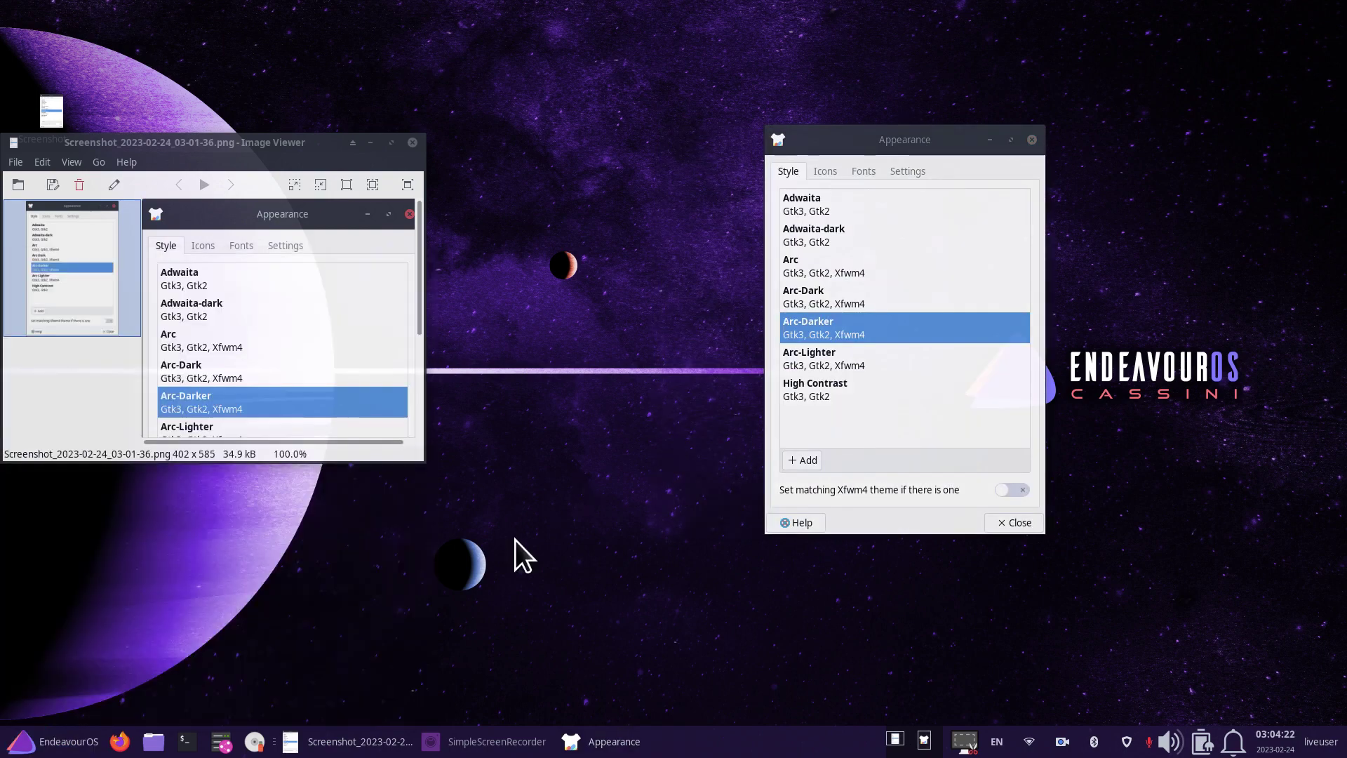
pyautogui.click(153, 743)
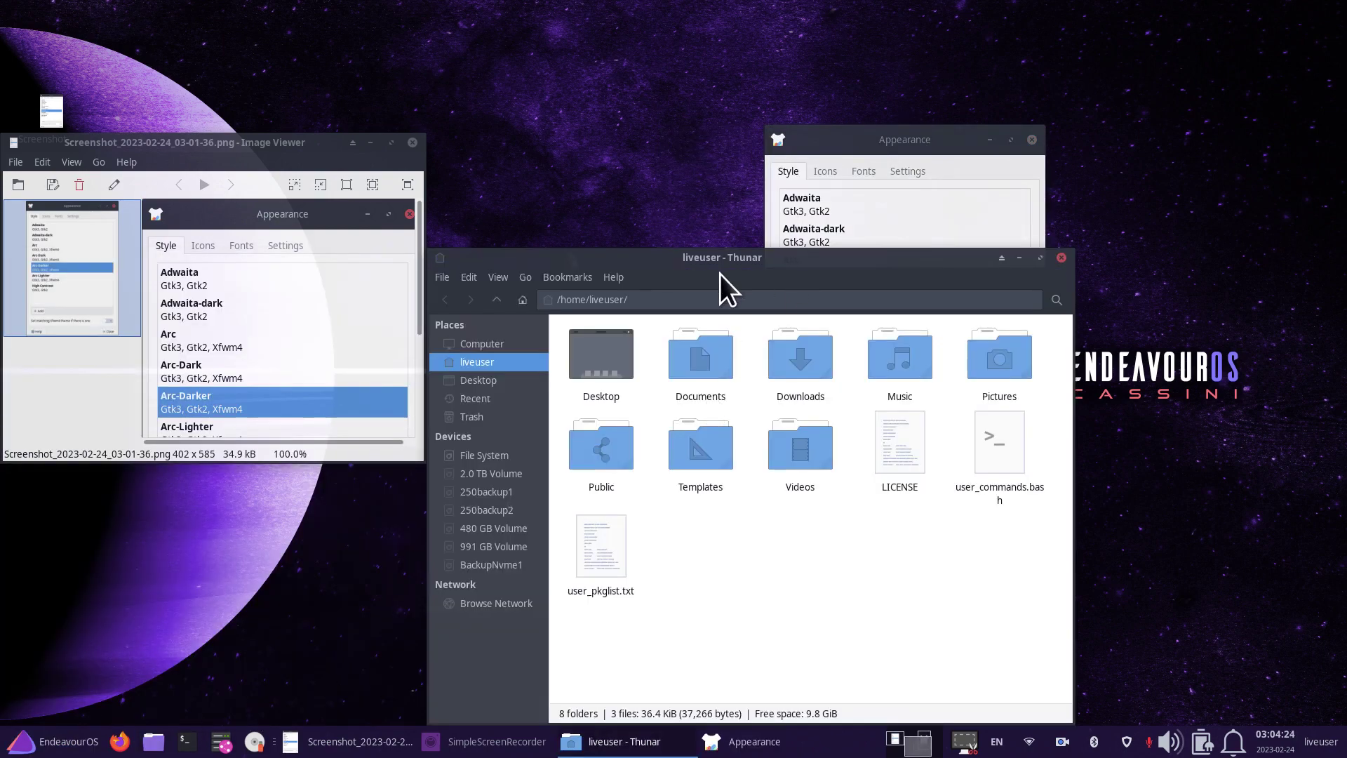
pyautogui.moveTo(721, 277); pyautogui.dragTo(748, 100)
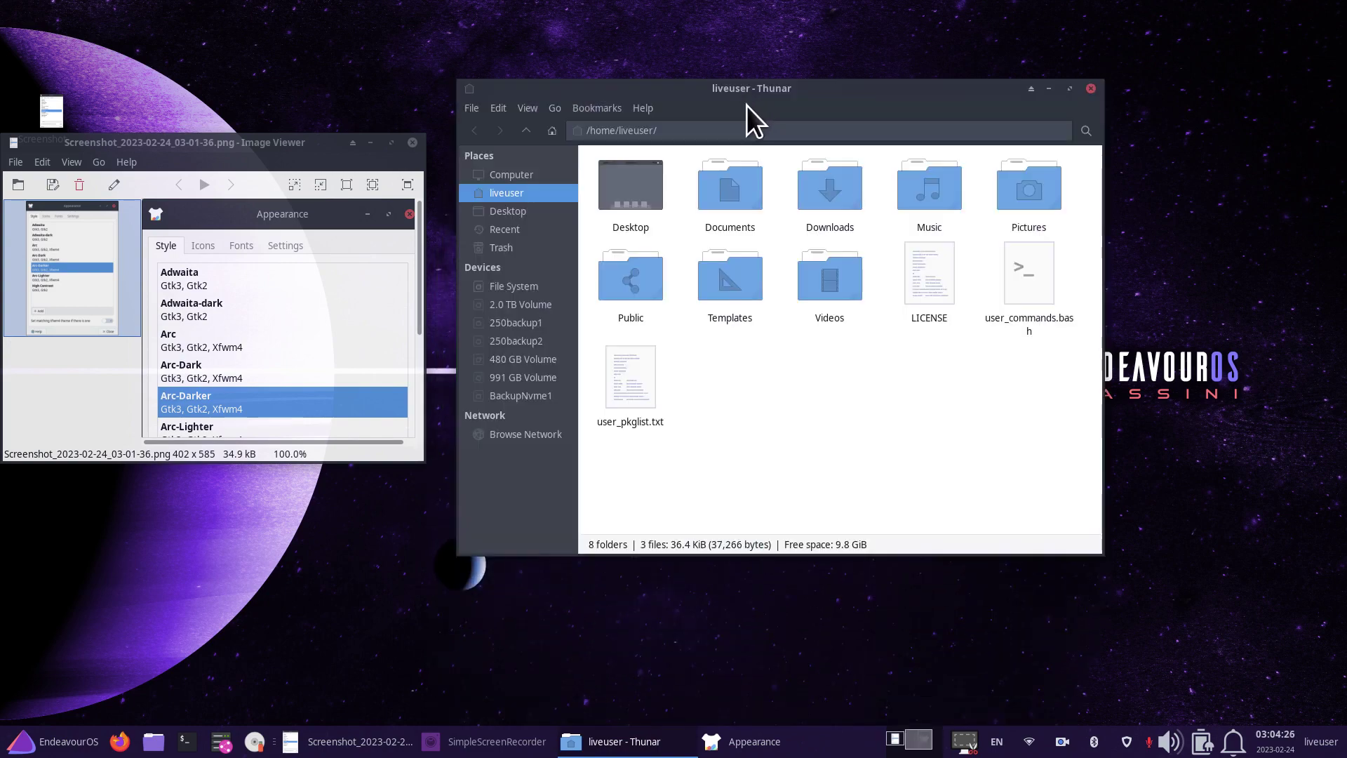
# Check the file manager's name and version in its About dialog, and close the dialog.
pyautogui.click(639, 109)
pyautogui.click(659, 152)
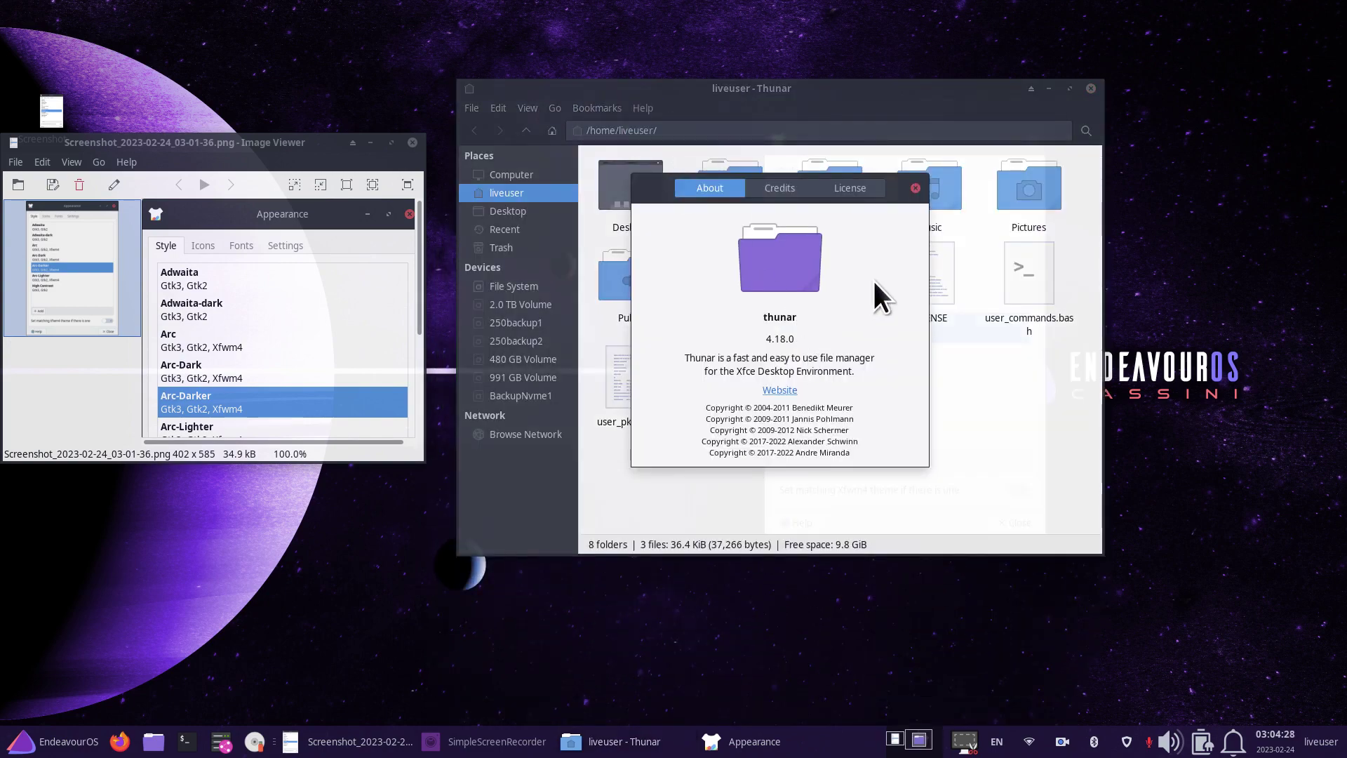
pyautogui.click(915, 188)
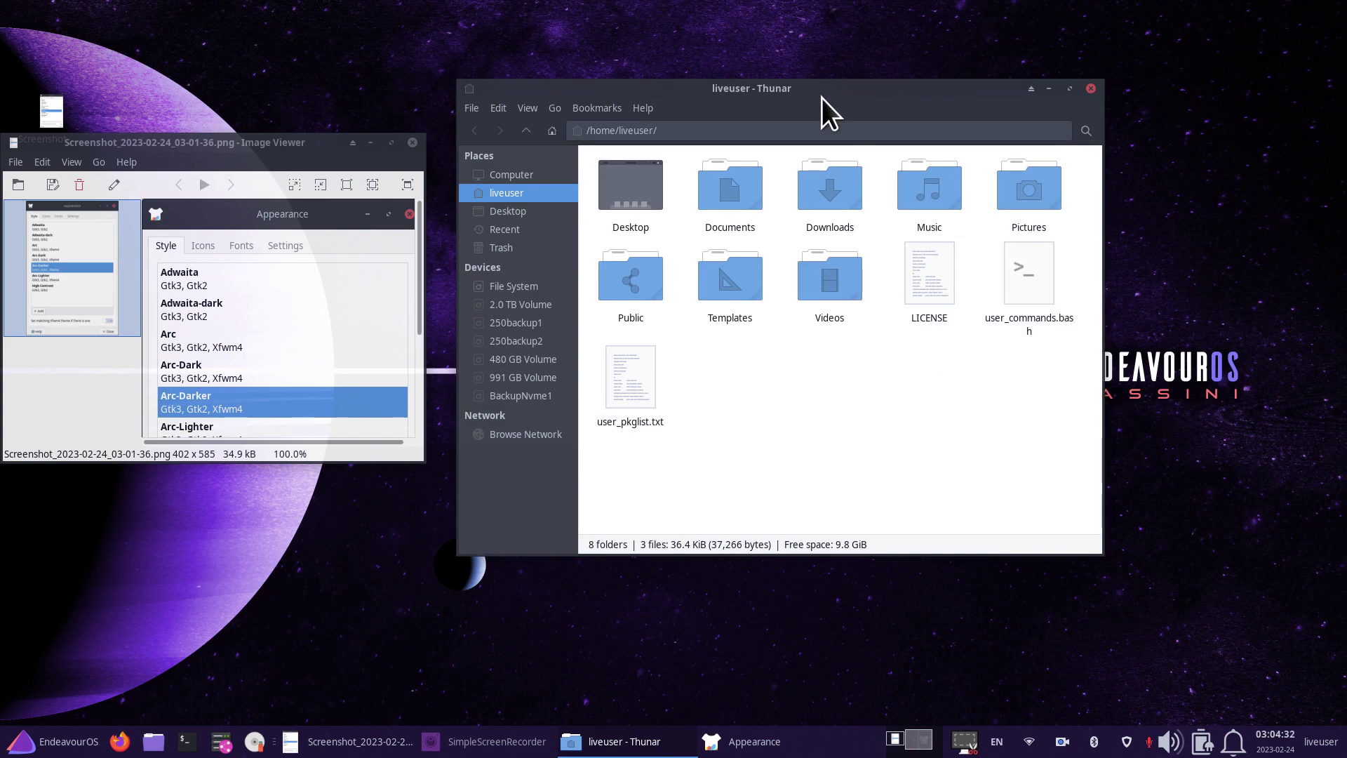
# Move the file manager window slightly and enlarge it with the window Resize command.
pyautogui.moveTo(822, 99); pyautogui.dragTo(765, 78)
pyautogui.rightClick(764, 78)
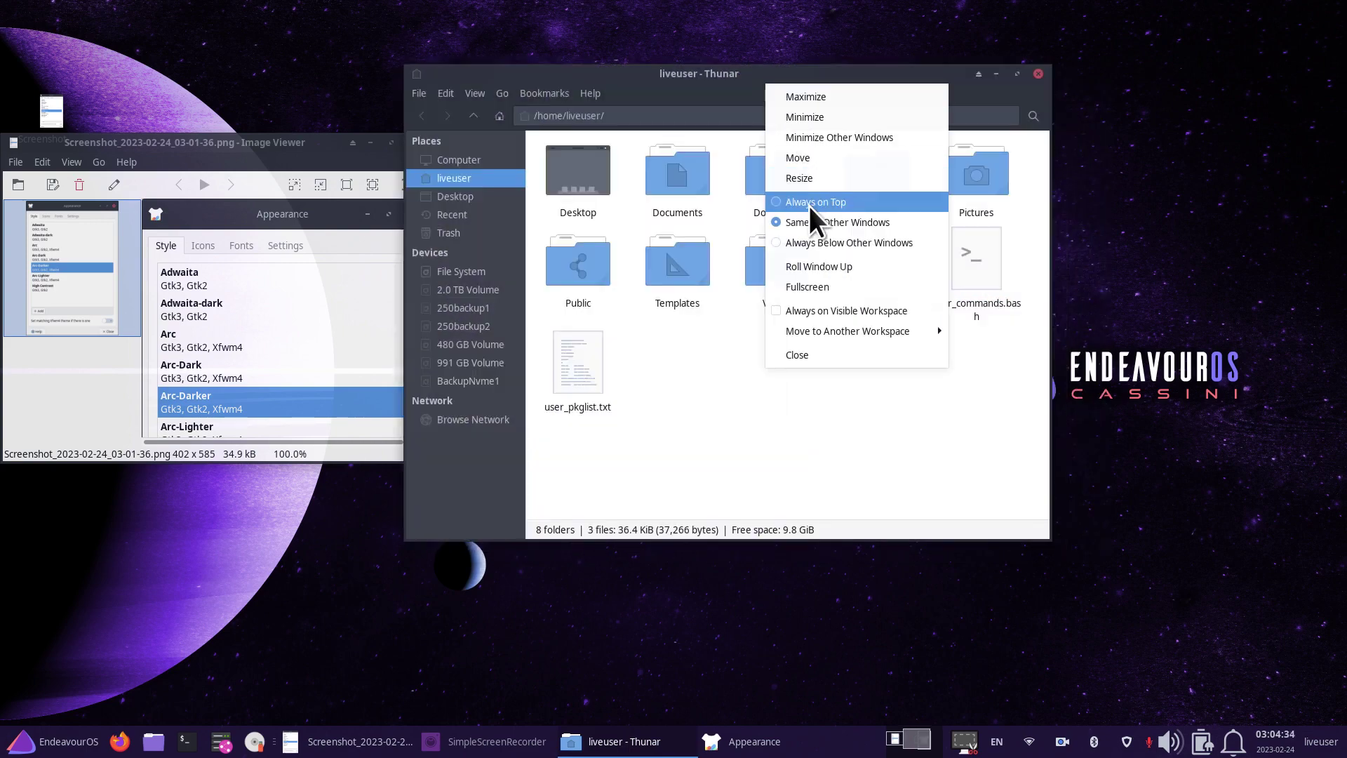
pyautogui.click(819, 181)
pyautogui.click(1217, 705)
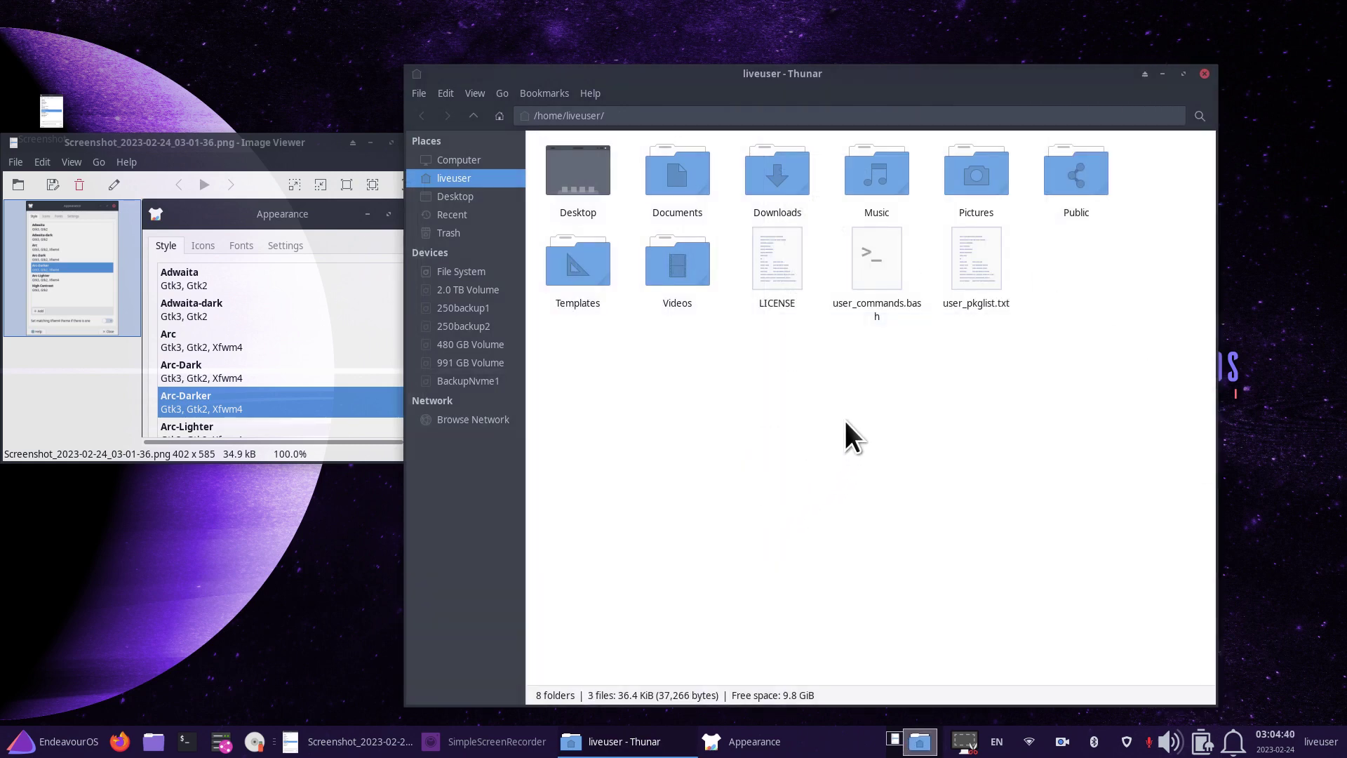
# Zoom the home folder icons in and out to try several icon sizes.
pyautogui.scroll(4, 836, 465)
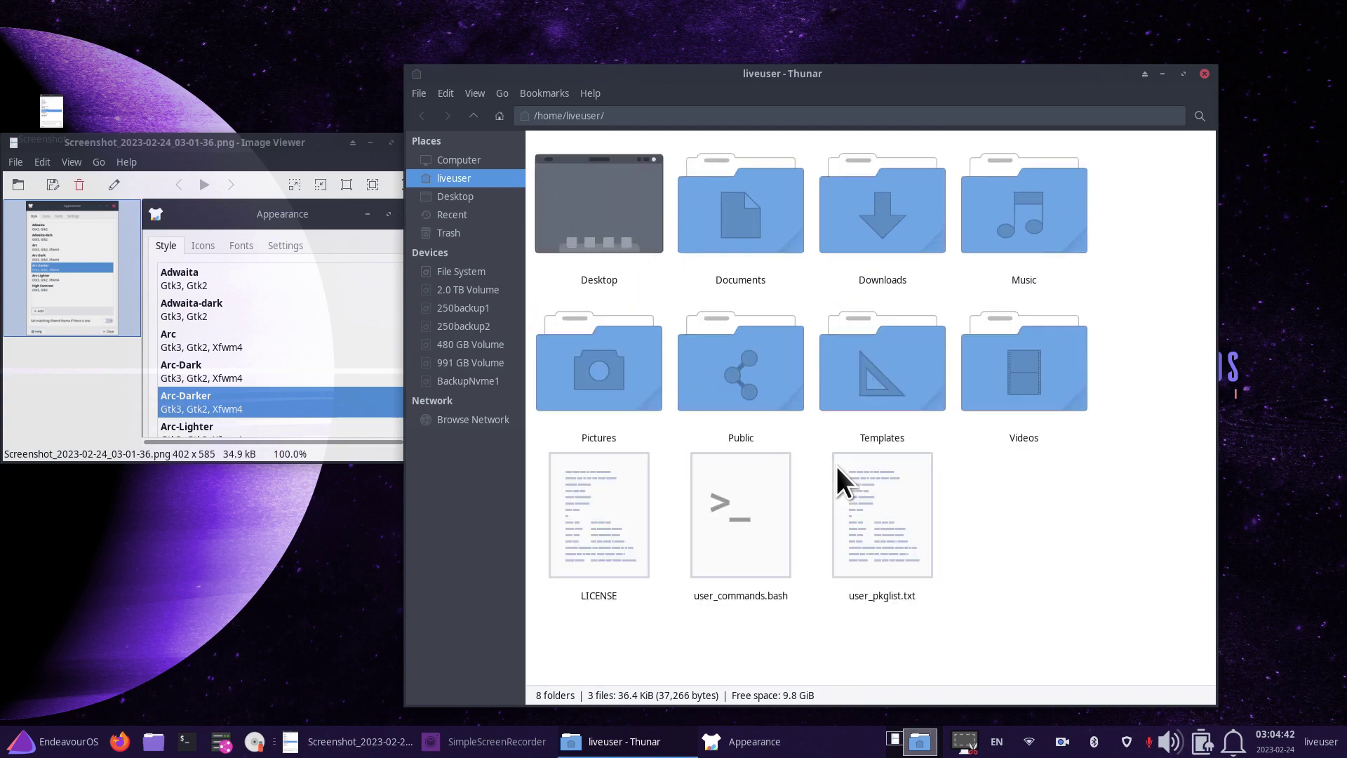
pyautogui.scroll(-9, 836, 465)
pyautogui.scroll(7, 832, 469)
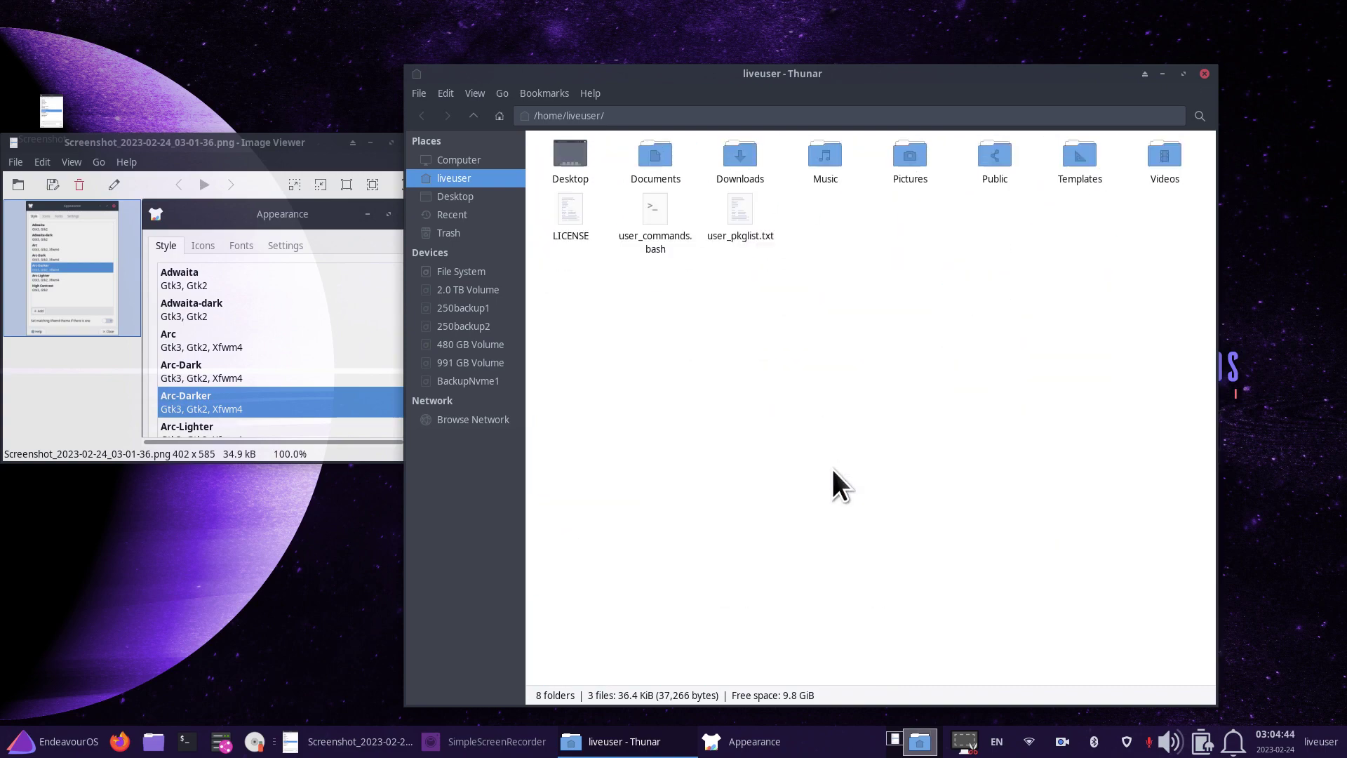
pyautogui.scroll(-4, 832, 468)
pyautogui.scroll(-1, 832, 469)
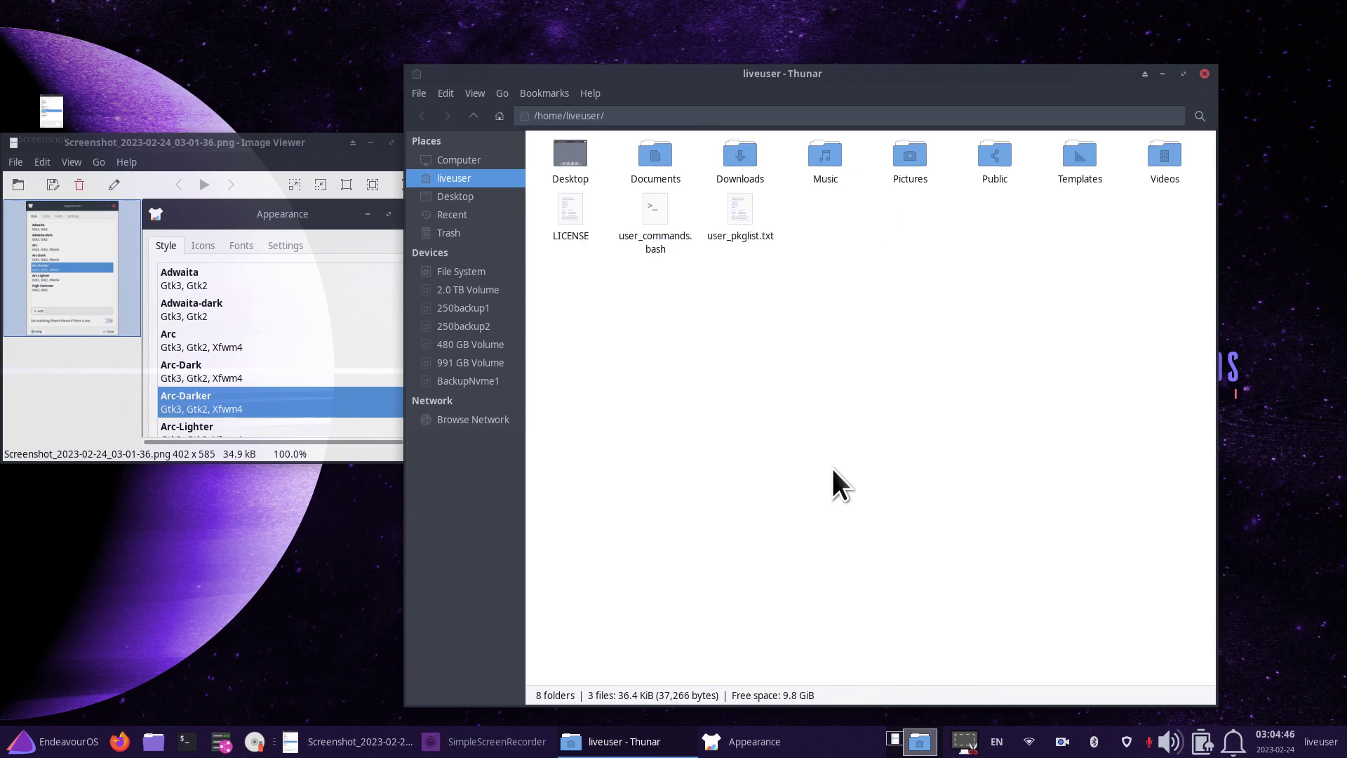
pyautogui.scroll(3, 832, 469)
pyautogui.scroll(-2, 832, 468)
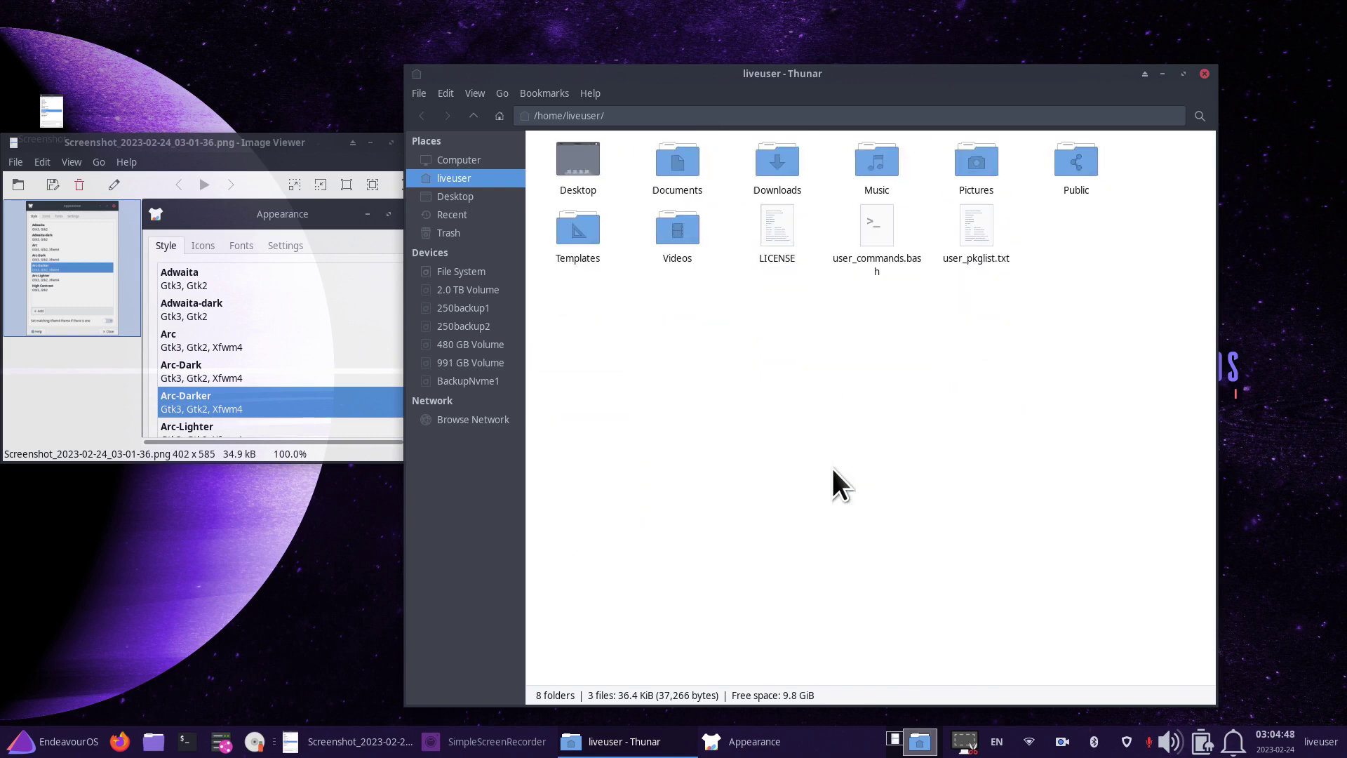
# Review the file manager's view and zoom options, and adjust the home folder icons to a medium-large size.
pyautogui.click(472, 91)
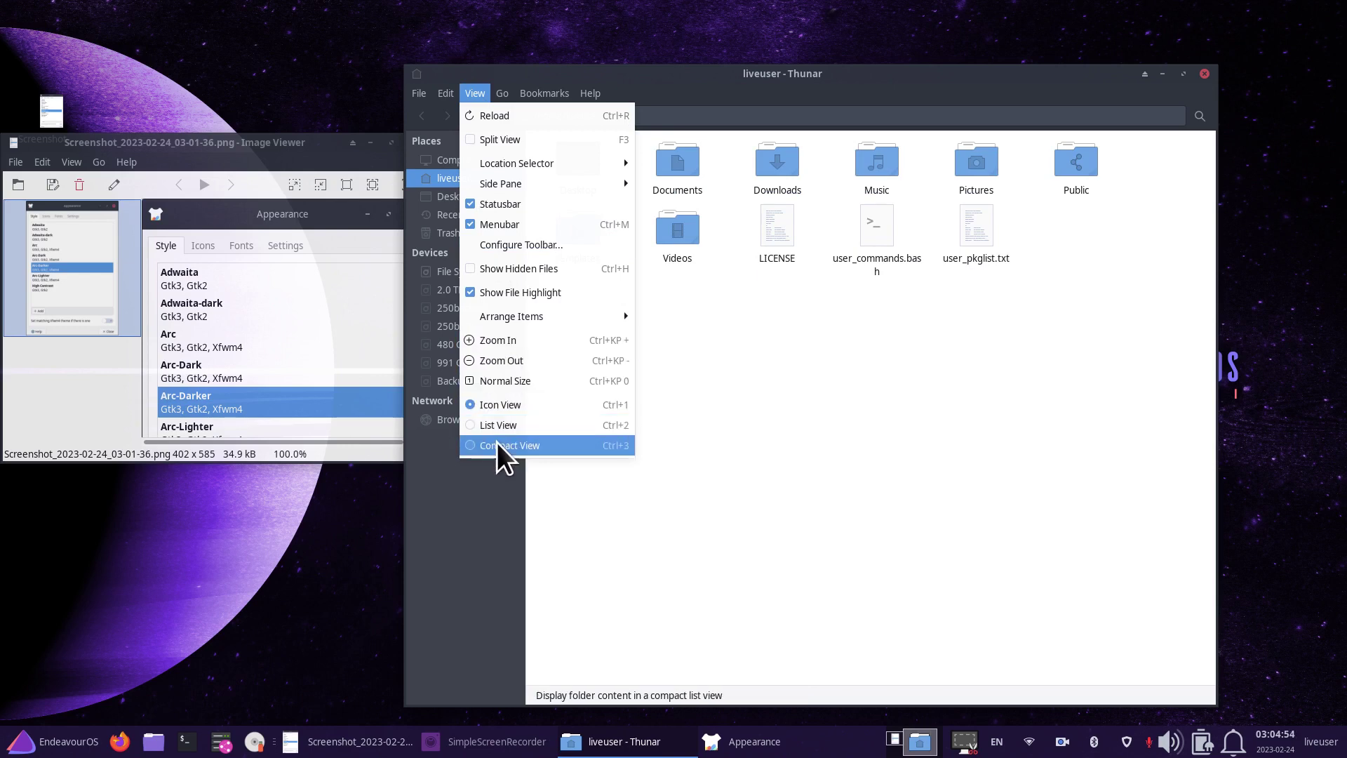
pyautogui.click(764, 443)
pyautogui.scroll(4, 801, 432)
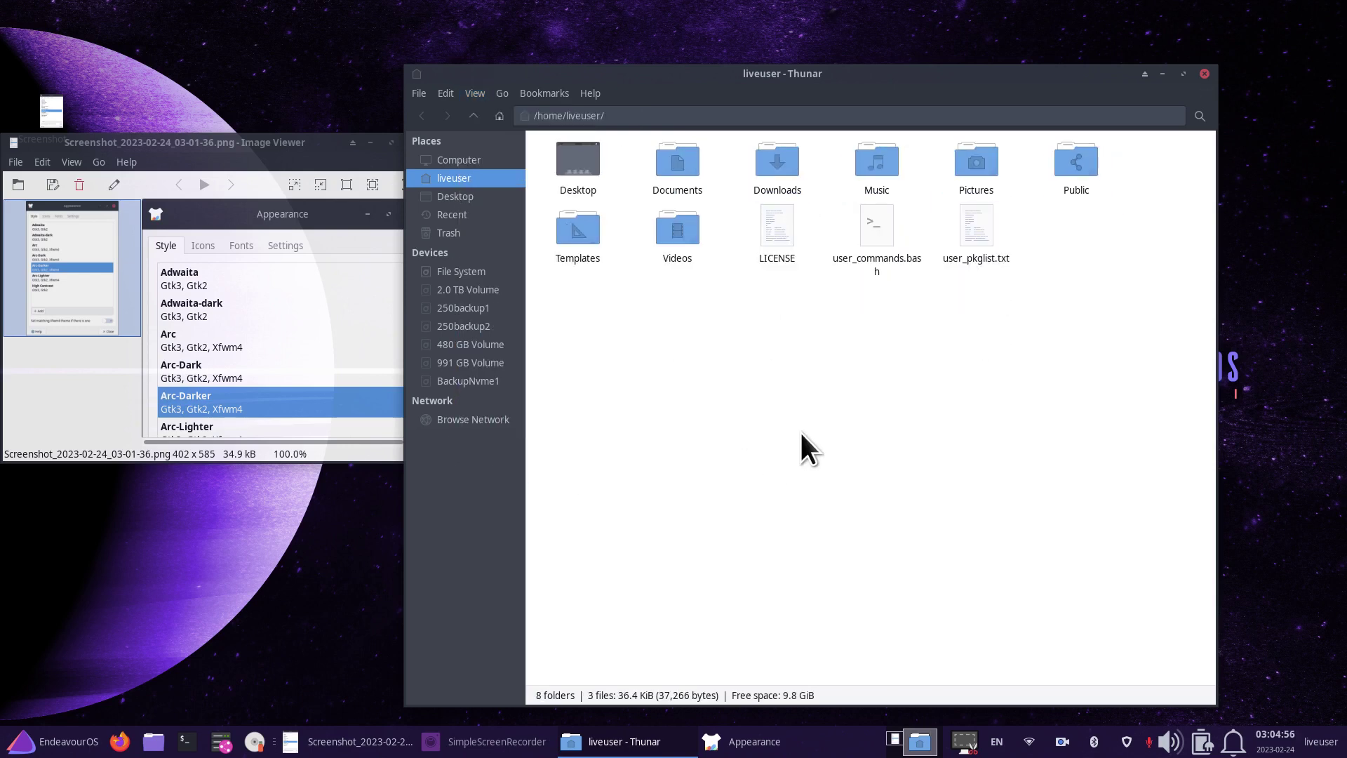
pyautogui.scroll(-2, 801, 432)
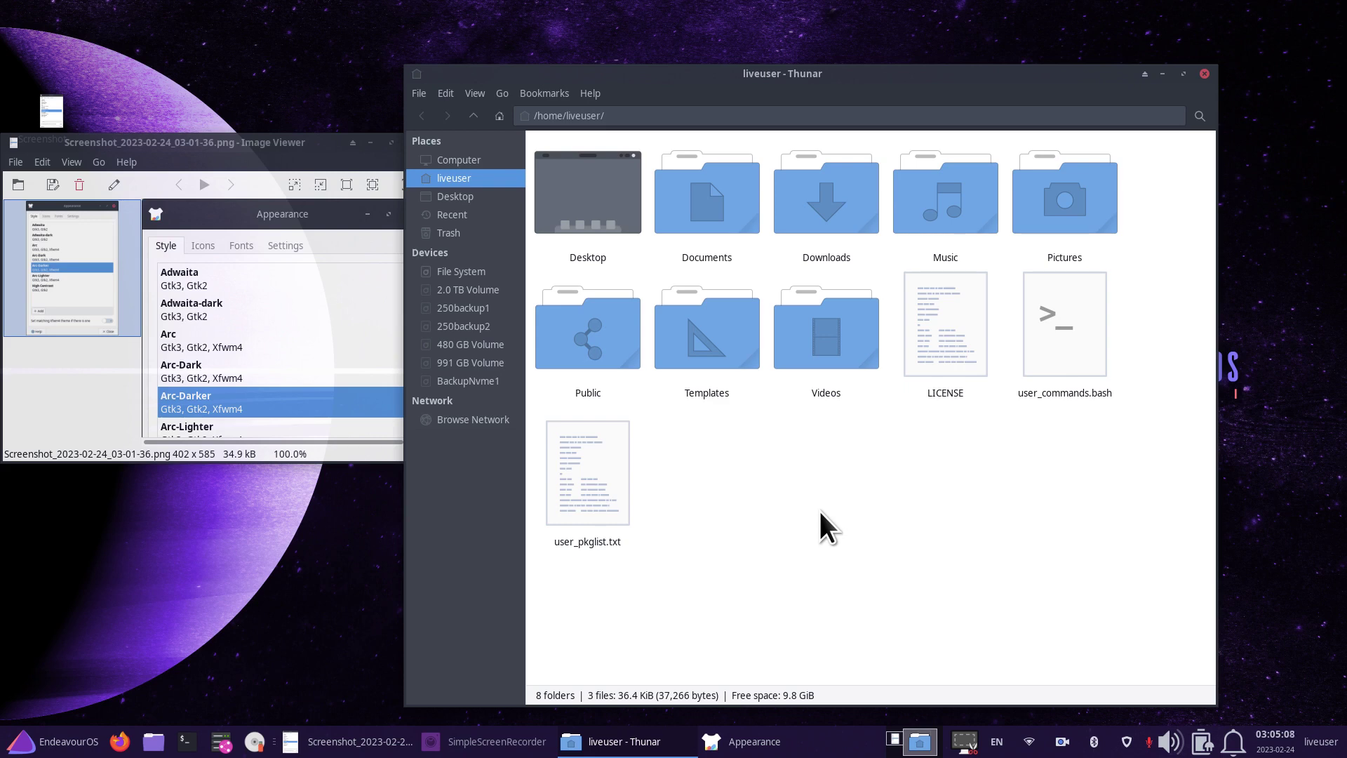
pyautogui.scroll(-2, 819, 511)
pyautogui.hotkey('ctrl', '-')
pyautogui.hotkey('ctrl', '-')
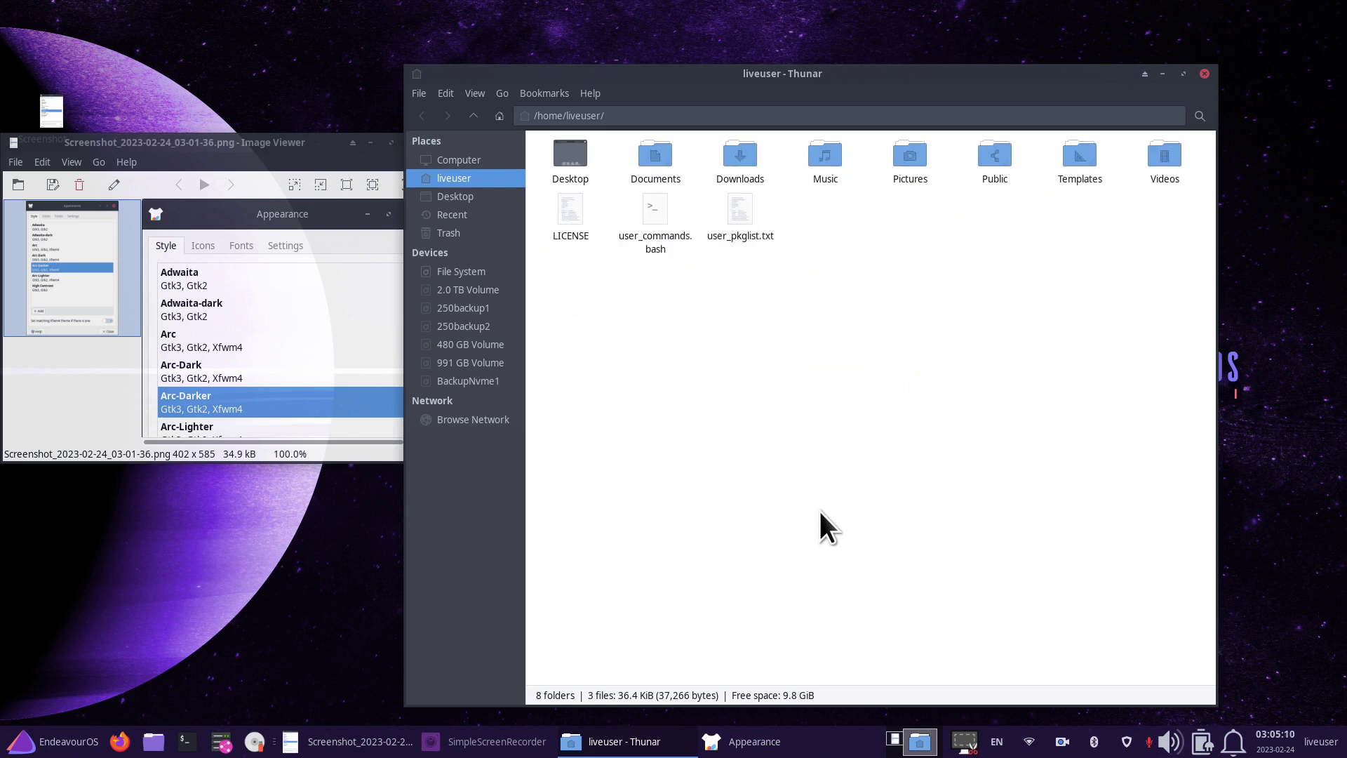
pyautogui.hotkey('ctrl', '+')
pyautogui.hotkey('ctrl', '+')
pyautogui.hotkey('ctrl', '+')
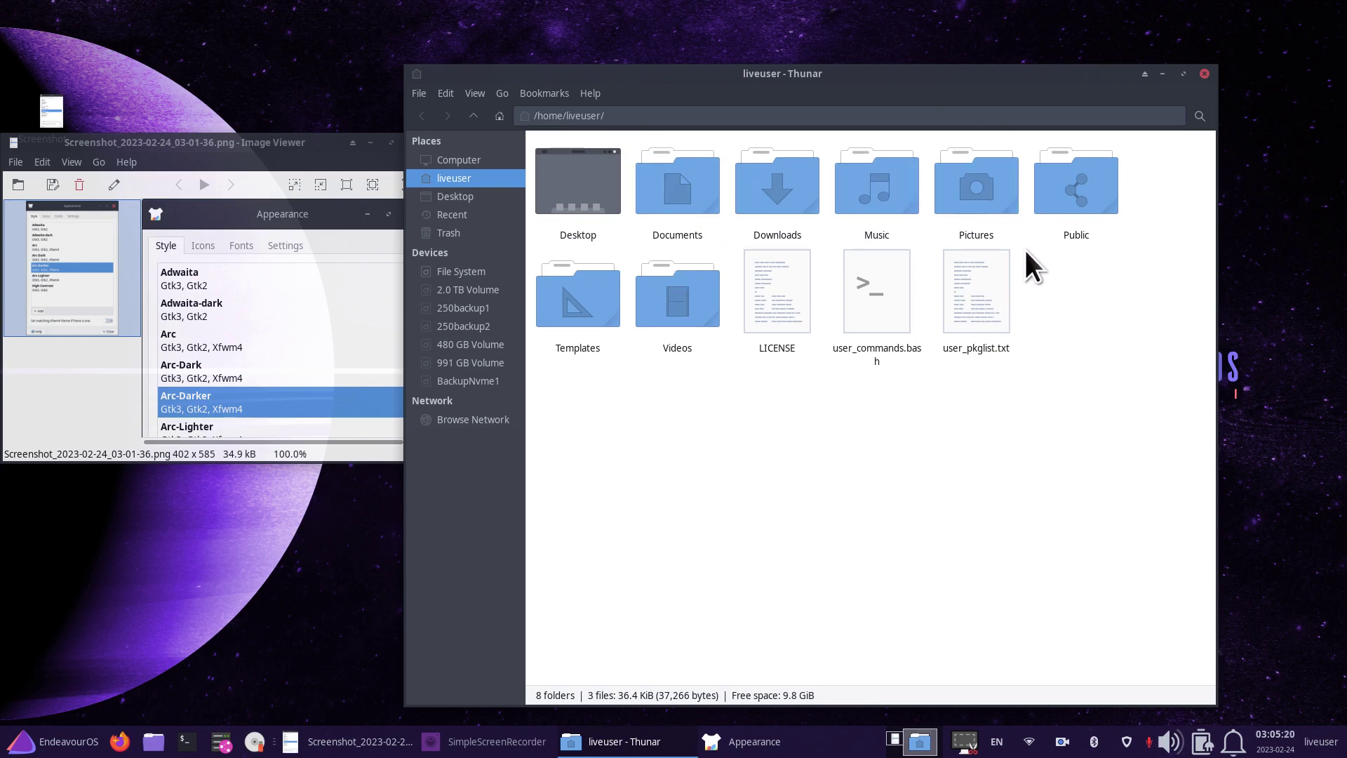
# Apply the Adwaita-dark style and check its look in the file manager, minimizing that window again.
pyautogui.click(1163, 76)
pyautogui.click(793, 237)
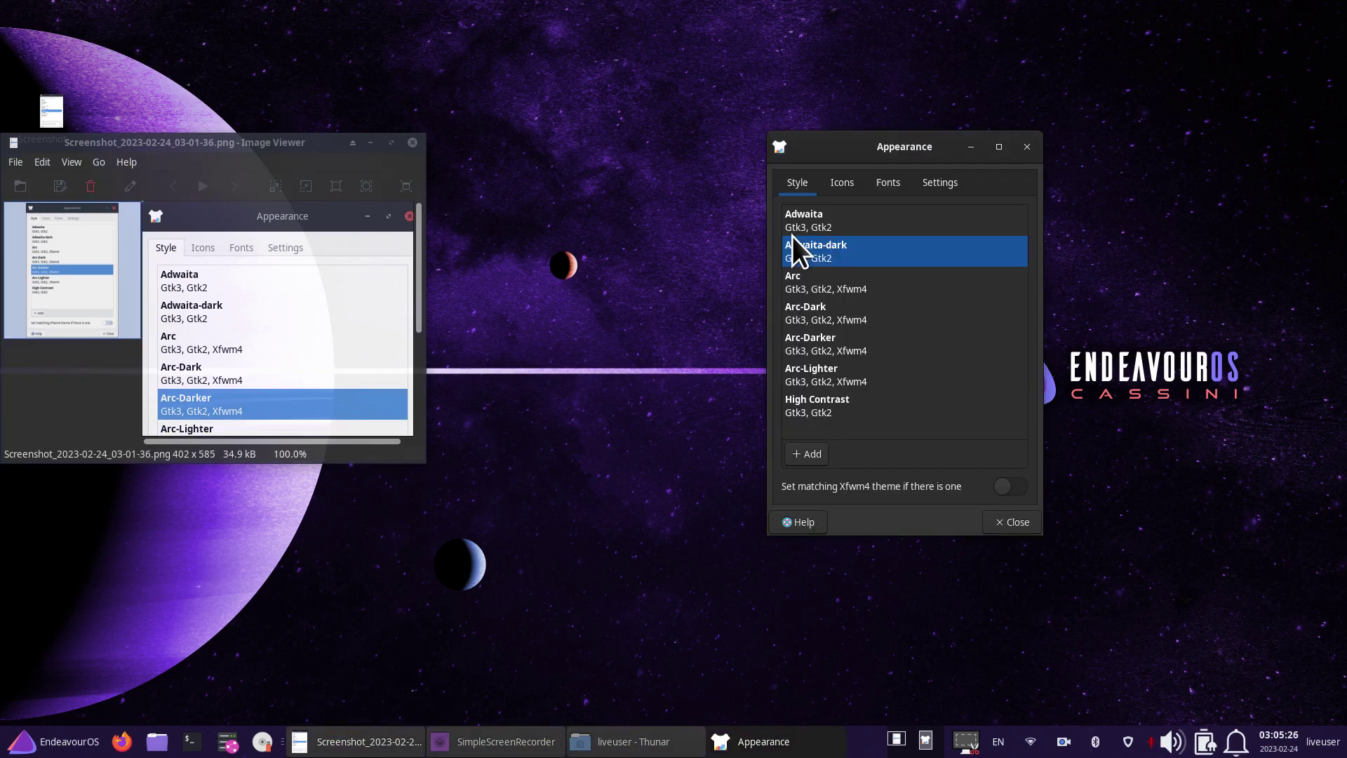
pyautogui.click(617, 740)
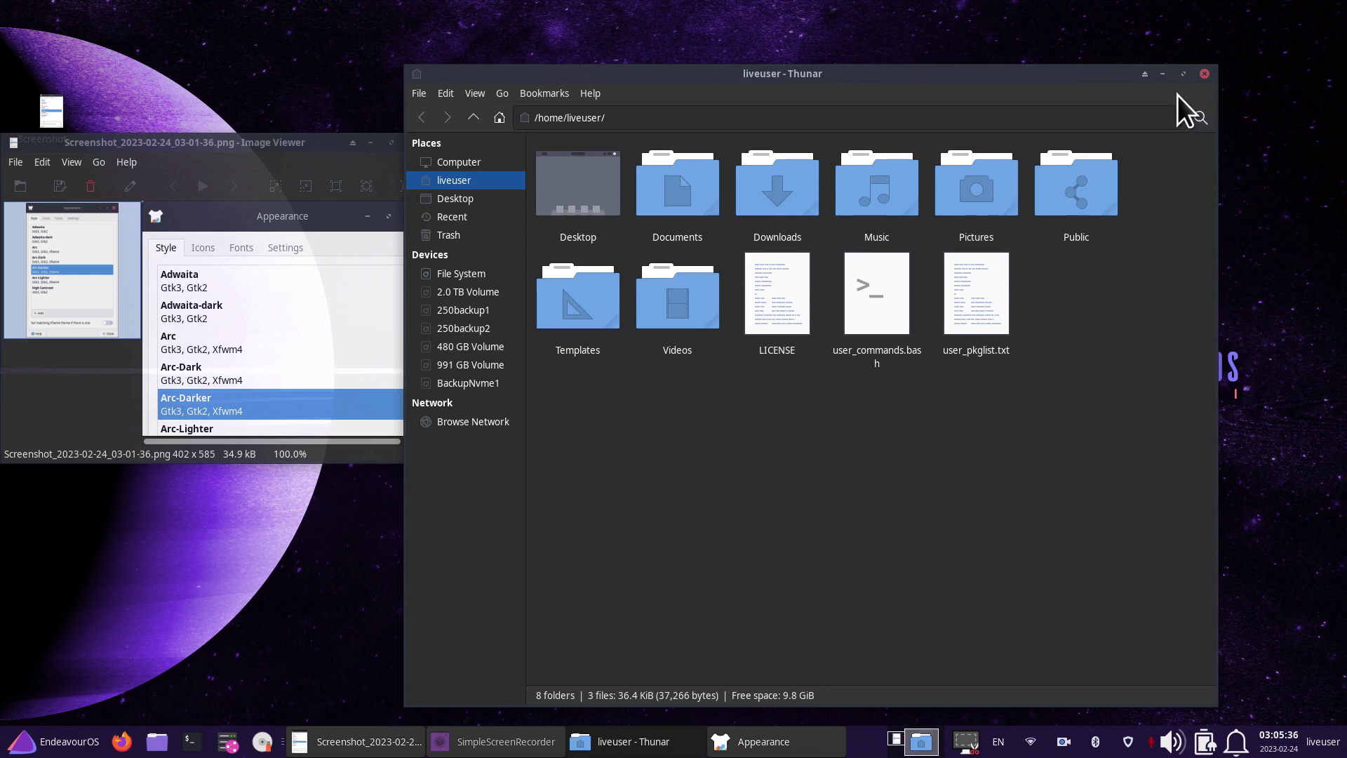
pyautogui.click(1162, 74)
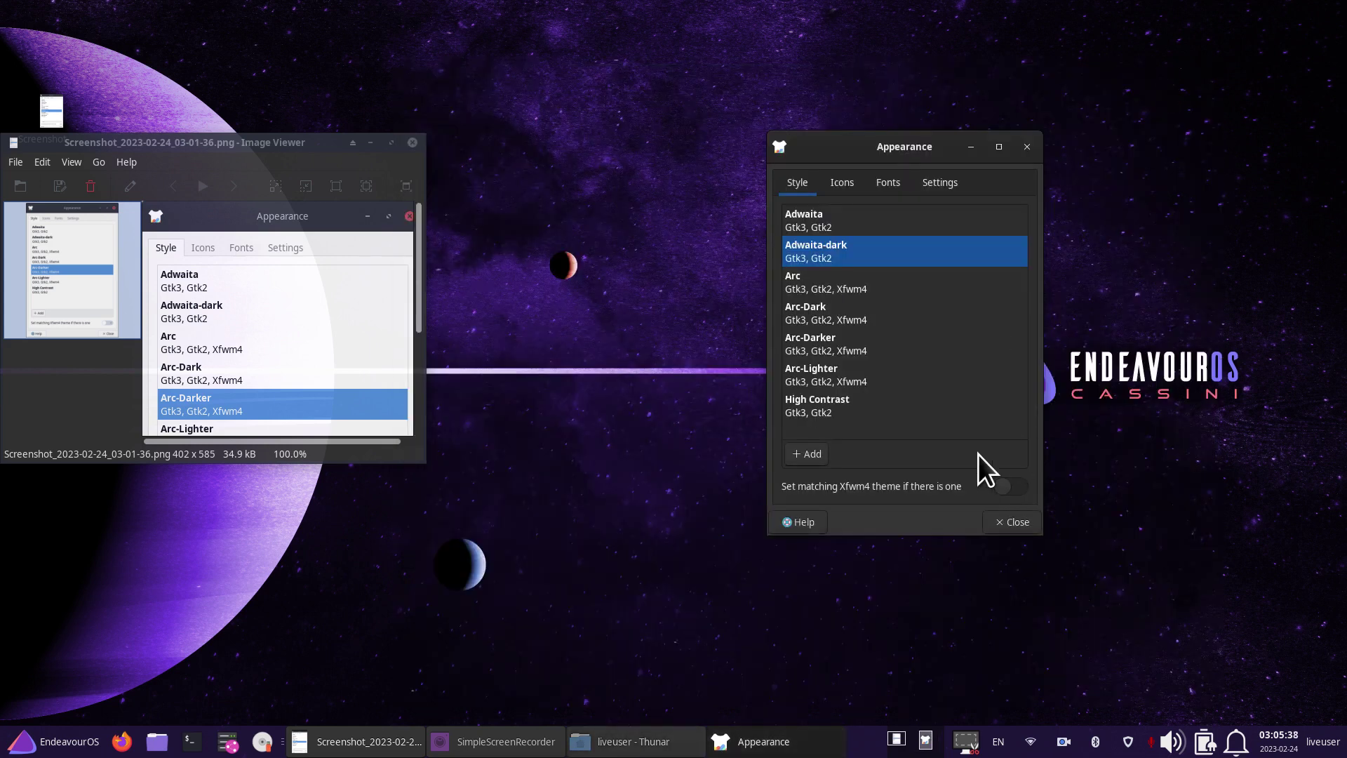
# Apply the Arc style and bring back the file manager window to check its look.
pyautogui.click(827, 293)
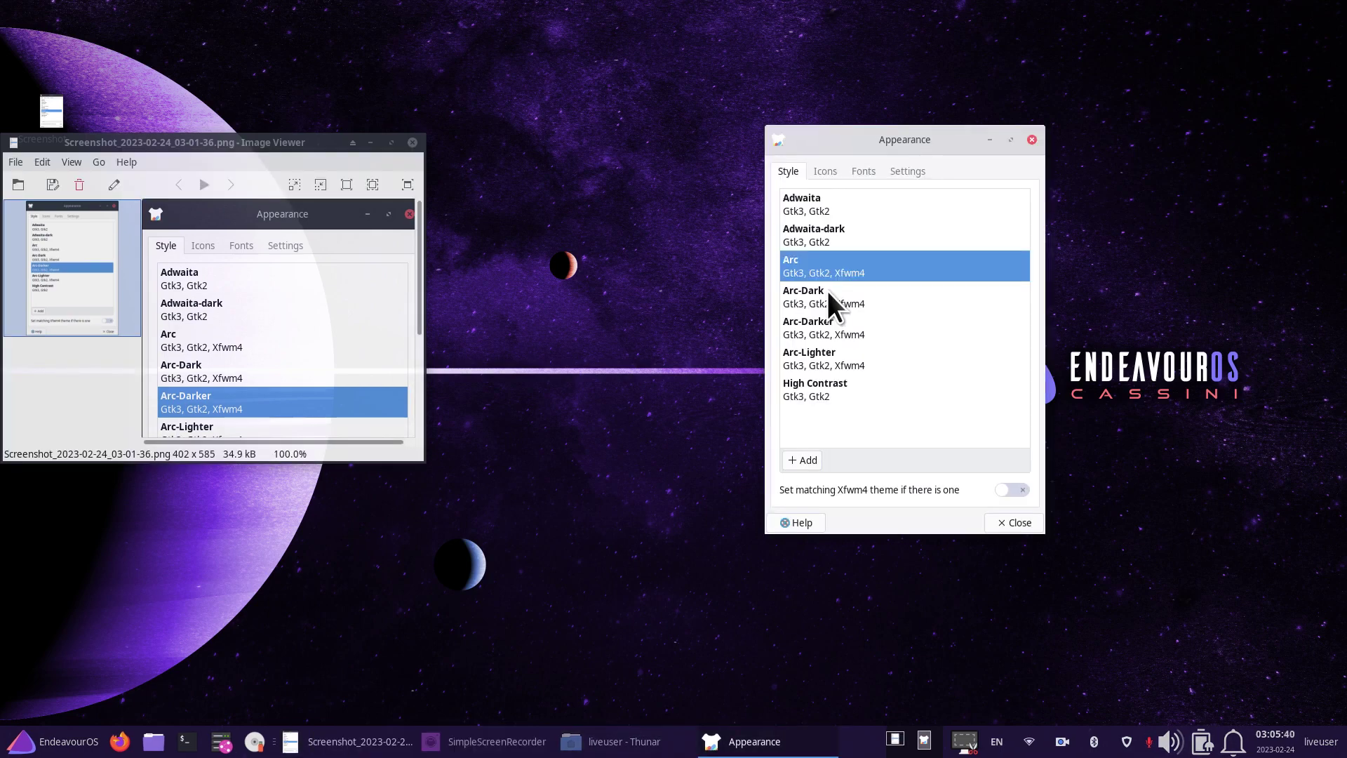
pyautogui.click(14, 742)
pyautogui.click(512, 543)
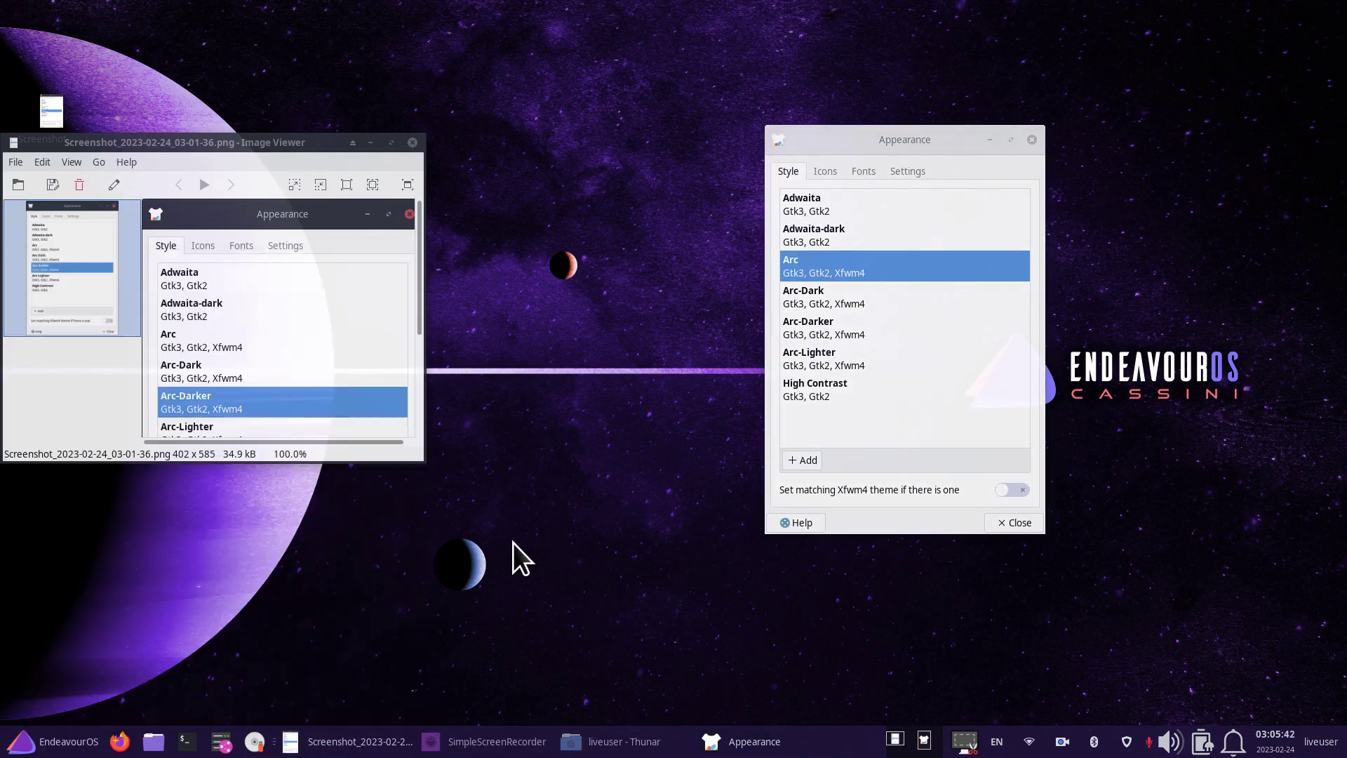
pyautogui.click(605, 741)
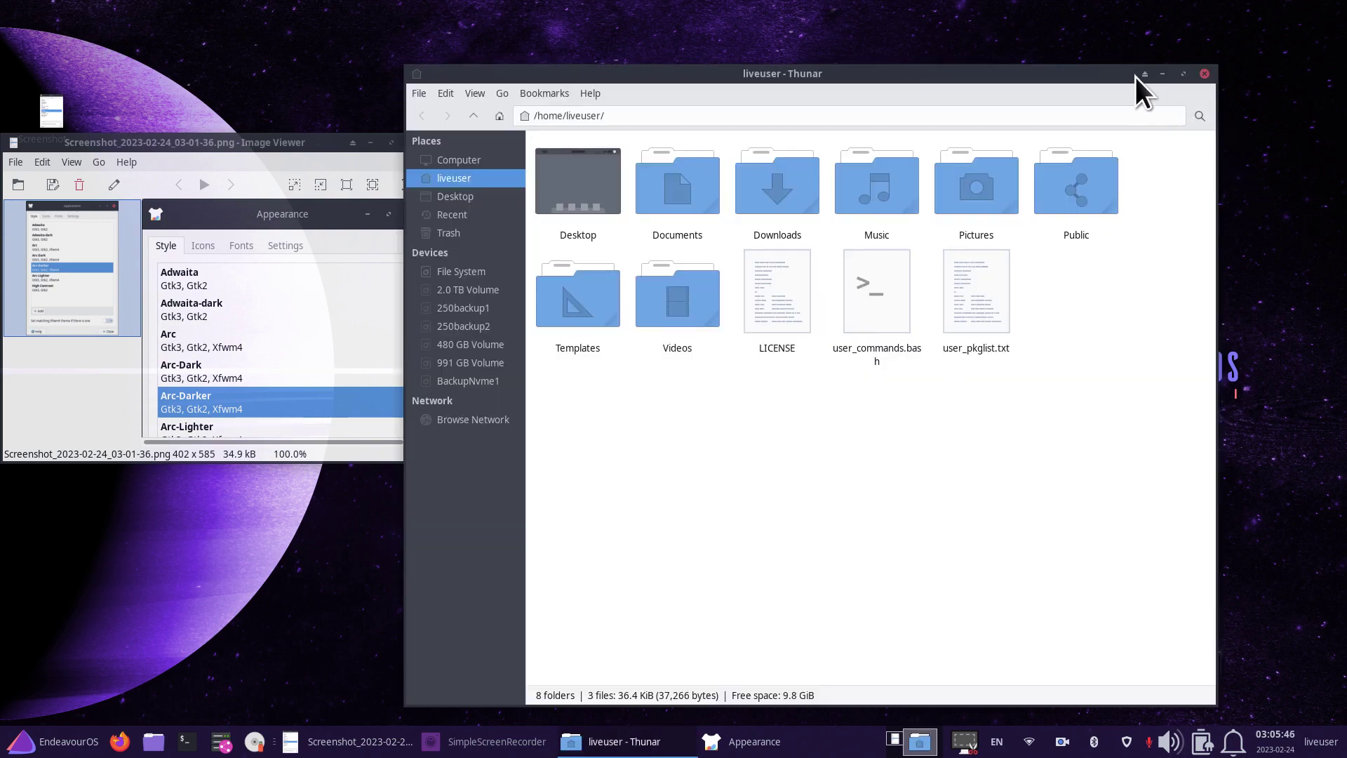
# Minimize the file manager, apply the Arc-Dark style, and check its look in the restored file manager window before closing it.
pyautogui.click(1162, 73)
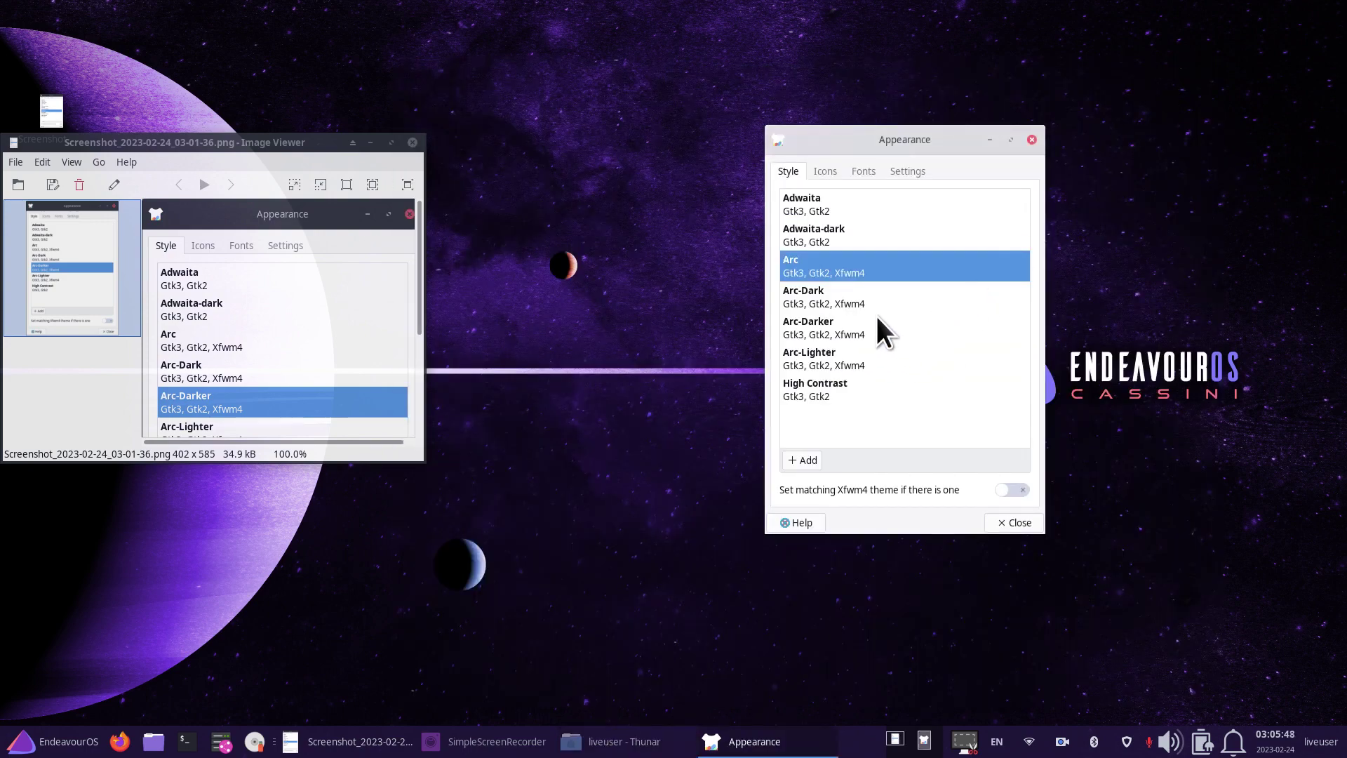
pyautogui.click(823, 296)
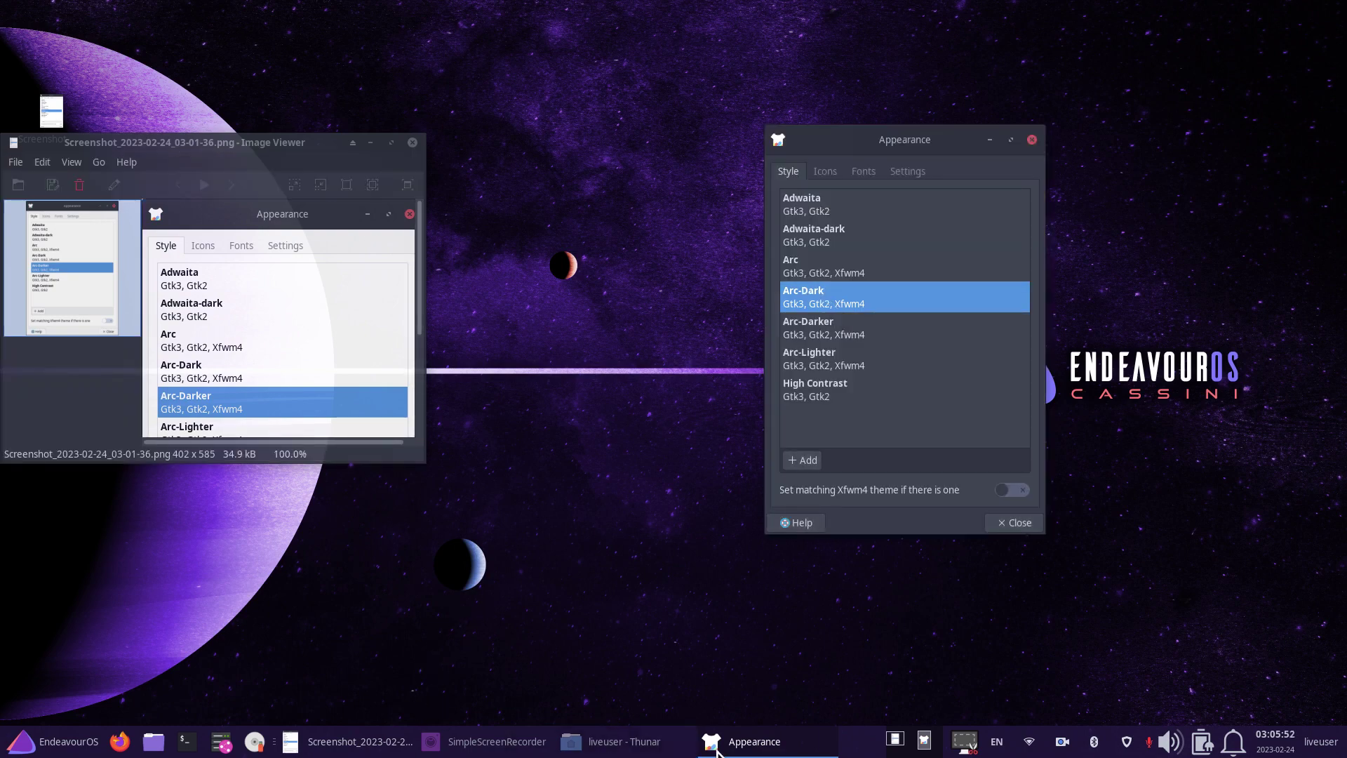
pyautogui.click(624, 742)
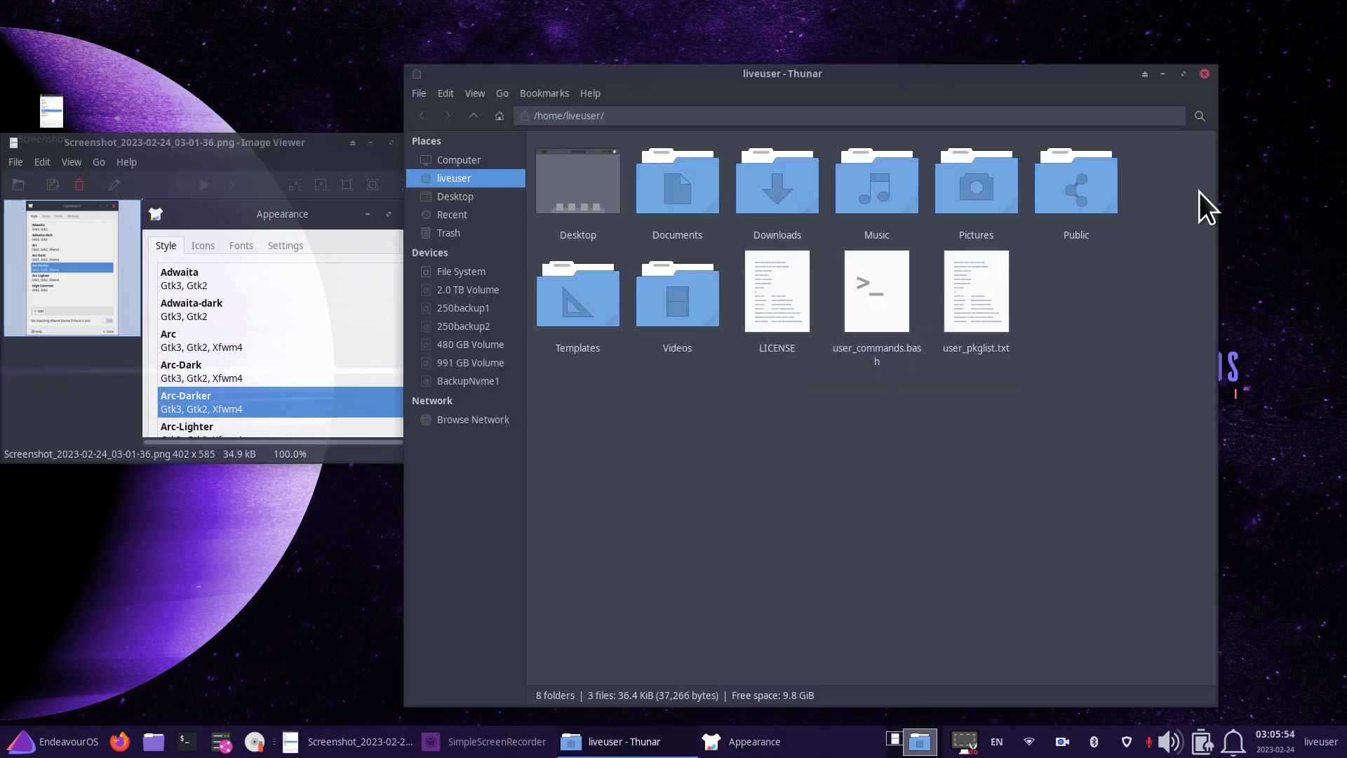
pyautogui.click(1204, 75)
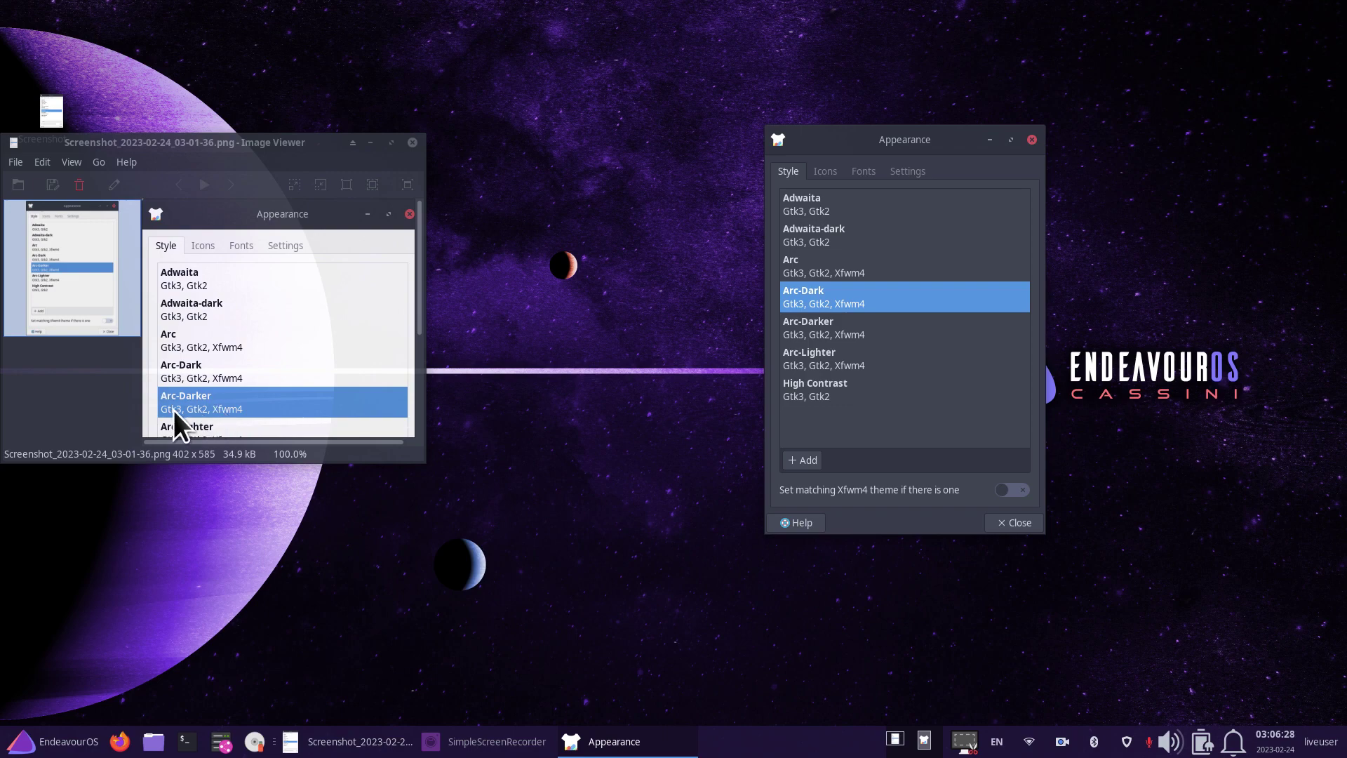
# Apply the Arc-Darker style and check its look in a new file manager window, minimizing that window again.
pyautogui.click(828, 326)
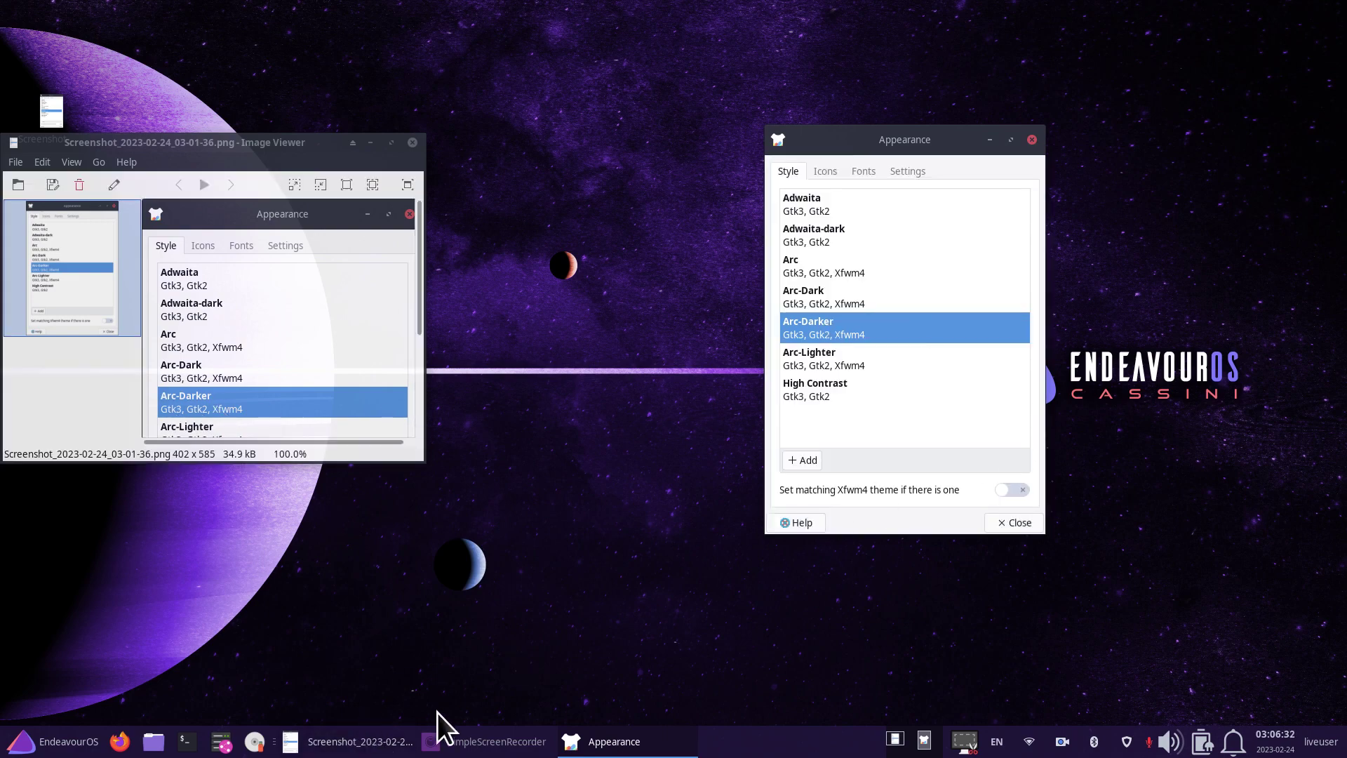
pyautogui.click(153, 743)
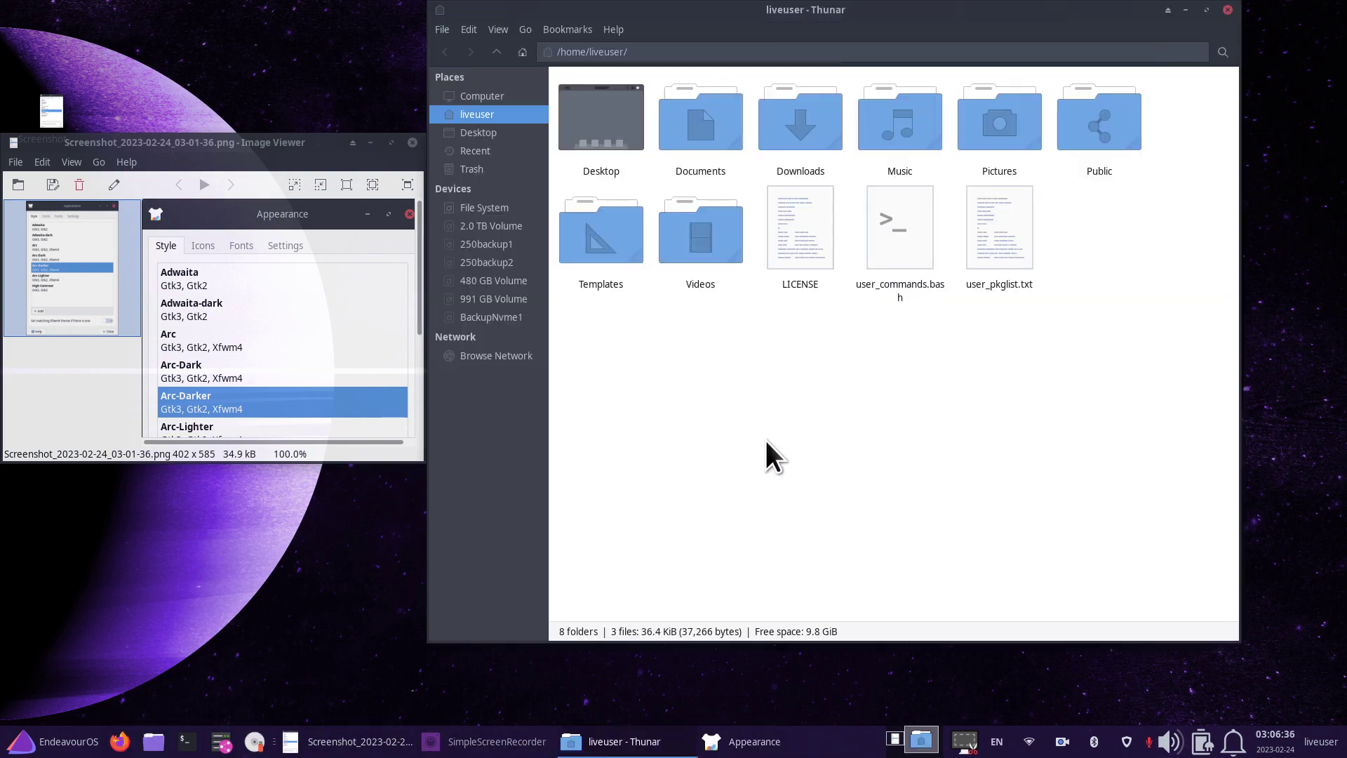
pyautogui.click(1187, 10)
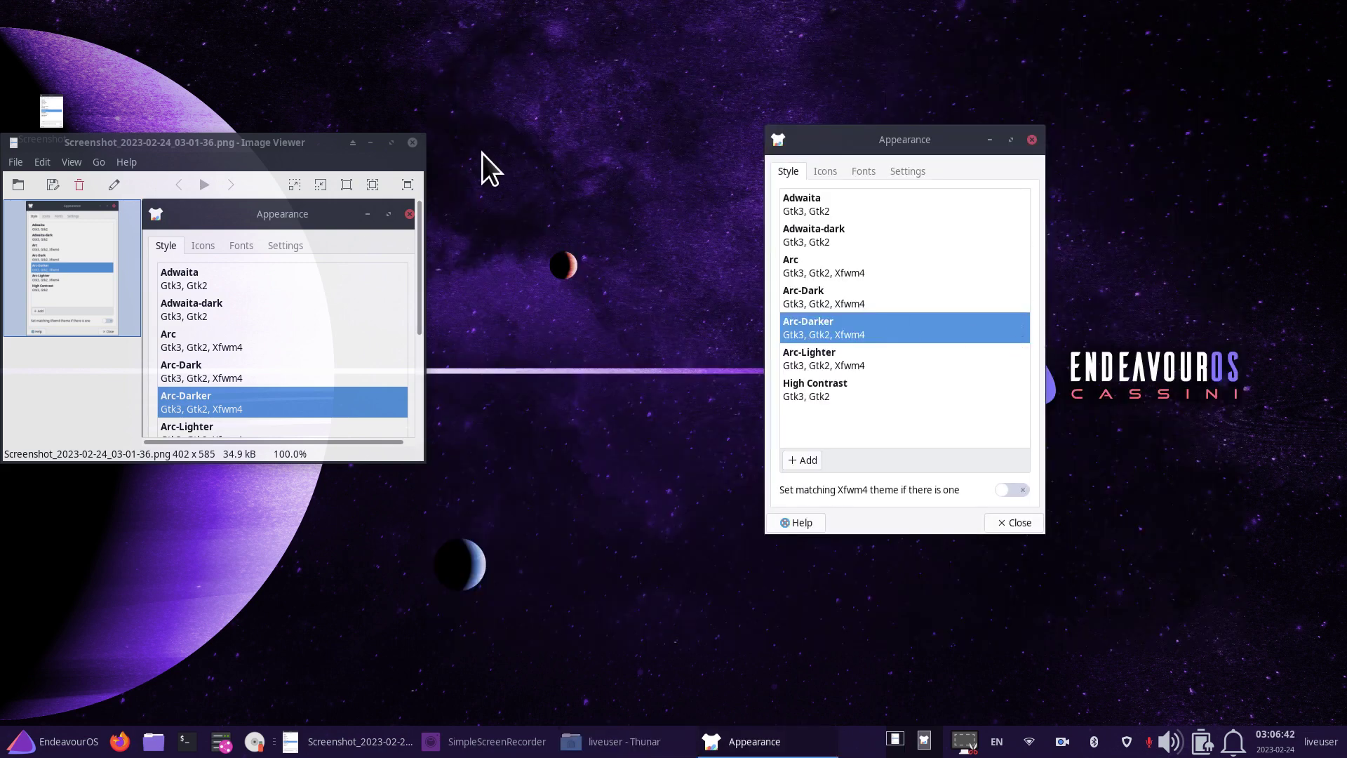
# Close the open screenshot image and display the available icon themes in the repositioned Appearance window.
pyautogui.click(413, 143)
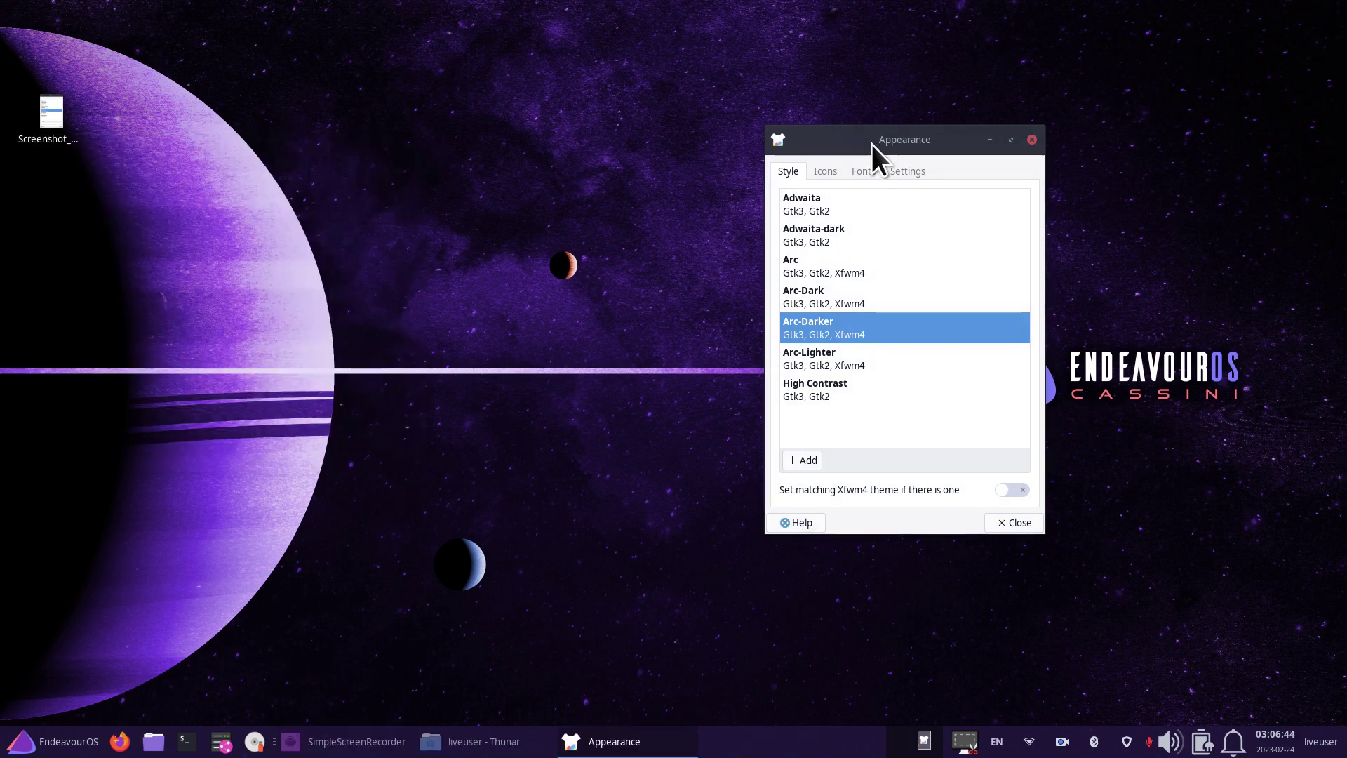
pyautogui.moveTo(871, 145); pyautogui.dragTo(753, 138)
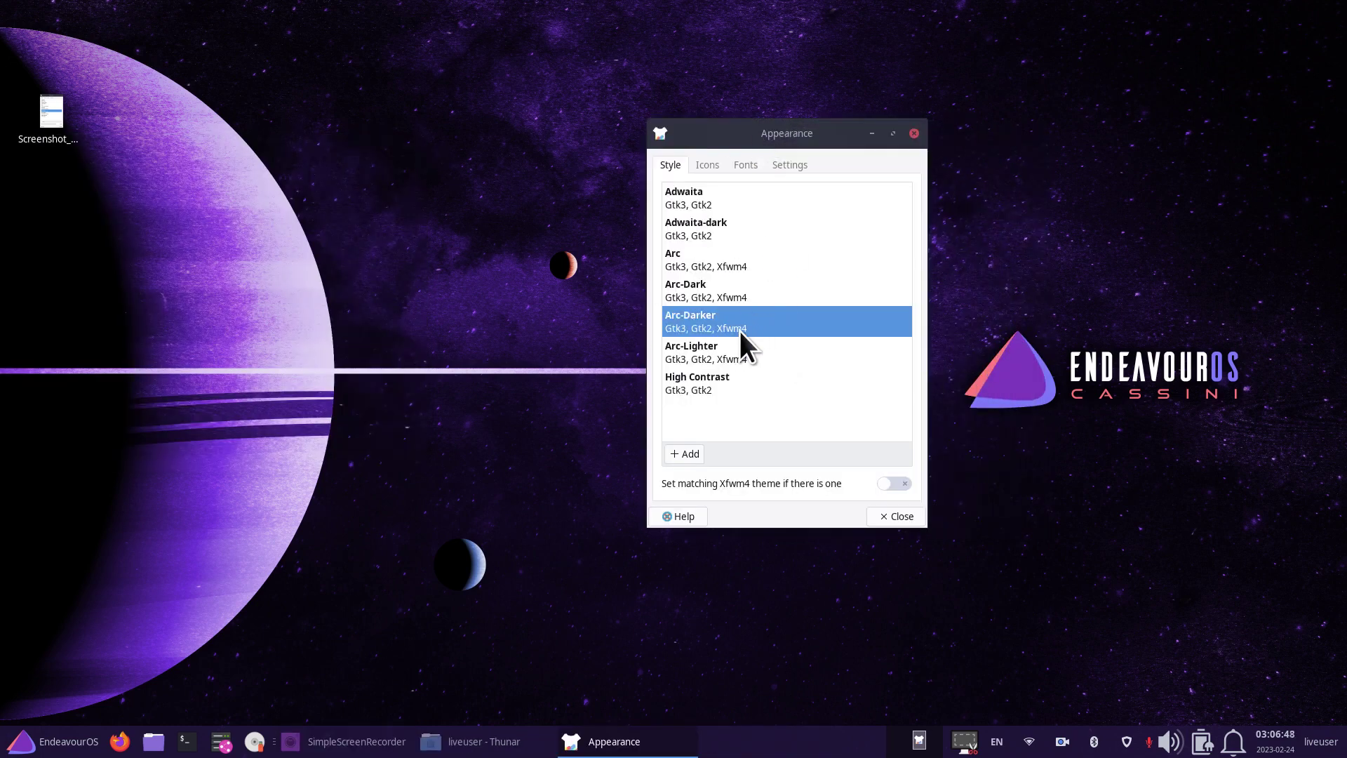
pyautogui.click(707, 165)
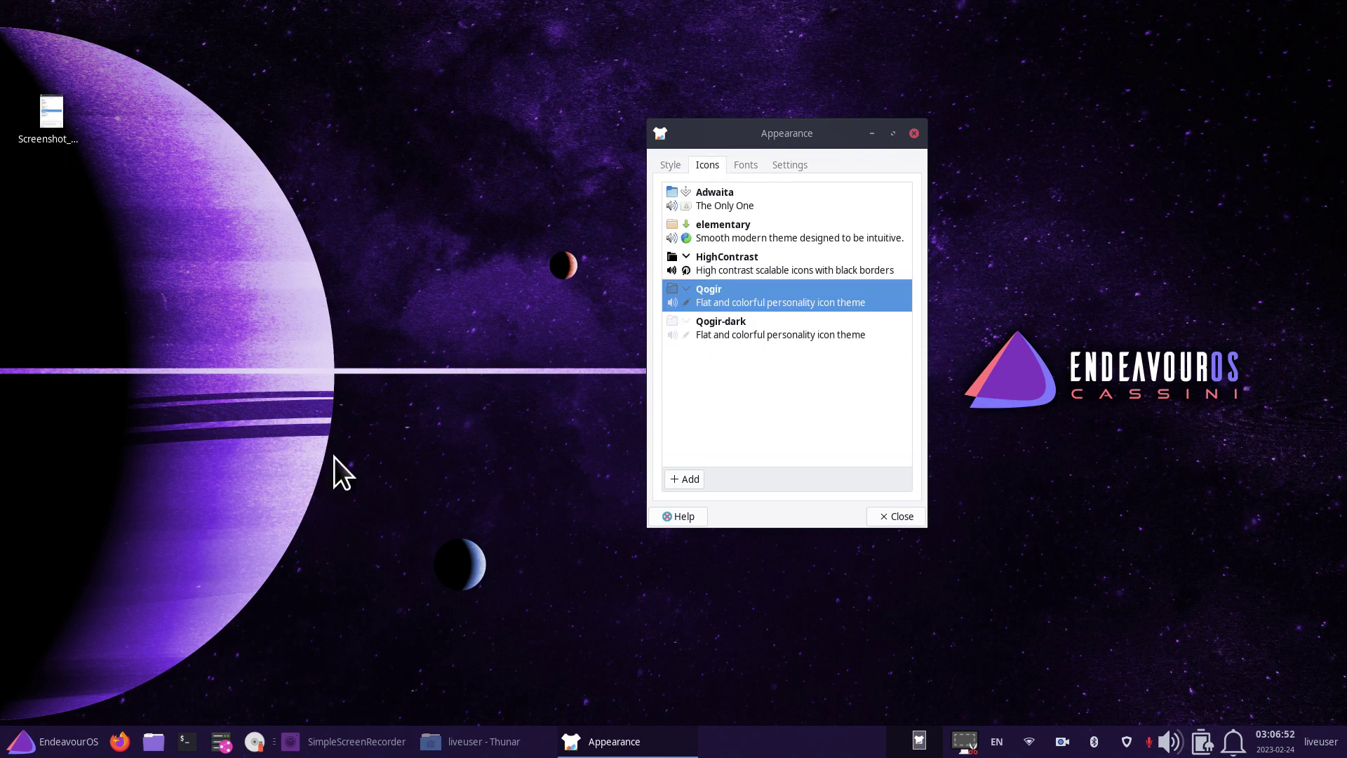
# Capture the active Appearance window with its border and save it to the Desktop as Screenshot_2023-02-24_03-07-00.png.
pyautogui.click(963, 745)
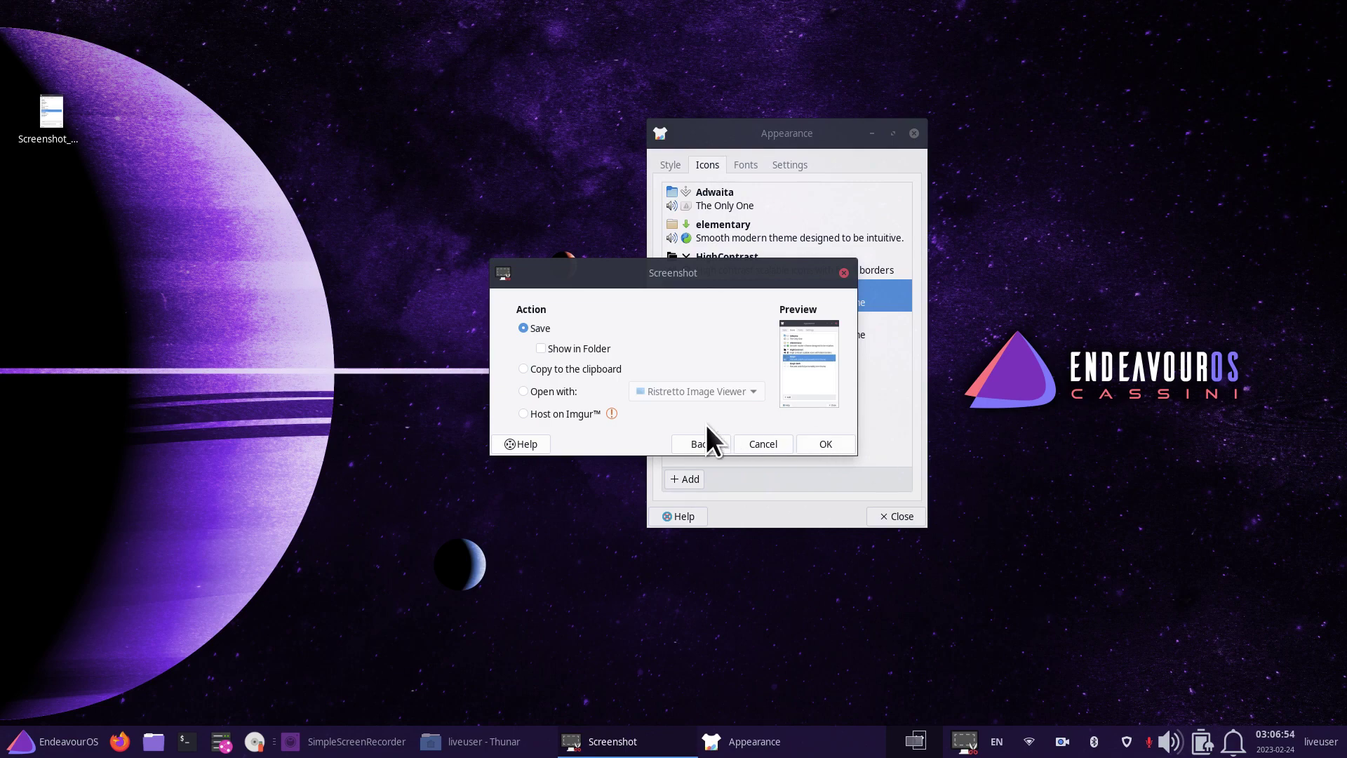
pyautogui.click(692, 440)
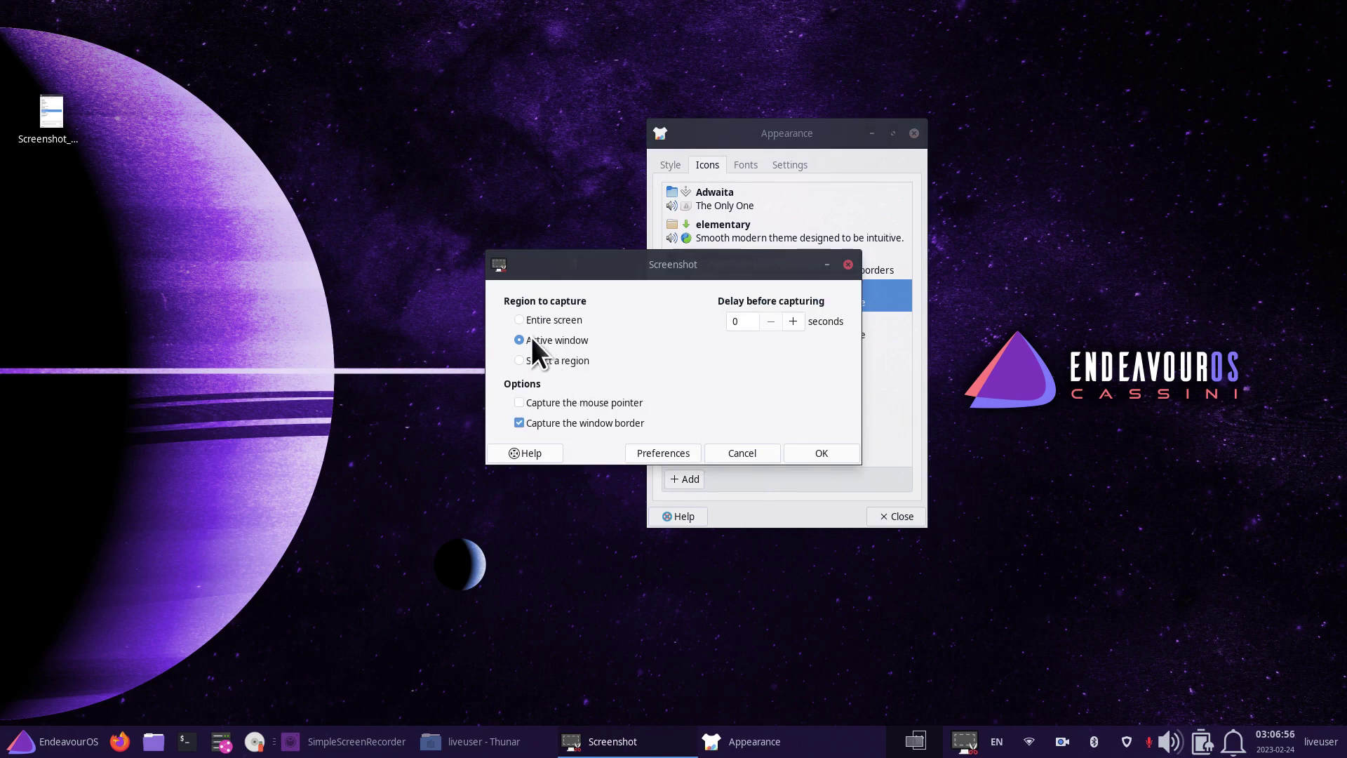
pyautogui.click(823, 449)
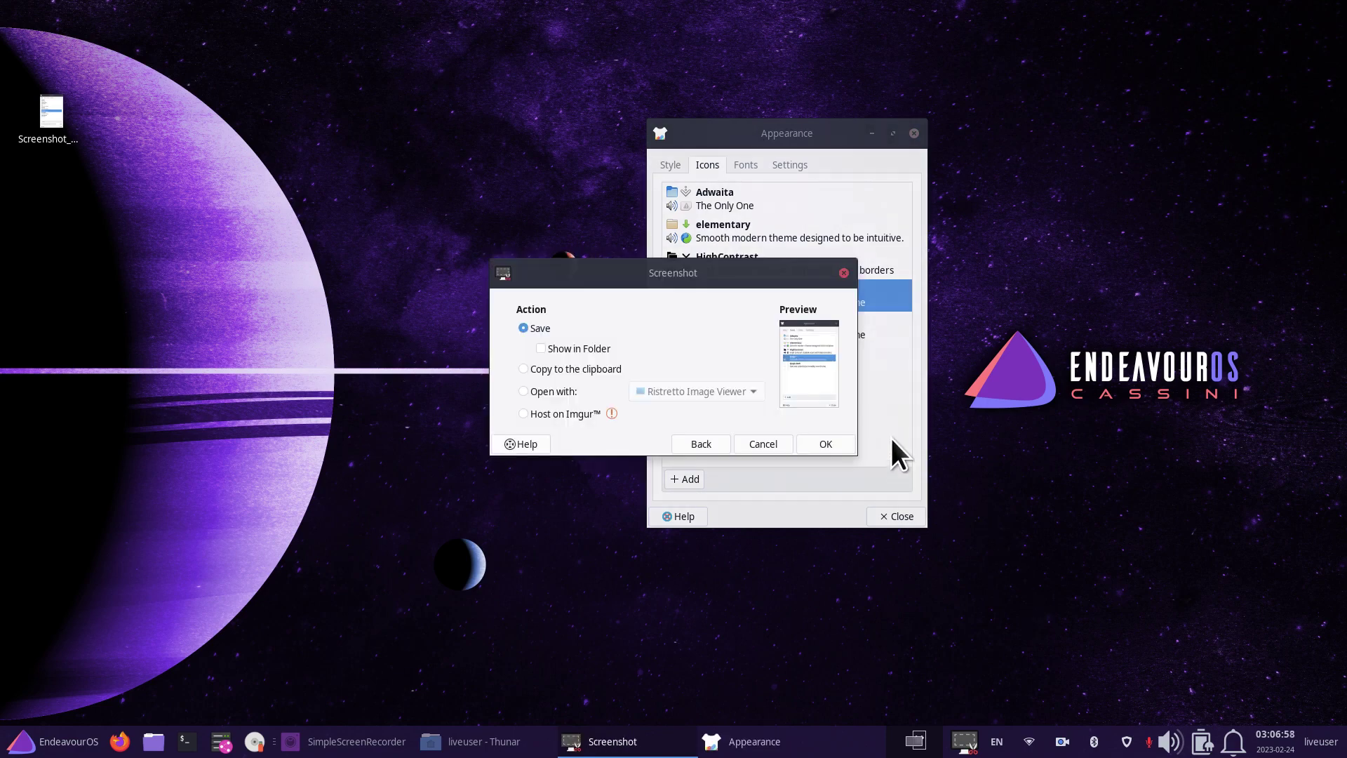
pyautogui.click(825, 443)
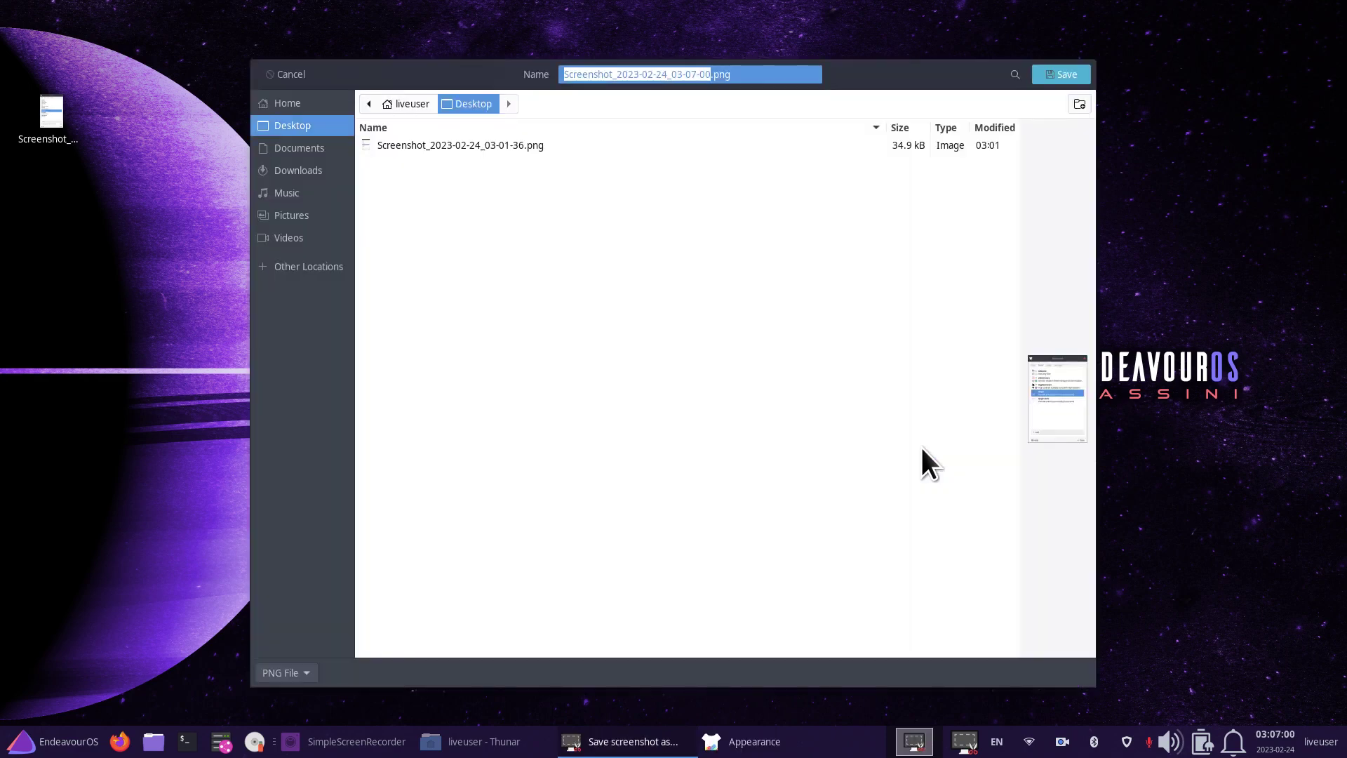
pyautogui.click(1073, 74)
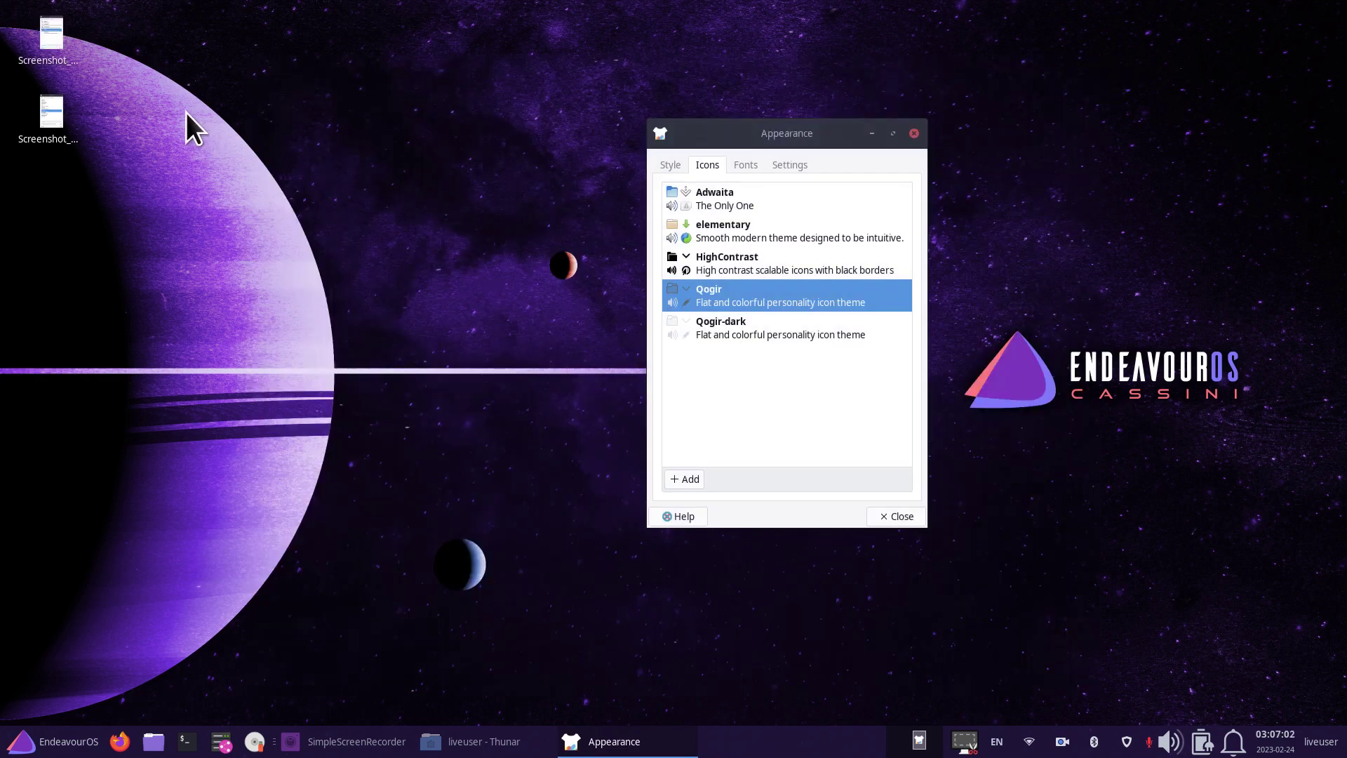
# Check the file properties of the newly saved screenshot on the desktop.
pyautogui.click(43, 32)
pyautogui.rightClick(43, 32)
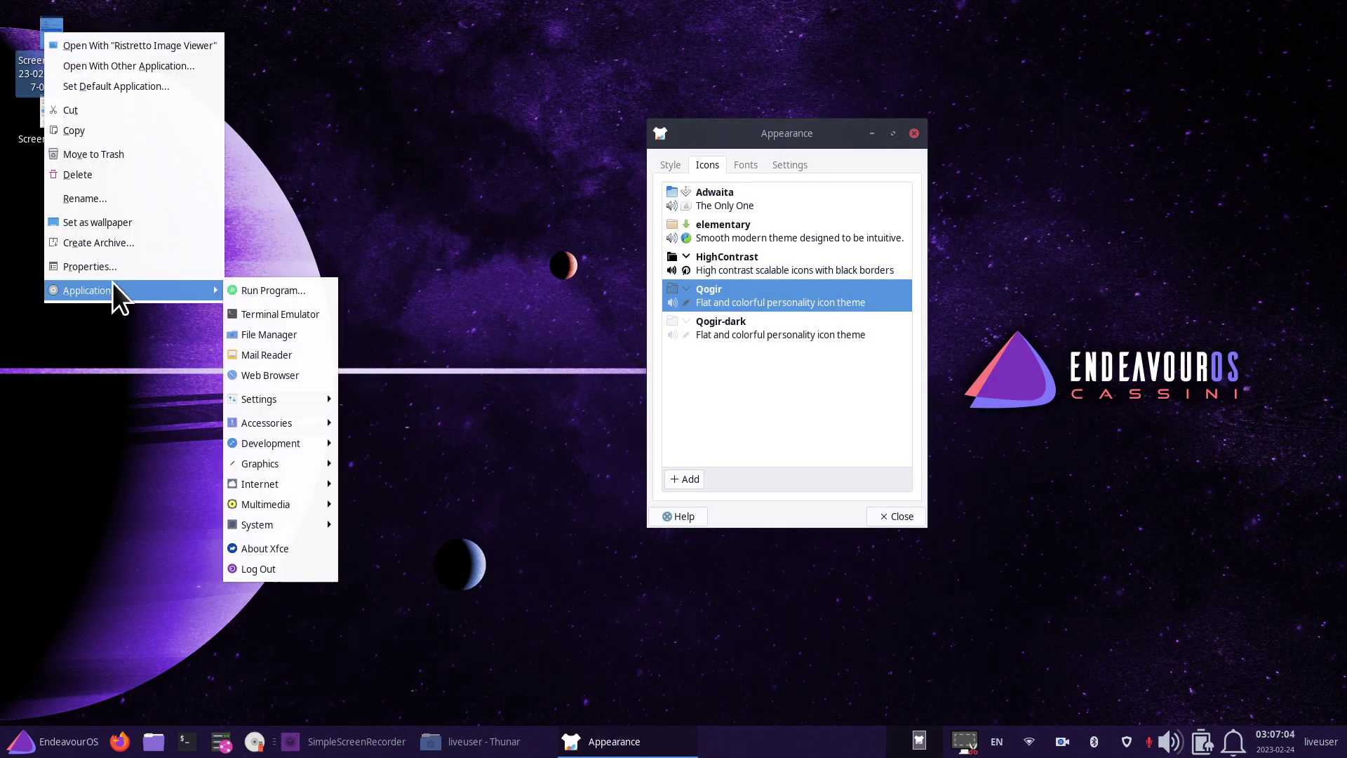
pyautogui.click(115, 266)
pyautogui.moveTo(577, 435); pyautogui.dragTo(612, 435)
pyautogui.click(841, 207)
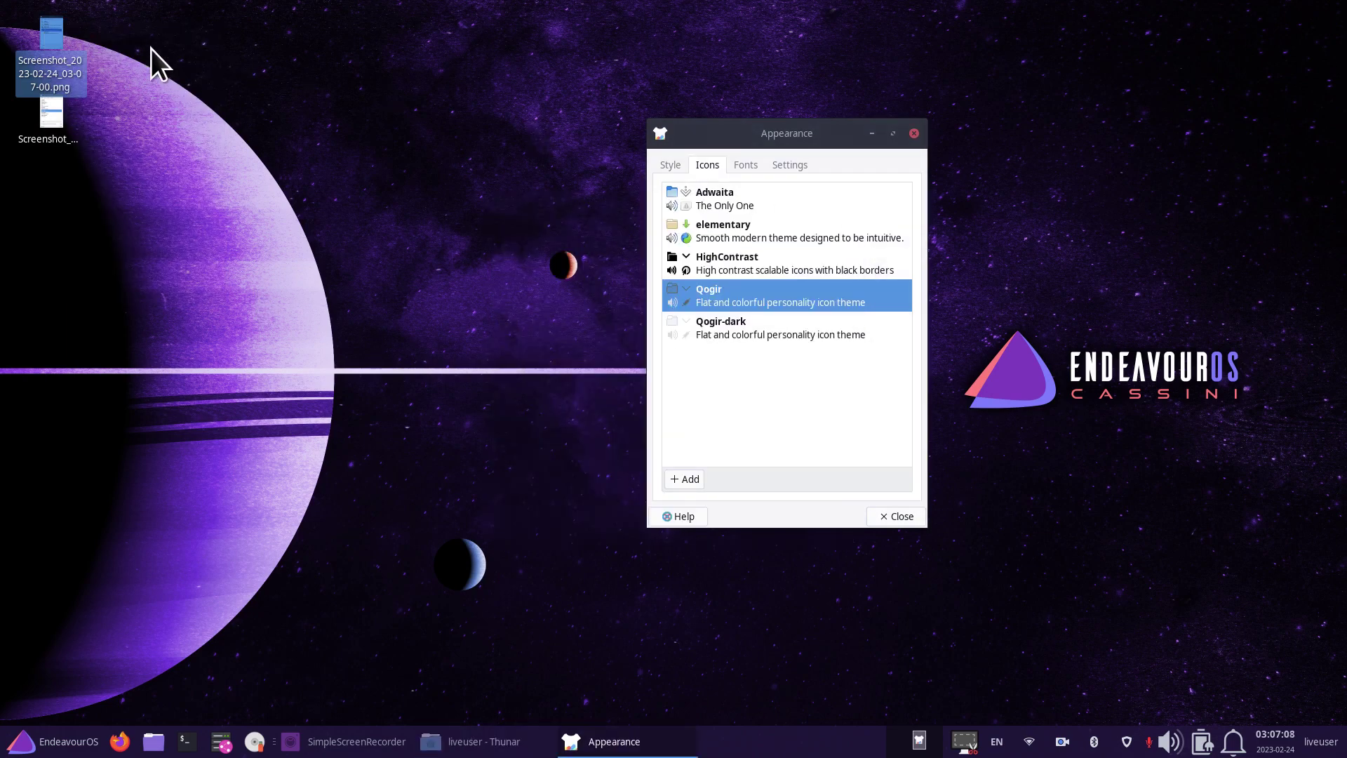
# Open the new screenshot in a restored, taller viewer window beside the Appearance window to compare the icon lists, and close it.
pyautogui.doubleClick(52, 38)
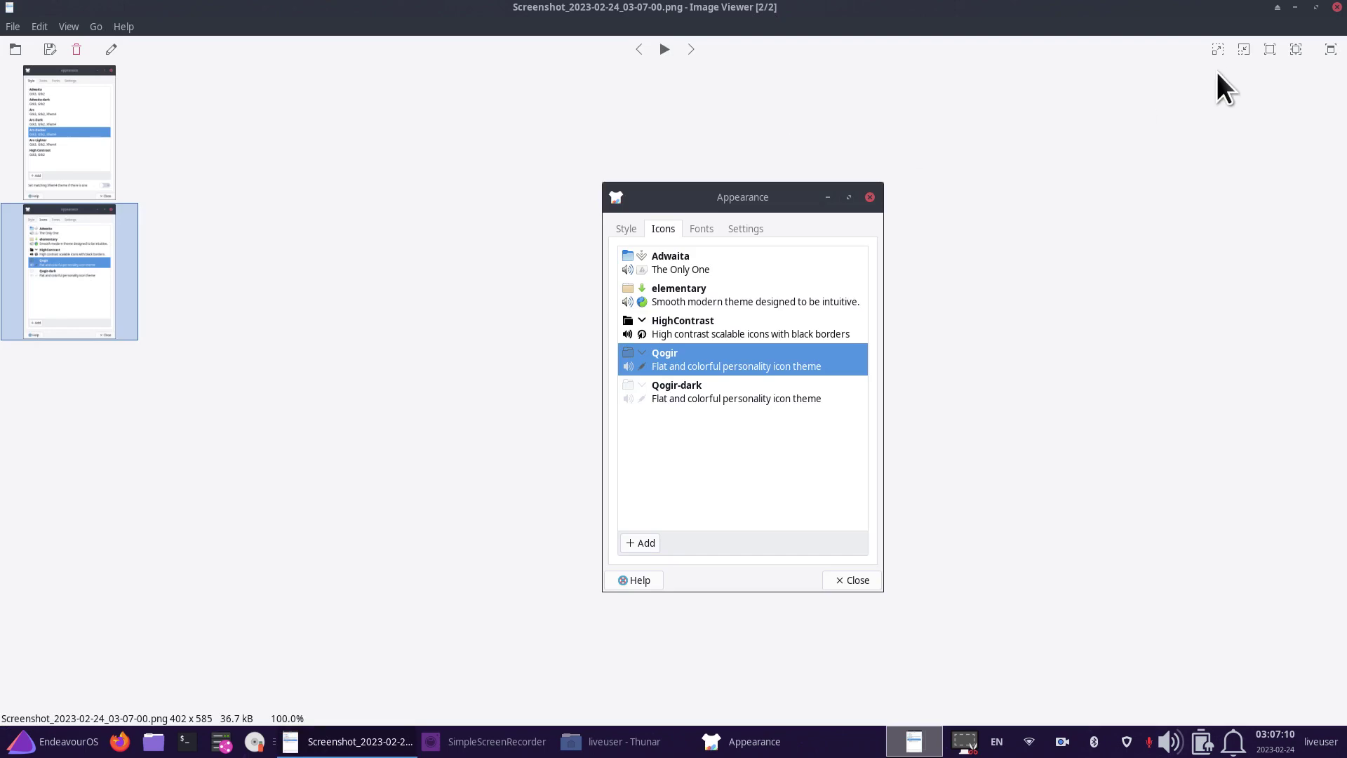
pyautogui.click(1312, 9)
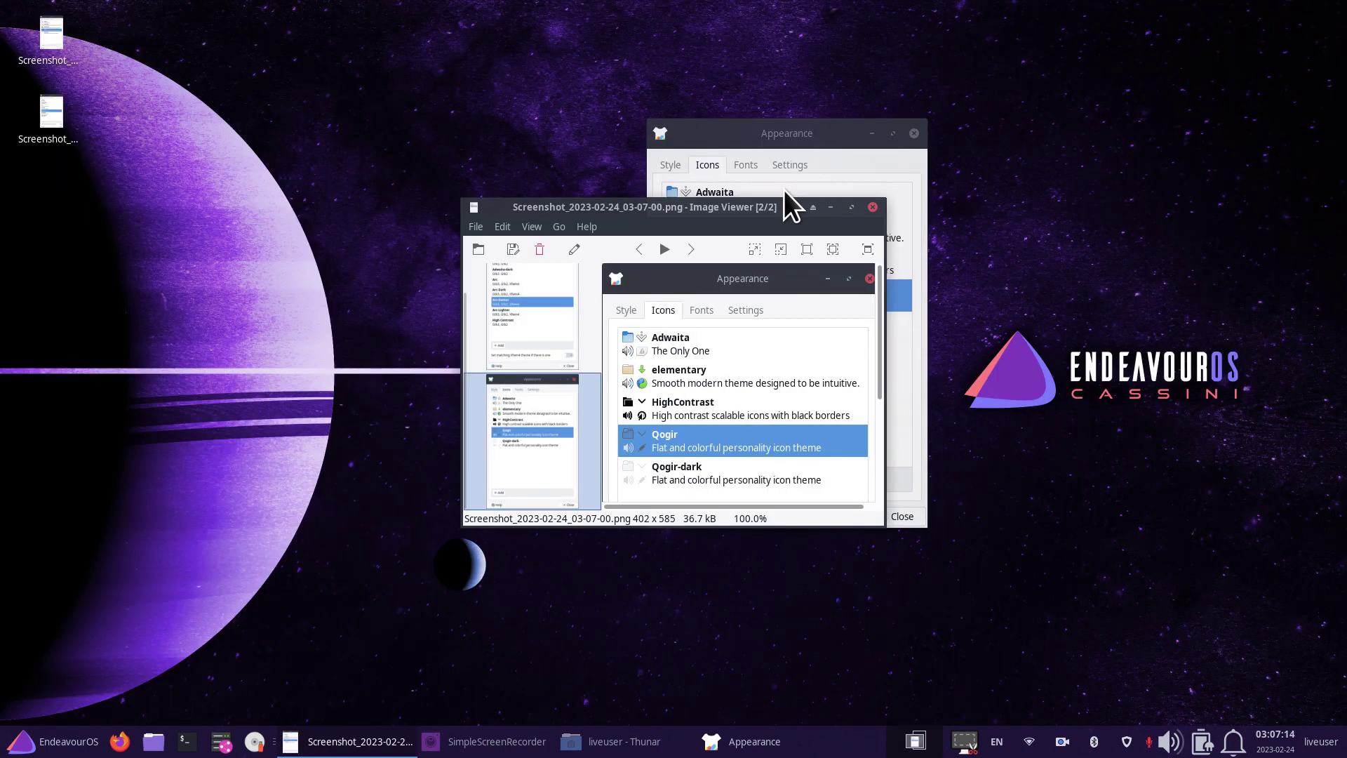
pyautogui.moveTo(771, 210); pyautogui.dragTo(483, 95)
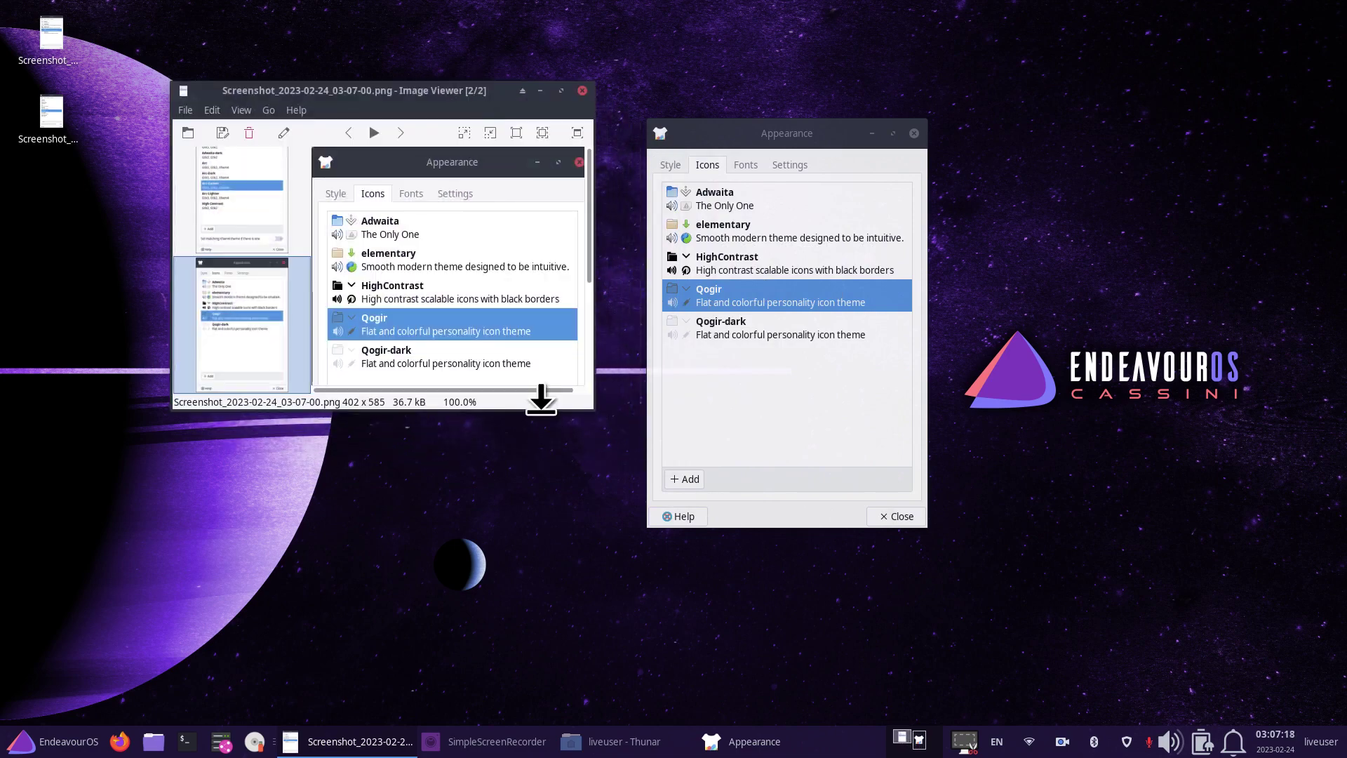
pyautogui.moveTo(541, 409); pyautogui.dragTo(541, 506)
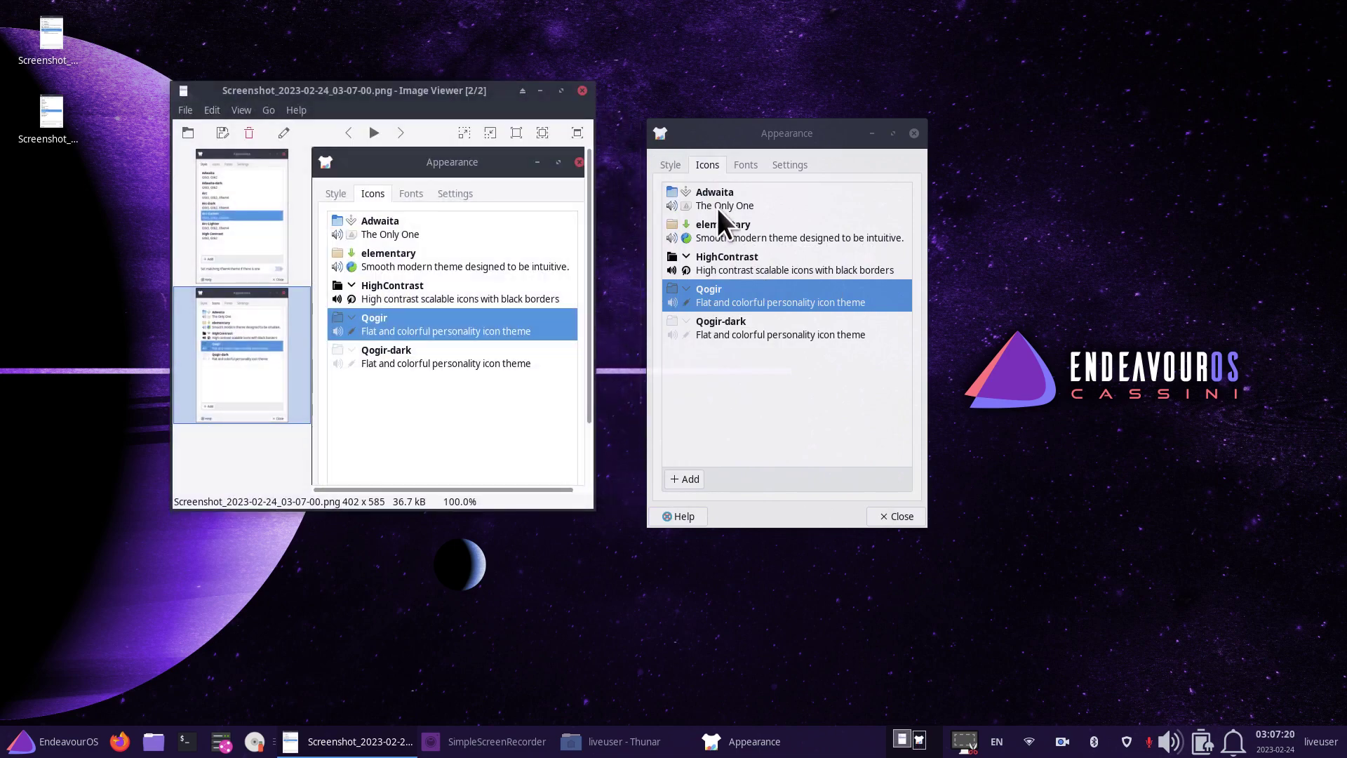
pyautogui.moveTo(449, 90); pyautogui.dragTo(365, 88)
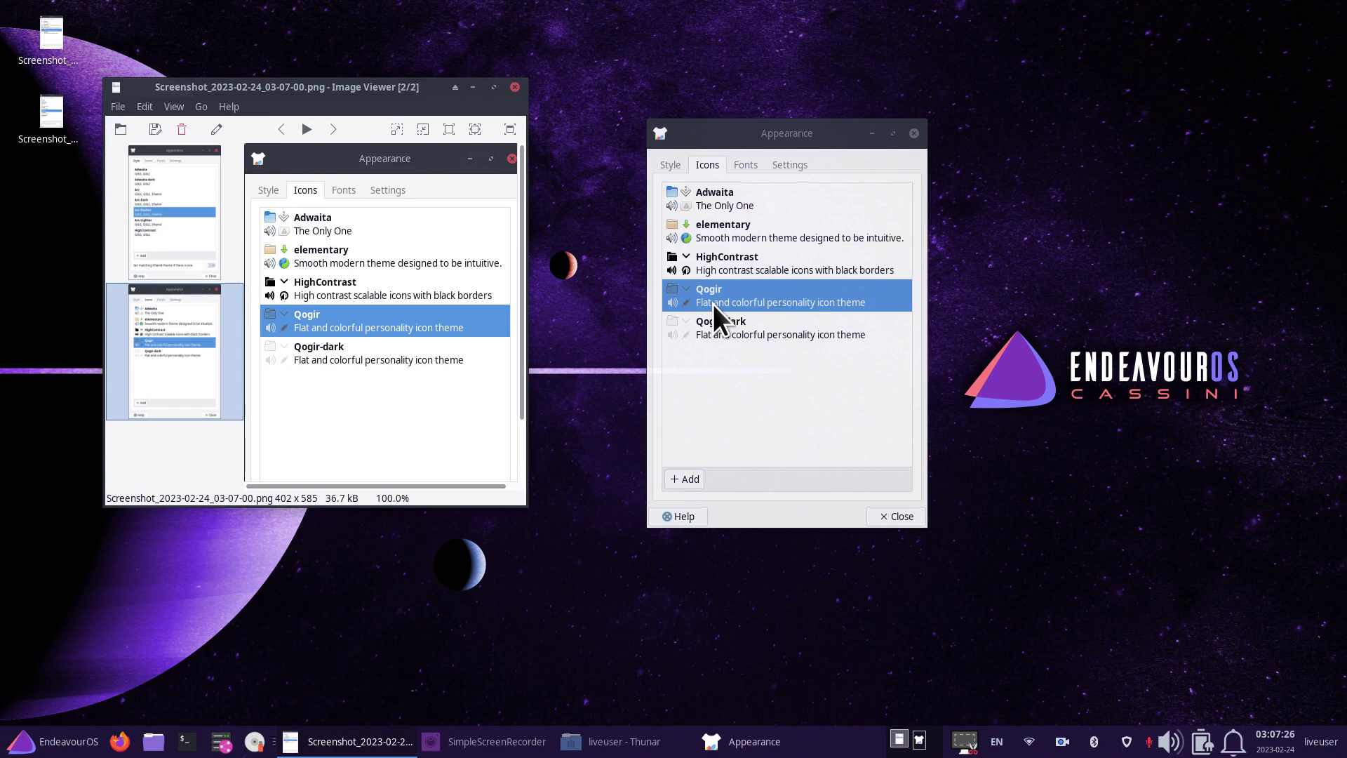
pyautogui.click(515, 88)
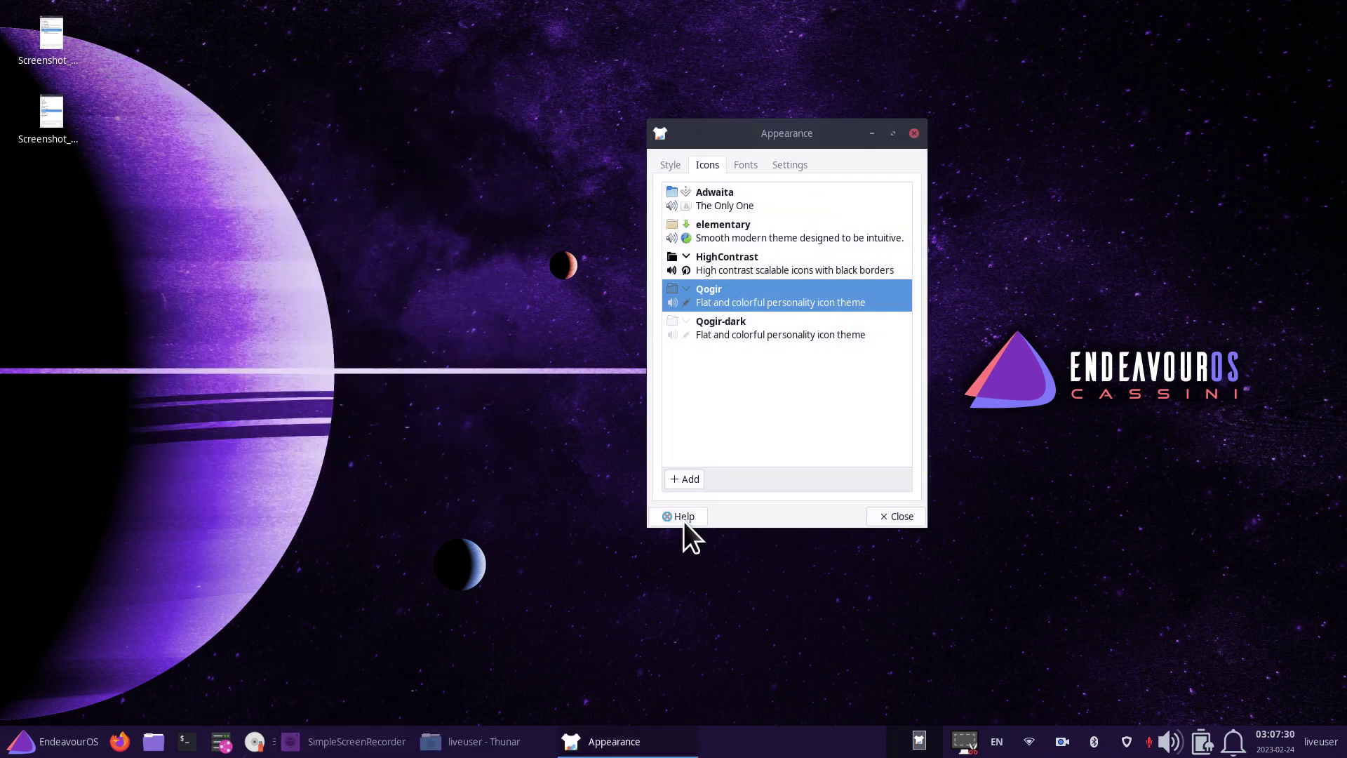
# Apply the Adwaita icon theme and check its icons in the applications menu and the file manager, closing both.
pyautogui.click(705, 191)
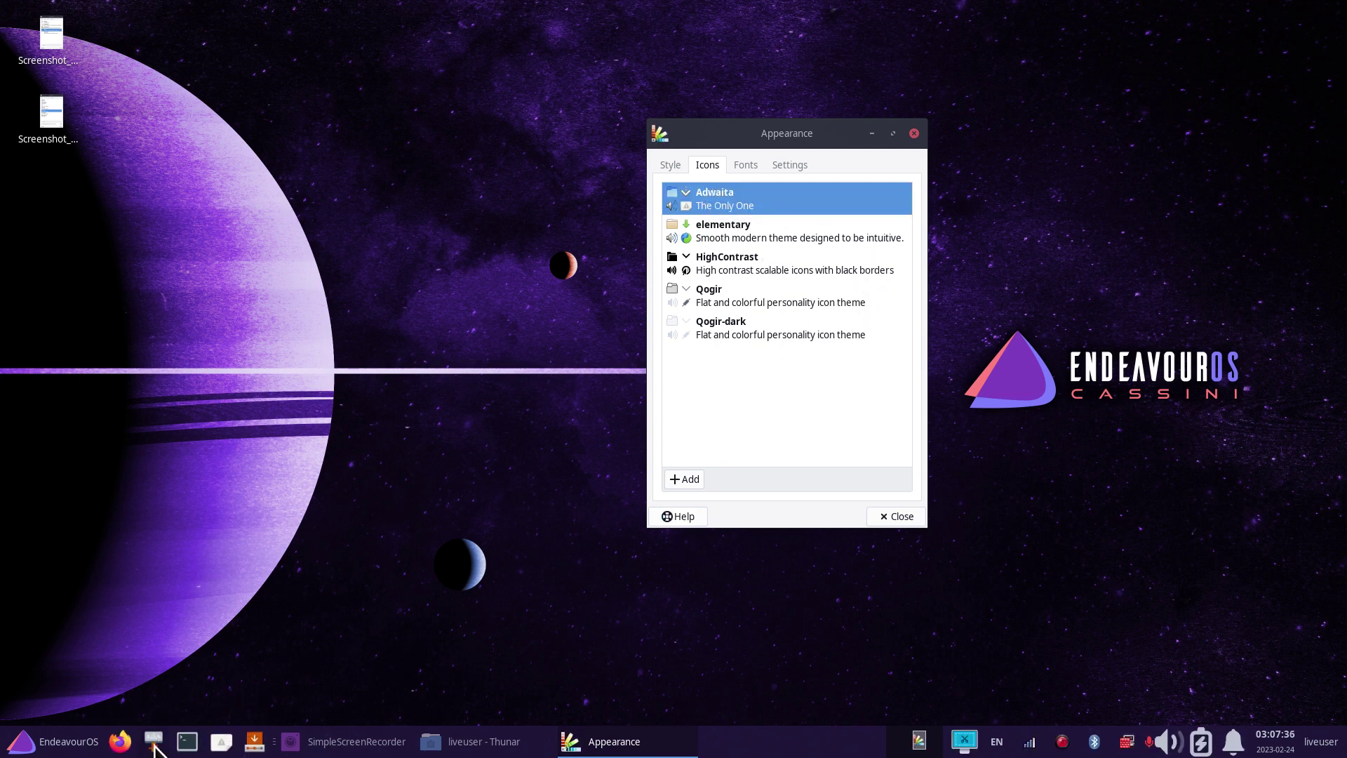
pyautogui.click(41, 751)
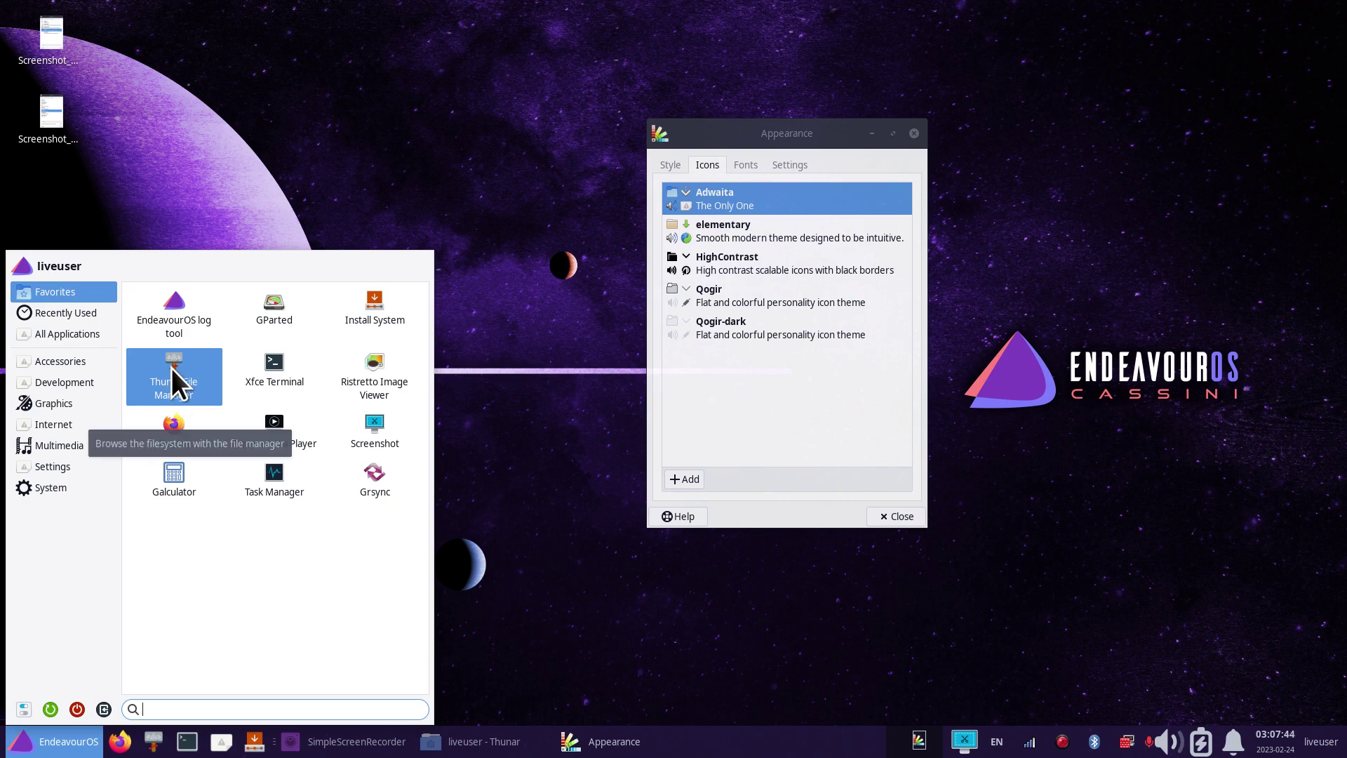
pyautogui.click(567, 519)
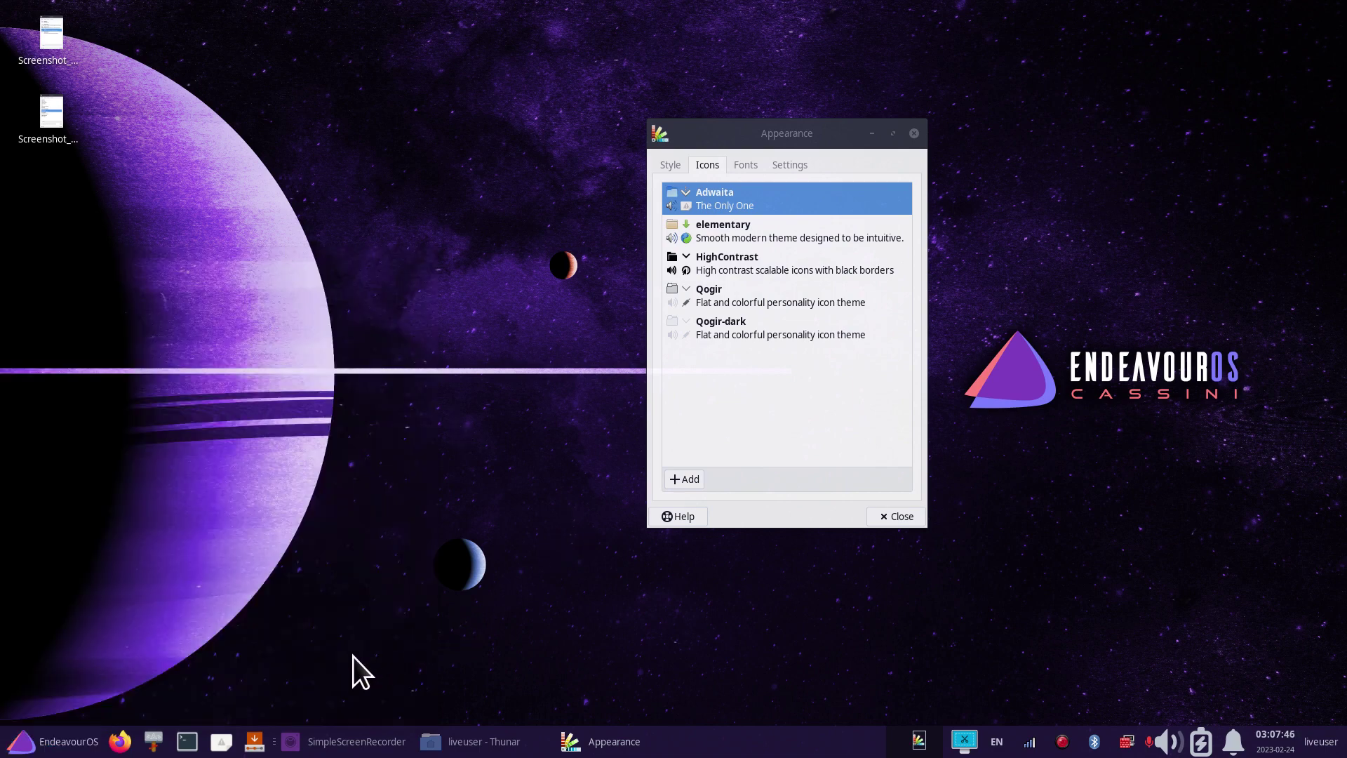
pyautogui.click(471, 740)
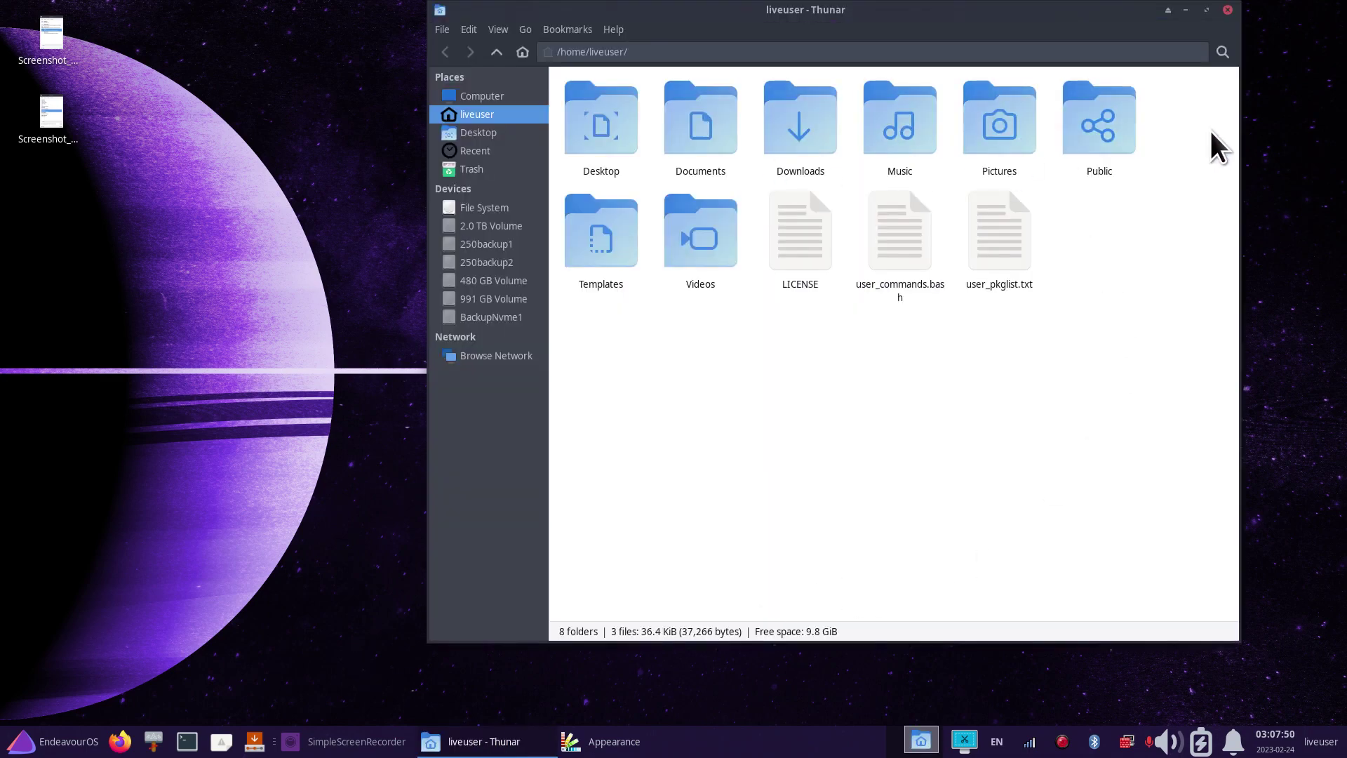
pyautogui.click(1226, 11)
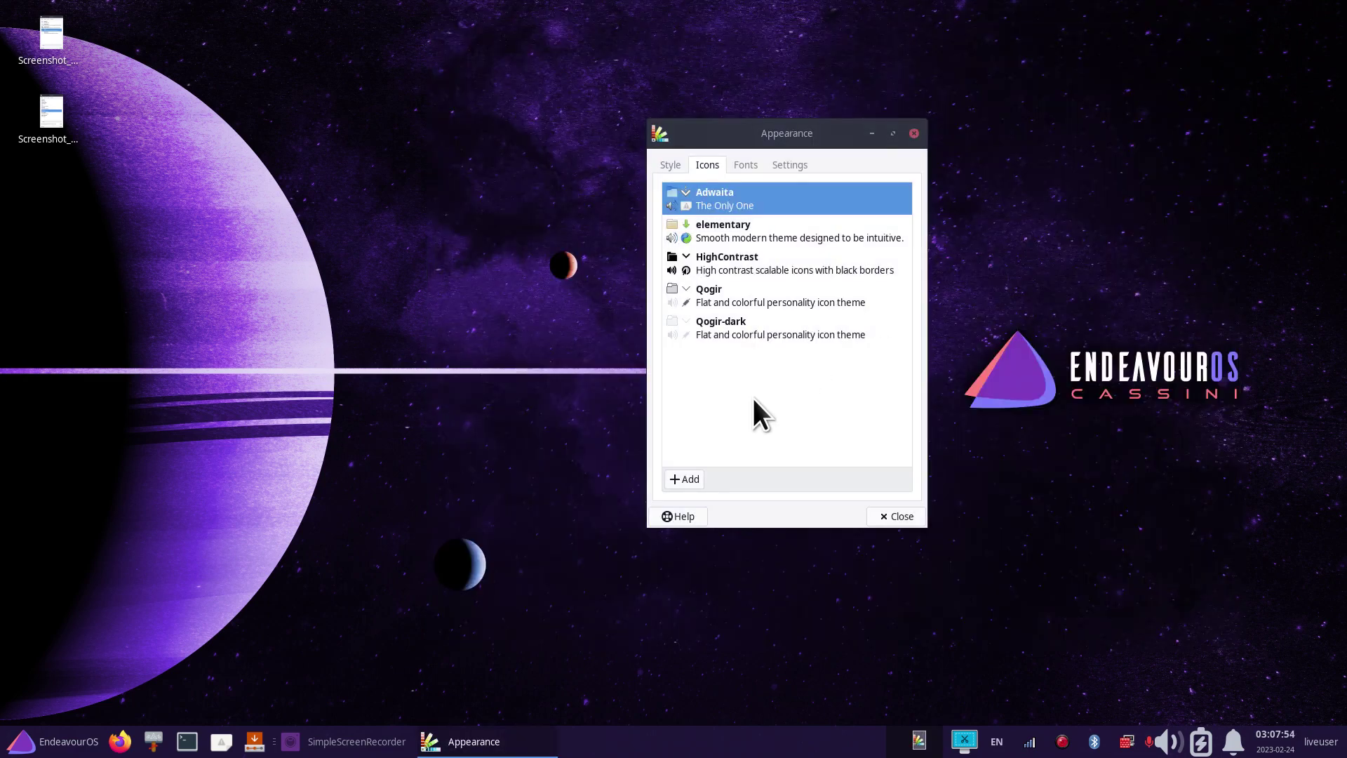
# Apply the elementary icon theme and check its icons in the applications menu and a new file manager window.
pyautogui.click(742, 229)
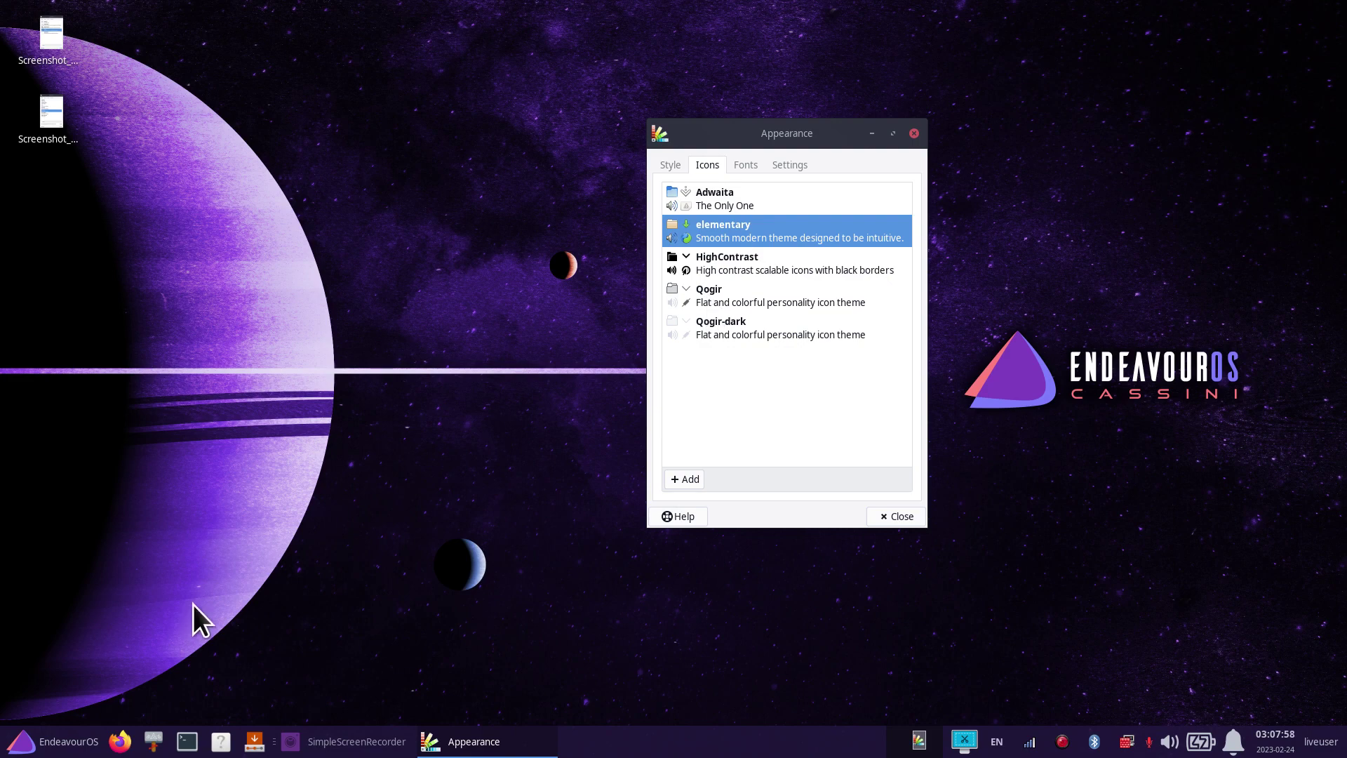
pyautogui.click(63, 740)
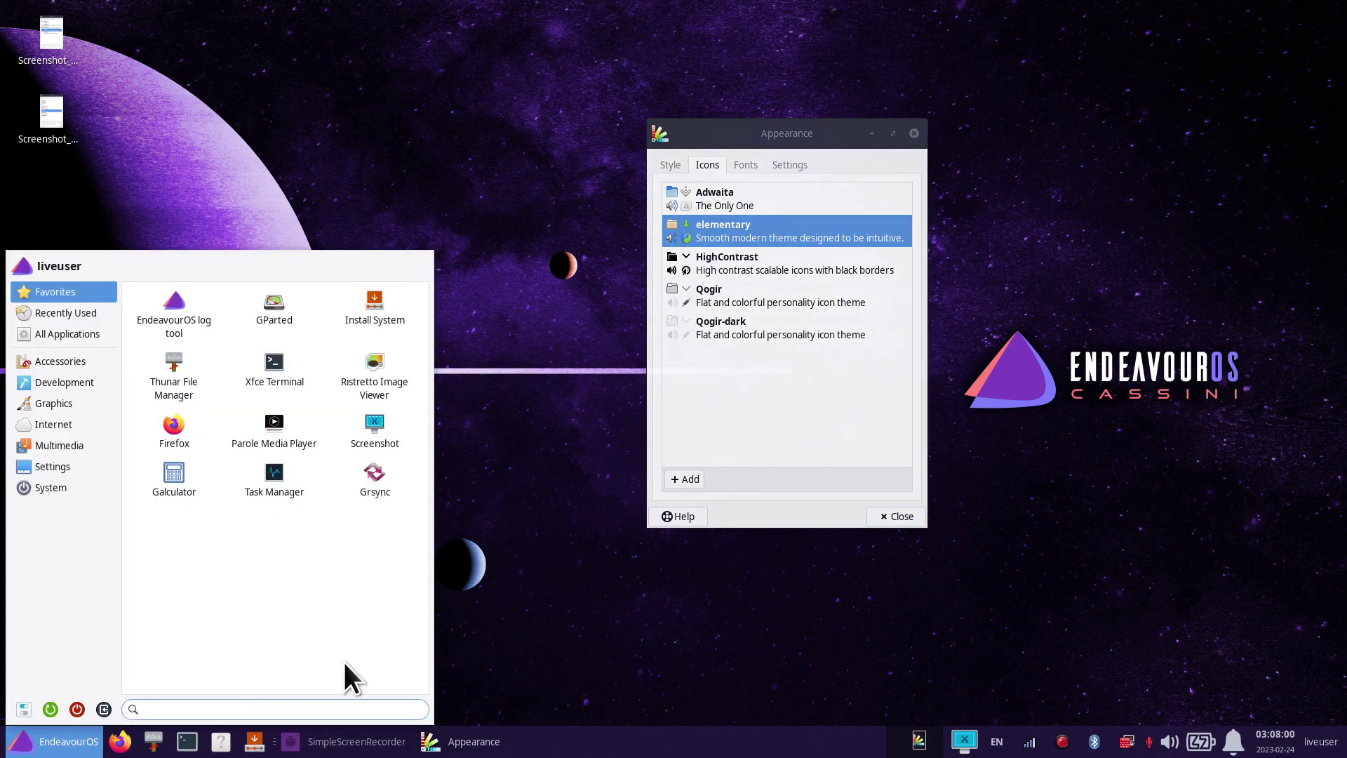
pyautogui.click(623, 670)
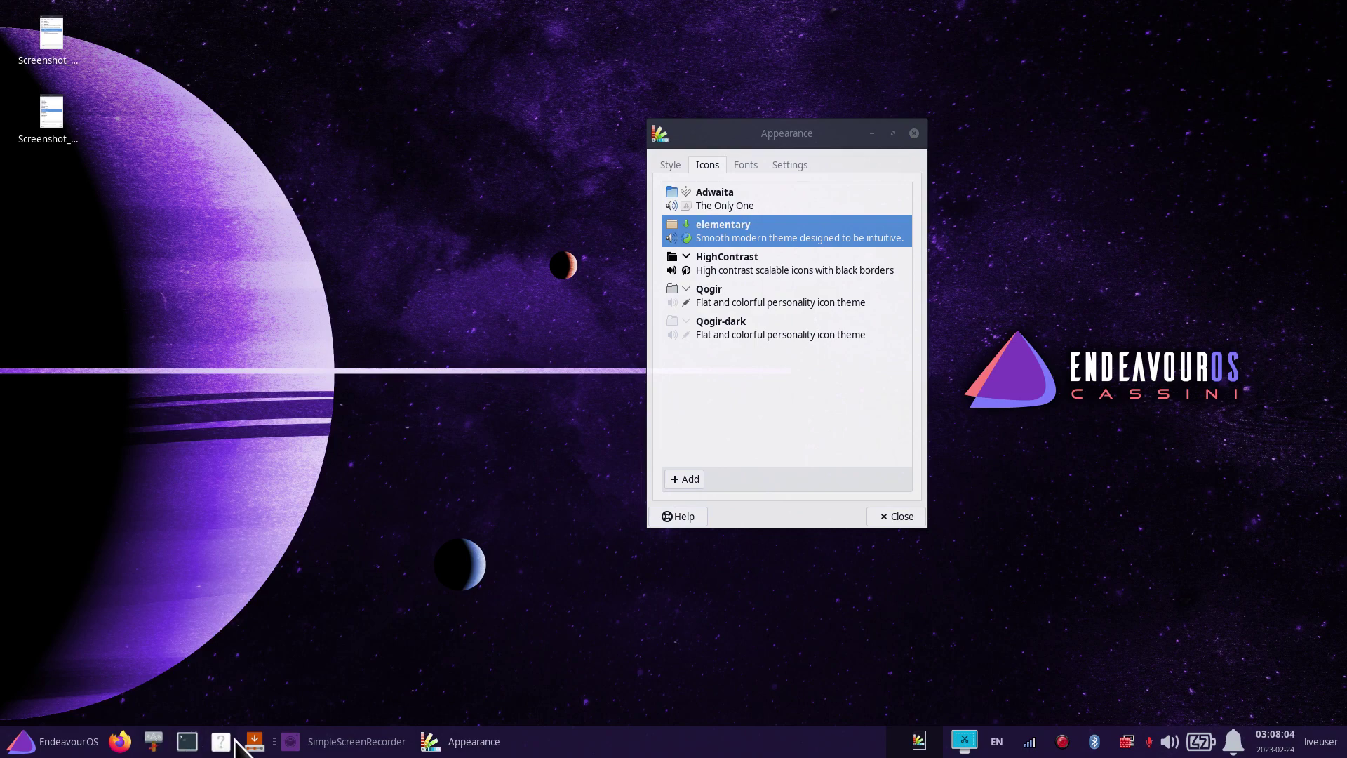
pyautogui.click(153, 741)
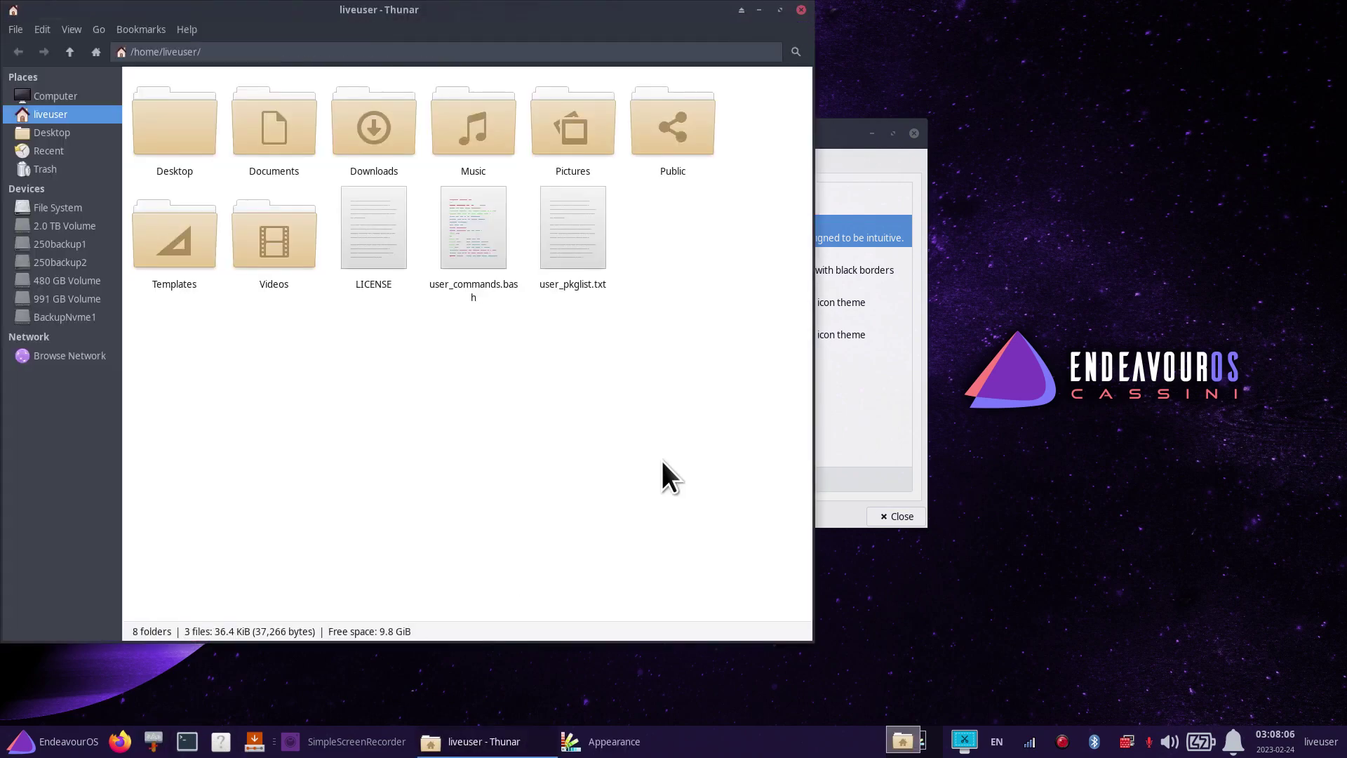
# Arrange the Appearance and file manager windows side by side, and enlarge the file manager's icons for previewing themes.
pyautogui.moveTo(839, 138); pyautogui.dragTo(1100, 94)
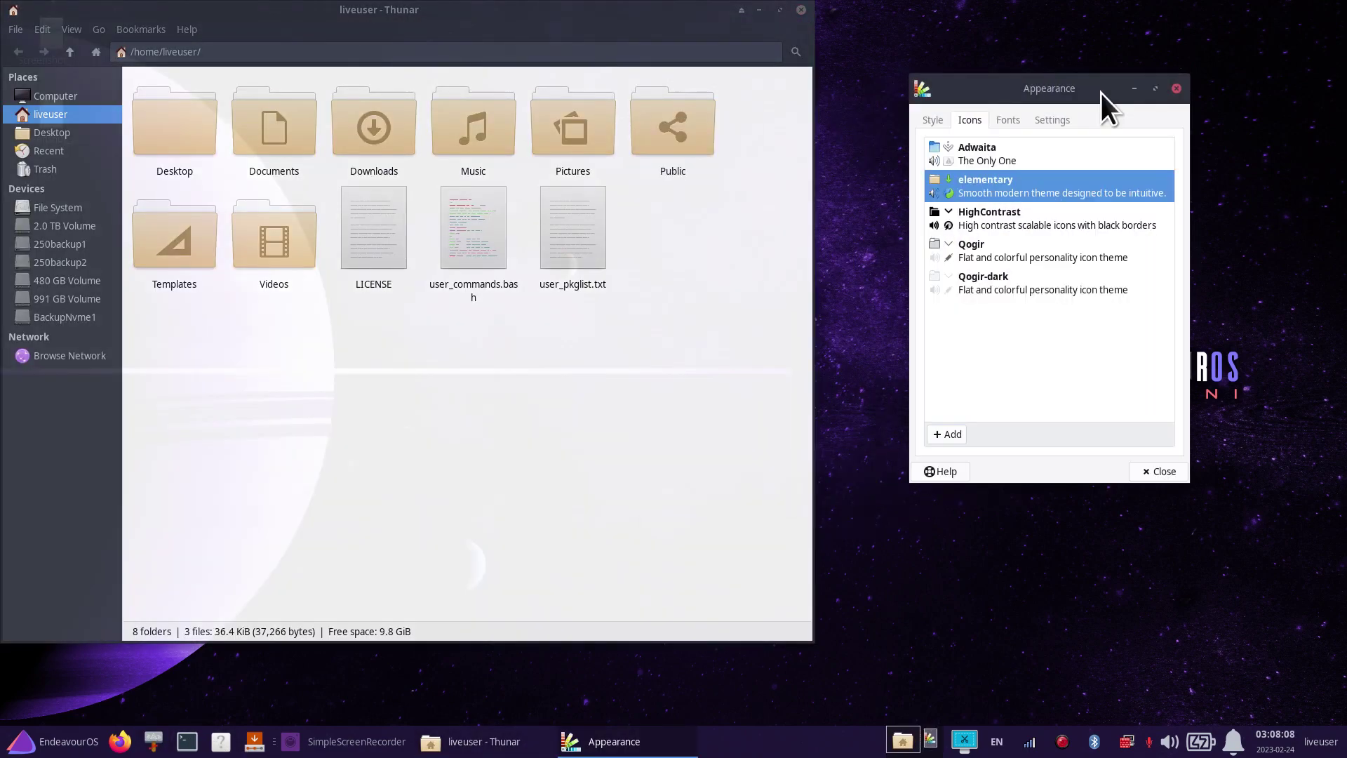
pyautogui.moveTo(654, 27); pyautogui.dragTo(730, 75)
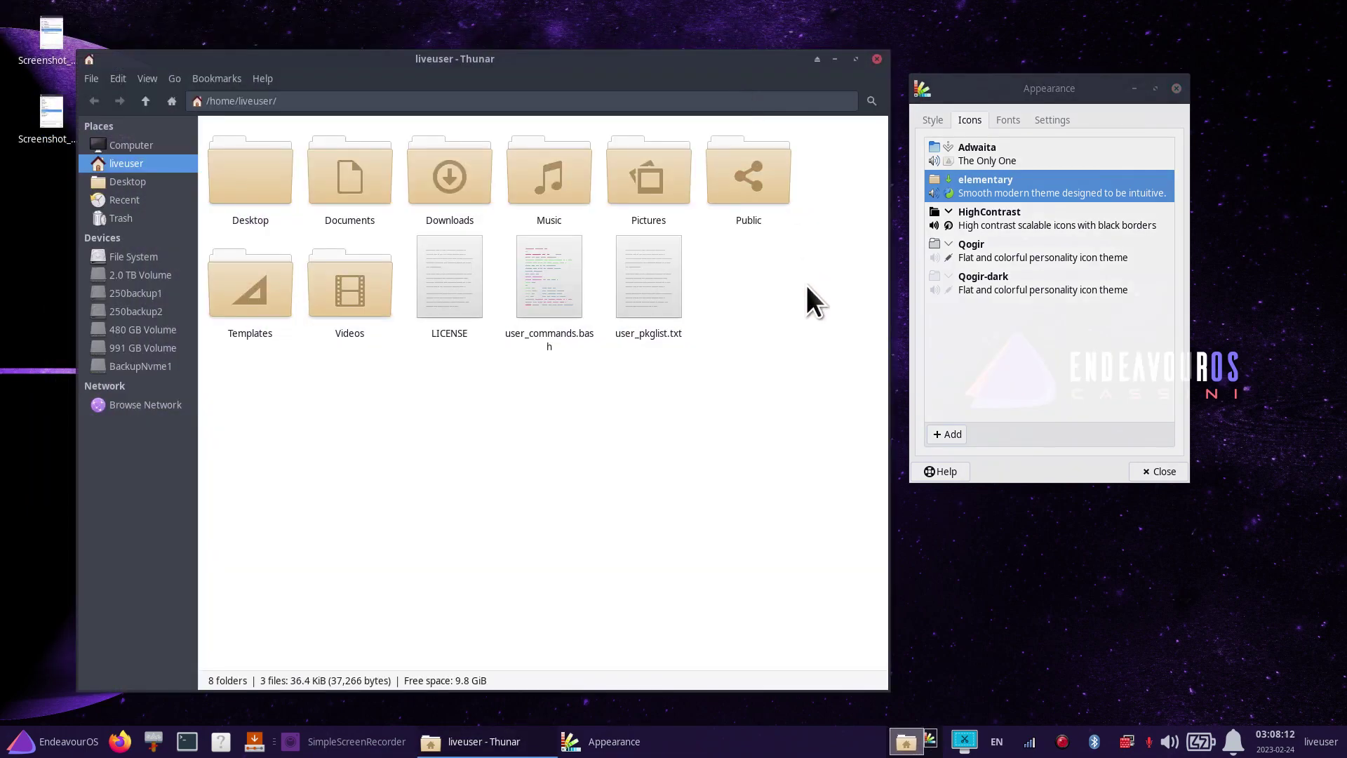
pyautogui.hotkey('ctrl', '+')
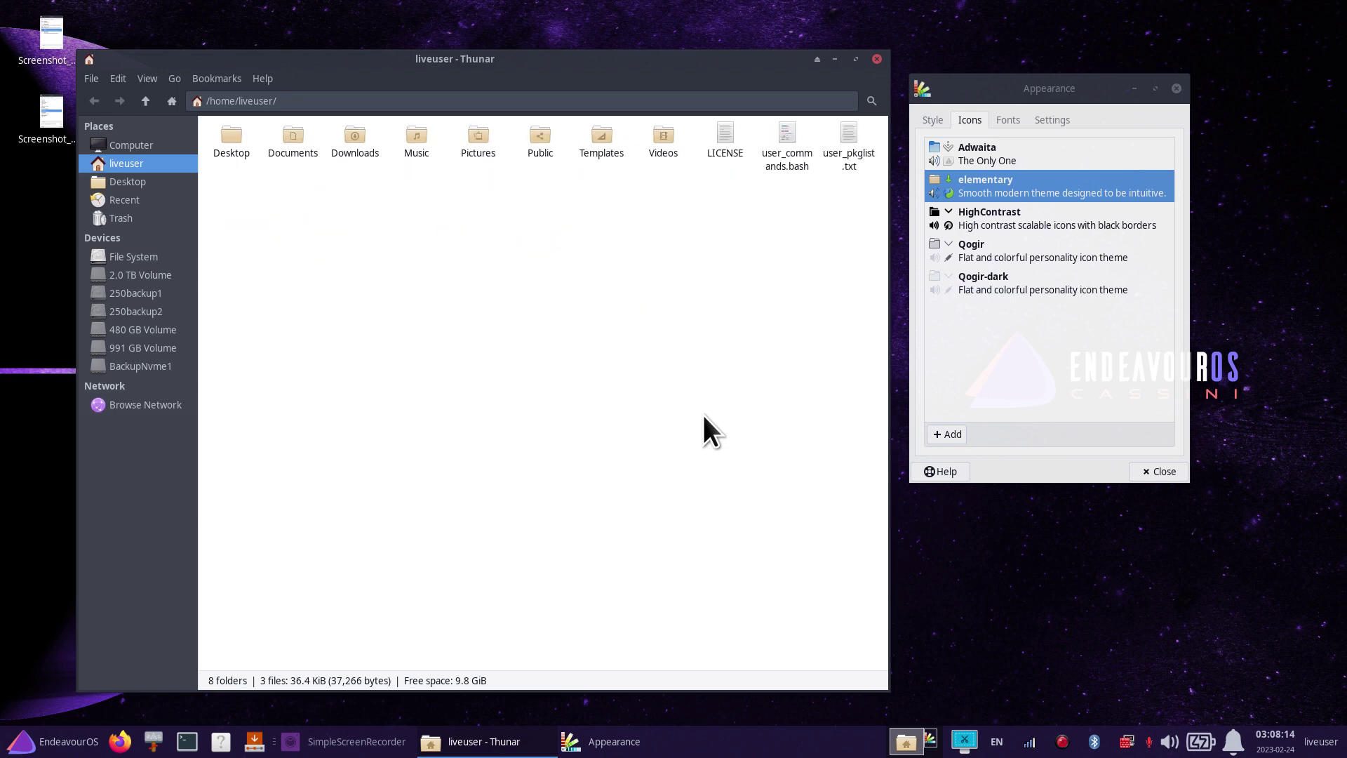
pyautogui.click(147, 79)
pyautogui.click(514, 486)
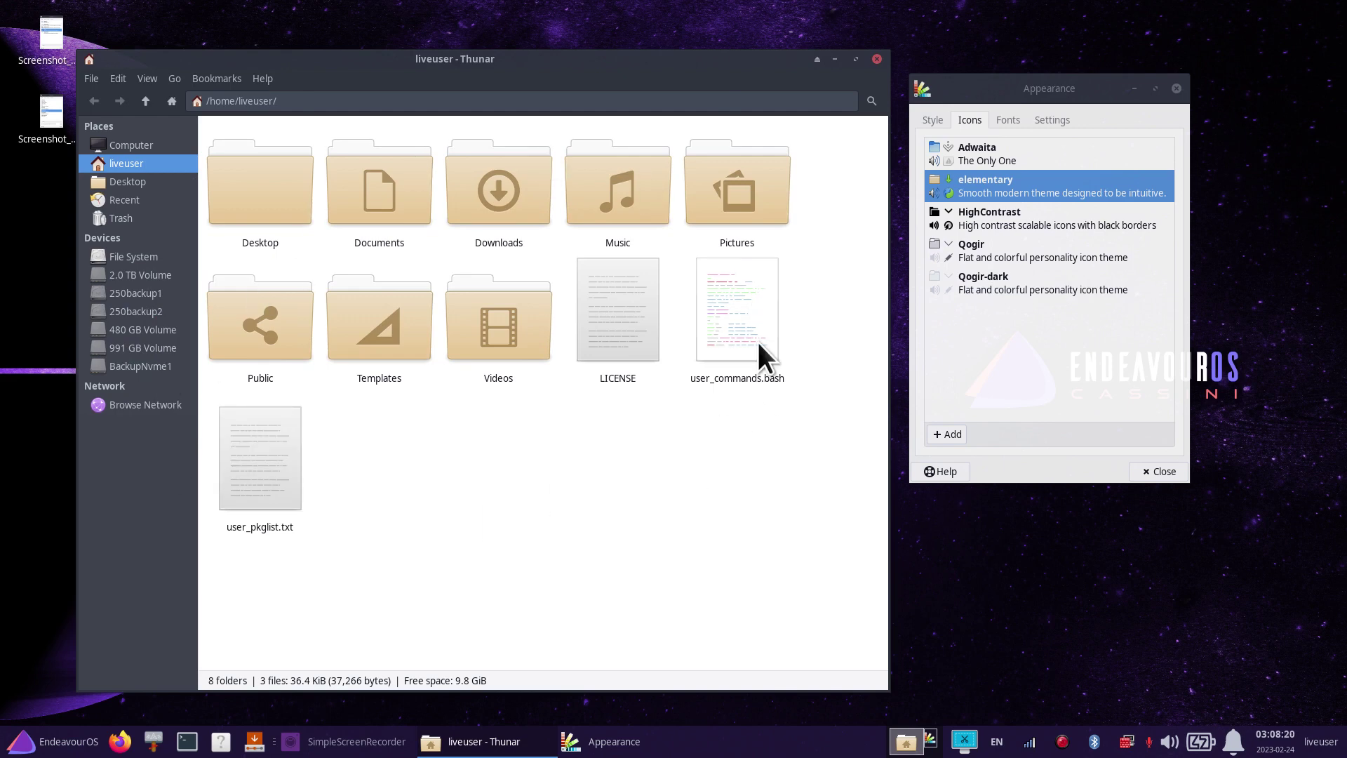
# Apply the HighContrast icon theme and check its icons in the file manager and the applications menu.
pyautogui.click(978, 213)
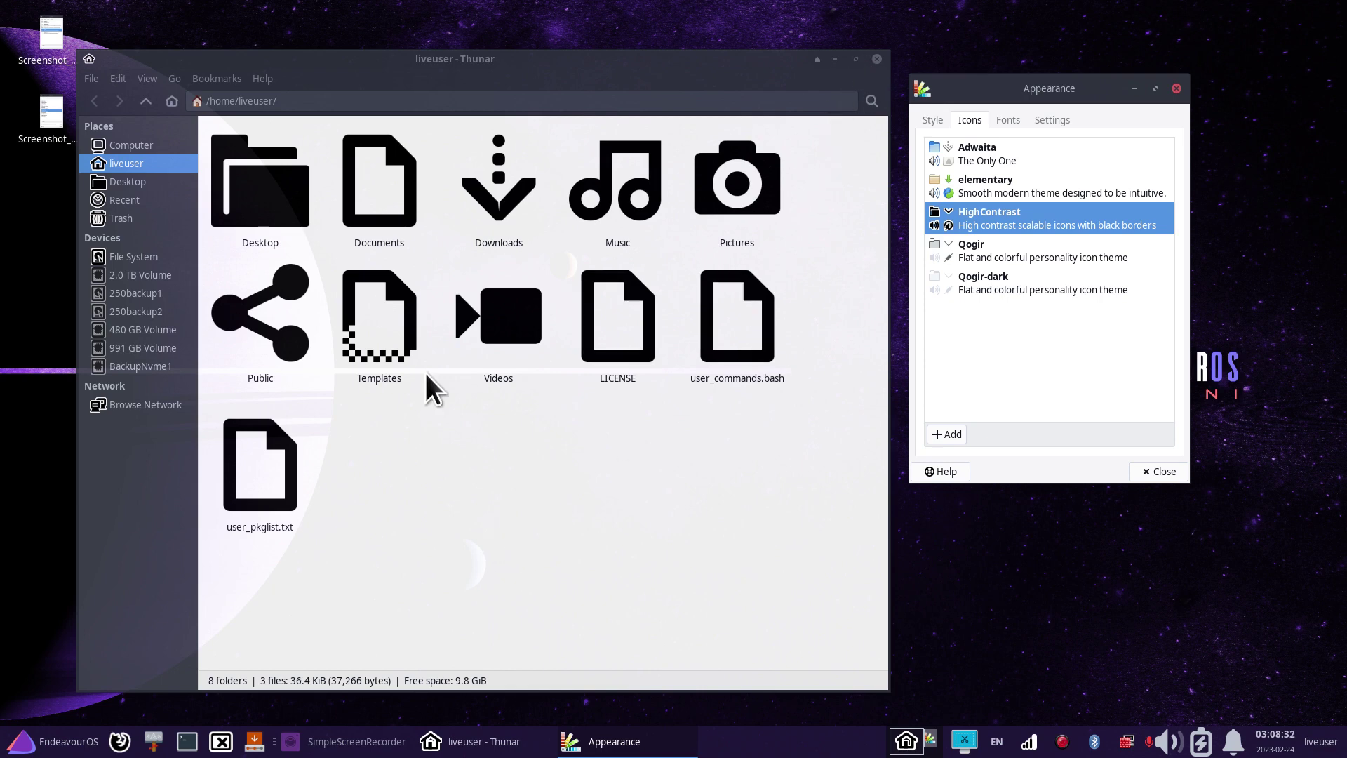
pyautogui.click(35, 751)
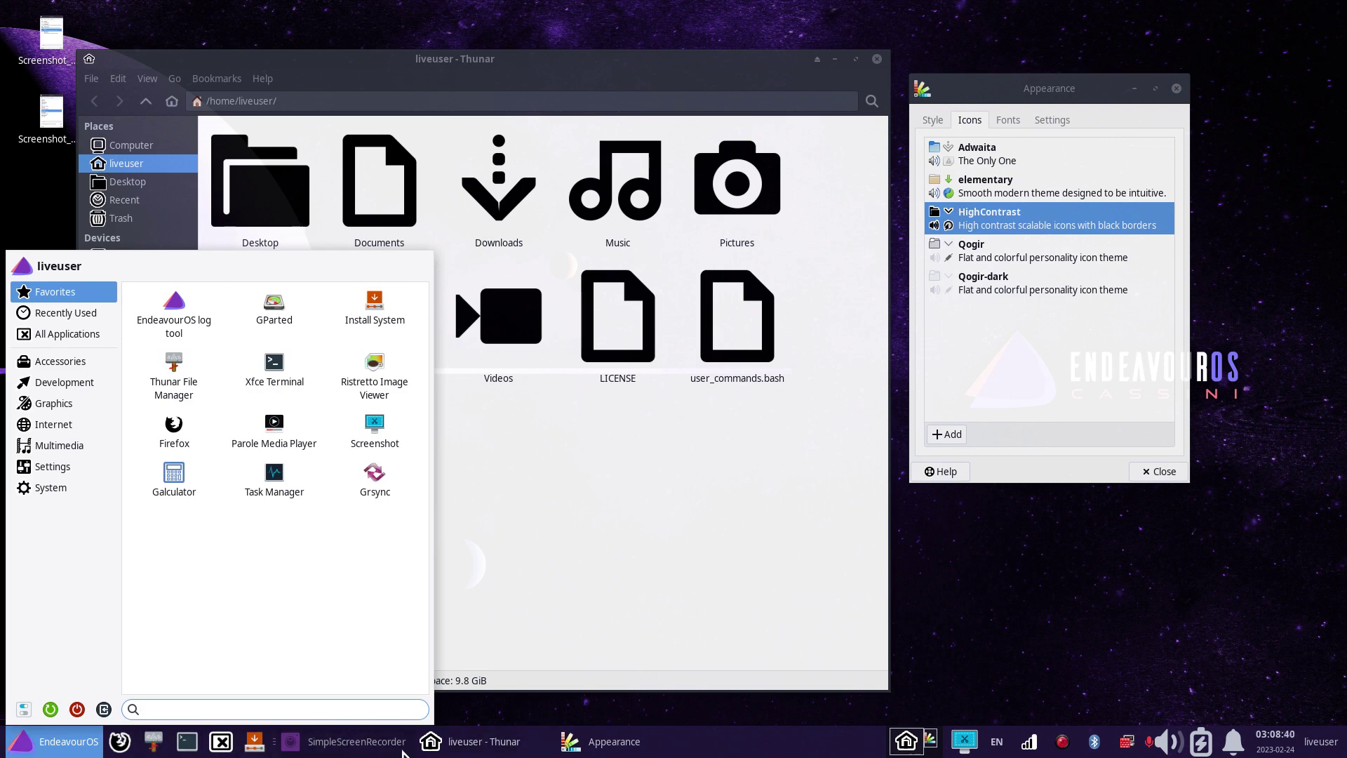
pyautogui.click(651, 505)
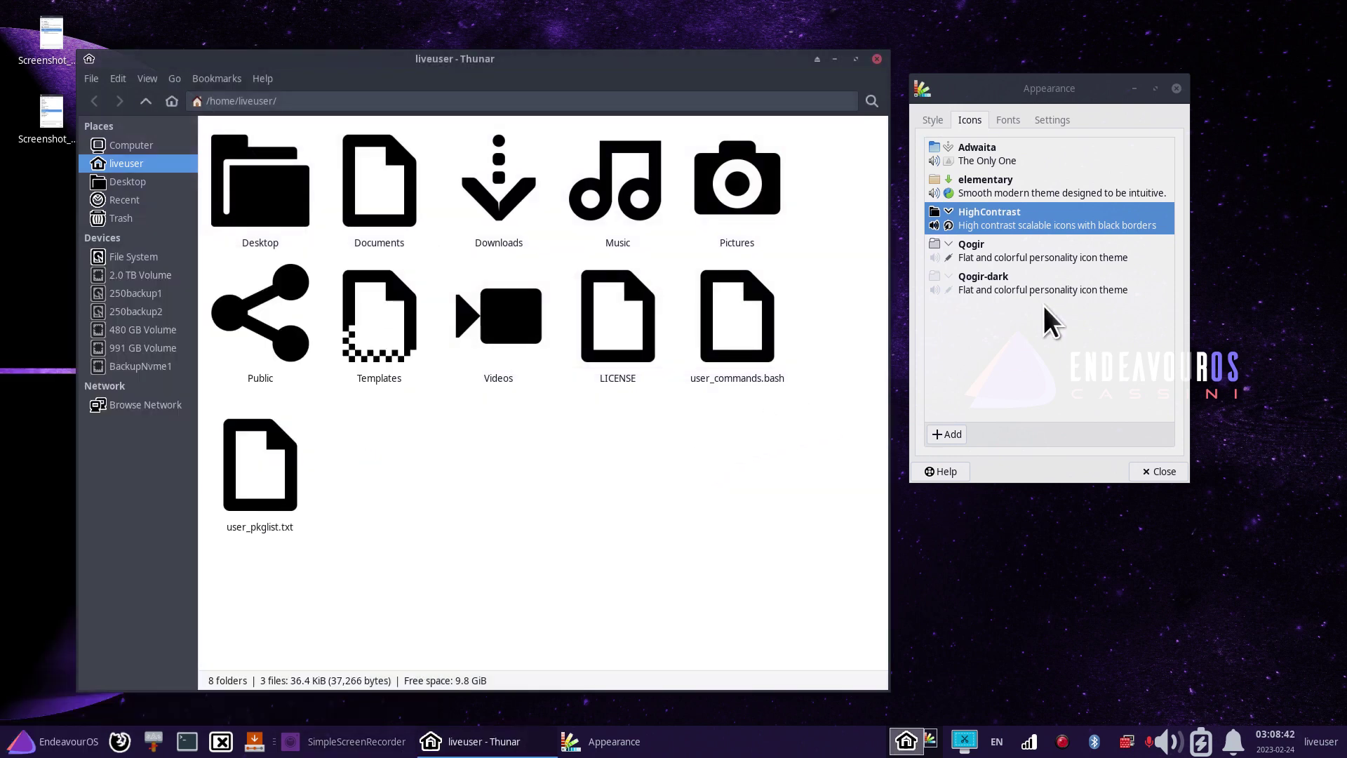
# Preview the Qogir, HighContrast, elementary and Adwaita icon themes in turn against the file manager, and close the file manager.
pyautogui.click(978, 244)
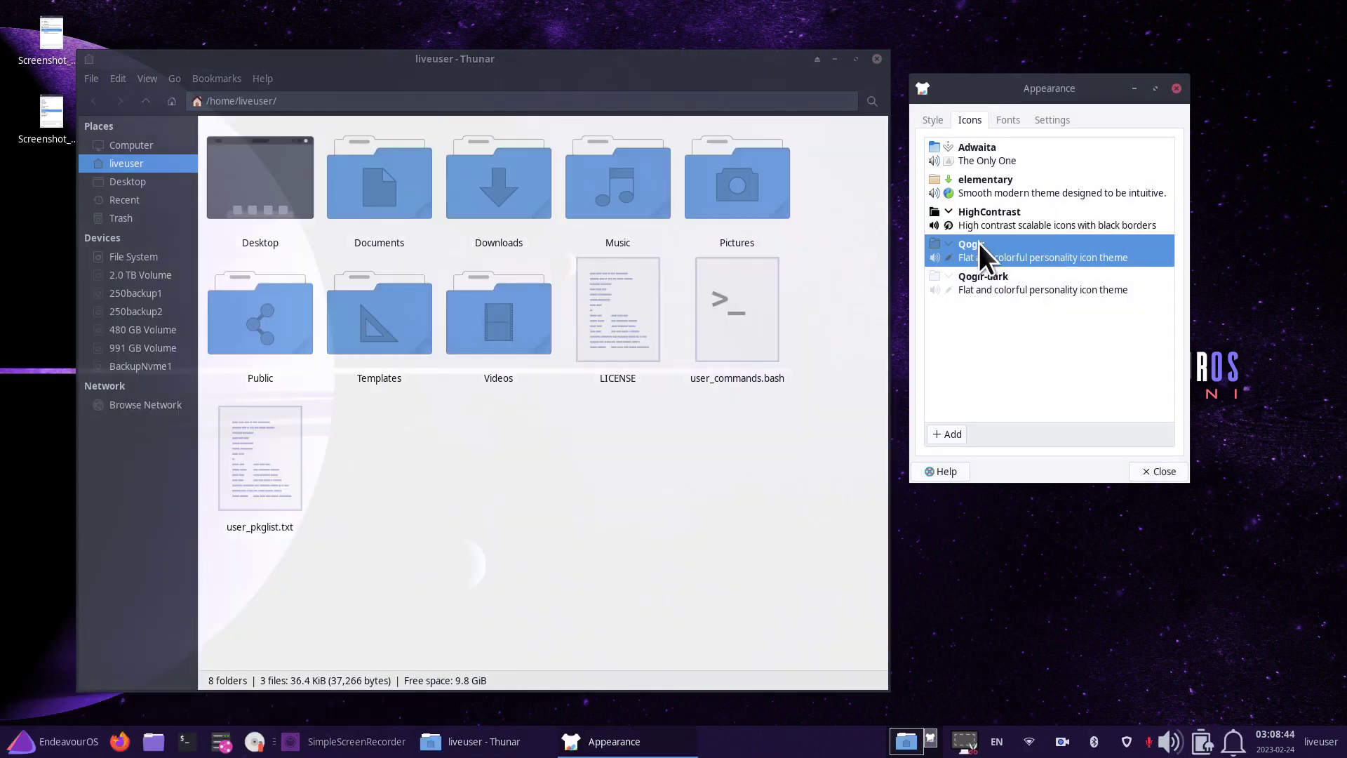
pyautogui.click(980, 213)
pyautogui.click(982, 184)
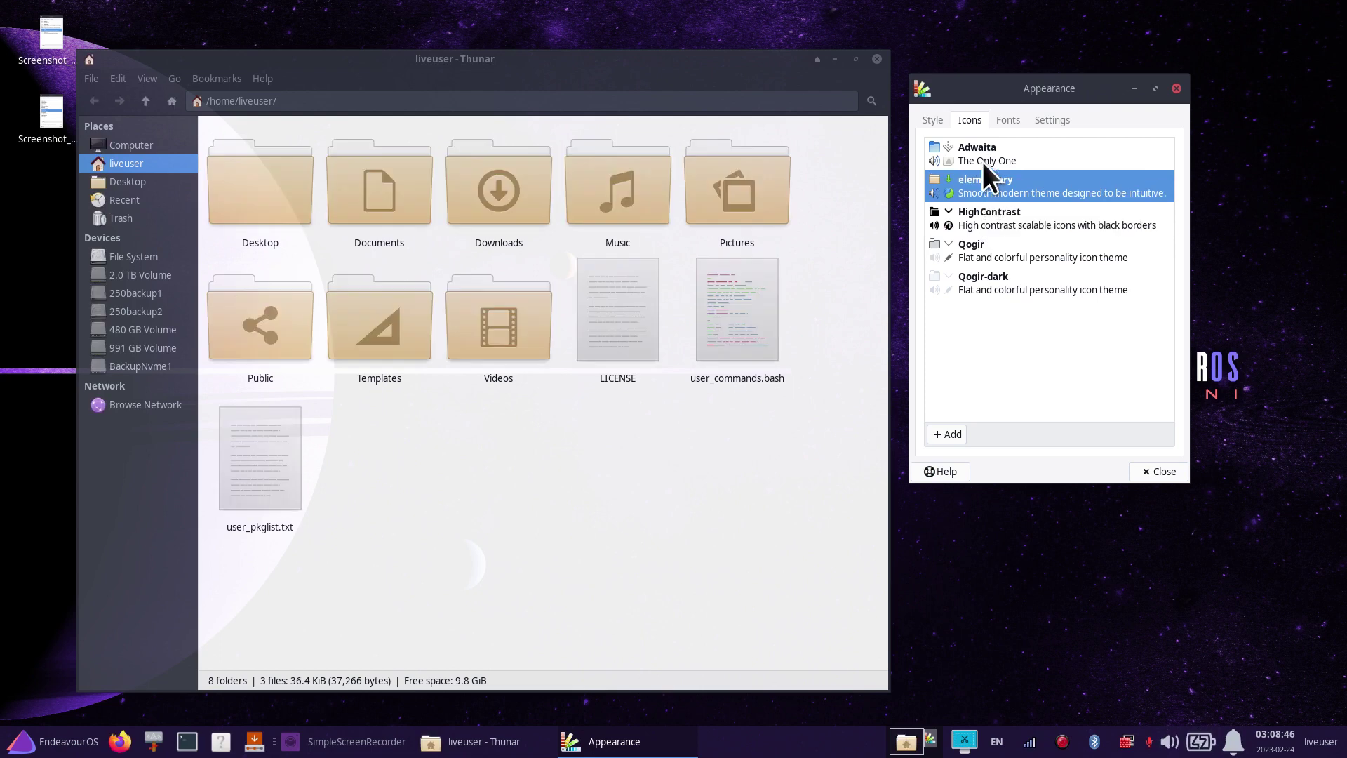
pyautogui.click(981, 157)
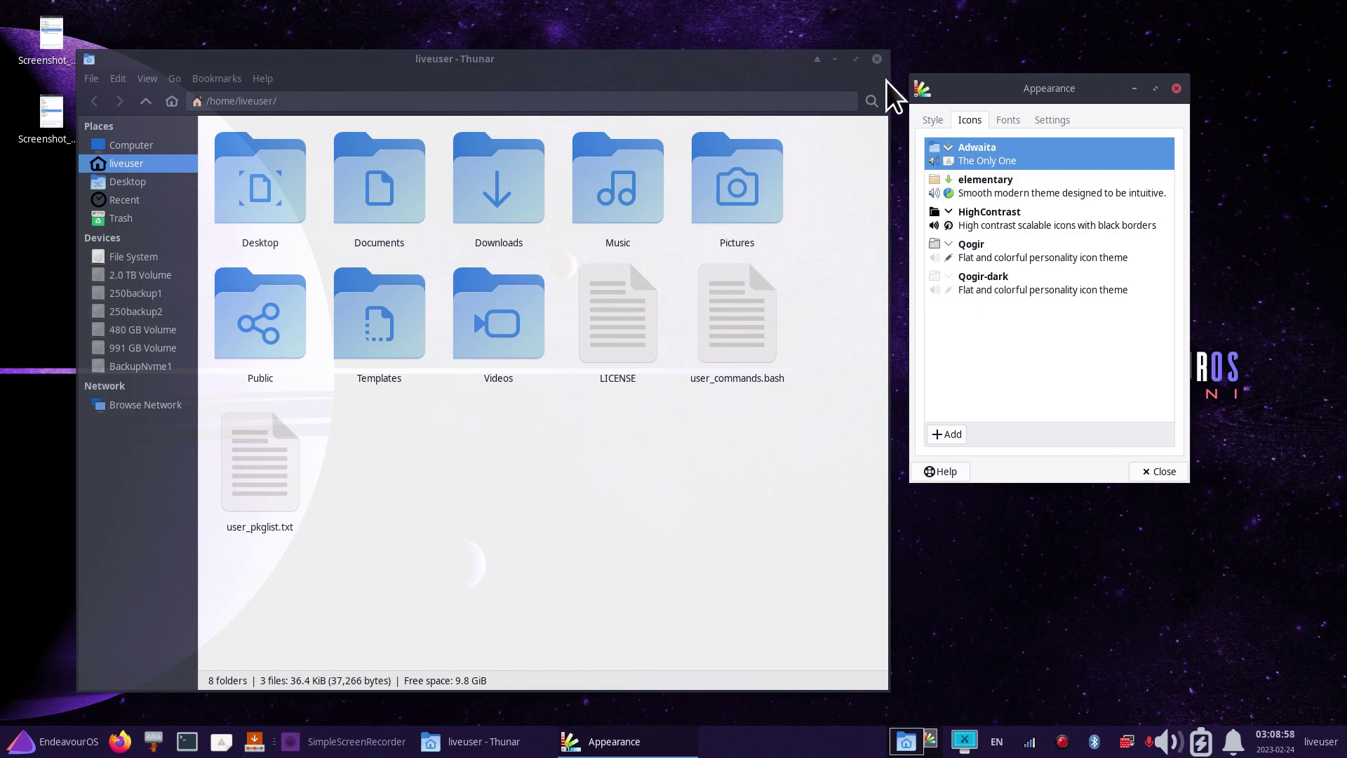
pyautogui.click(878, 60)
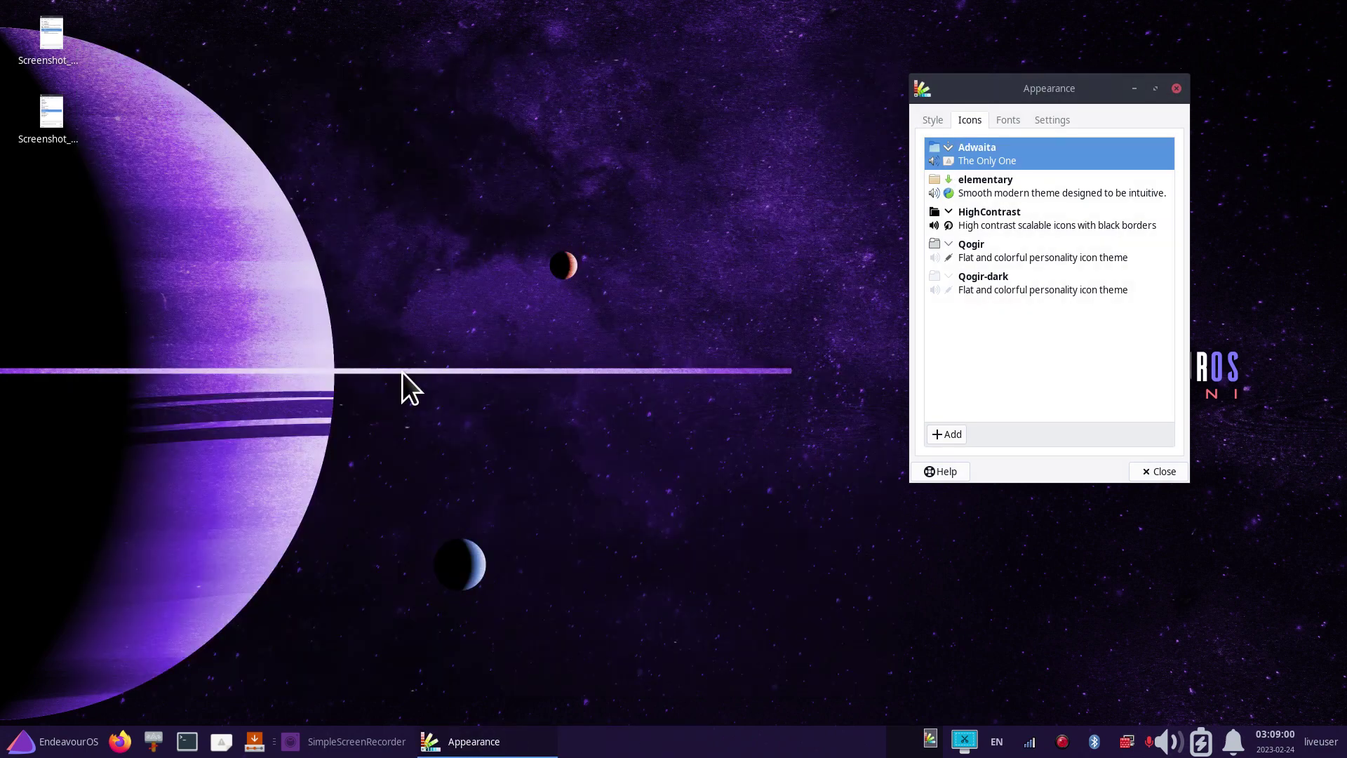
# View both saved desktop screenshots to check which icon theme was originally selected, closing the viewer each time.
pyautogui.doubleClick(50, 114)
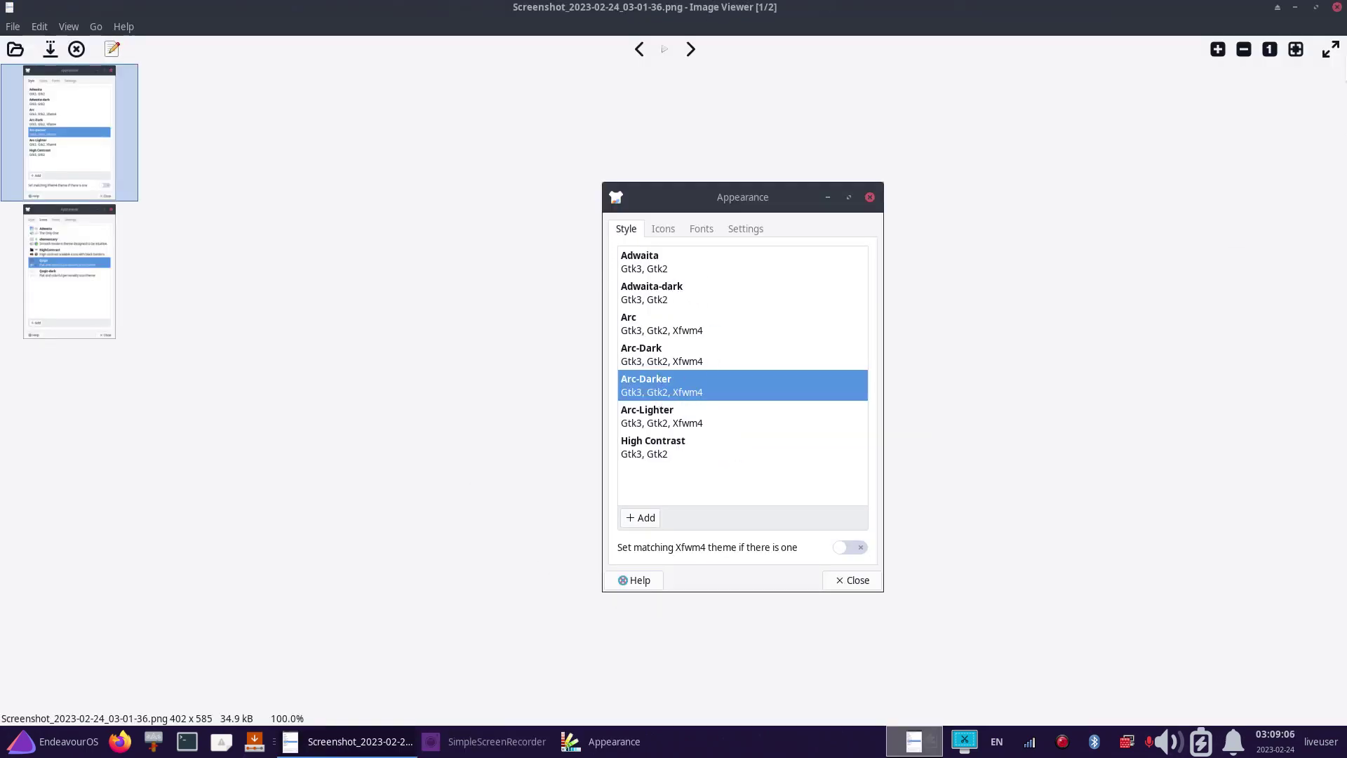
pyautogui.click(1337, 7)
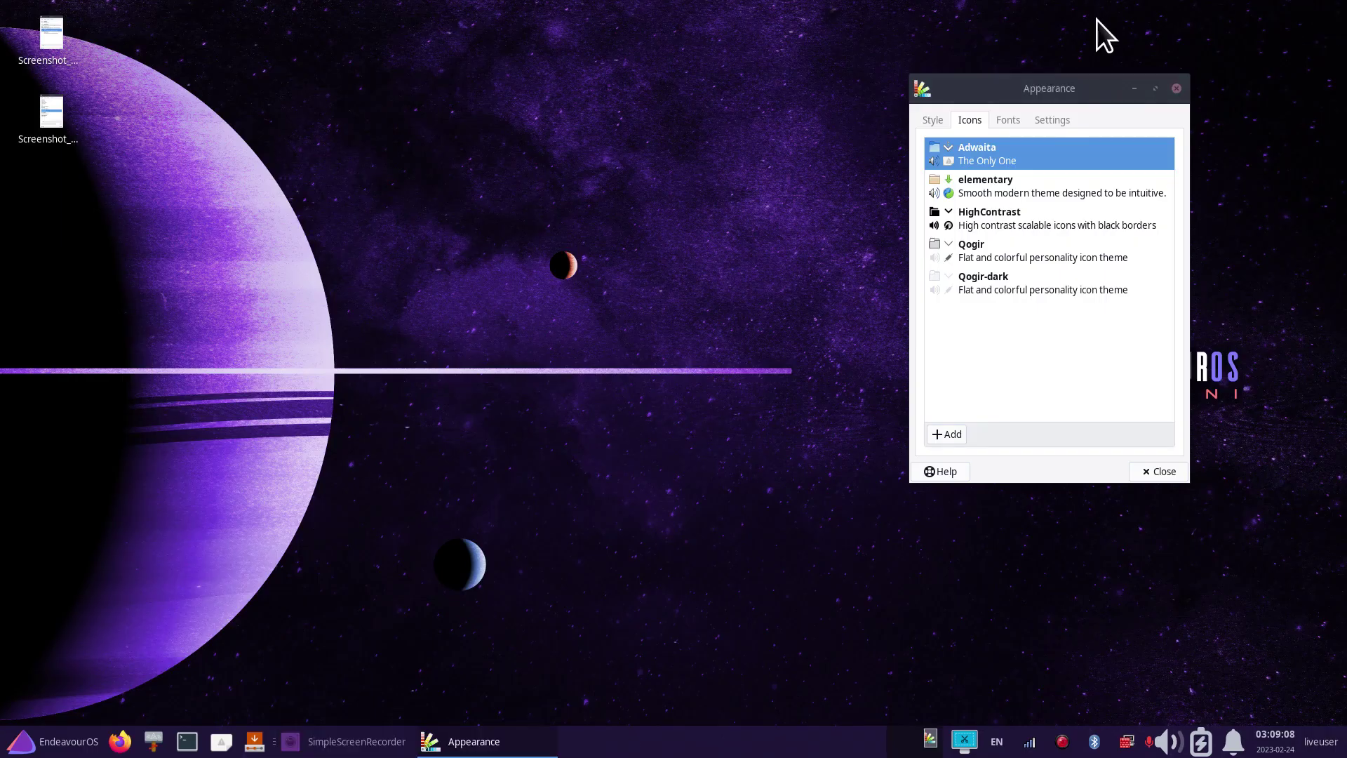
pyautogui.doubleClick(50, 35)
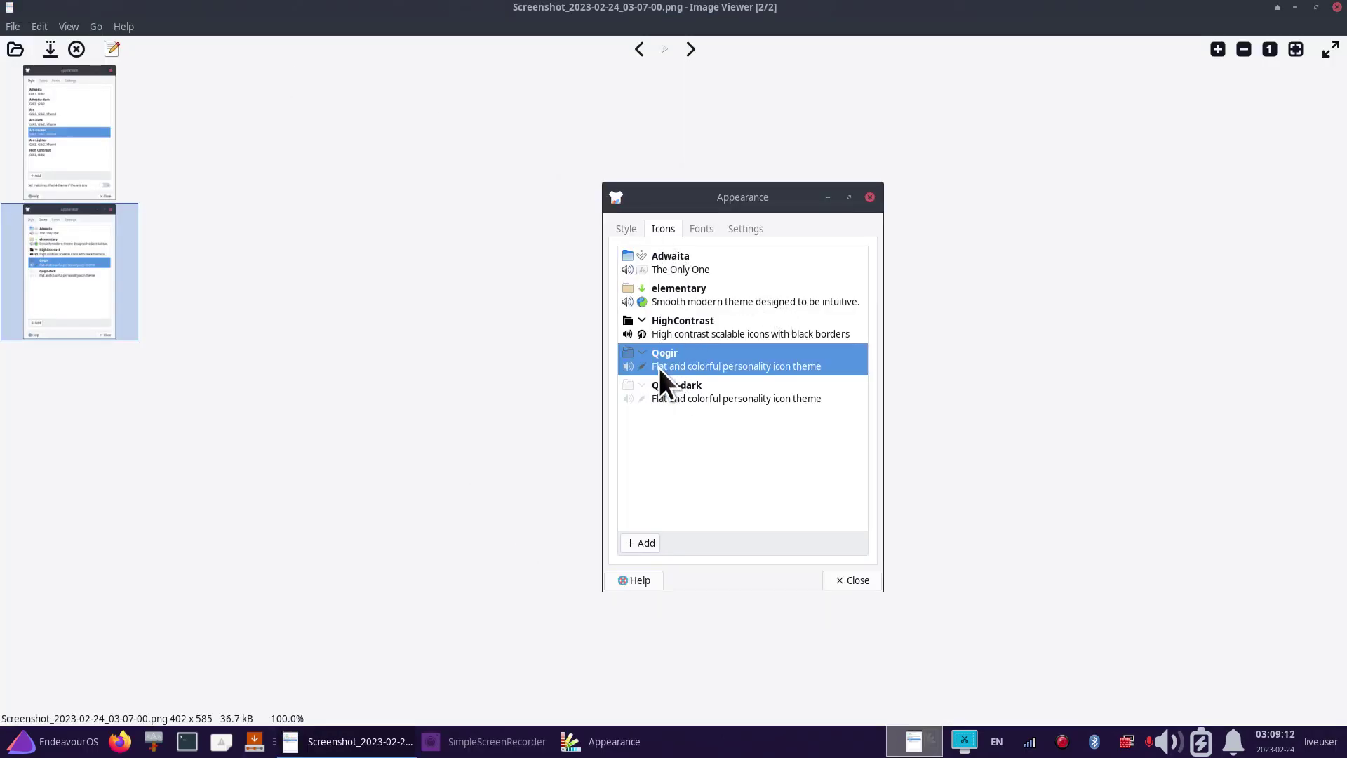
pyautogui.click(1337, 7)
# Apply the Qogir icon theme again and check its icons in the applications menu.
pyautogui.click(973, 255)
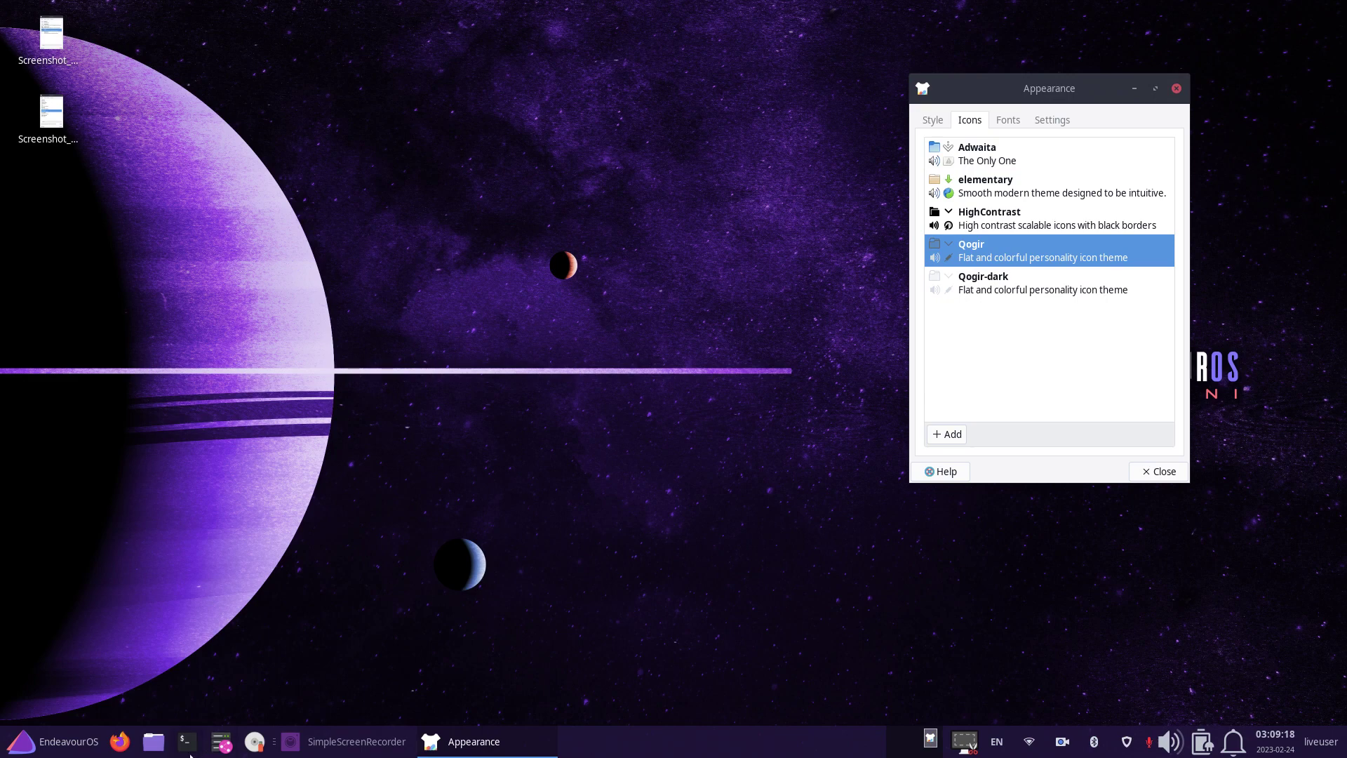
pyautogui.click(74, 749)
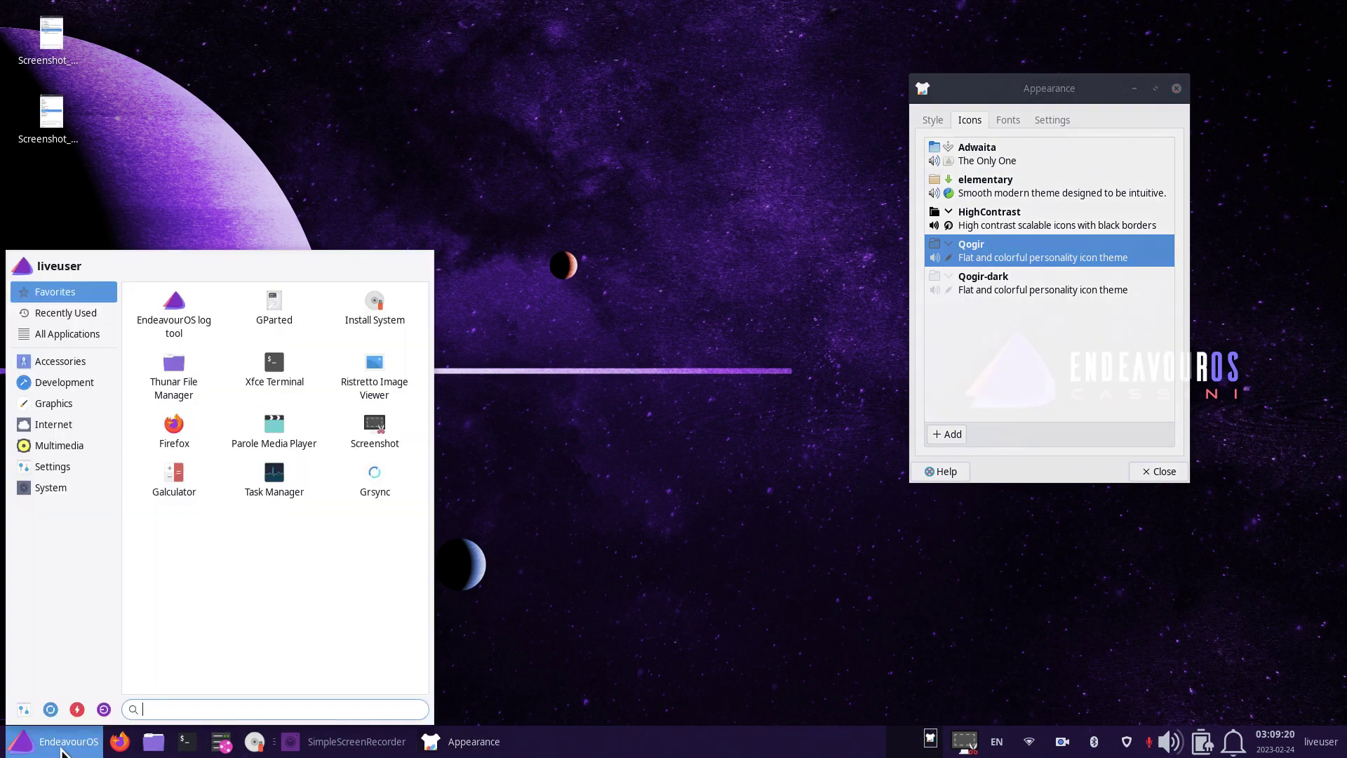
pyautogui.click(592, 574)
# Open the home folder in a file manager beside the Appearance window, inspect the Qogir icons at several sizes, and close it.
pyautogui.click(152, 742)
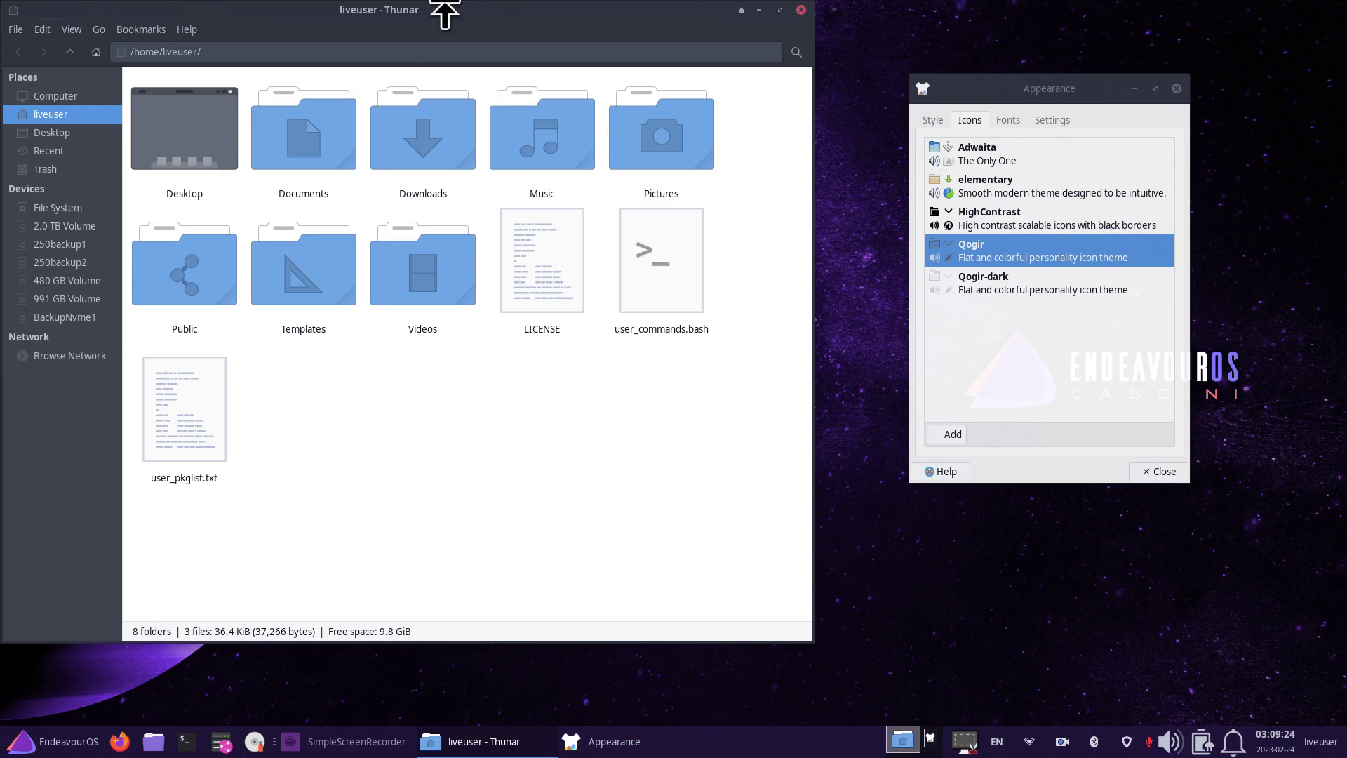
pyautogui.moveTo(455, 13); pyautogui.dragTo(533, 82)
pyautogui.scroll(3, 625, 498)
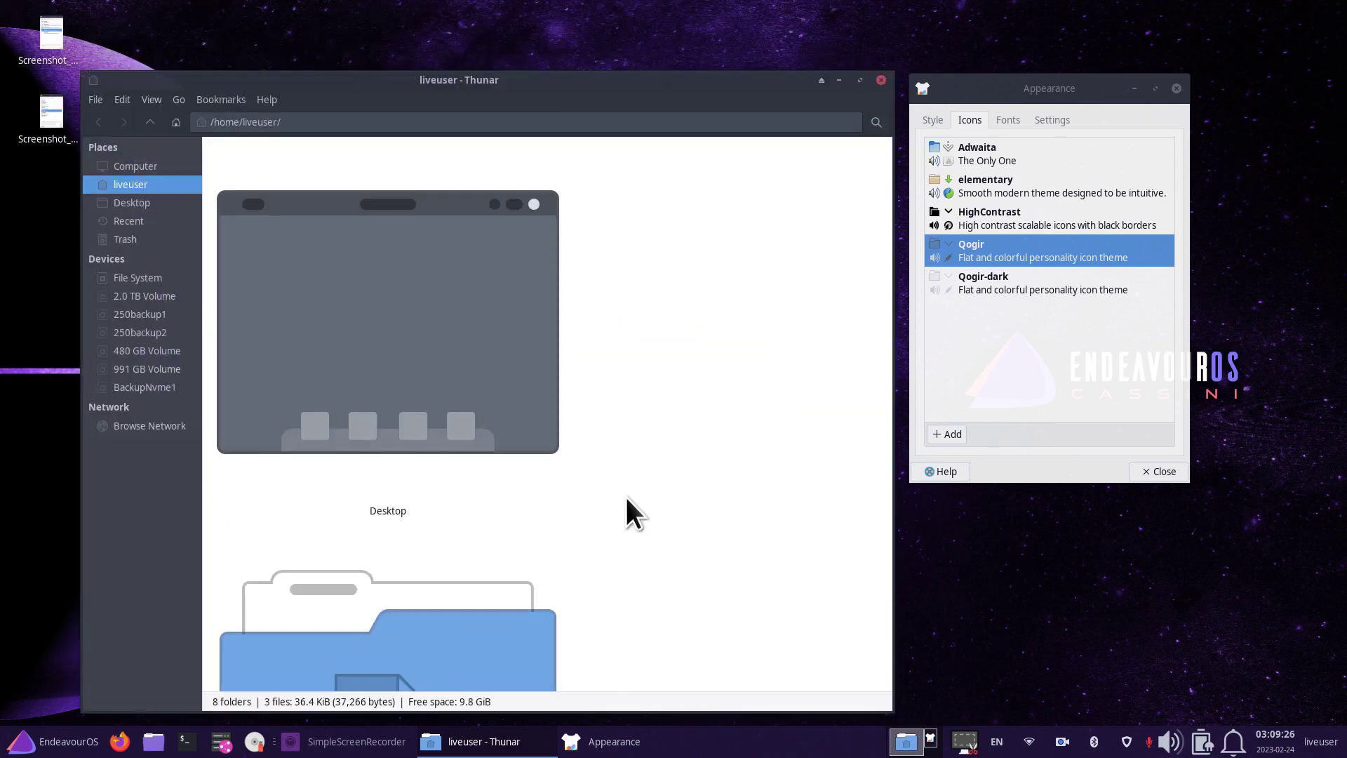
pyautogui.scroll(-4, 626, 498)
pyautogui.scroll(-2, 625, 493)
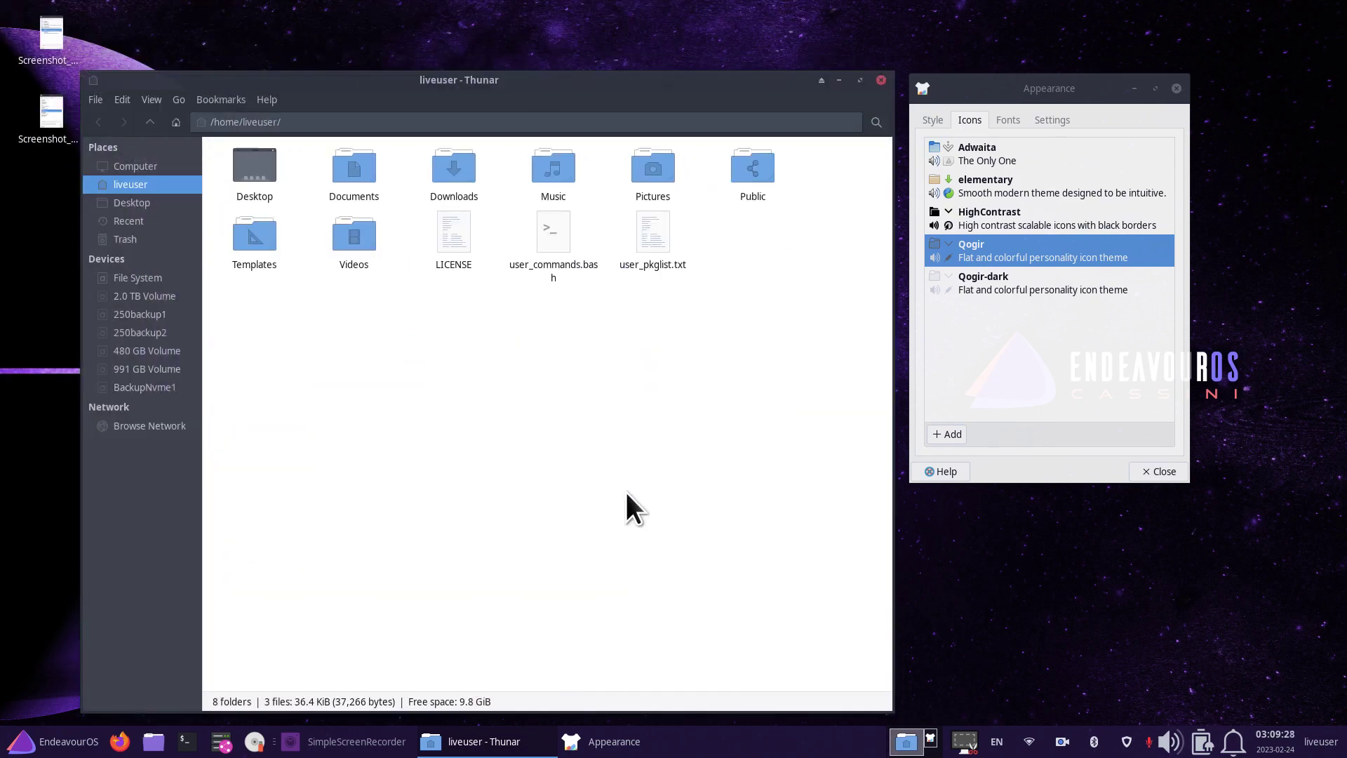
pyautogui.scroll(2, 636, 494)
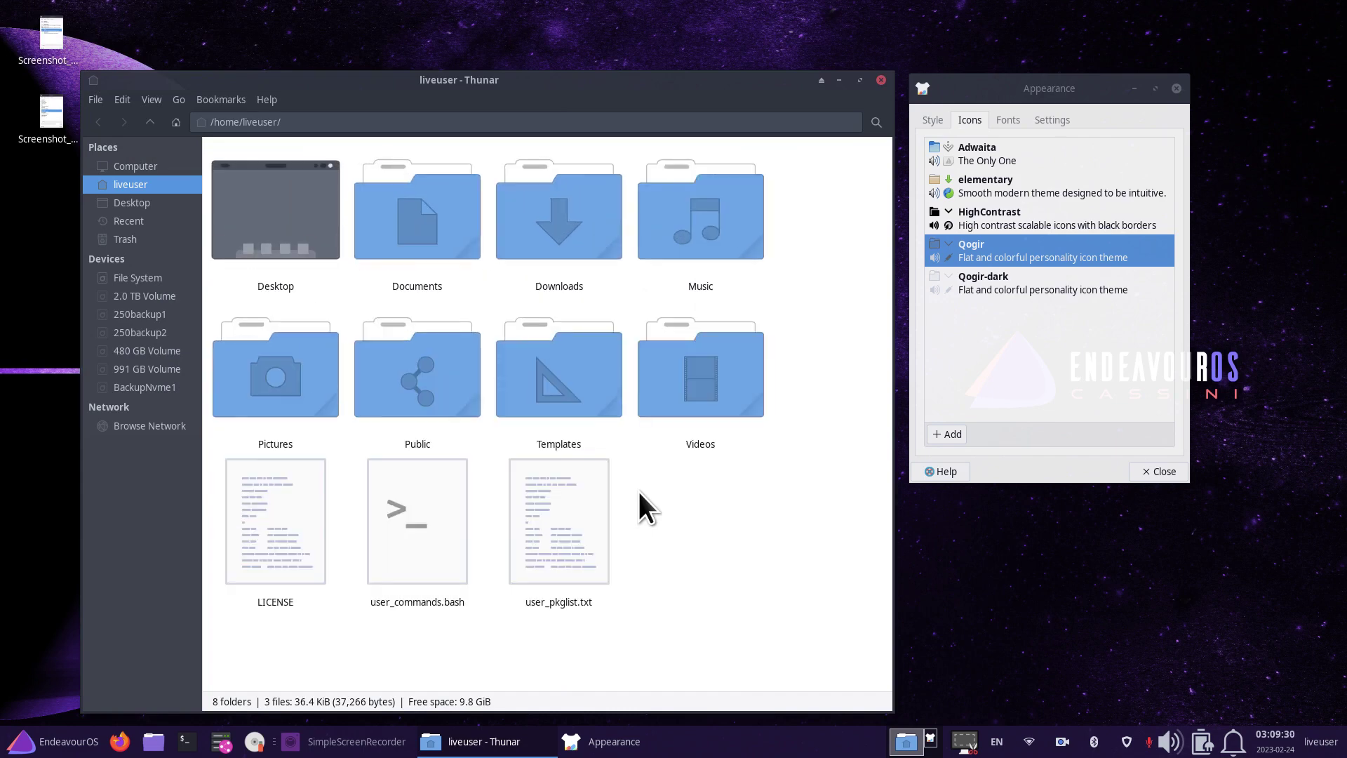
pyautogui.scroll(1, 640, 493)
pyautogui.scroll(-1, 640, 492)
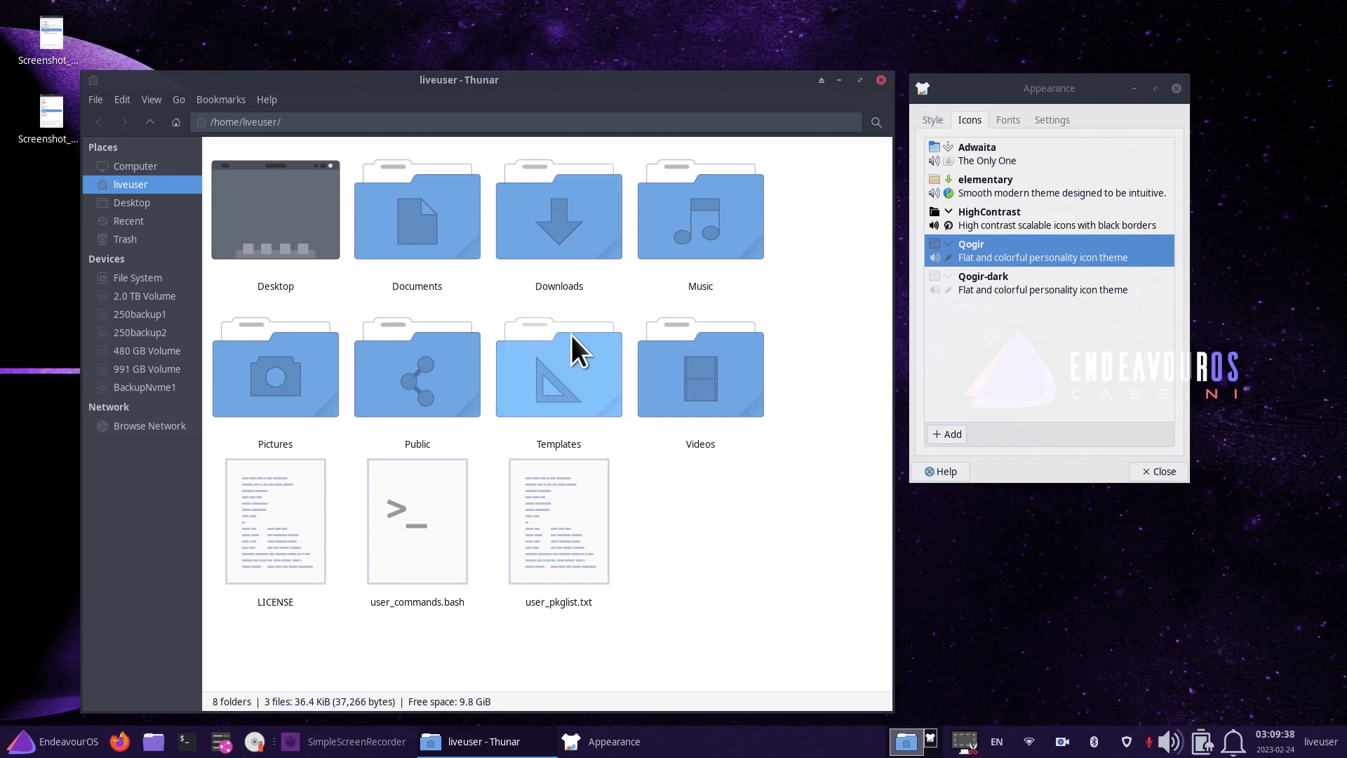
pyautogui.click(882, 80)
# Revisit the Style and Icons settings in the Appearance window and display the Fonts settings.
pyautogui.click(944, 125)
pyautogui.click(966, 126)
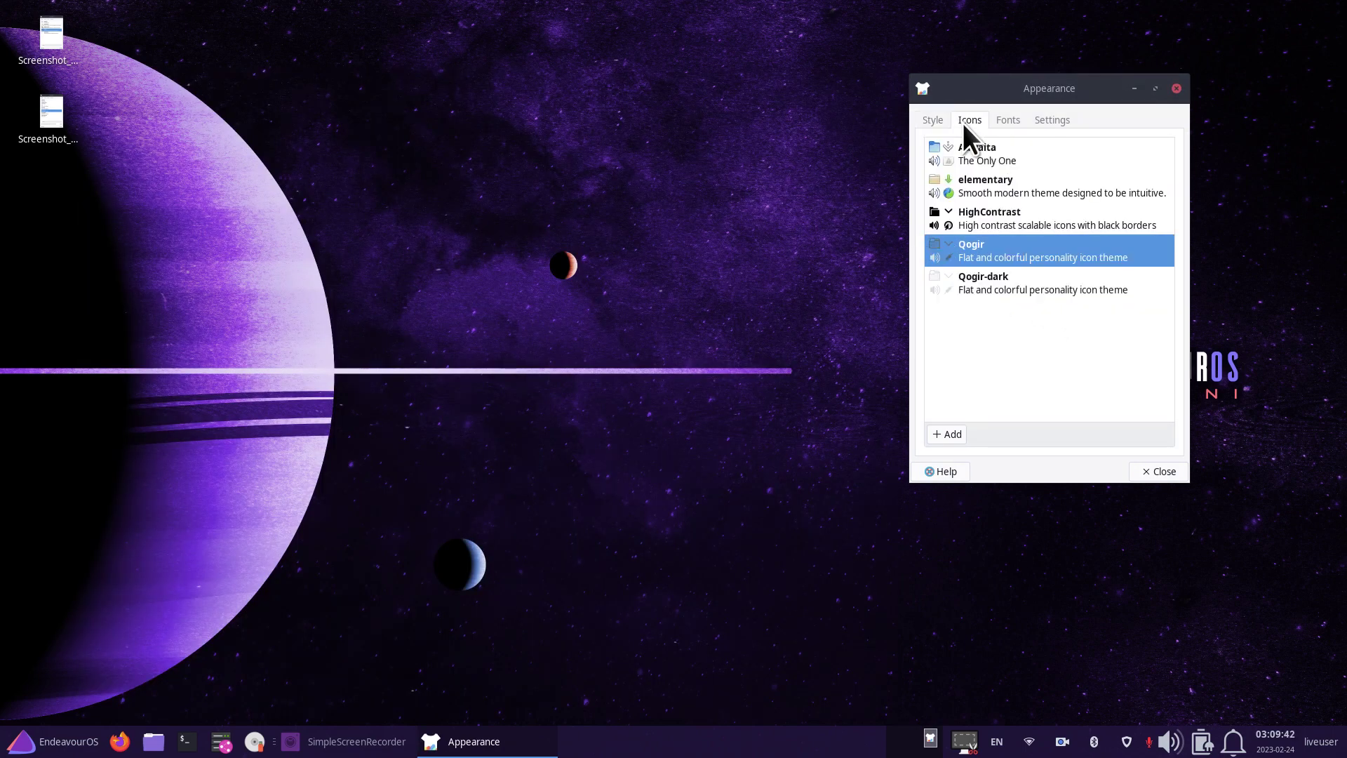
pyautogui.click(924, 121)
pyautogui.click(975, 120)
pyautogui.click(1007, 120)
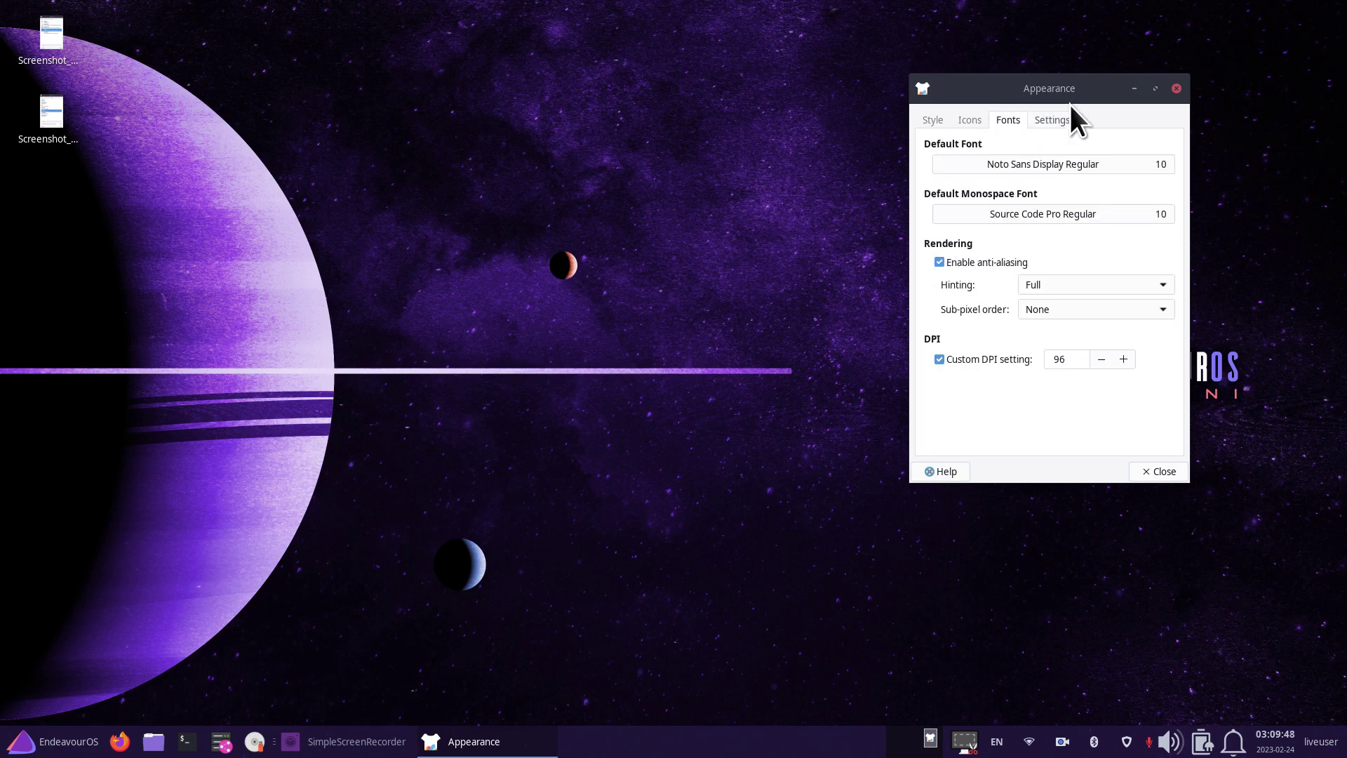
# Move the Appearance window nearer the middle of the desktop and view the default font choices without changing the font.
pyautogui.moveTo(1083, 102); pyautogui.dragTo(913, 91)
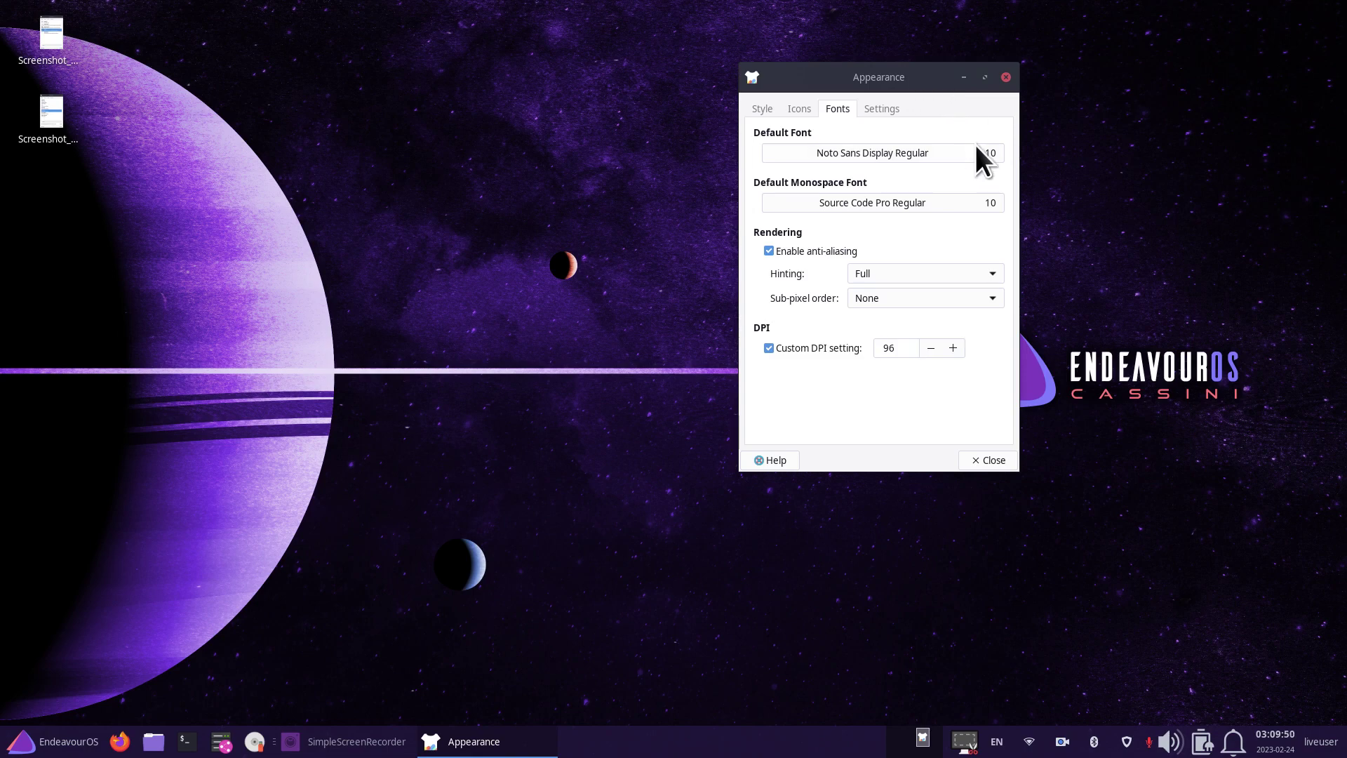
pyautogui.click(991, 152)
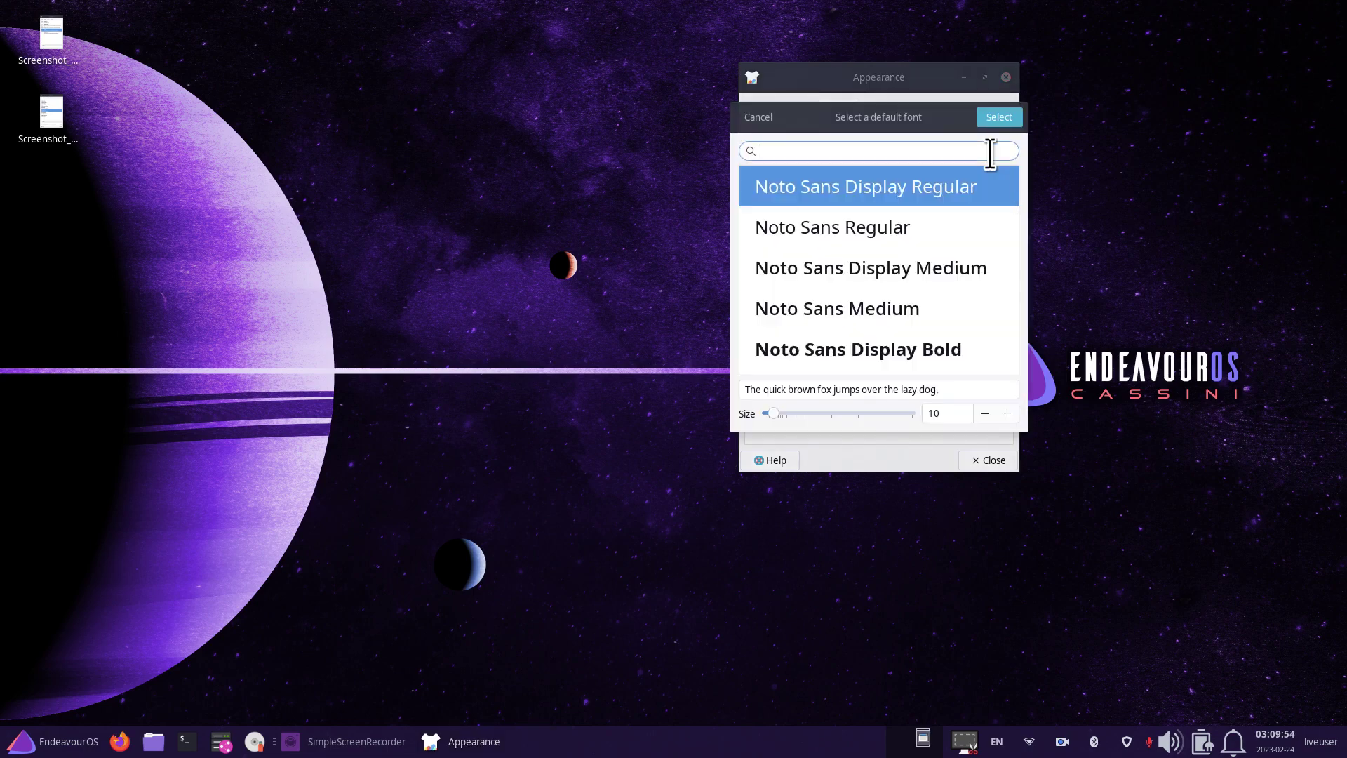
pyautogui.click(742, 118)
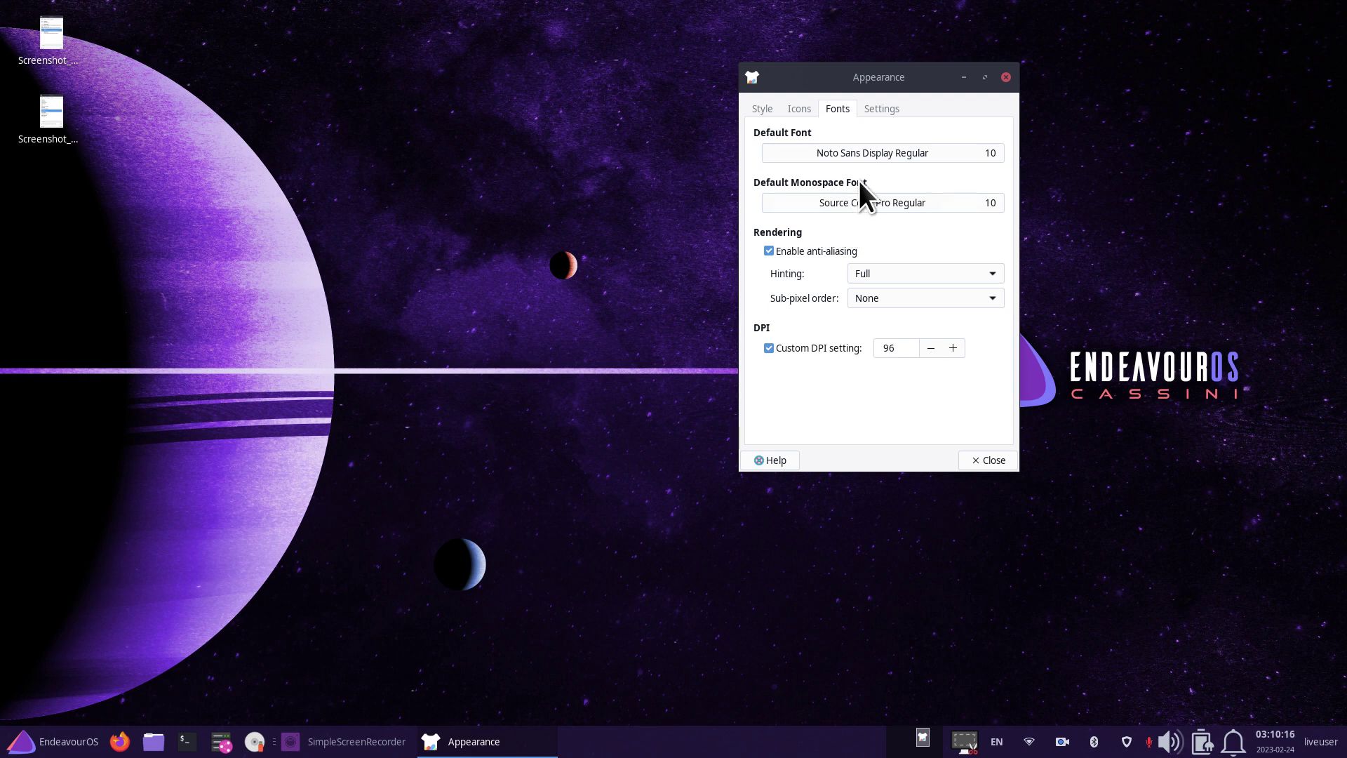
pyautogui.click(862, 157)
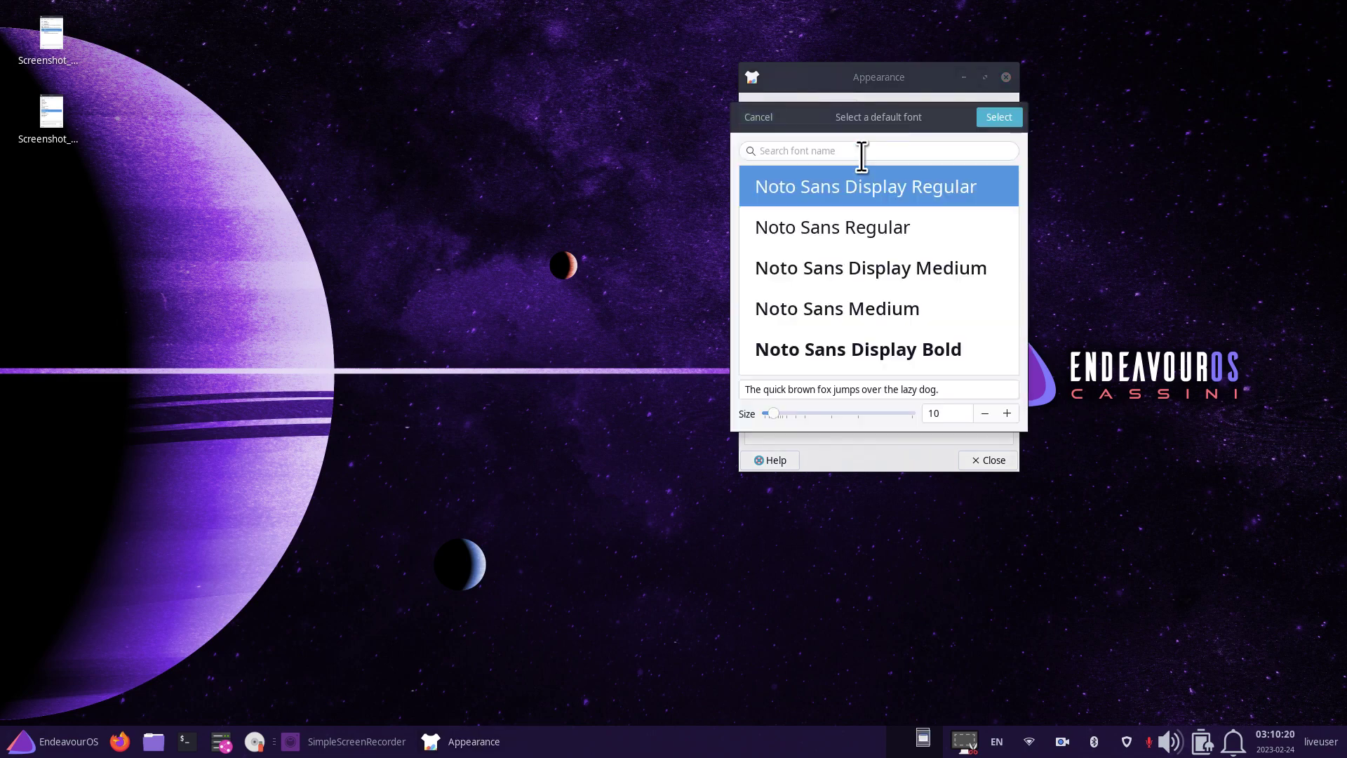
pyautogui.click(759, 121)
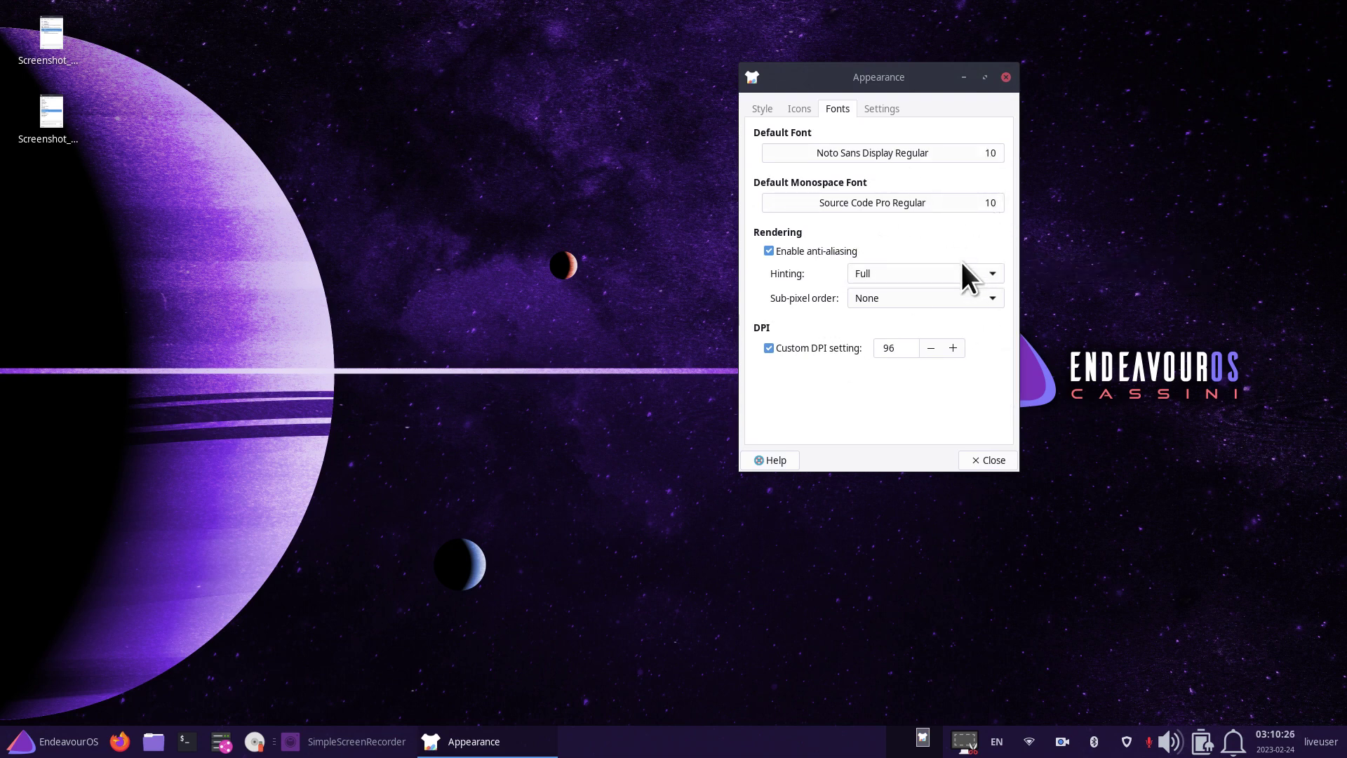
# Capture the Fonts settings as an active-window screenshot with the window border and no delay, and save it as a PNG on the desktop.
pyautogui.click(964, 741)
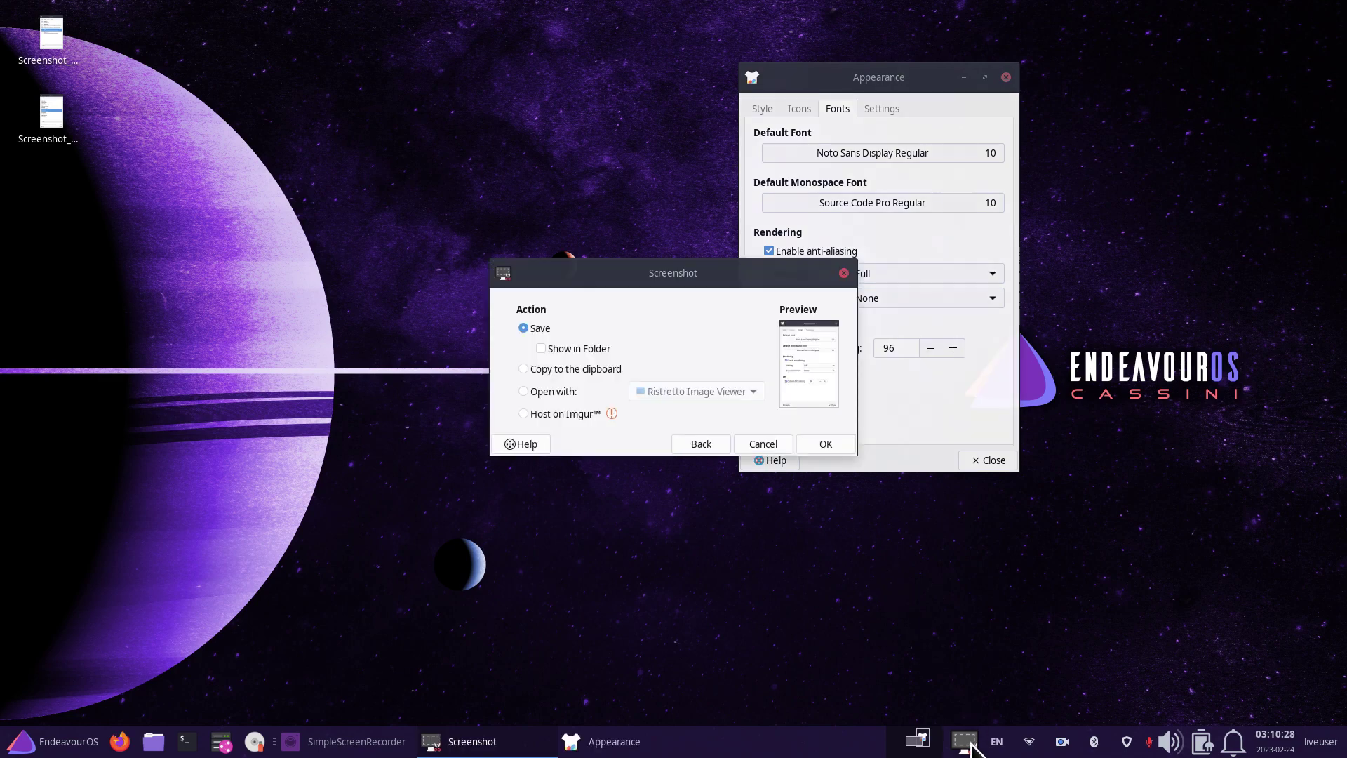
pyautogui.click(679, 440)
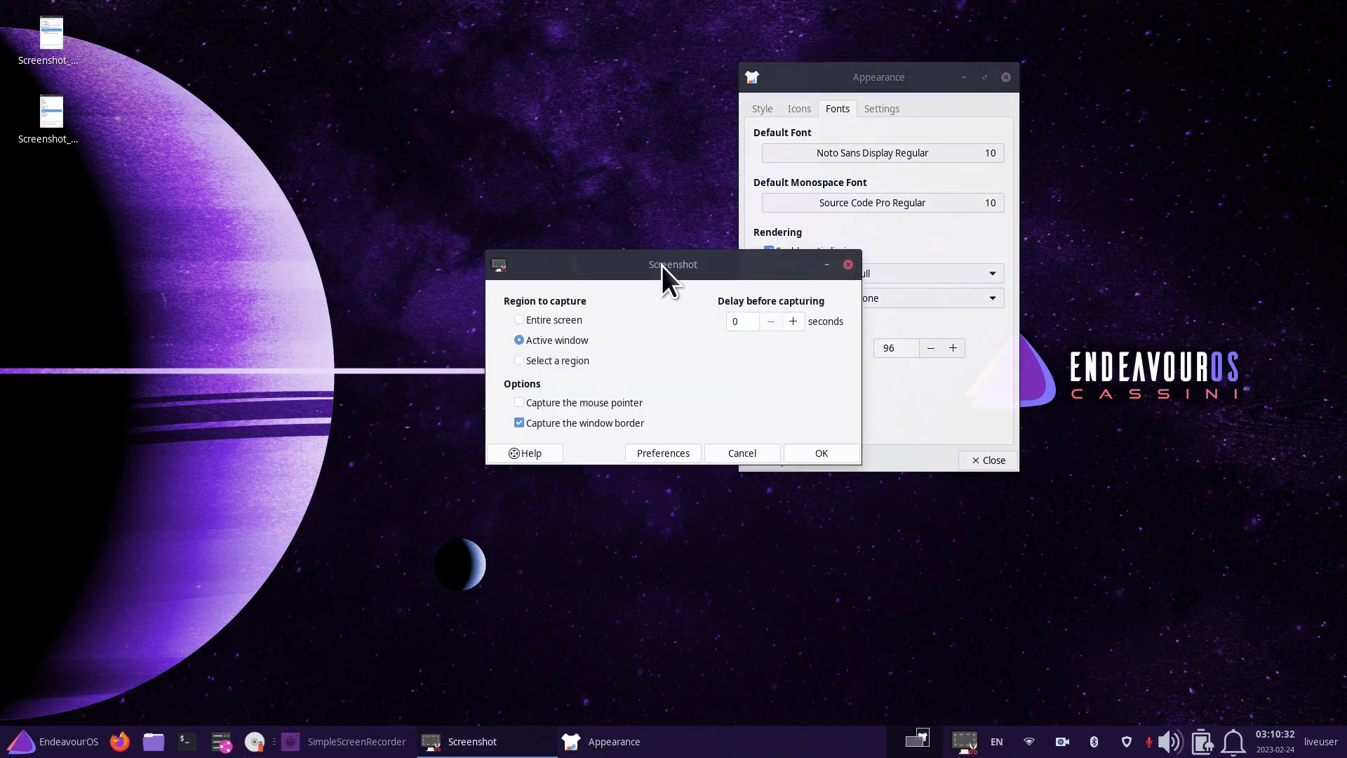
pyautogui.moveTo(662, 266); pyautogui.dragTo(869, 170)
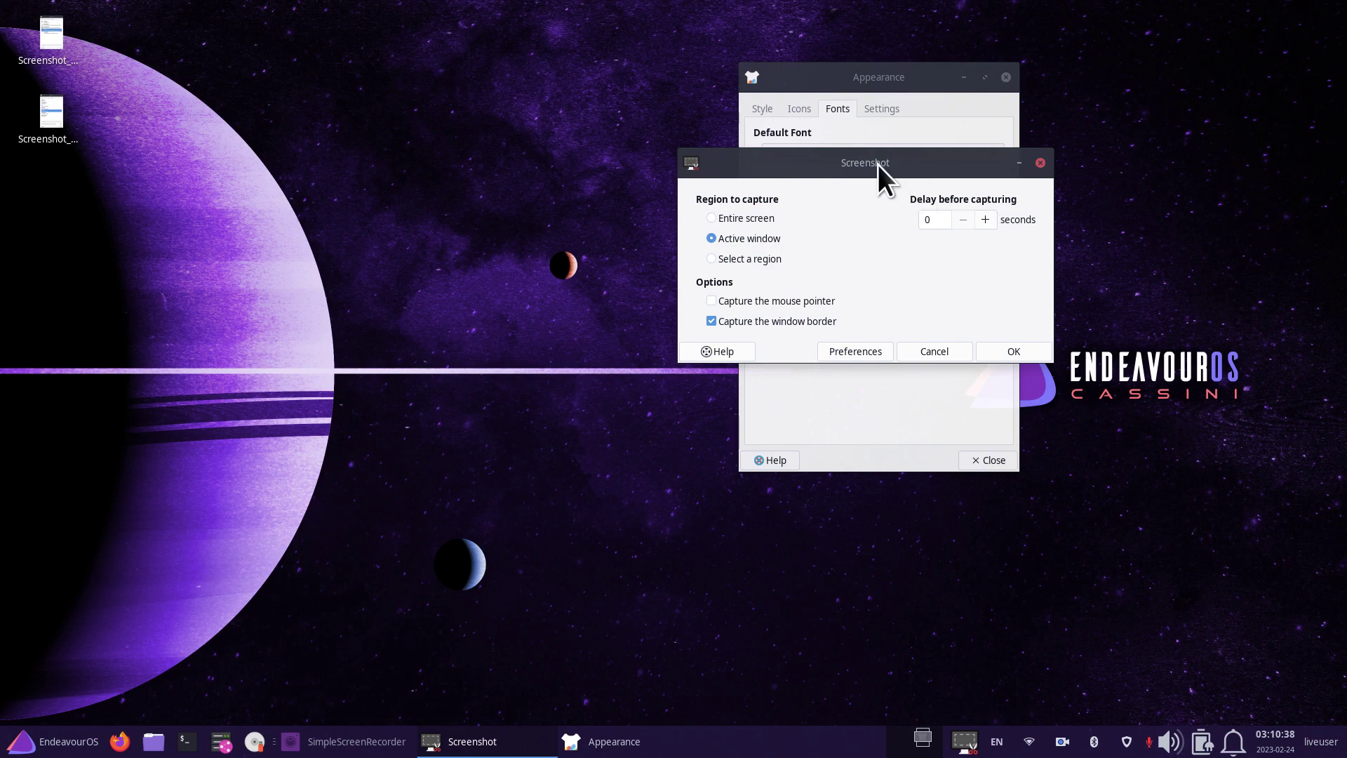
pyautogui.moveTo(877, 166)
pyautogui.mouseDown()
pyautogui.moveTo(886, 175)
pyautogui.moveTo(869, 183)
pyautogui.moveTo(887, 175)
pyautogui.mouseUp()
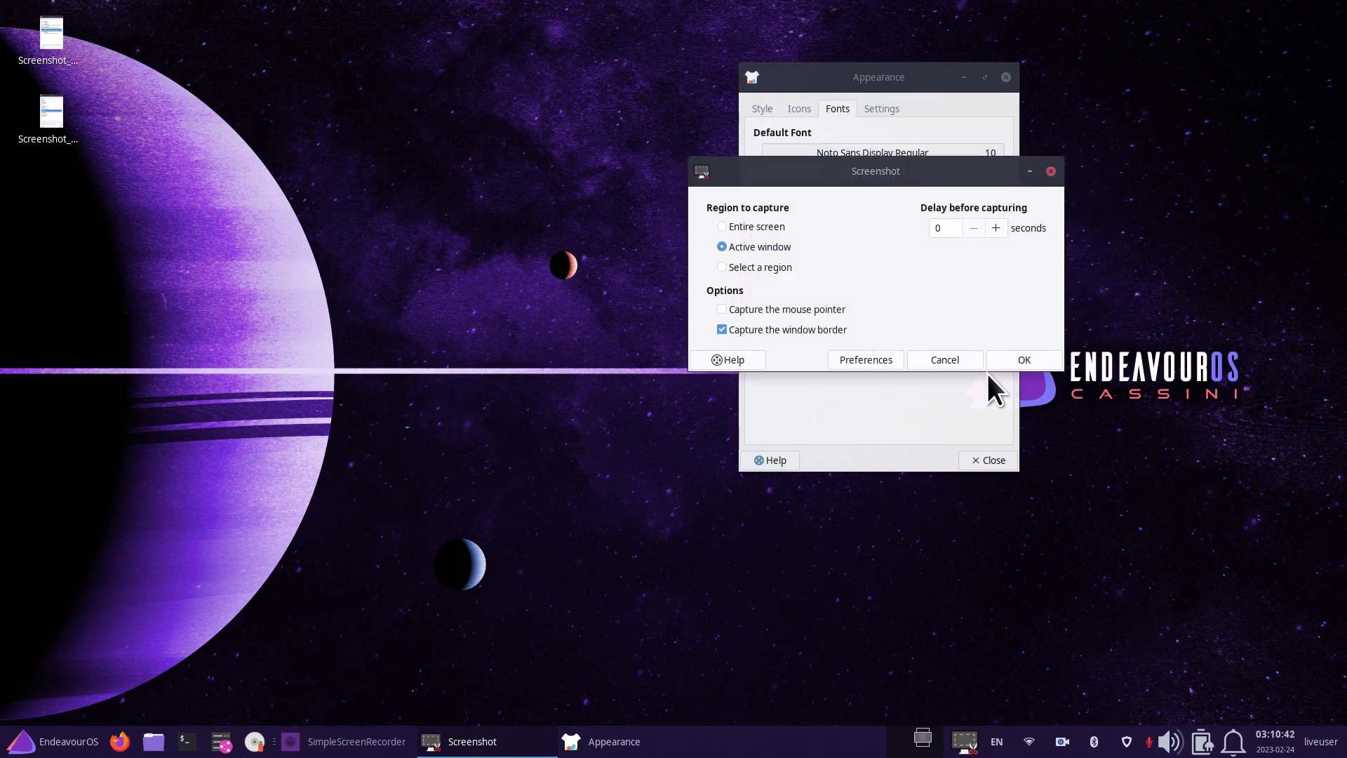
pyautogui.click(1022, 360)
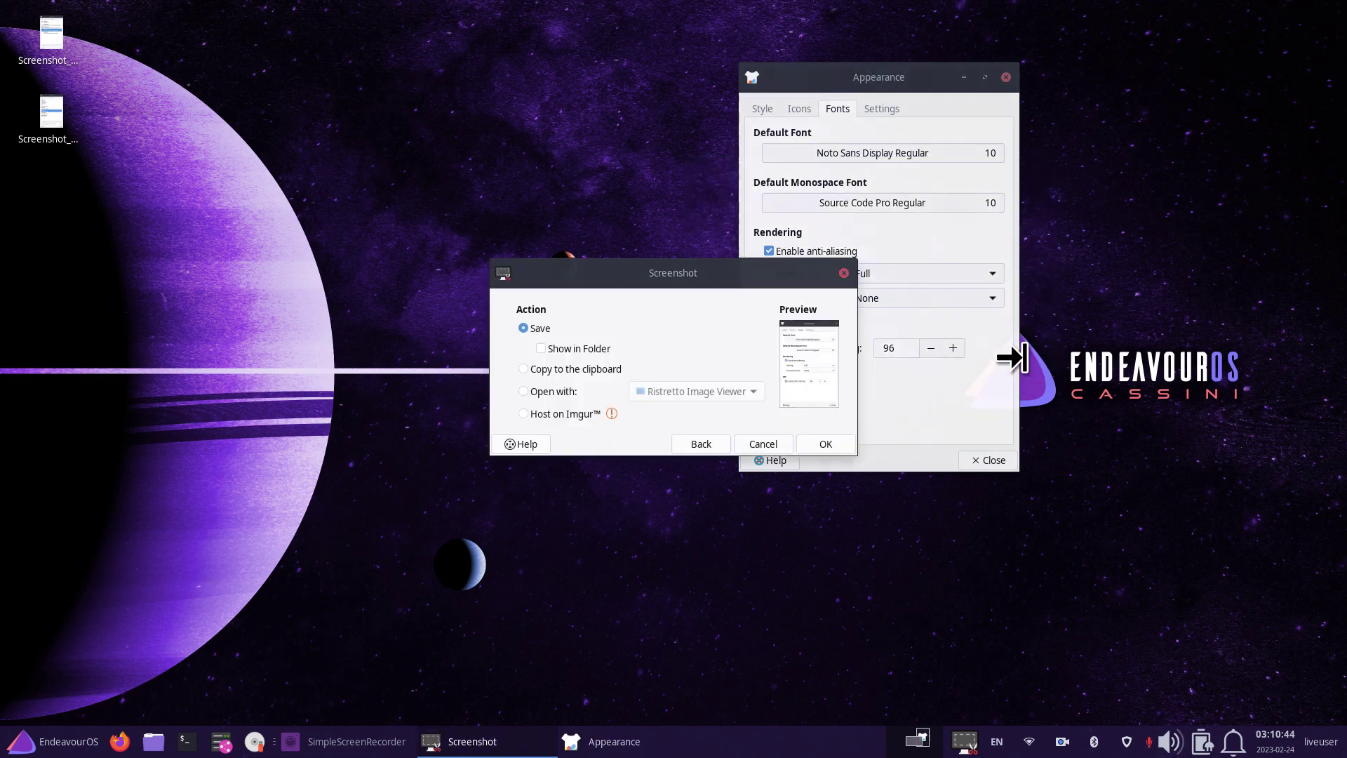
pyautogui.click(825, 443)
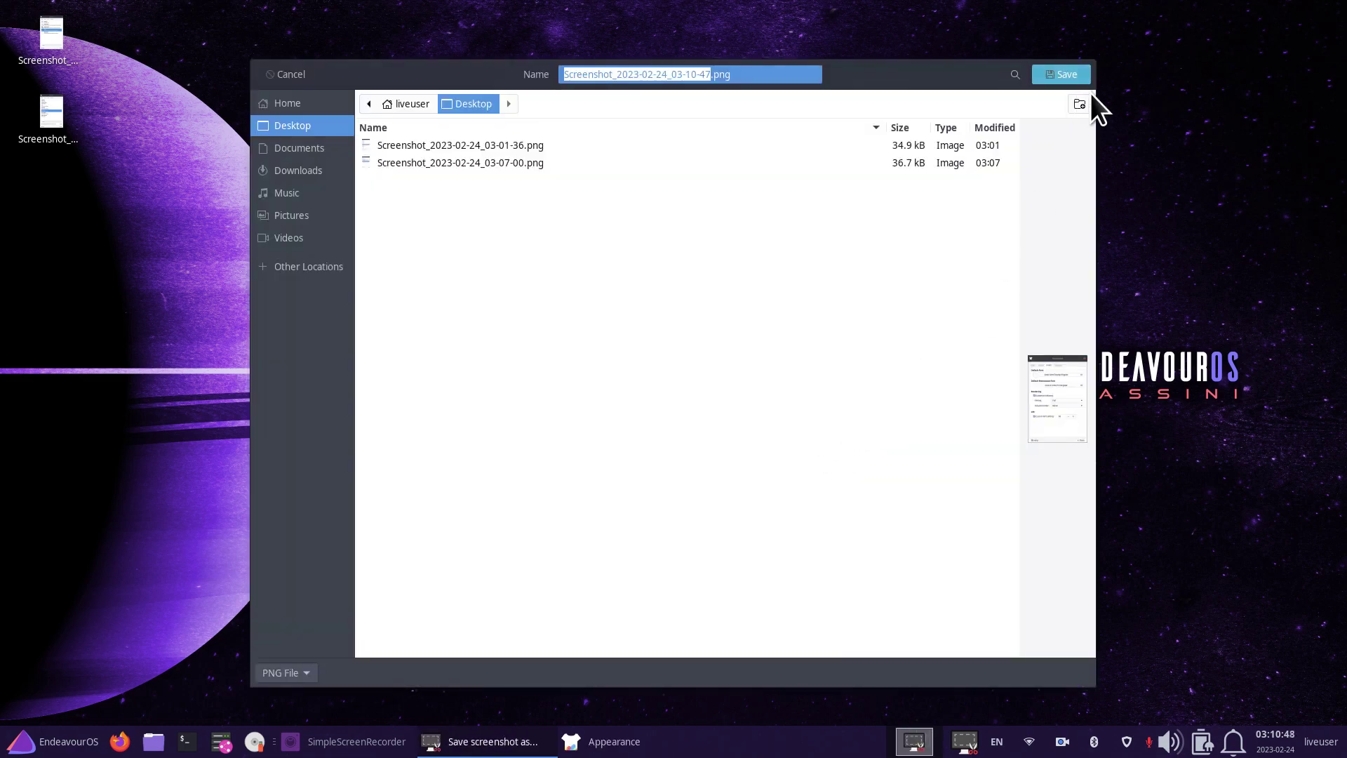
pyautogui.click(1058, 73)
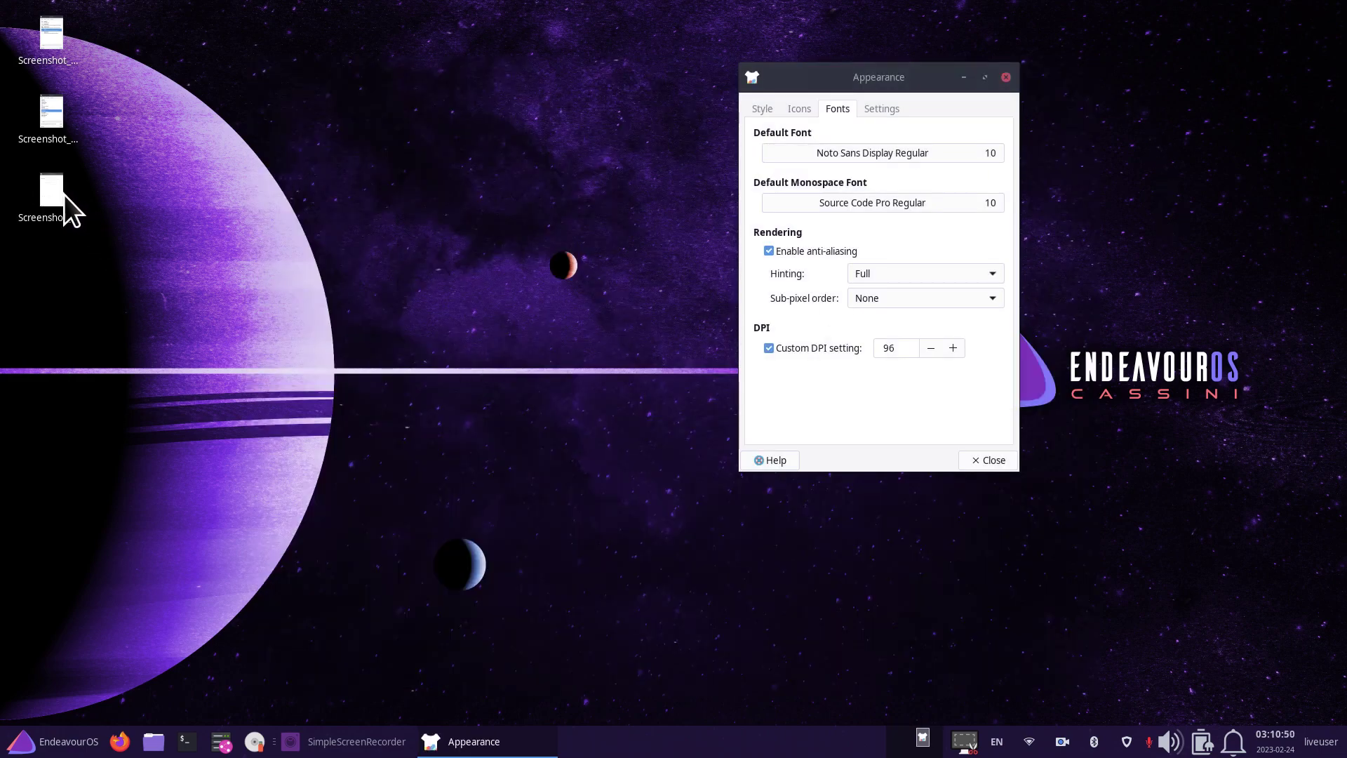
# Open the newest desktop screenshot to check the captured Fonts settings, and close the image viewer.
pyautogui.doubleClick(58, 193)
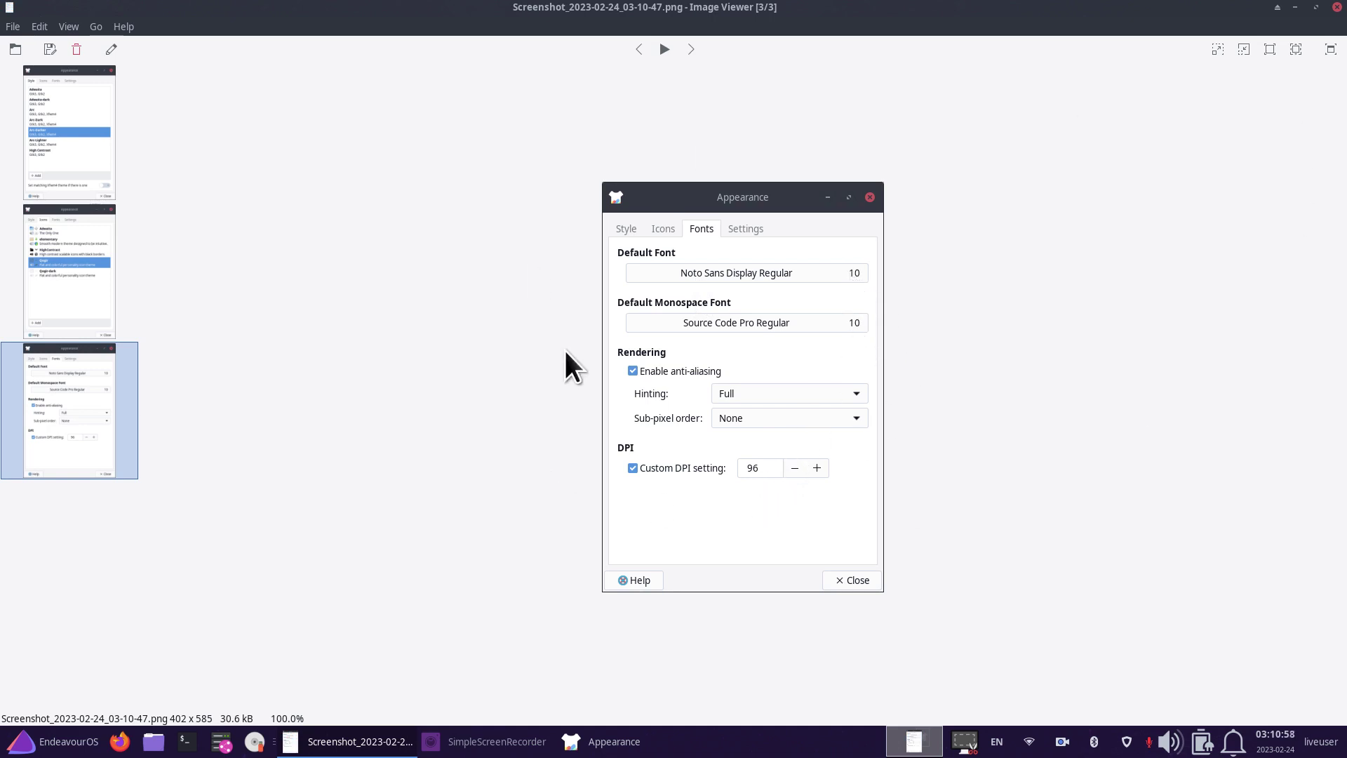
pyautogui.click(1336, 7)
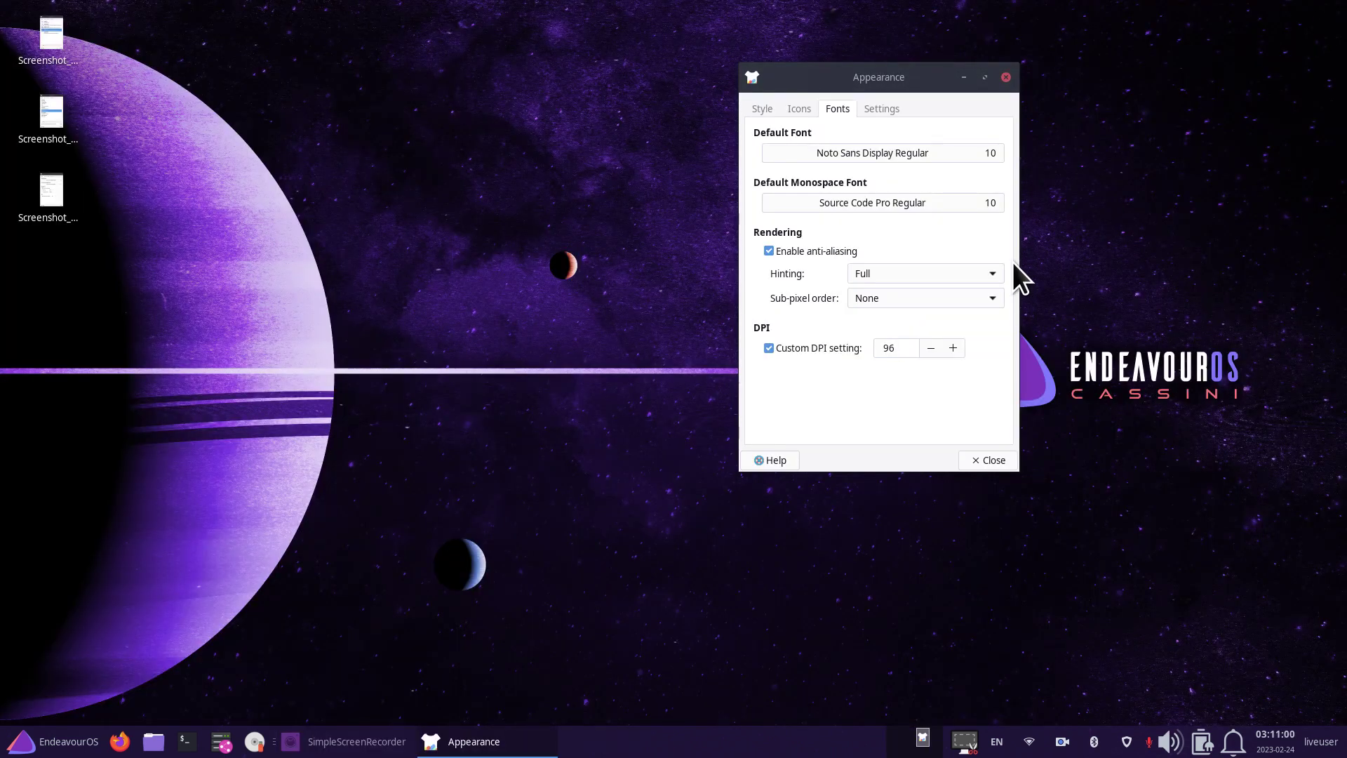
# Set the default font size to 27, keeping Noto Sans Display Regular, and preview its effect on the desktop.
pyautogui.click(969, 152)
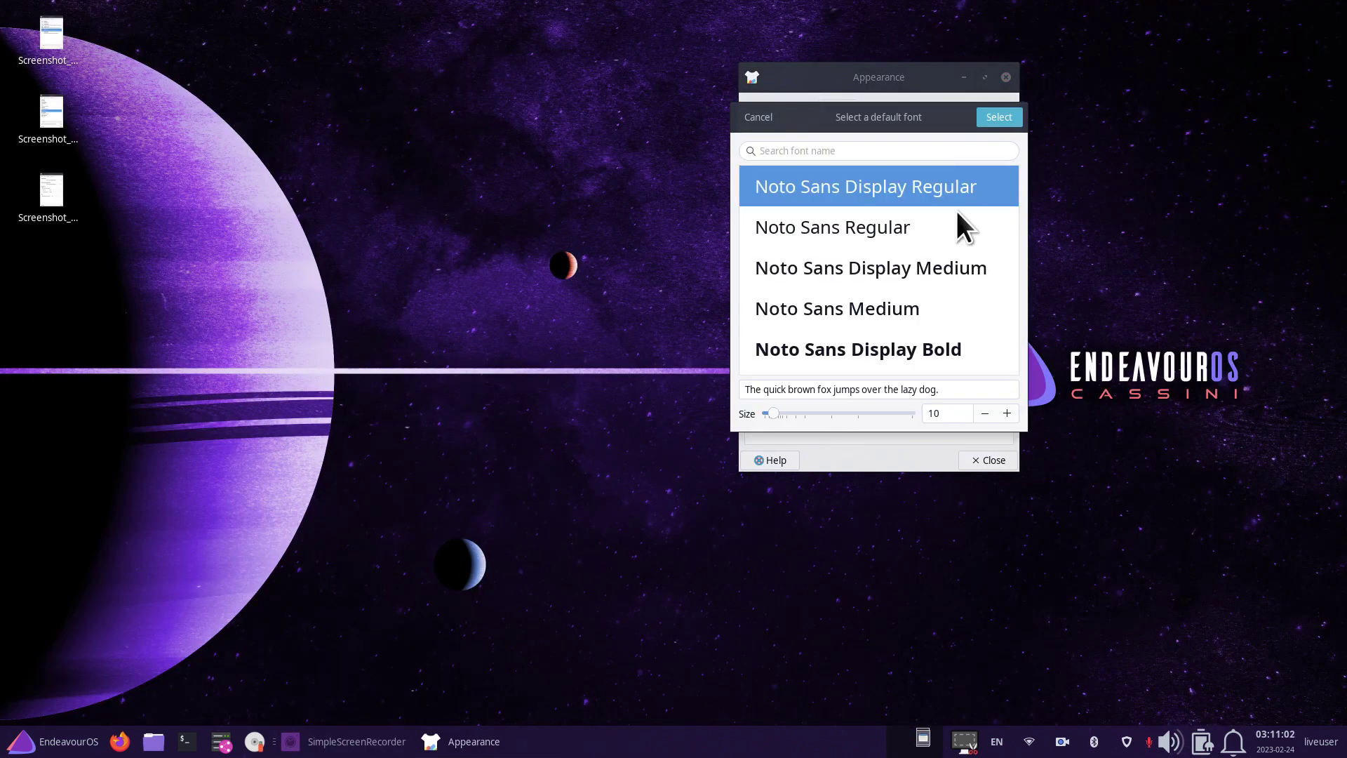
pyautogui.moveTo(771, 414); pyautogui.dragTo(815, 417)
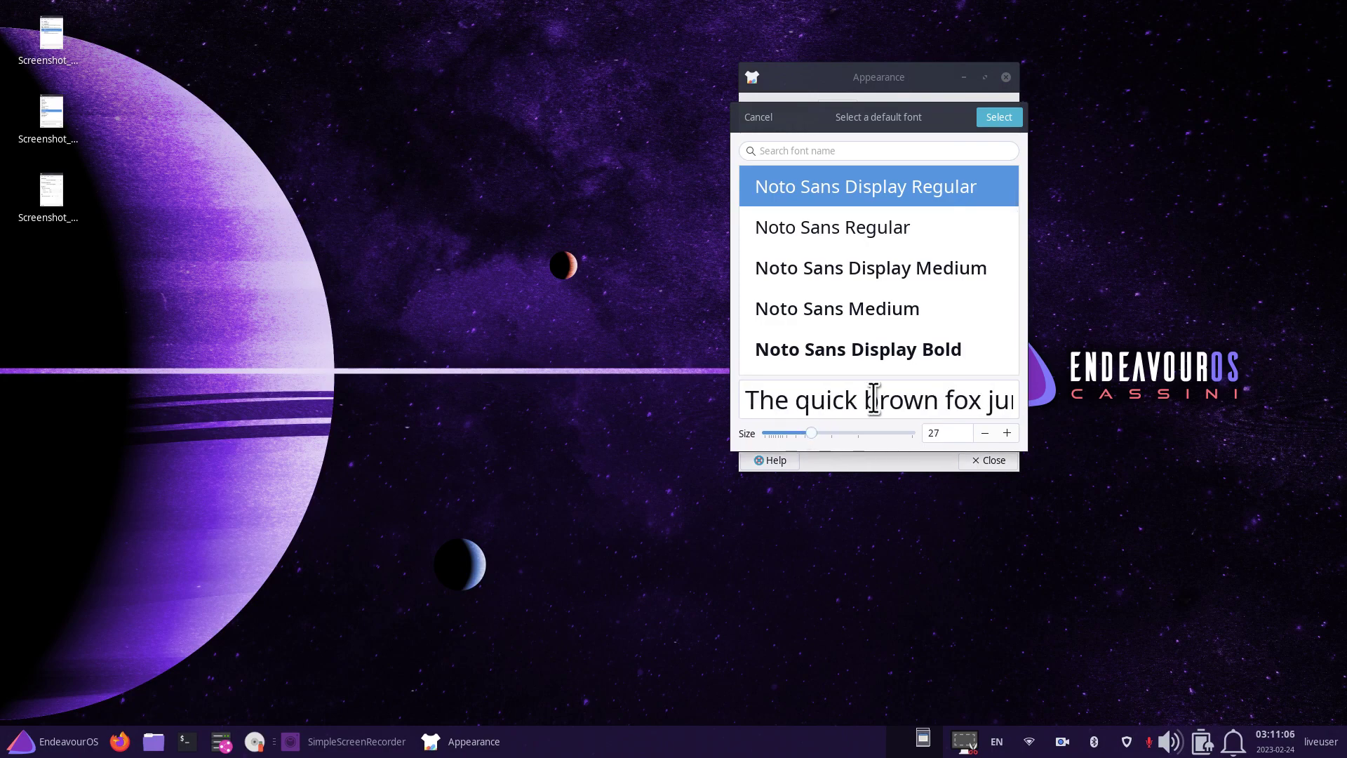
pyautogui.click(996, 120)
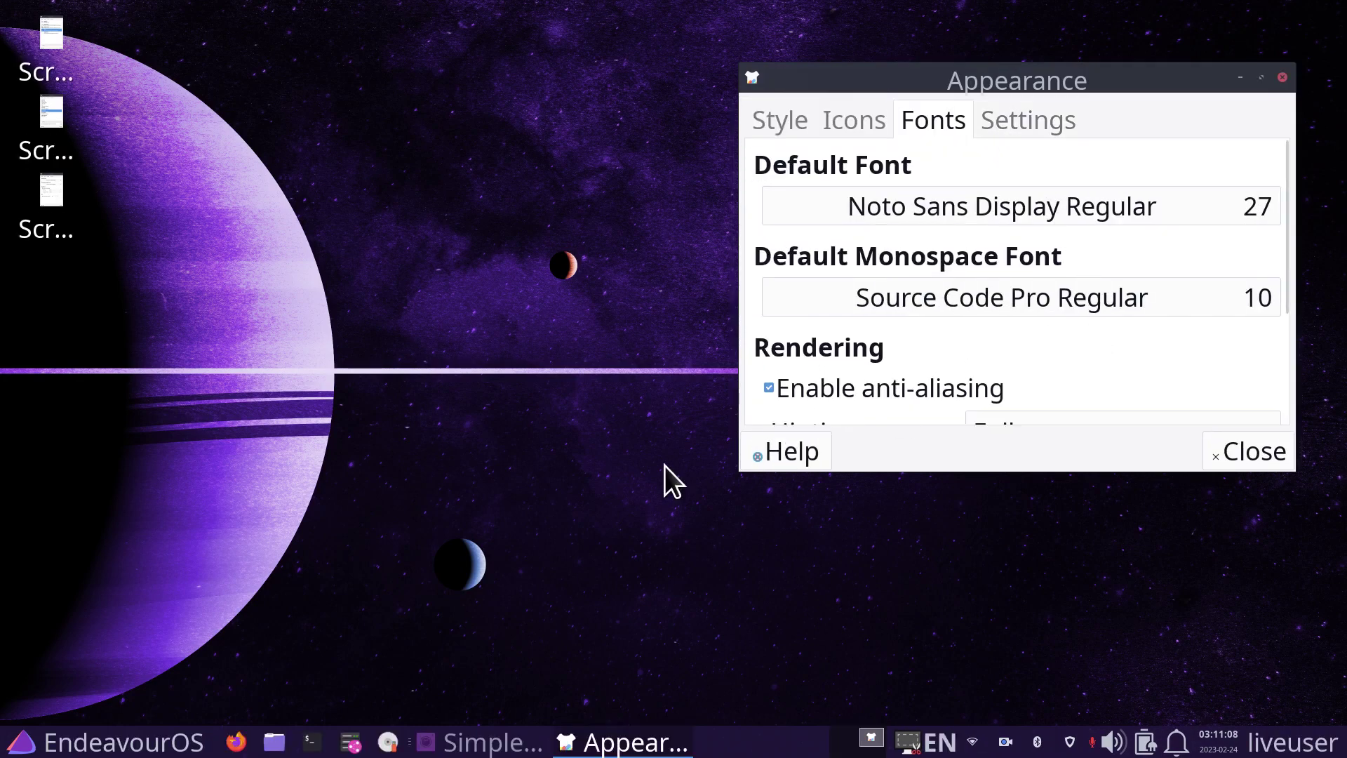
pyautogui.click(118, 749)
pyautogui.click(709, 507)
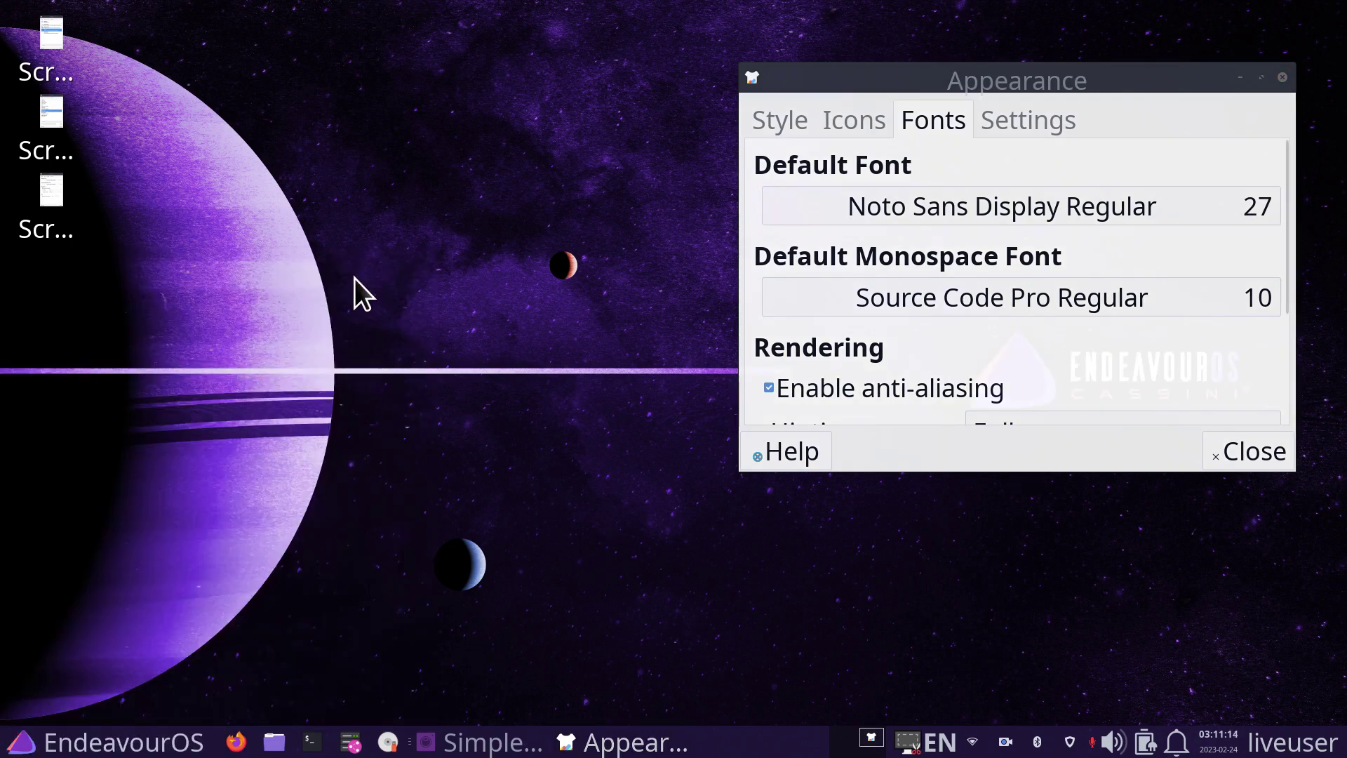
# Consult the saved Fonts screenshot for the original value and set the default font size to 10.
pyautogui.doubleClick(52, 208)
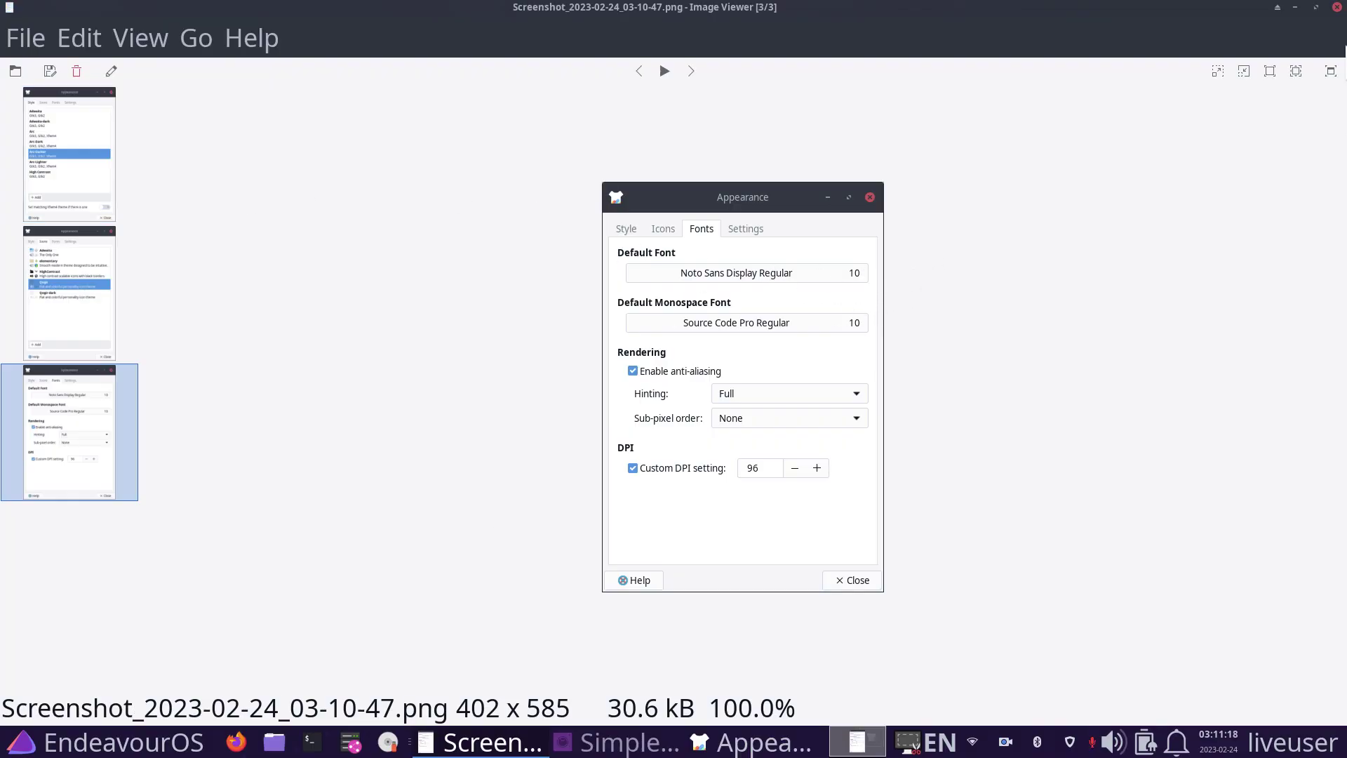
pyautogui.click(1337, 7)
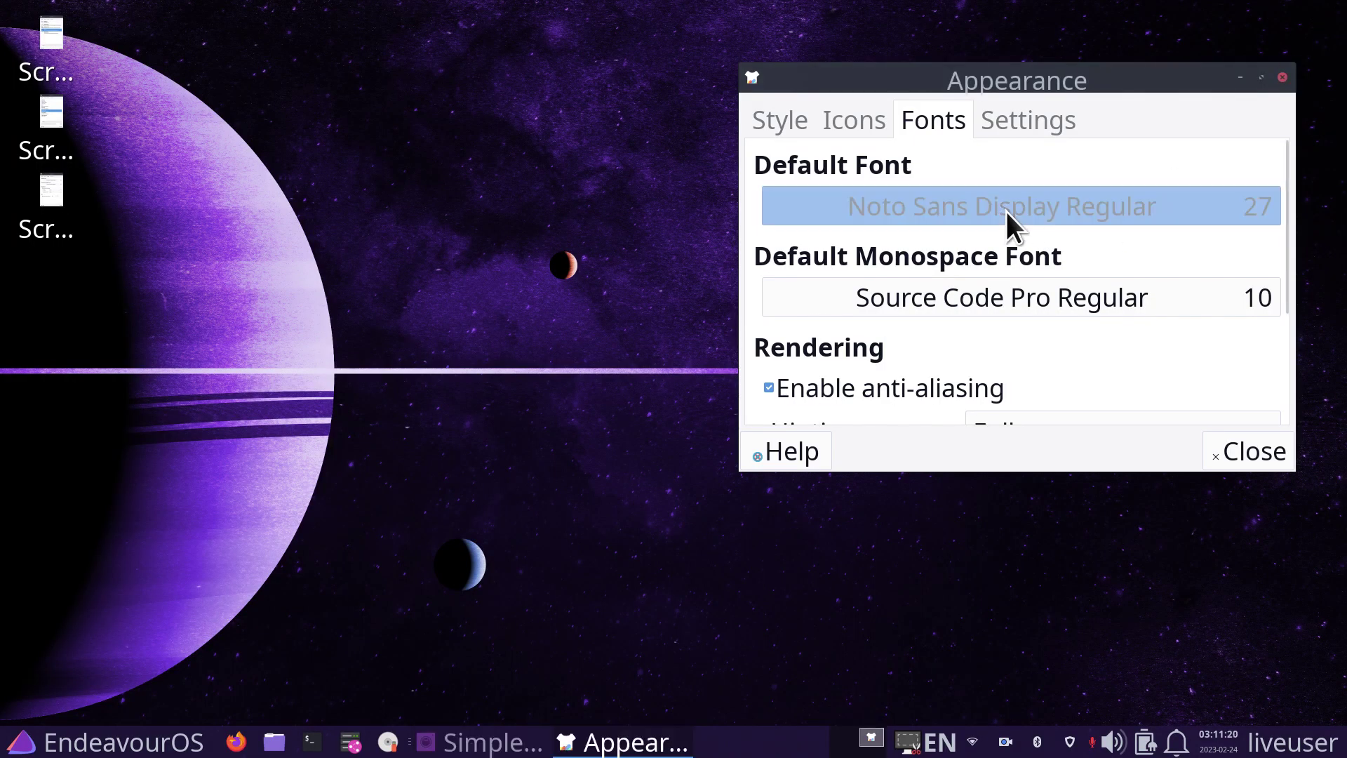
pyautogui.click(1006, 212)
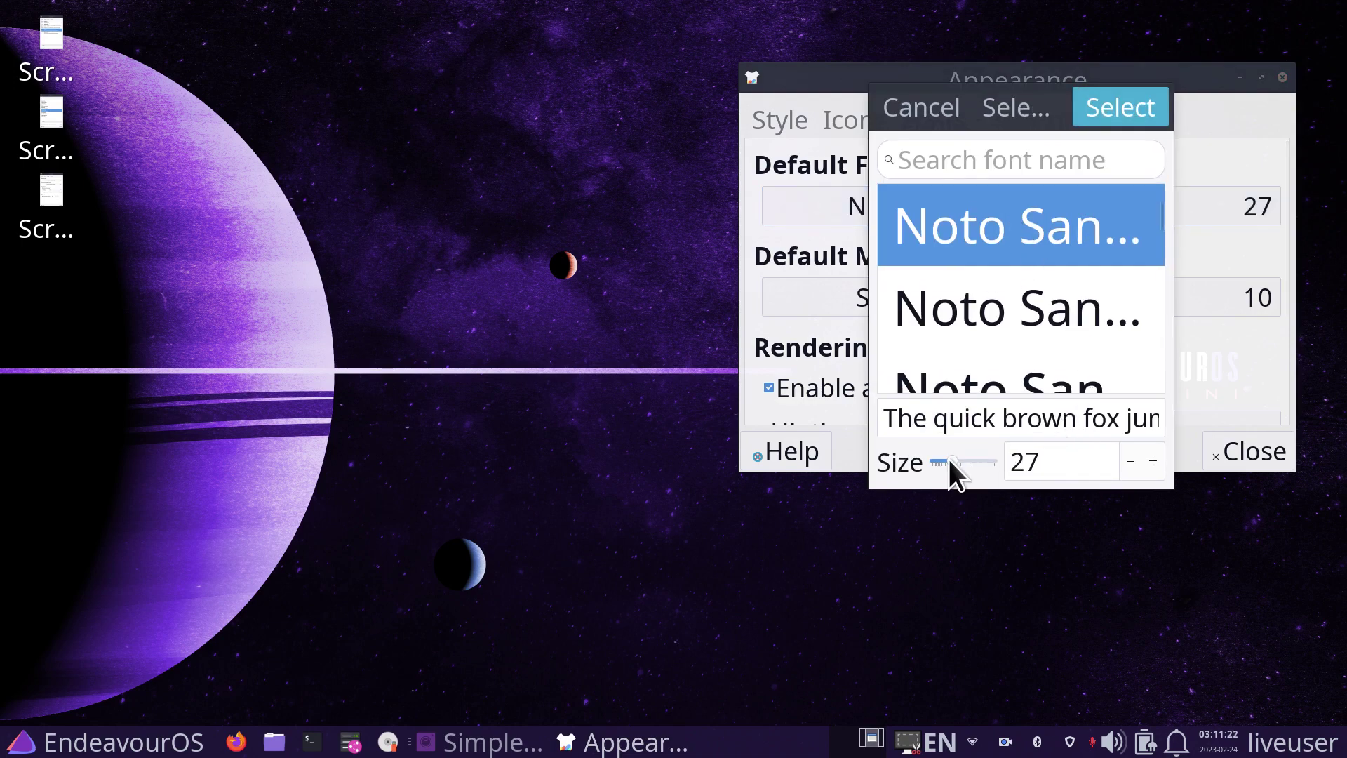
pyautogui.moveTo(1046, 460); pyautogui.dragTo(996, 464)
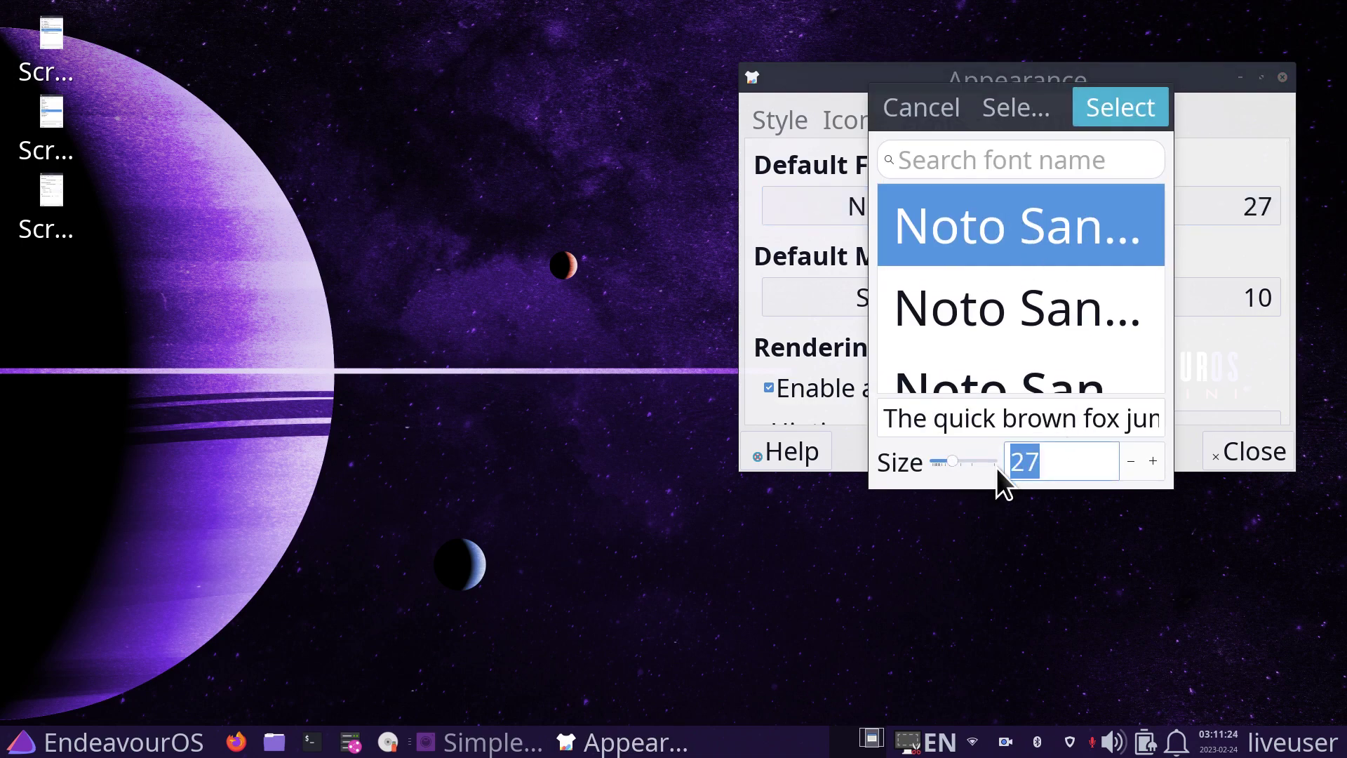
pyautogui.write('10')
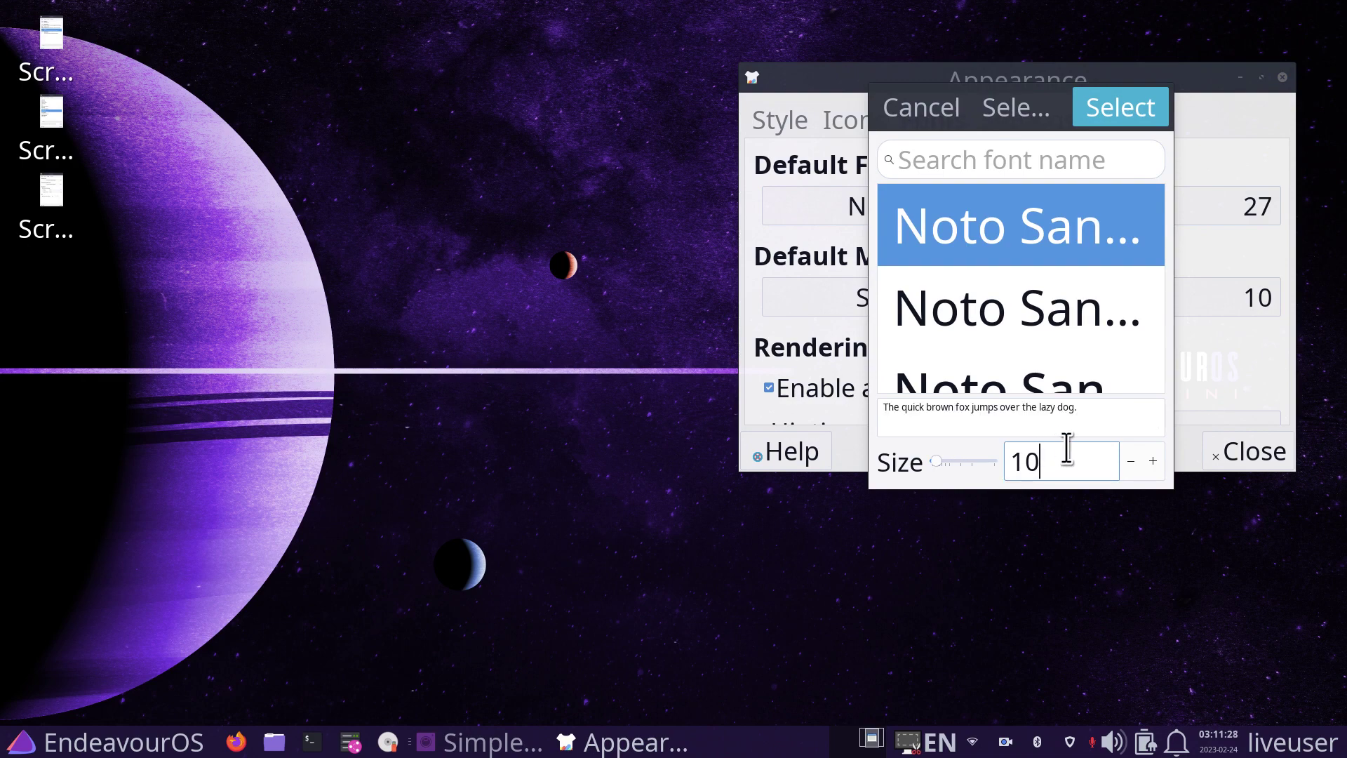
pyautogui.click(1138, 115)
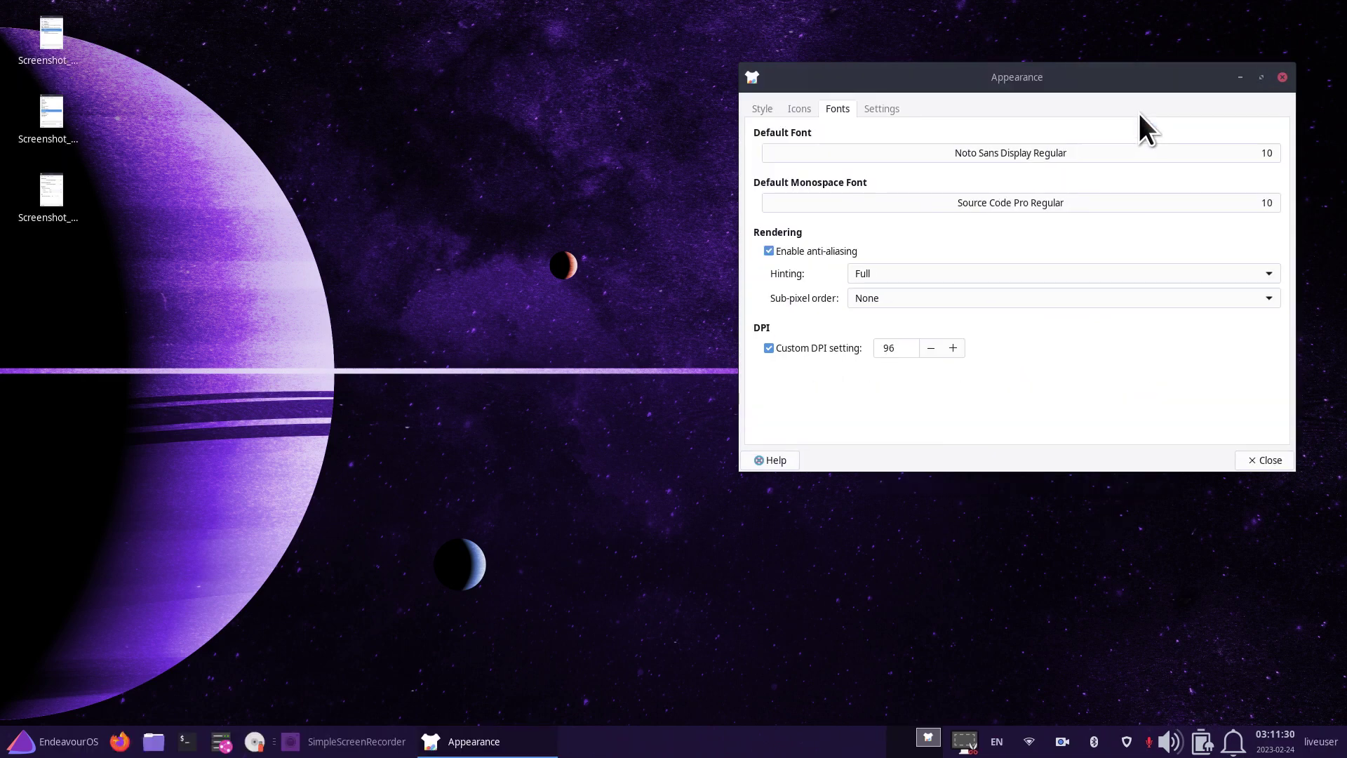
# Close the Appearance window and open Panel Preferences, moving its window away from the middle of the desktop.
pyautogui.moveTo(1094, 85); pyautogui.dragTo(877, 100)
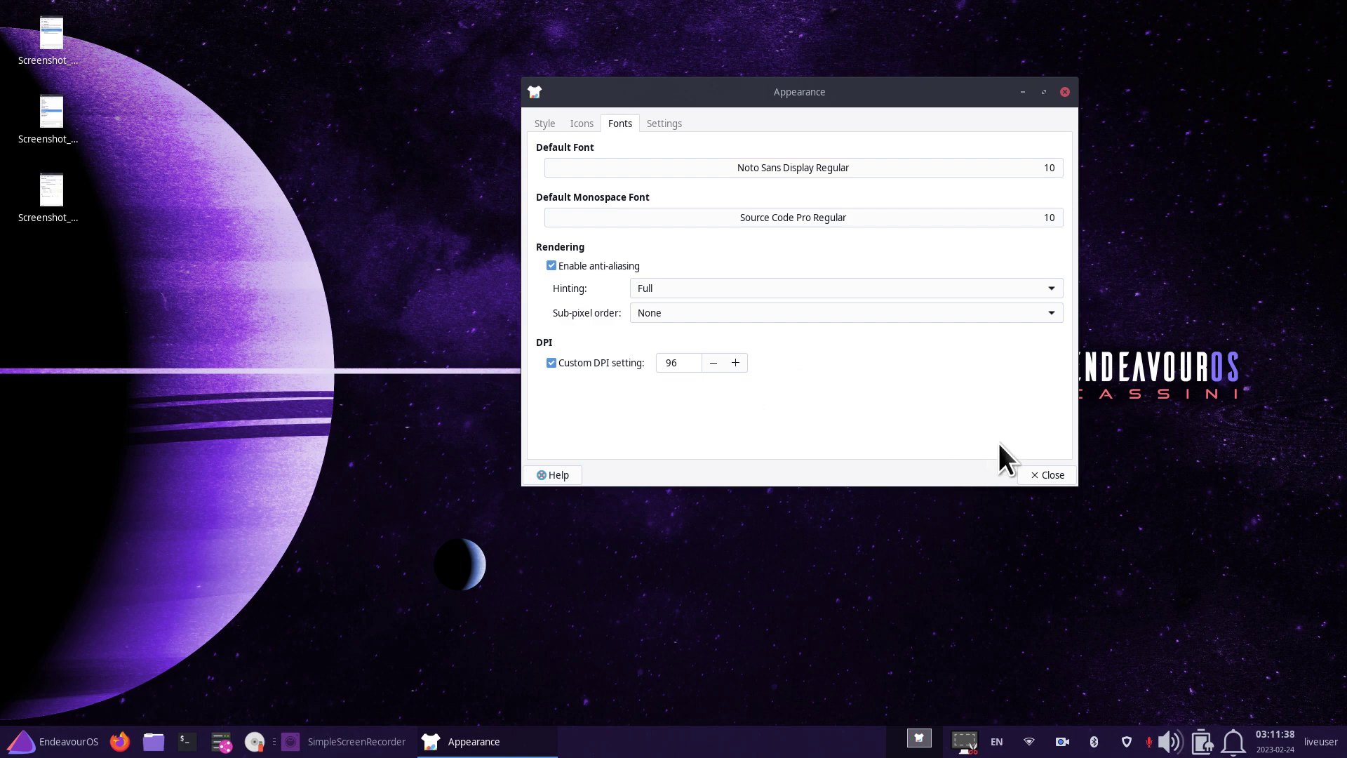
pyautogui.click(1048, 475)
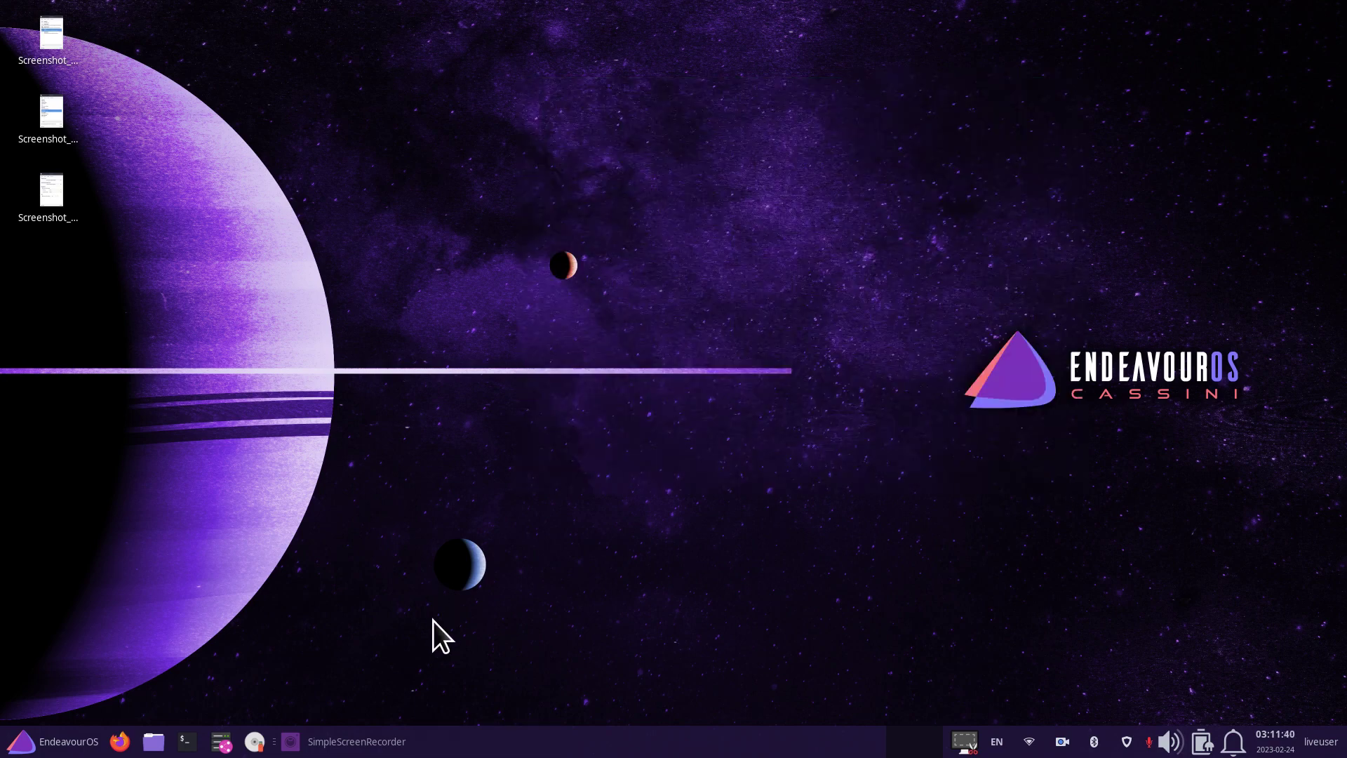
pyautogui.click(26, 741)
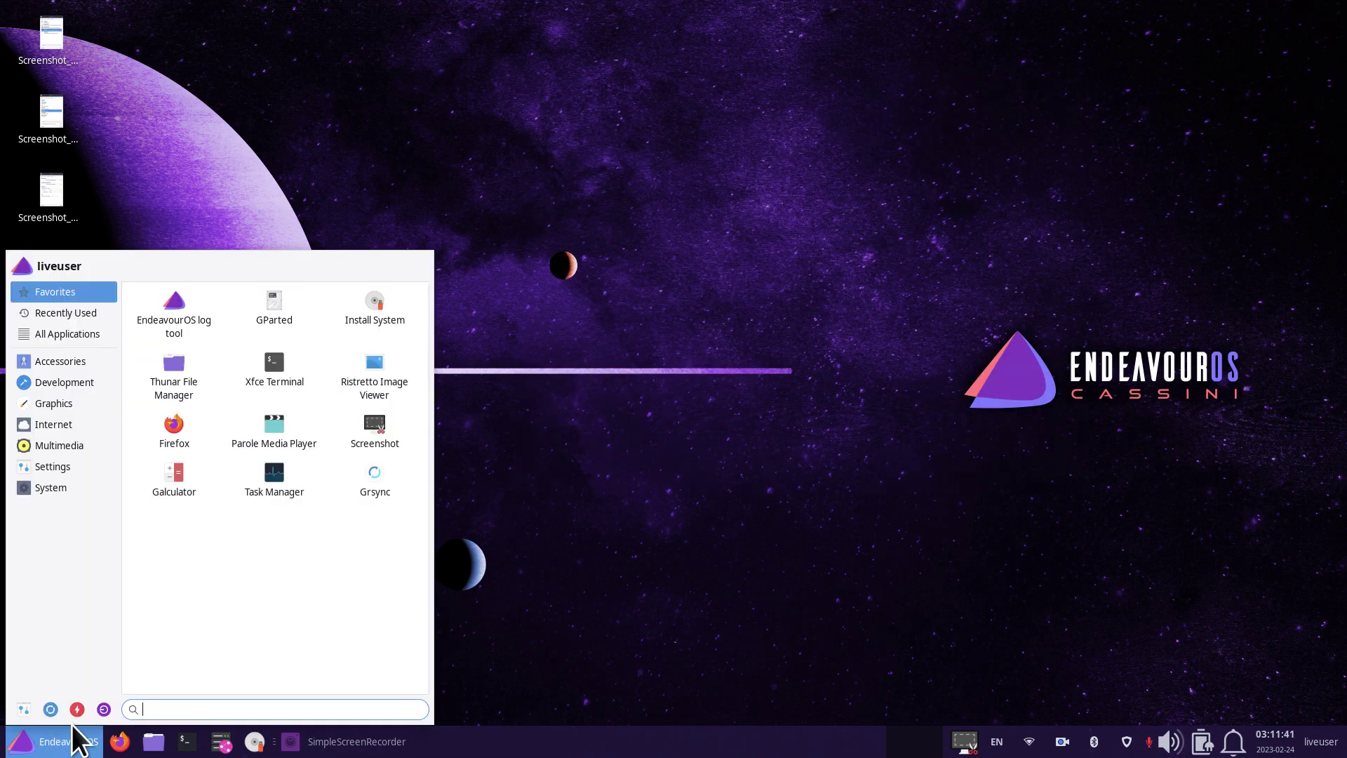
pyautogui.click(53, 466)
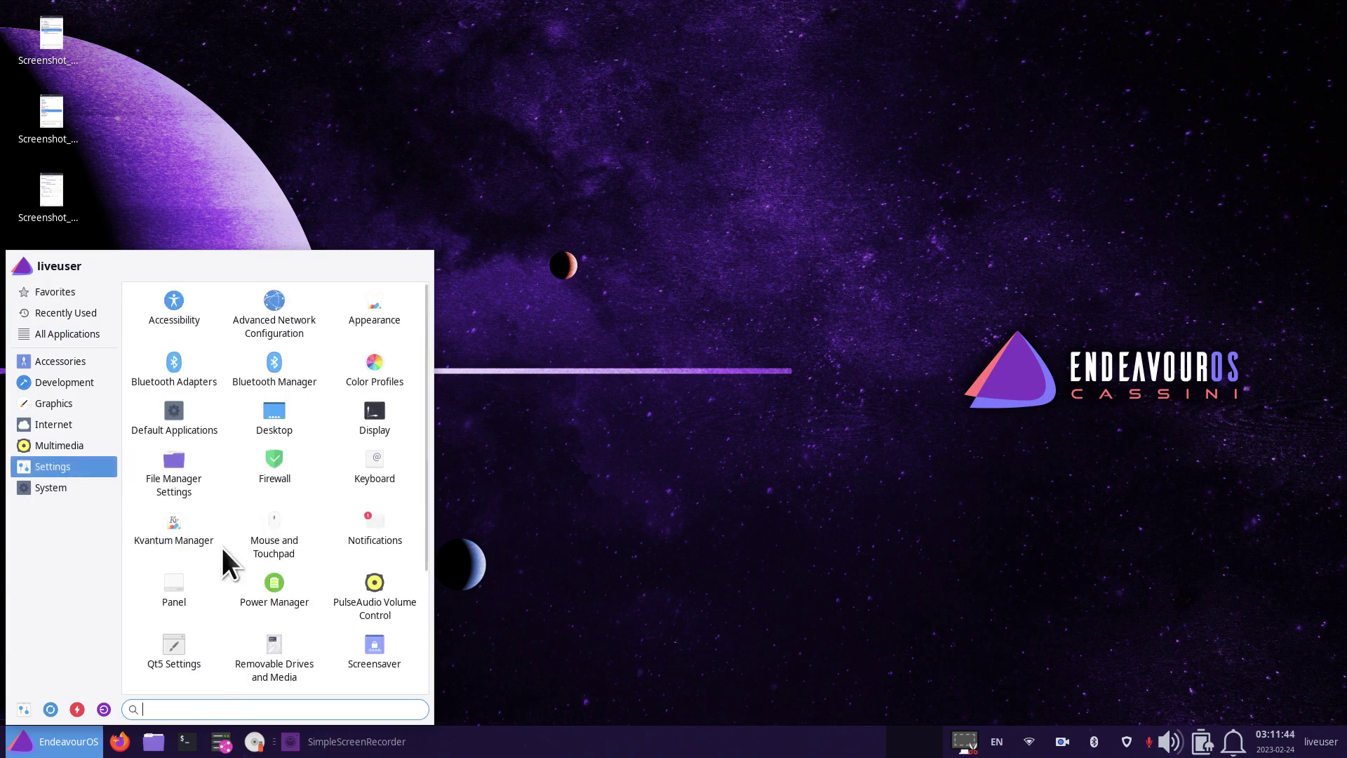
pyautogui.click(179, 595)
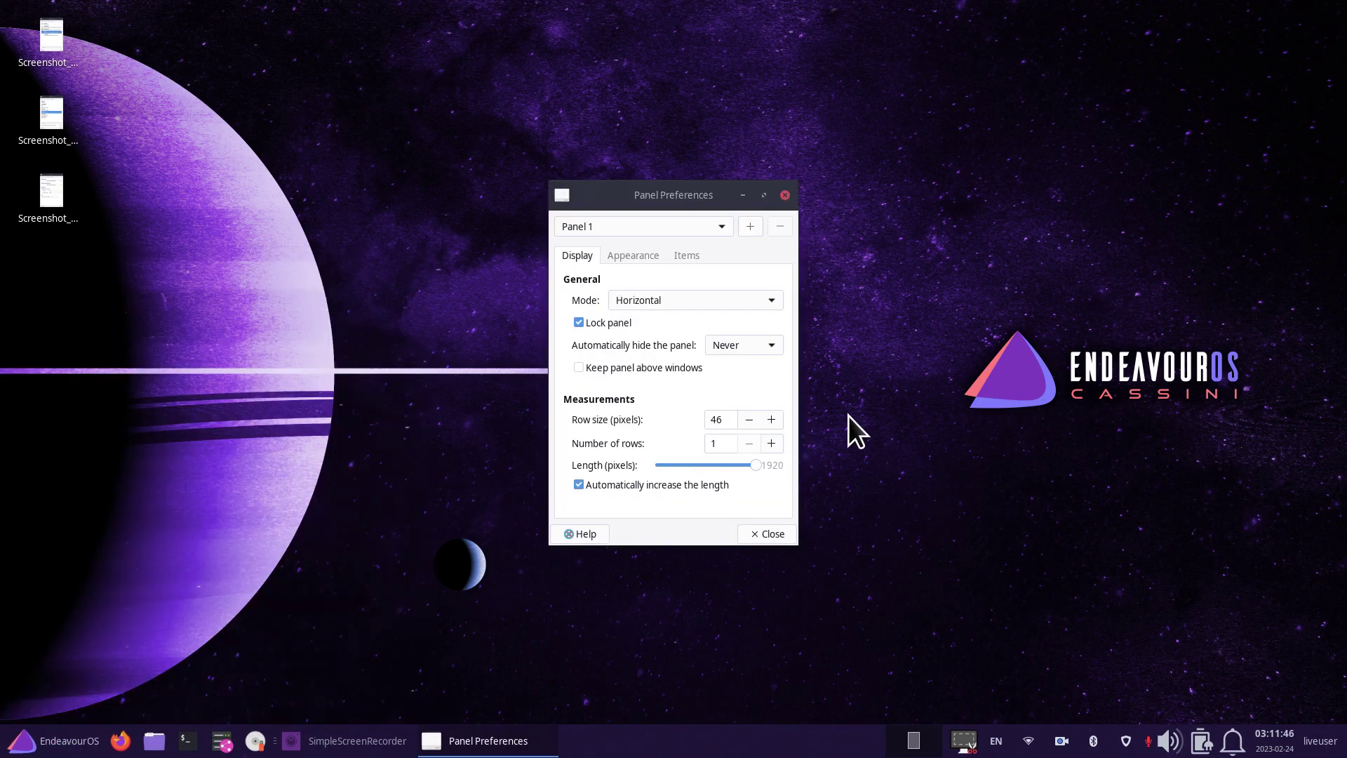
pyautogui.moveTo(633, 196); pyautogui.dragTo(785, 175)
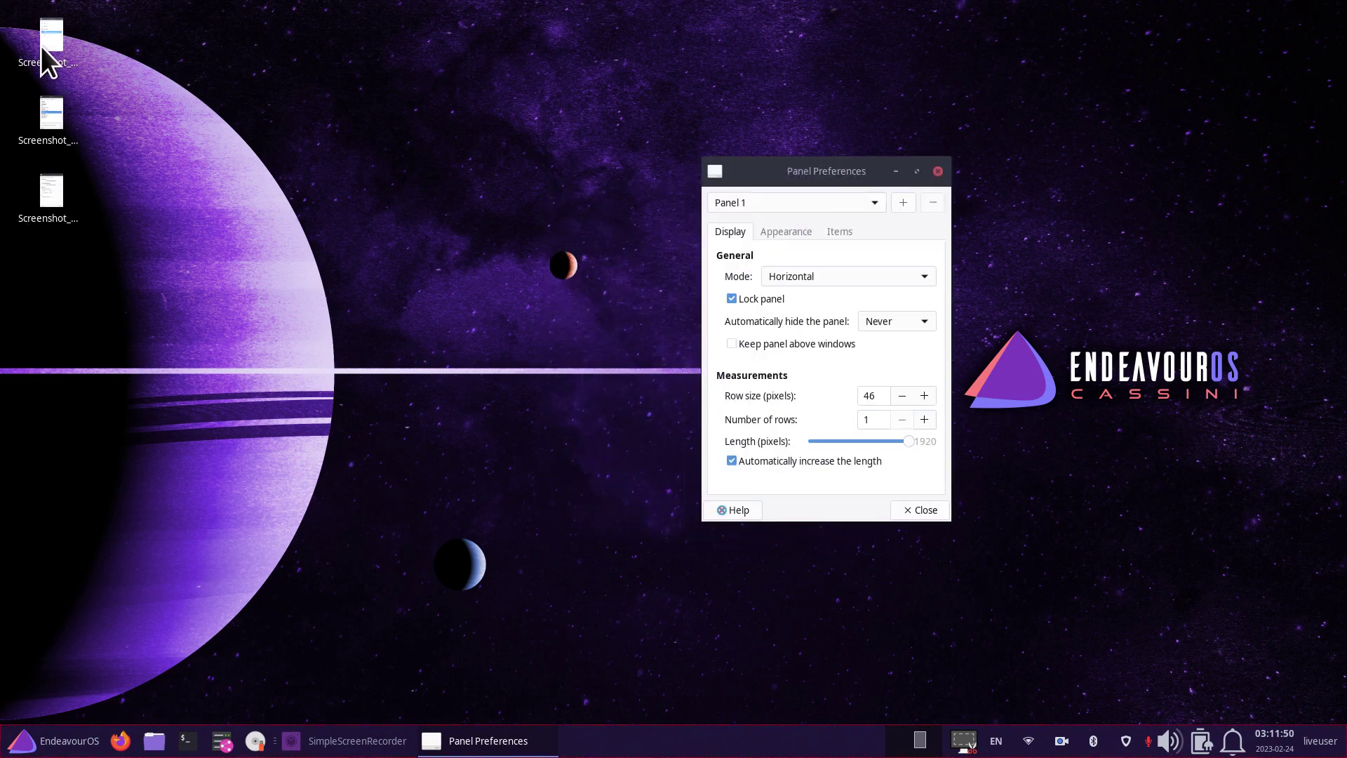
# Capture Panel Preferences as an active-window screenshot with the window border and no delay, and save it as a PNG on the desktop.
pyautogui.click(966, 743)
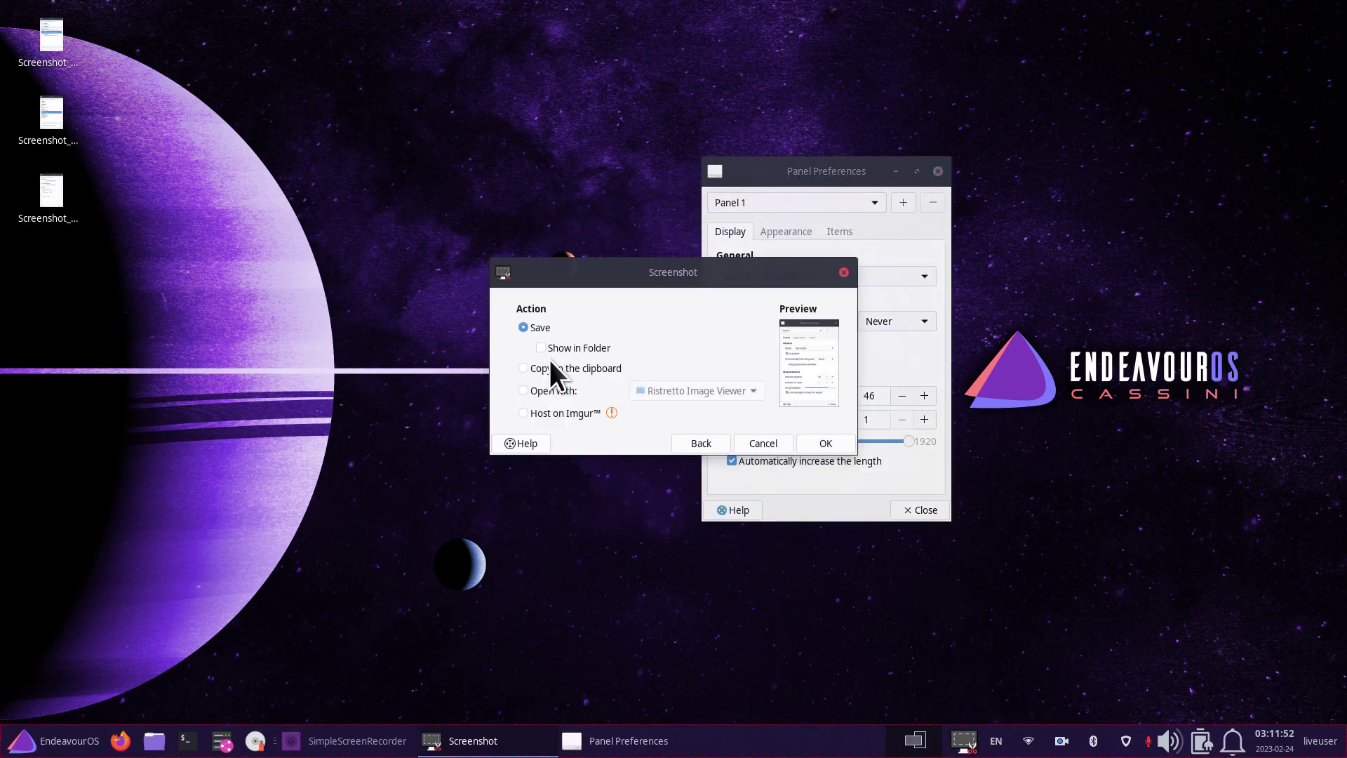
pyautogui.click(700, 444)
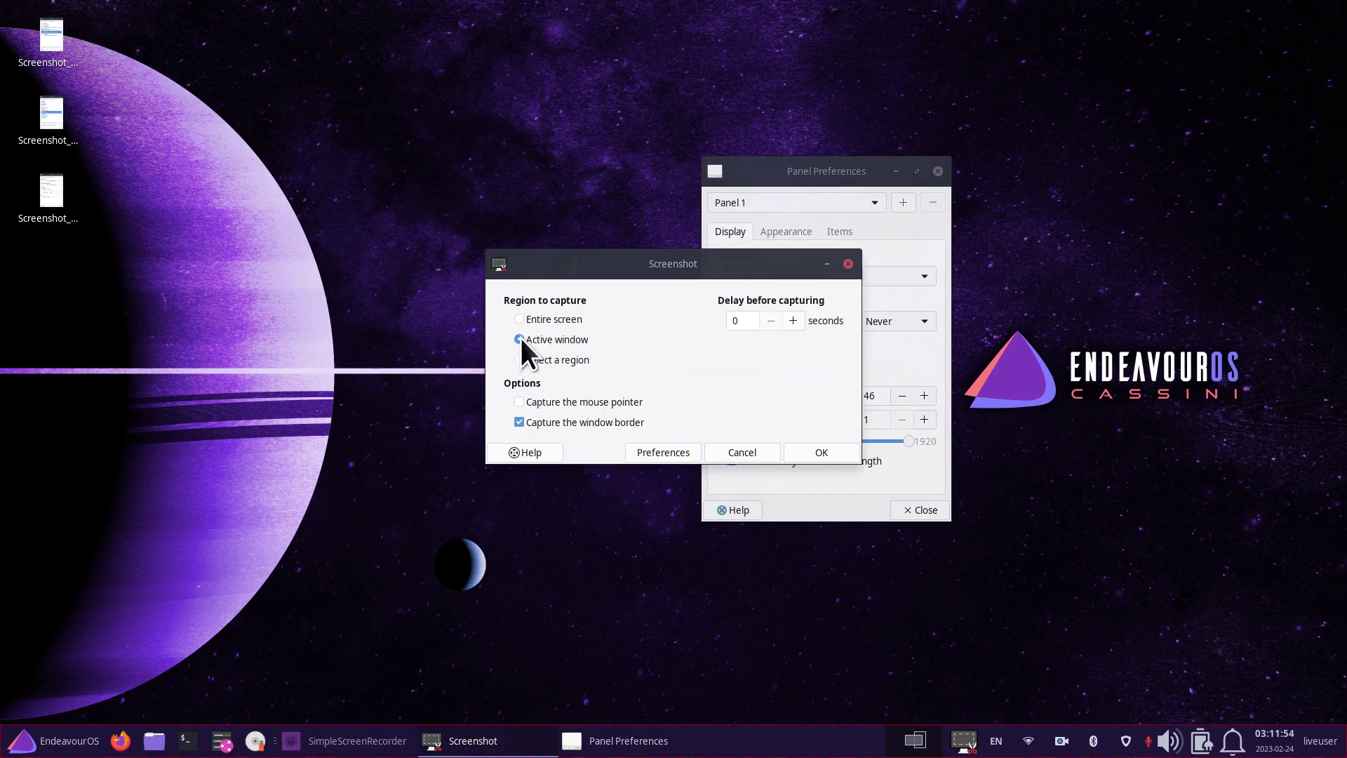
pyautogui.moveTo(676, 264); pyautogui.dragTo(826, 347)
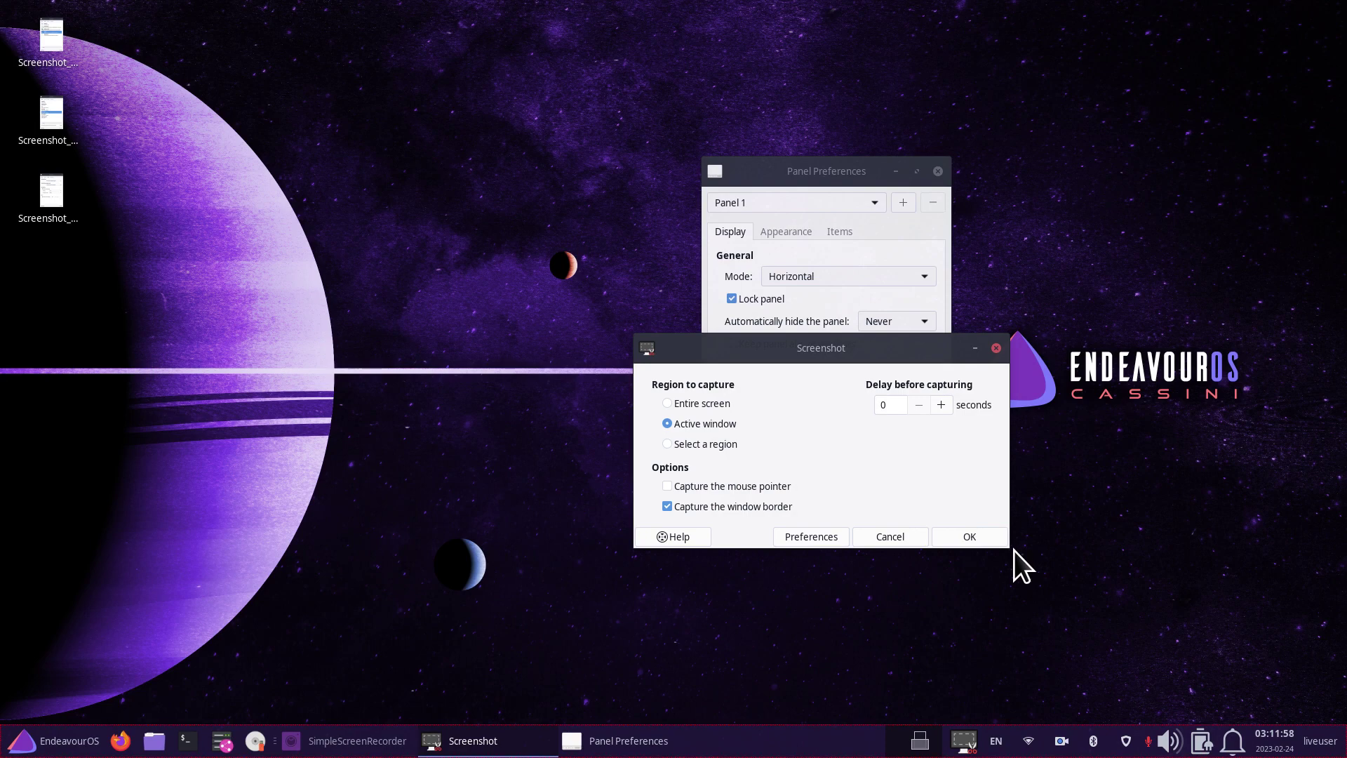
pyautogui.click(966, 536)
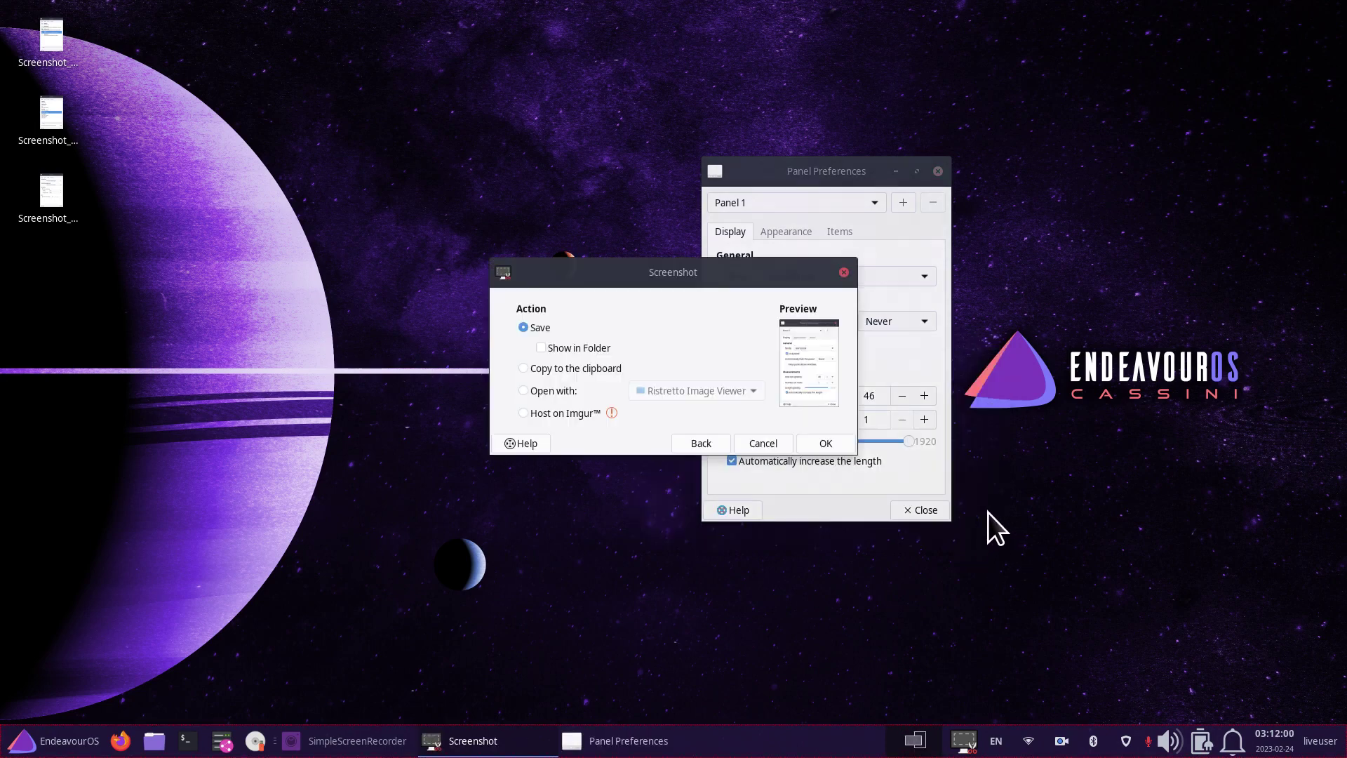
pyautogui.click(821, 440)
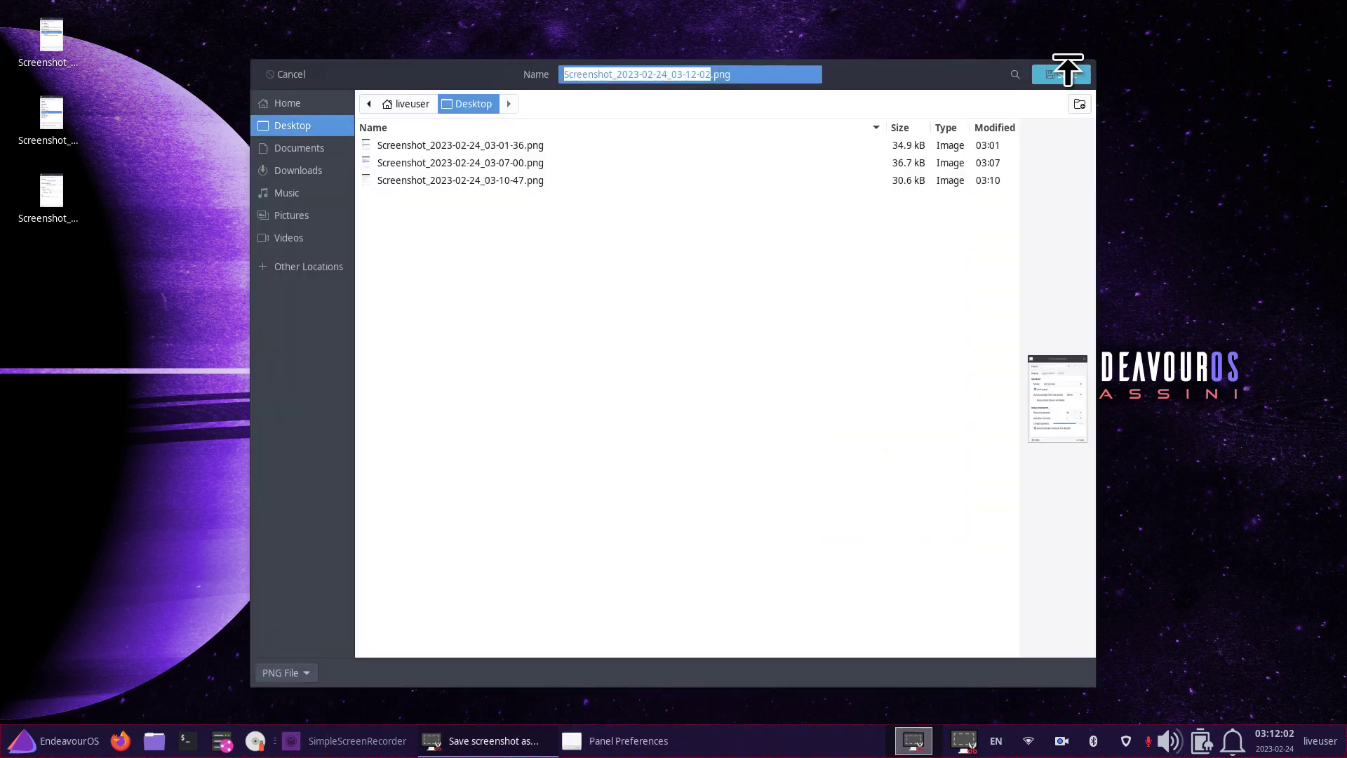
pyautogui.click(1057, 74)
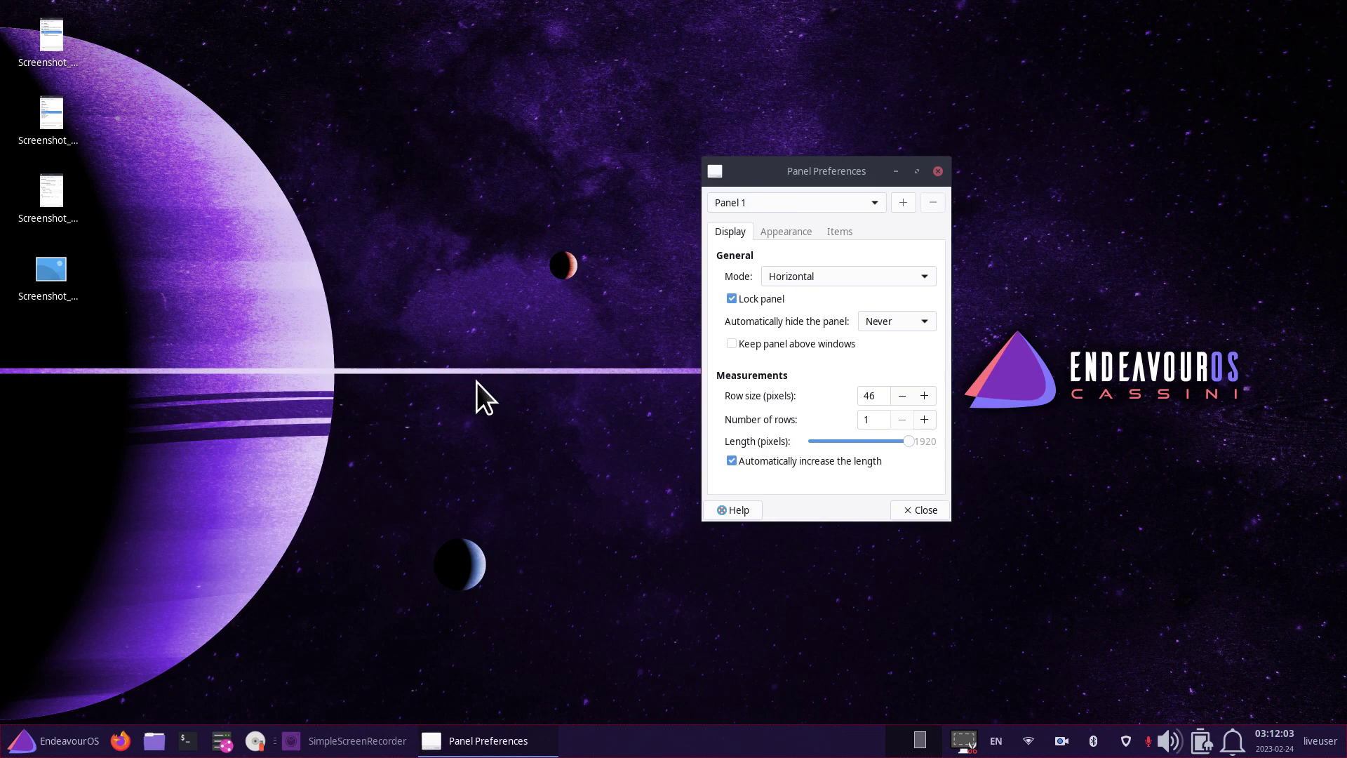
# Open the Panel Preferences screenshot in an unmaximized image viewer and arrange it side by side with the Panel Preferences window.
pyautogui.doubleClick(51, 273)
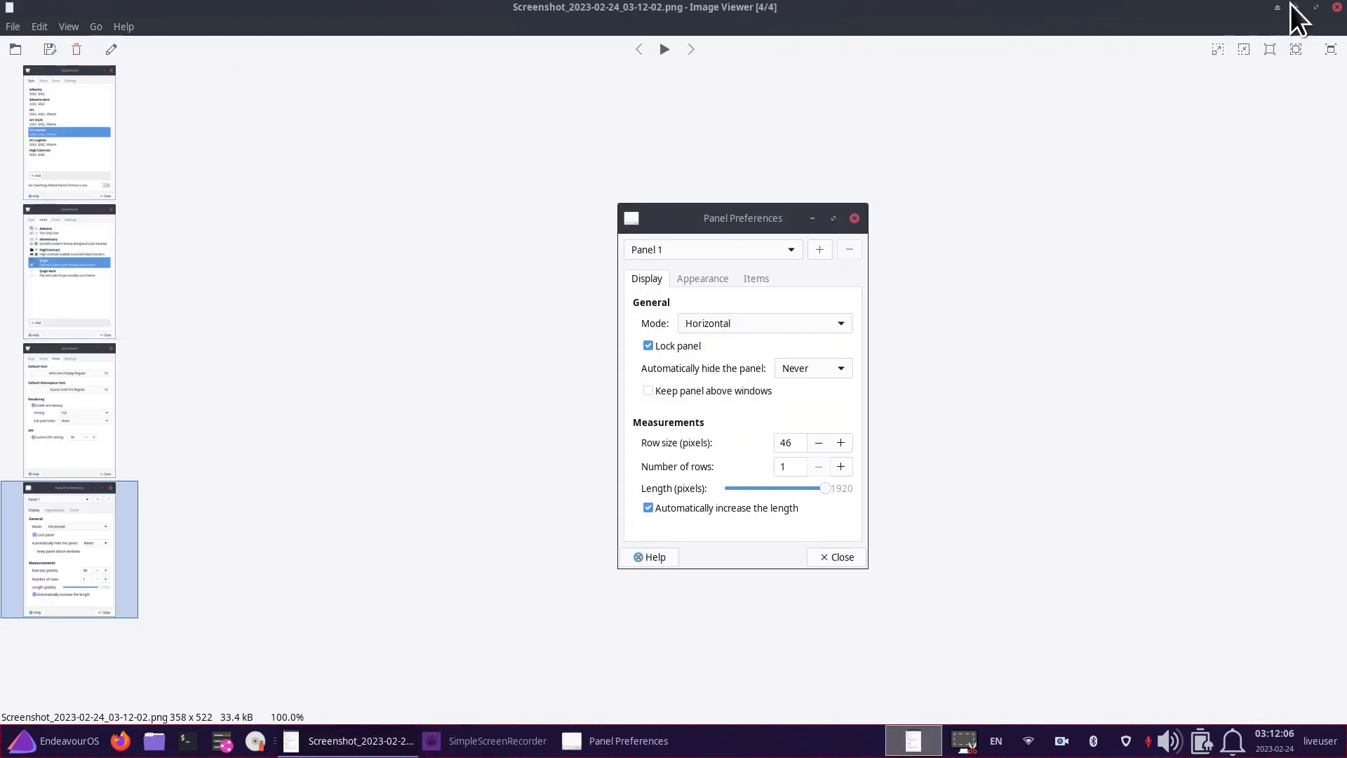
pyautogui.click(1314, 10)
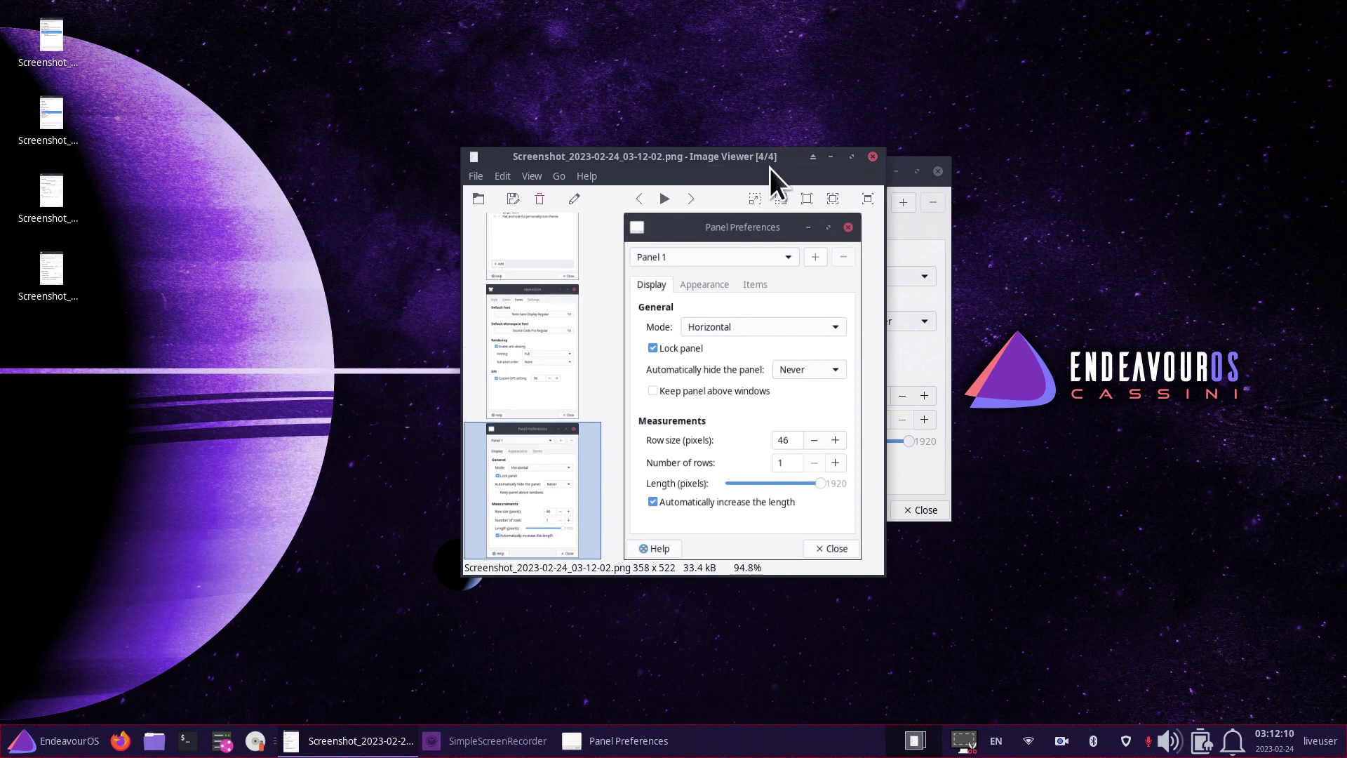
pyautogui.moveTo(769, 168); pyautogui.dragTo(570, 163)
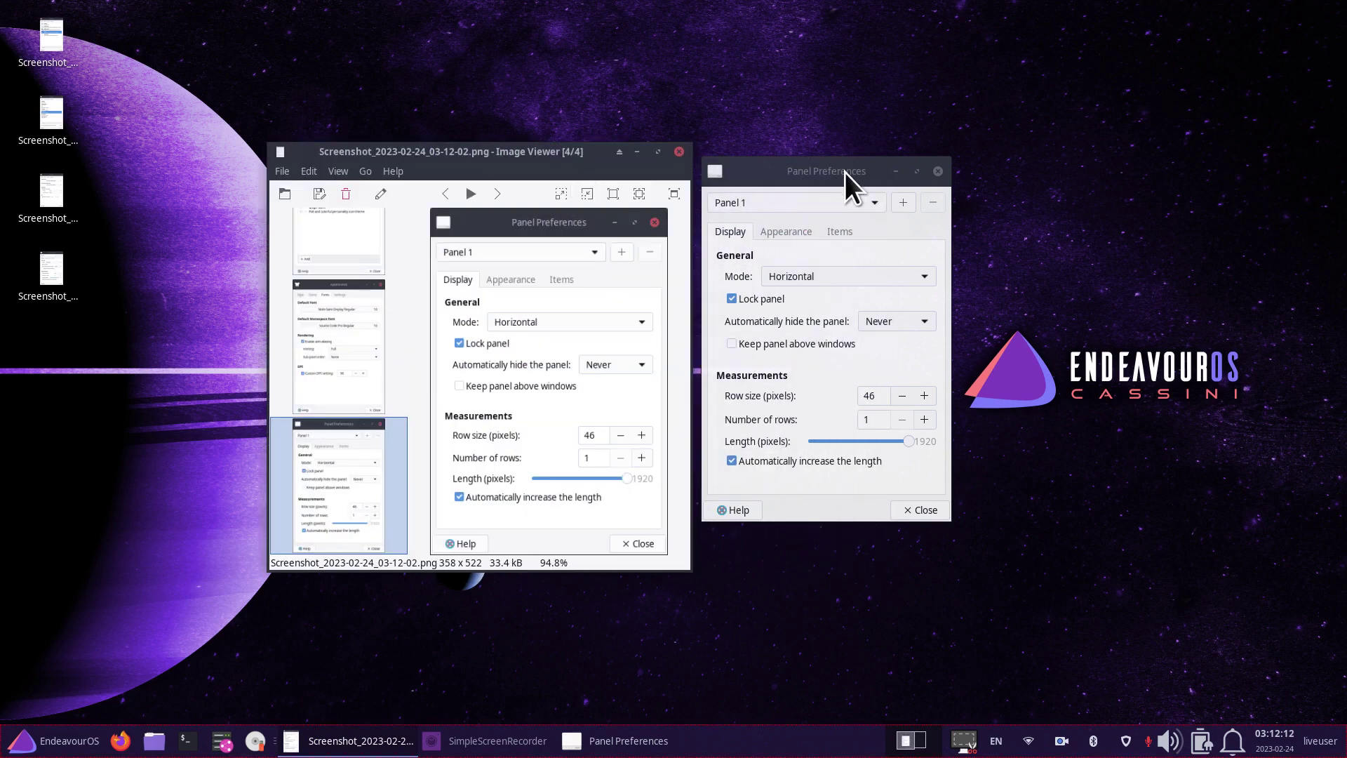
pyautogui.moveTo(845, 172); pyautogui.dragTo(889, 180)
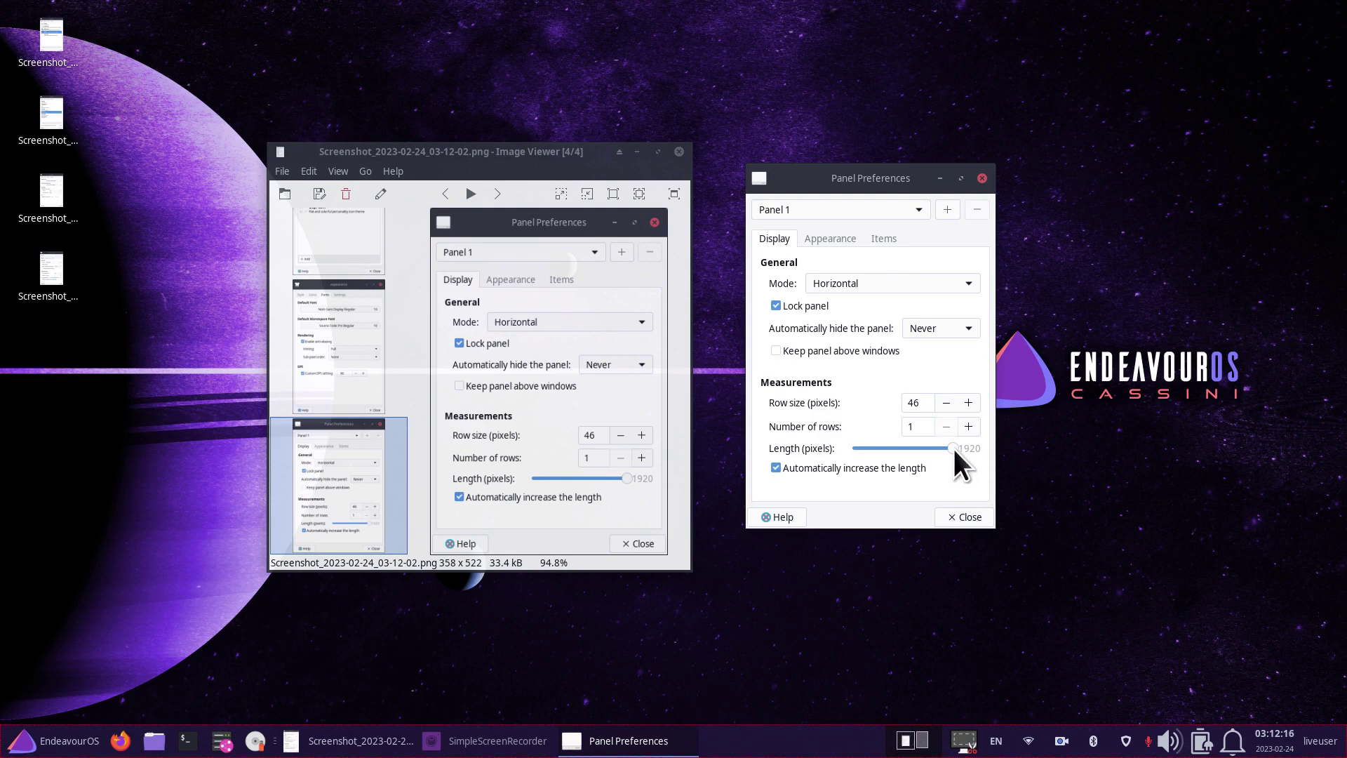
# Try to change the panel's length and increase its row size to 93 pixels.
pyautogui.moveTo(953, 446)
pyautogui.mouseDown()
pyautogui.moveTo(872, 448)
pyautogui.moveTo(979, 453)
pyautogui.mouseUp()
pyautogui.click(967, 402)
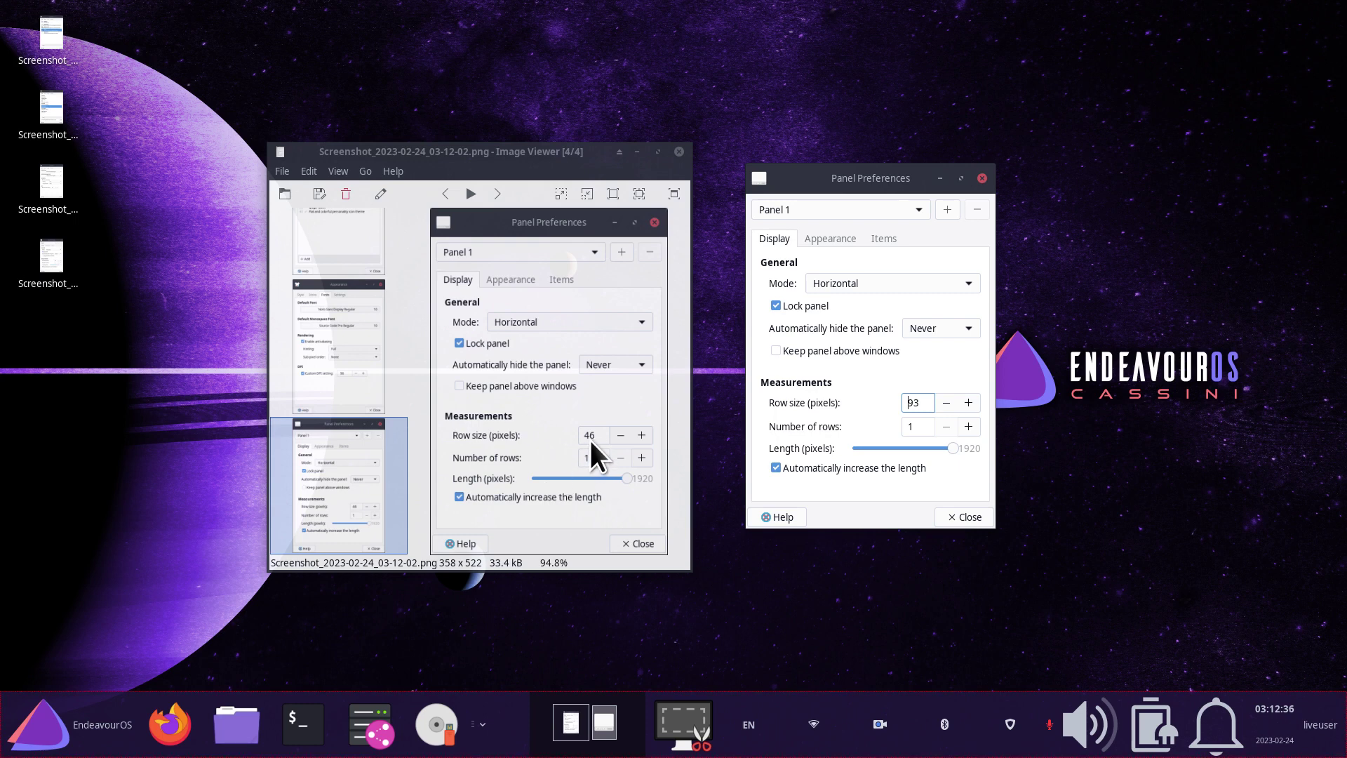
# Set the panel's row size to 46 pixels, and close Panel Preferences and the image viewer.
pyautogui.doubleClick(911, 402)
pyautogui.write('46')
pyautogui.press('Return')
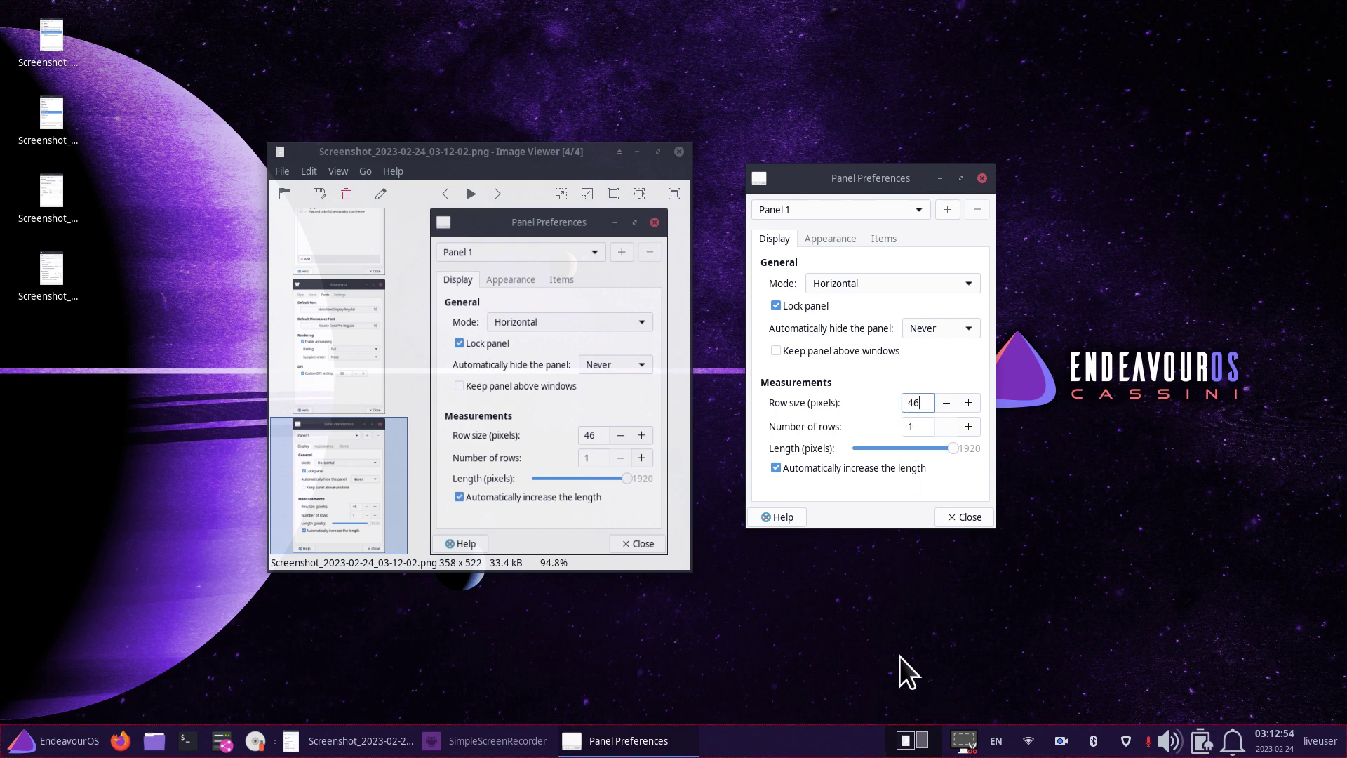
pyautogui.click(982, 519)
pyautogui.click(679, 152)
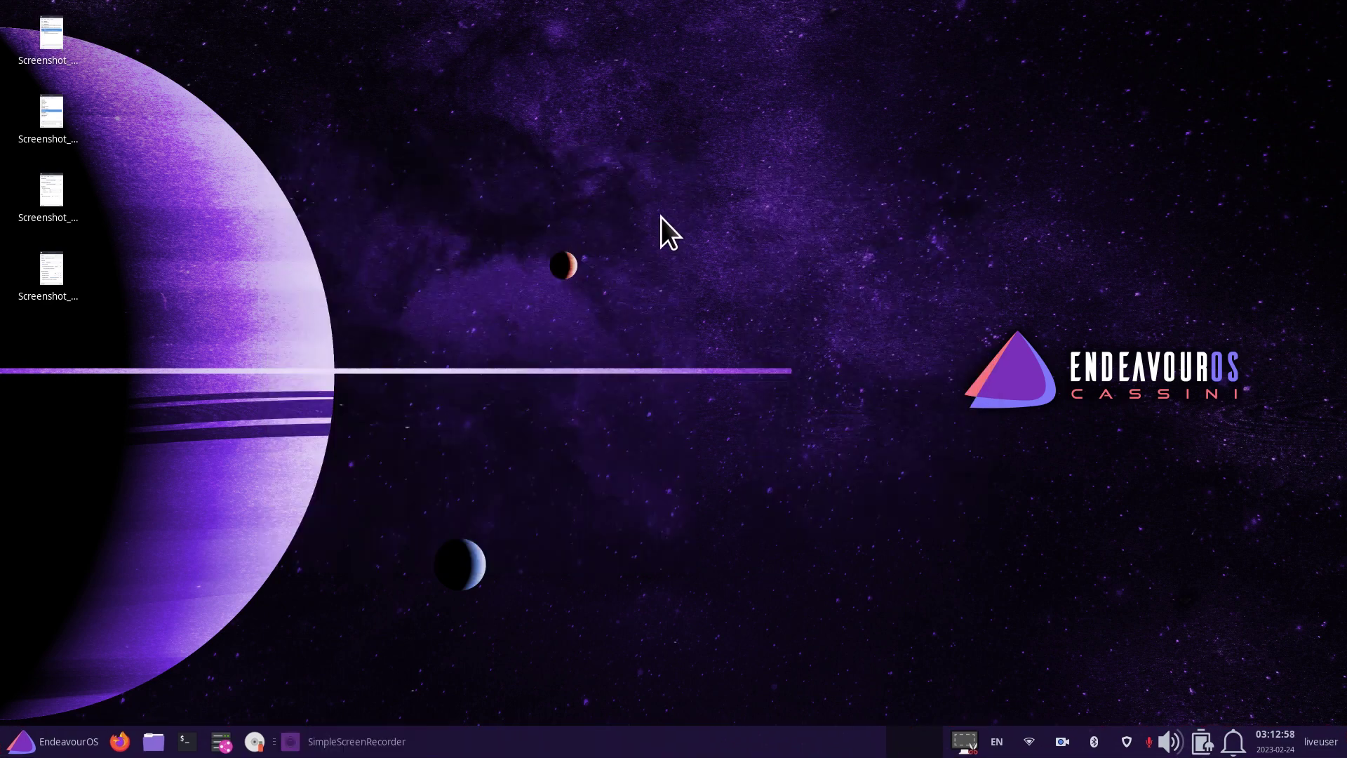
# Open the Display settings from the system settings applications.
pyautogui.click(23, 744)
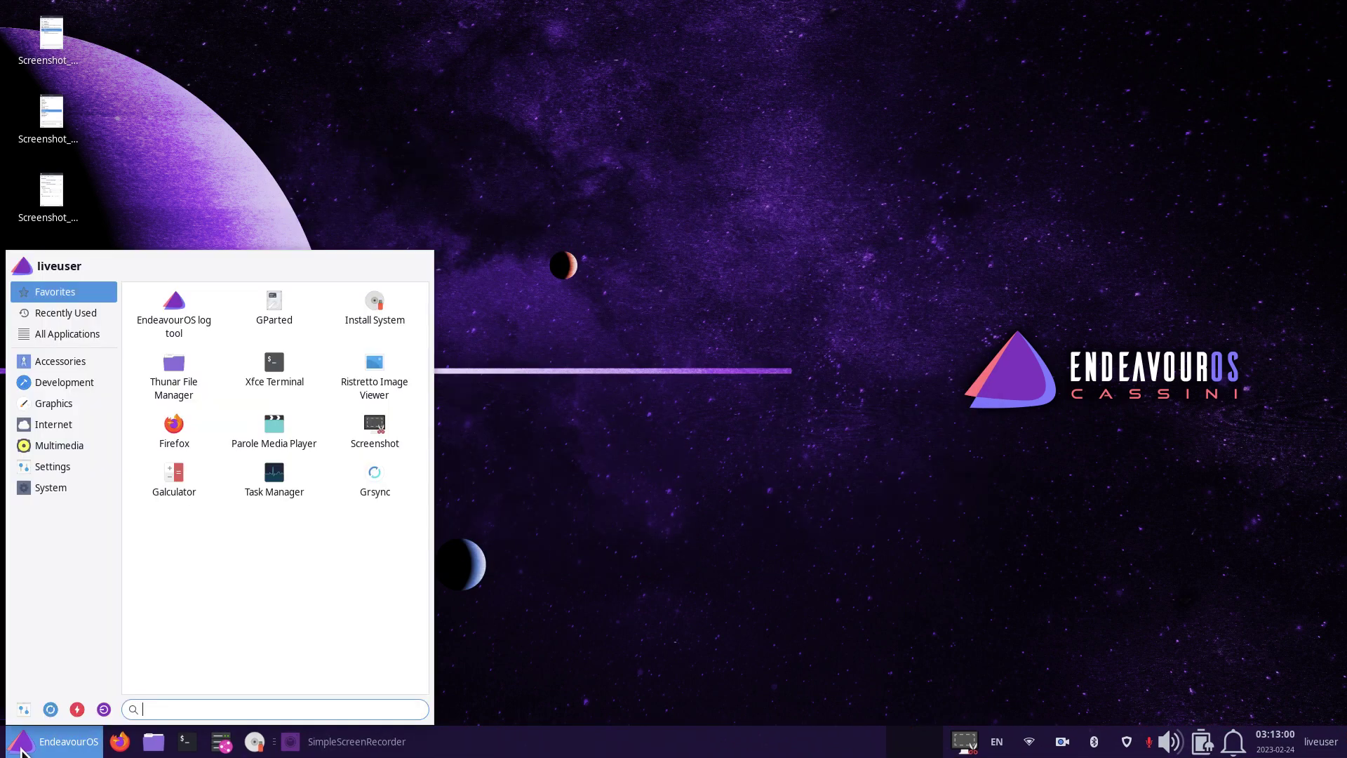
pyautogui.moveTo(65, 463)
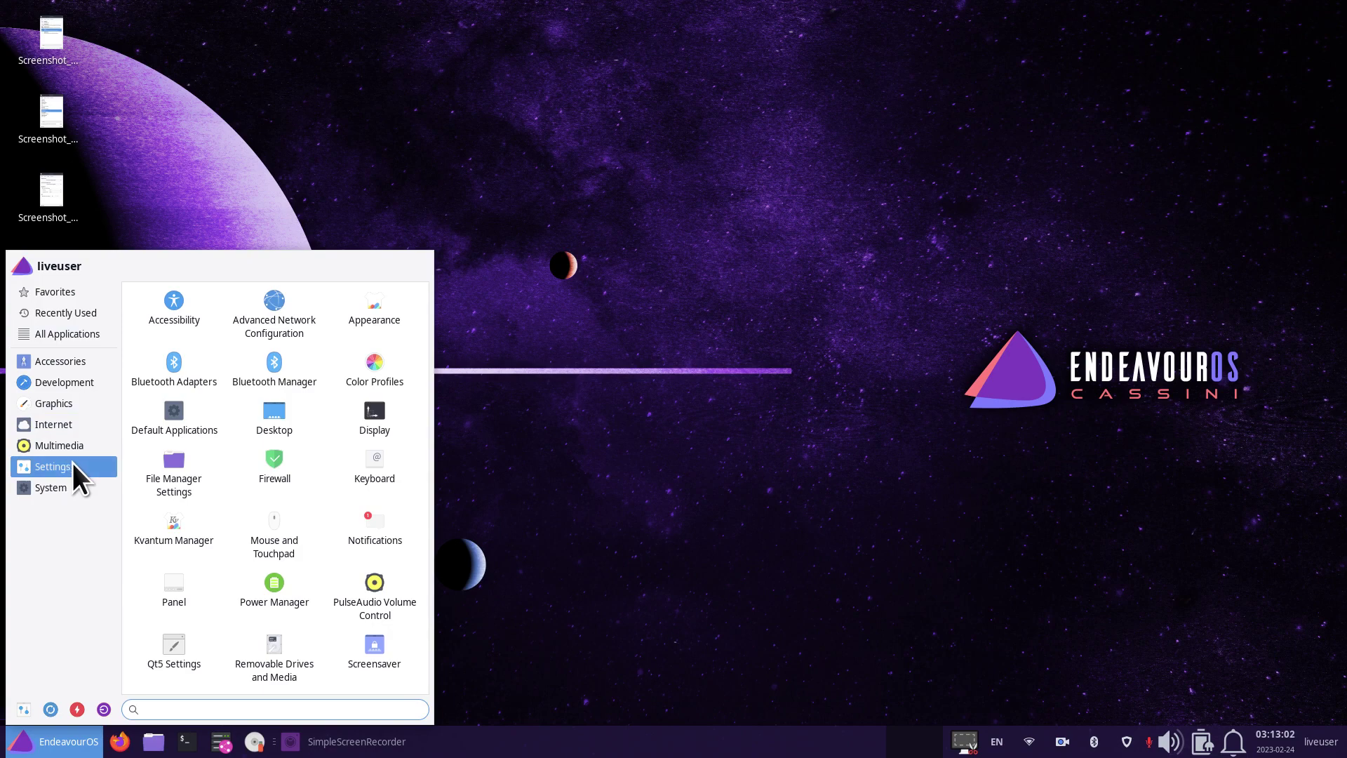
pyautogui.click(372, 413)
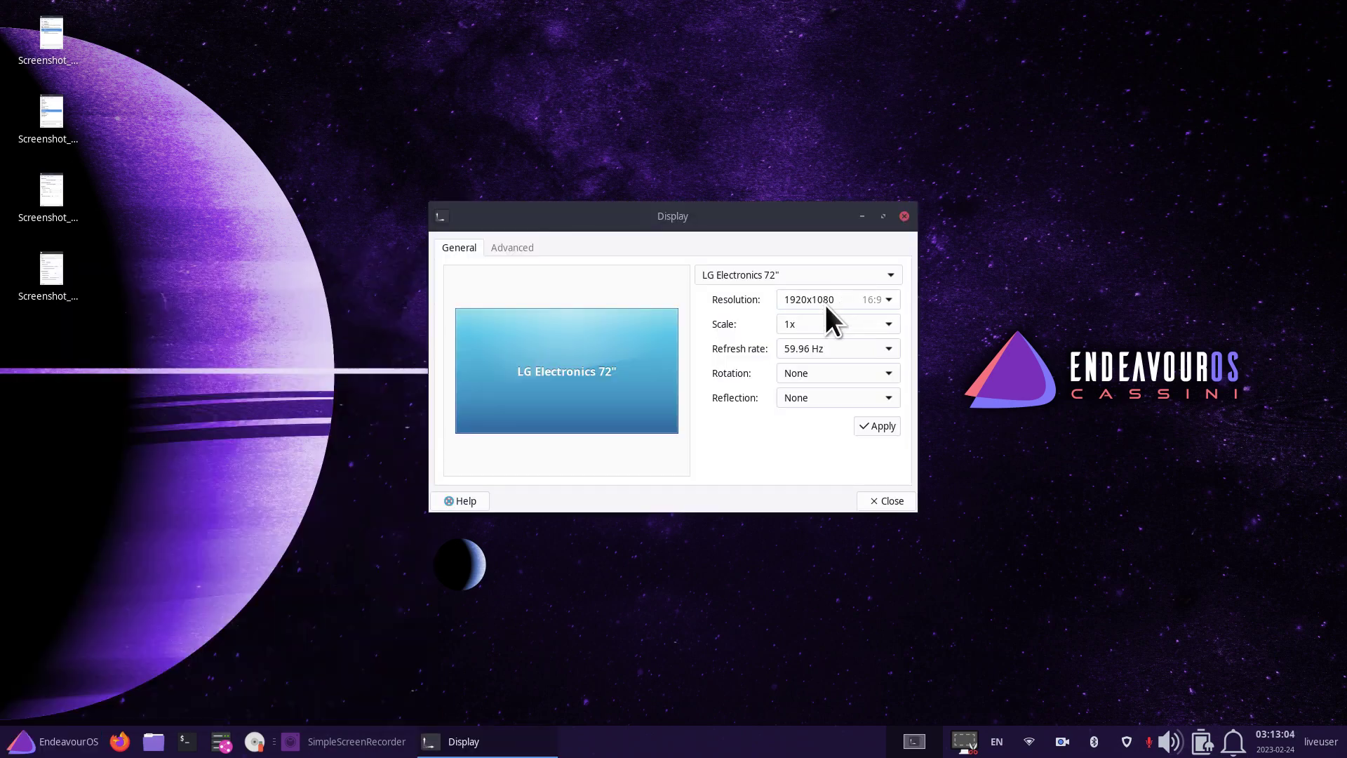
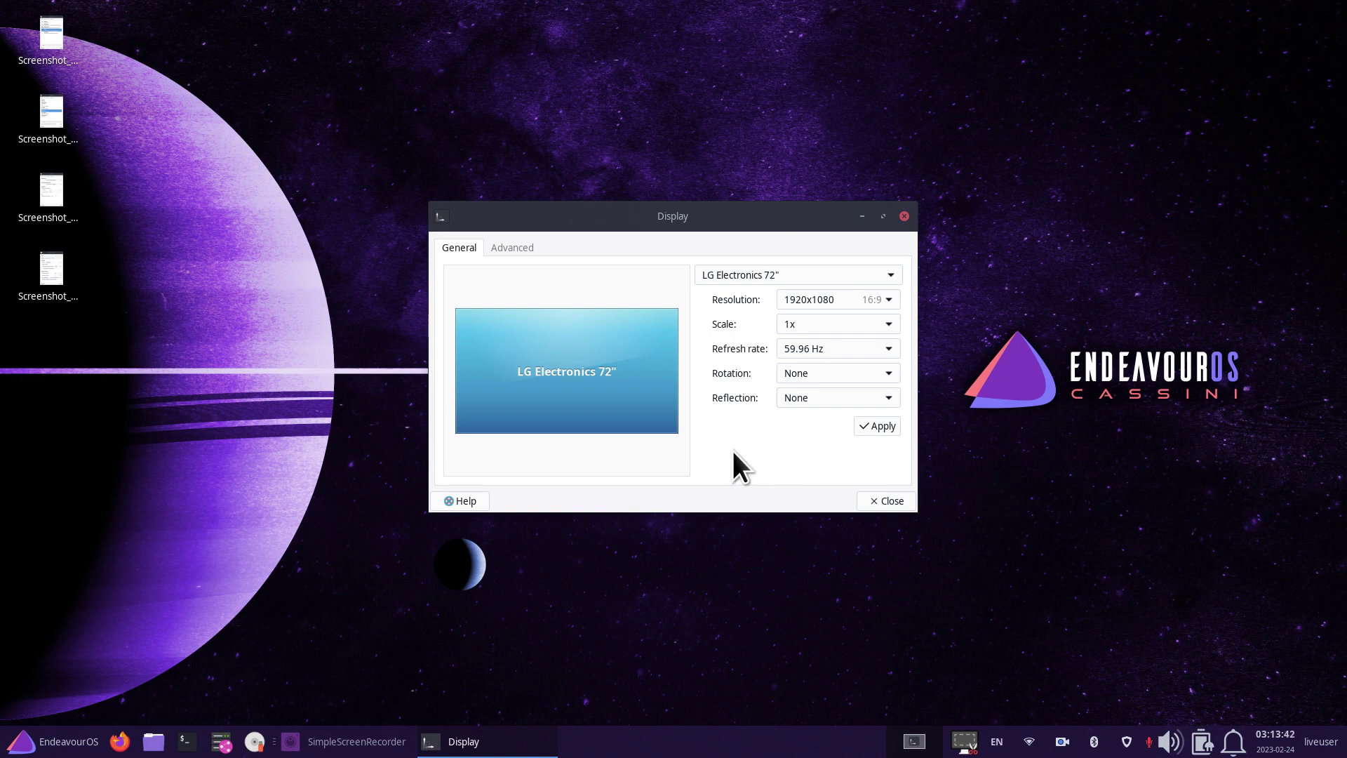
# Review the available resolution and refresh rate options for the LG Electronics 72" display, and close the Display settings.
pyautogui.click(843, 299)
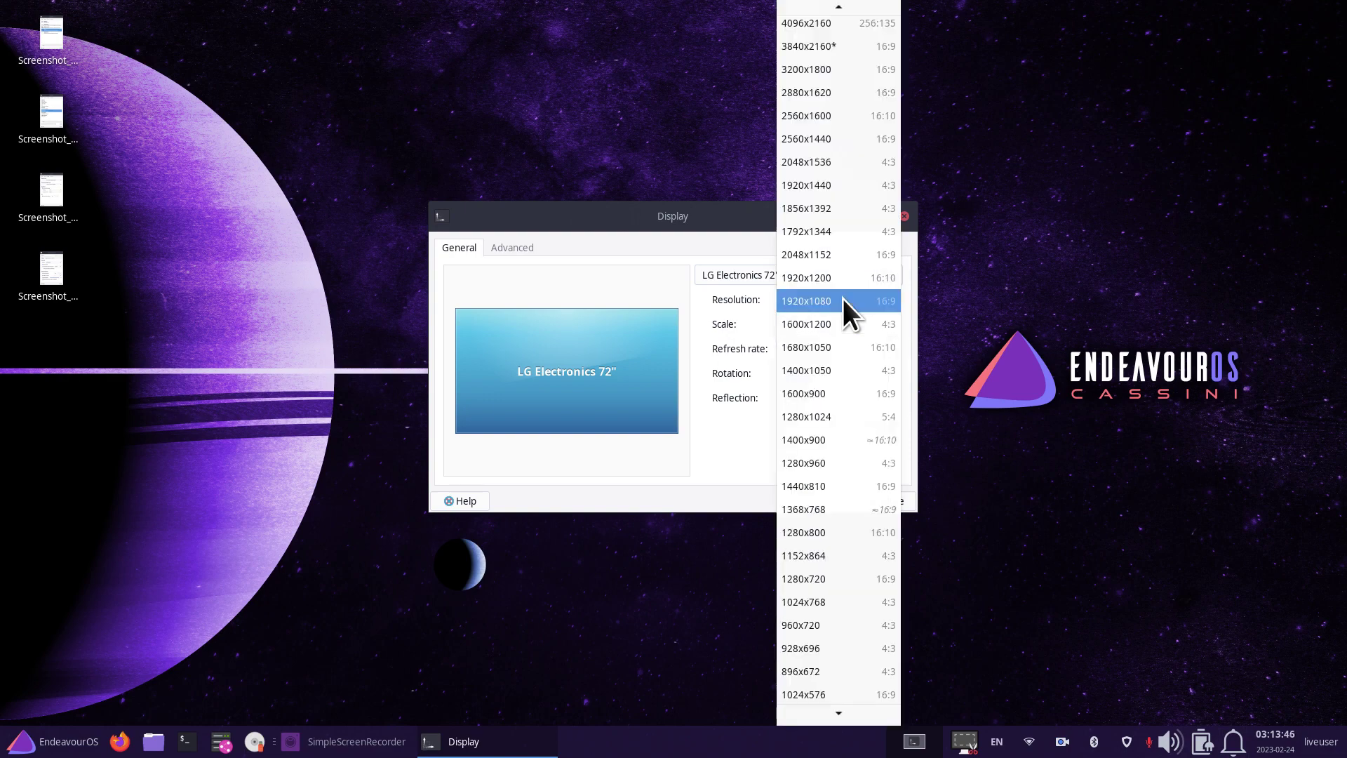
pyautogui.click(843, 300)
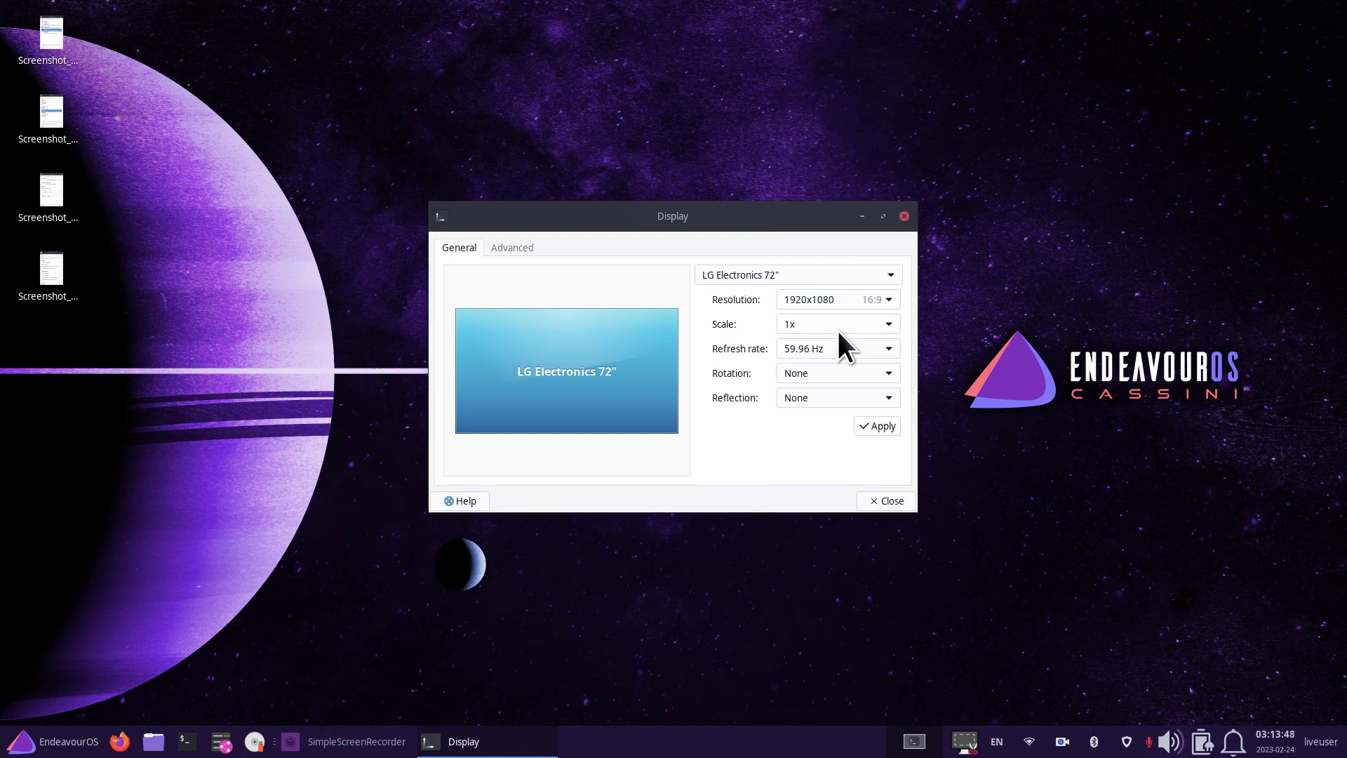
pyautogui.click(834, 350)
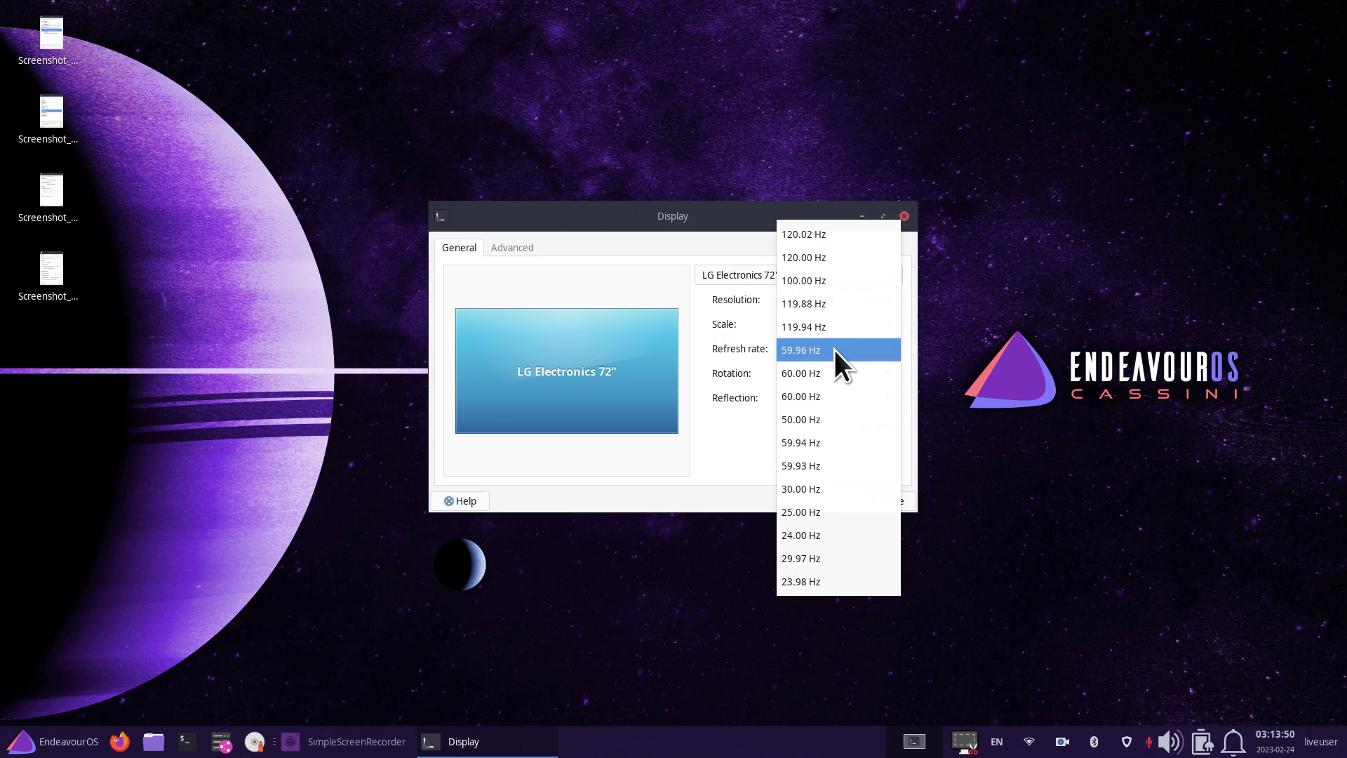
pyautogui.click(834, 350)
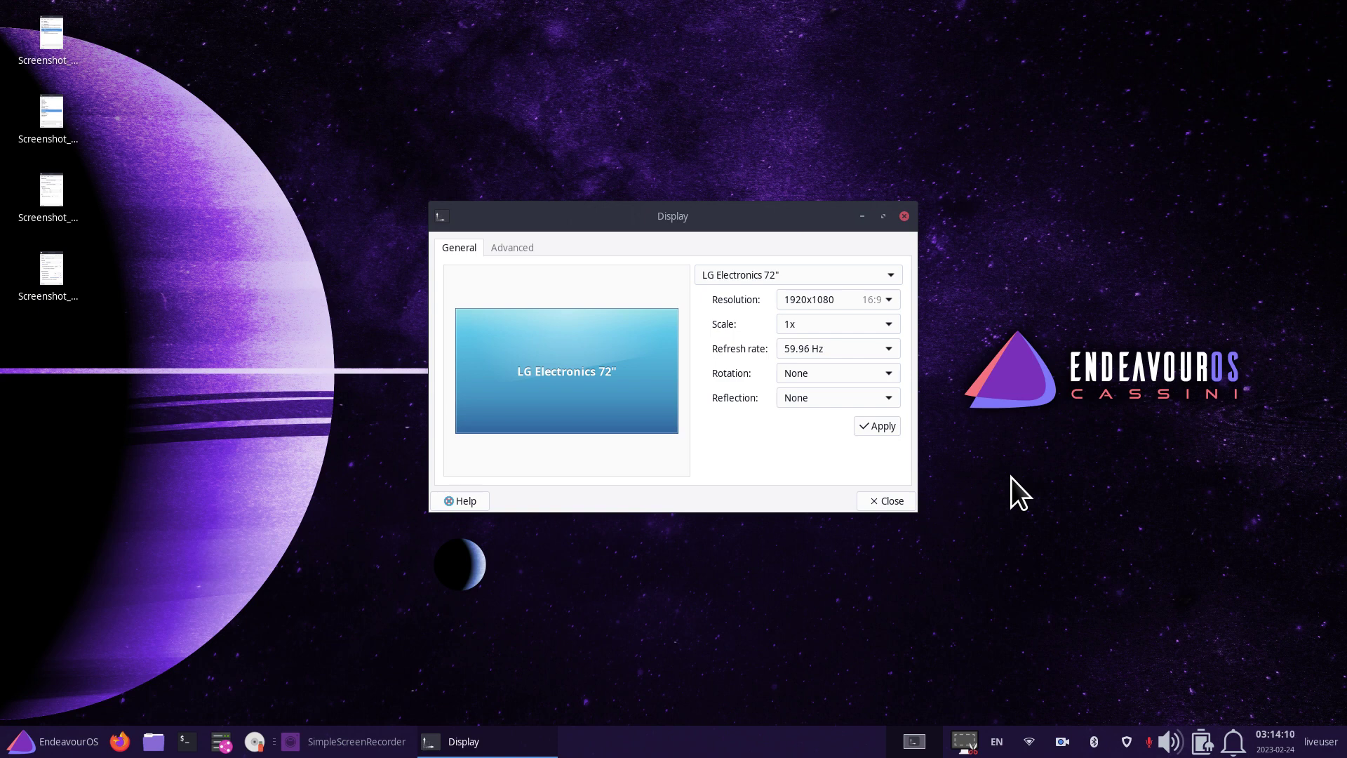
pyautogui.click(900, 500)
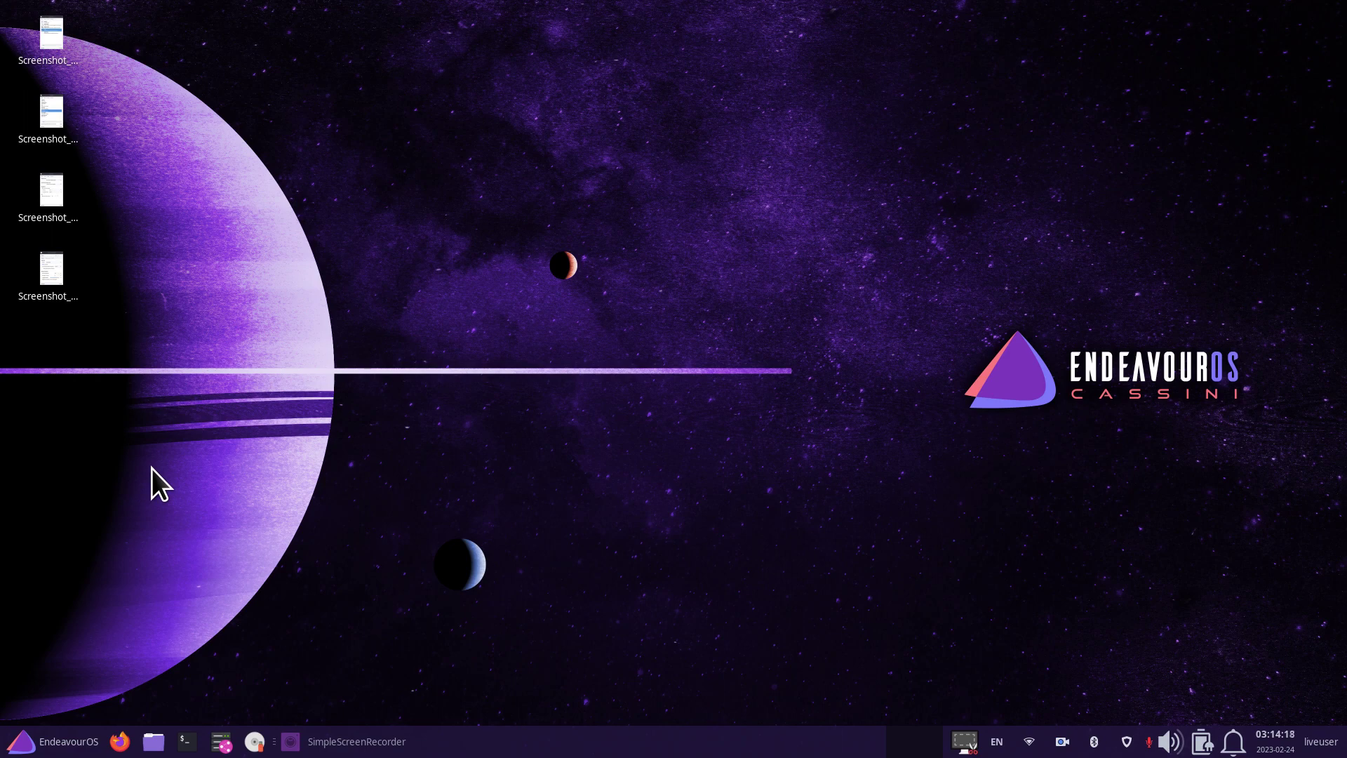
# Open the home folder in the file manager, move its window clear of the desktop screenshots, and shrink the icons.
pyautogui.click(154, 741)
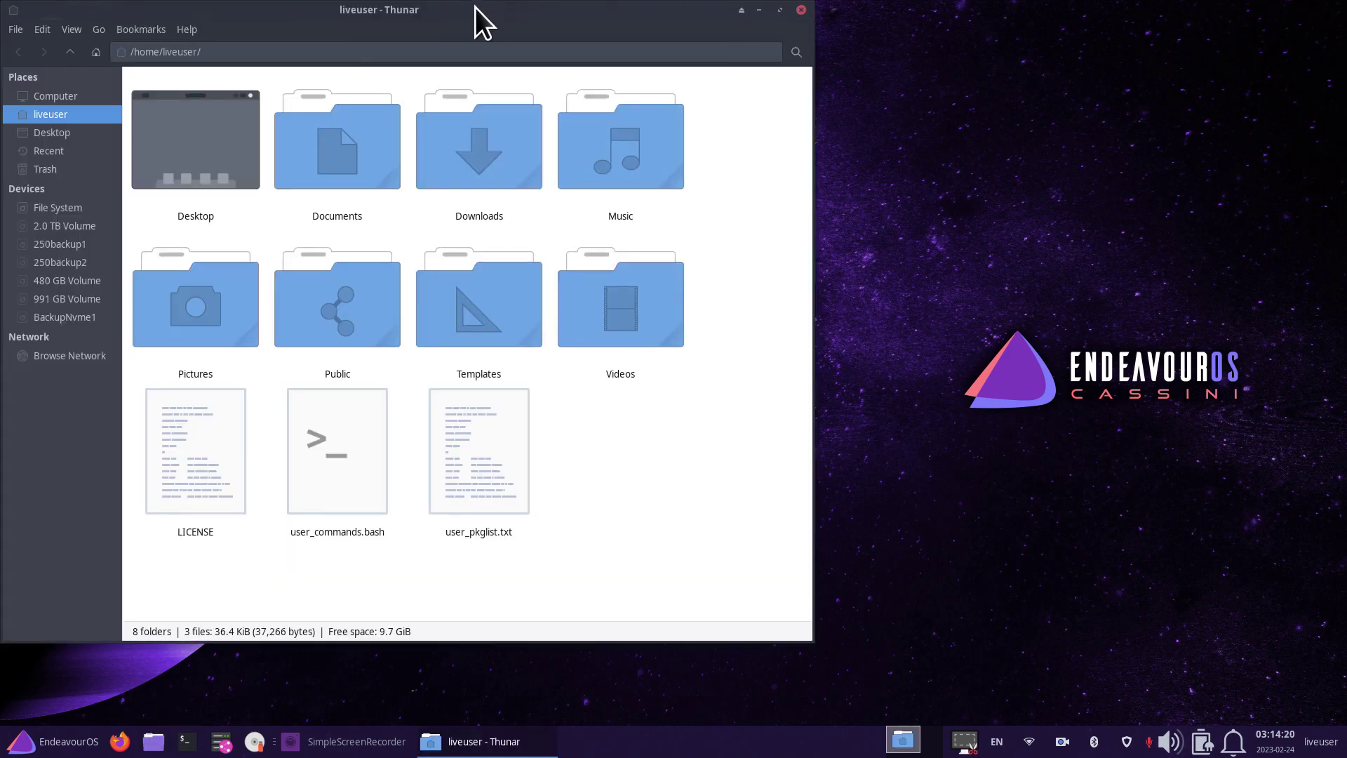
pyautogui.moveTo(432, 23); pyautogui.dragTo(893, 45)
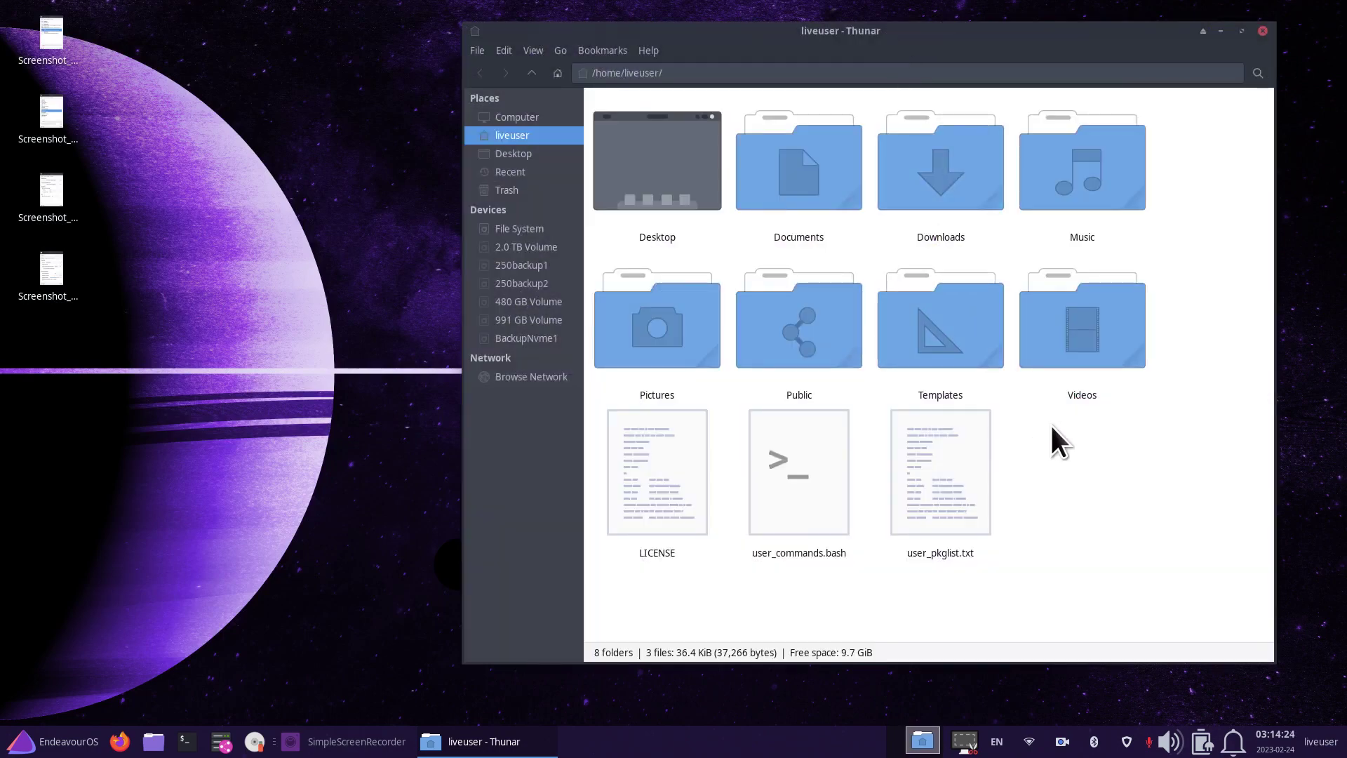
pyautogui.hotkey('ctrl', '-')
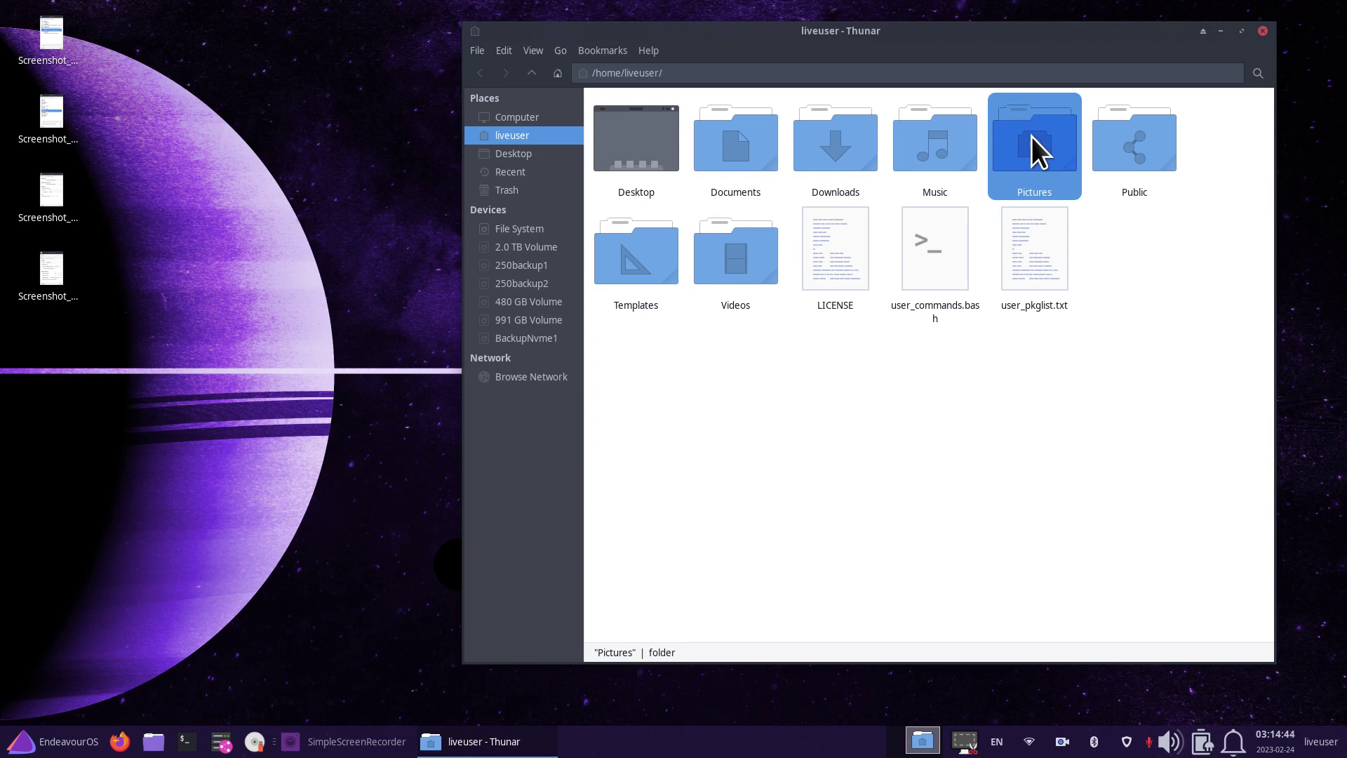
# Create a folder named screenshots inside the Documents folder.
pyautogui.doubleClick(727, 144)
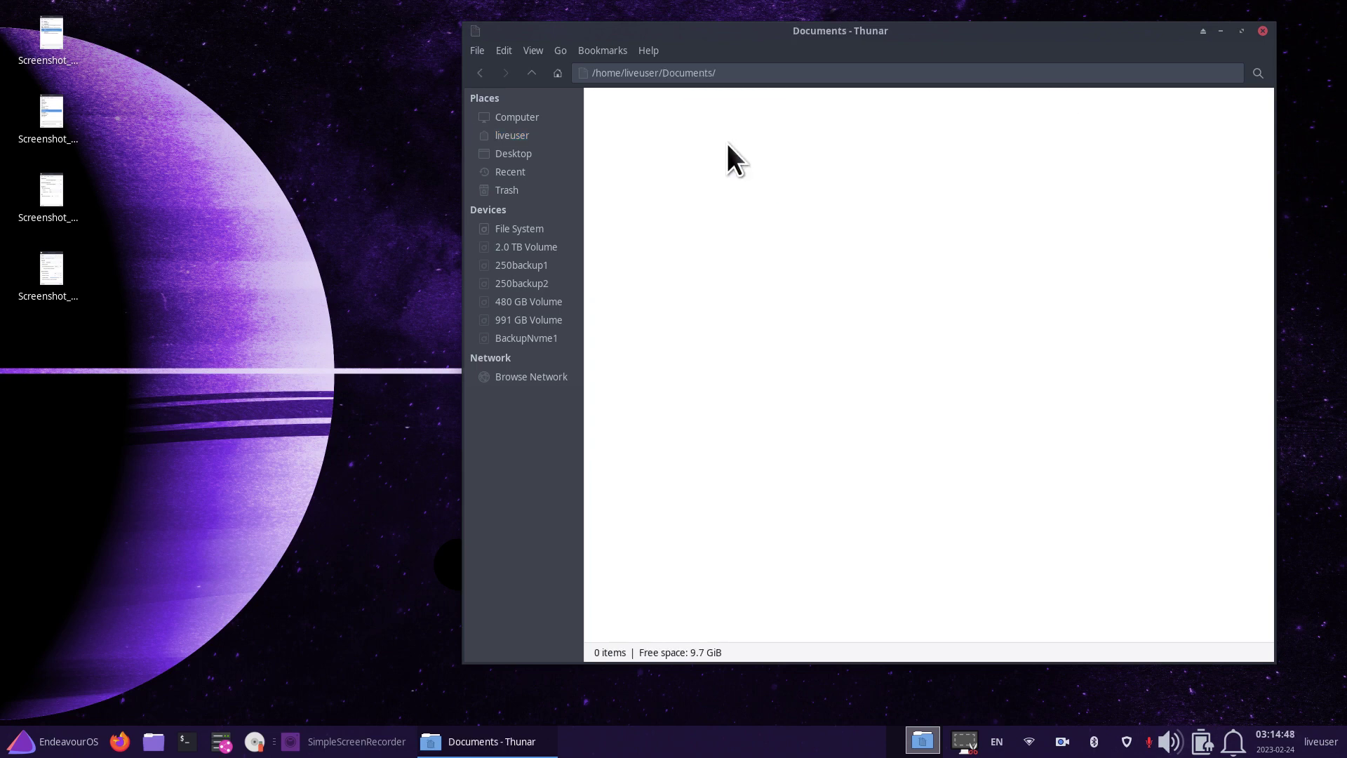
pyautogui.rightClick(751, 195)
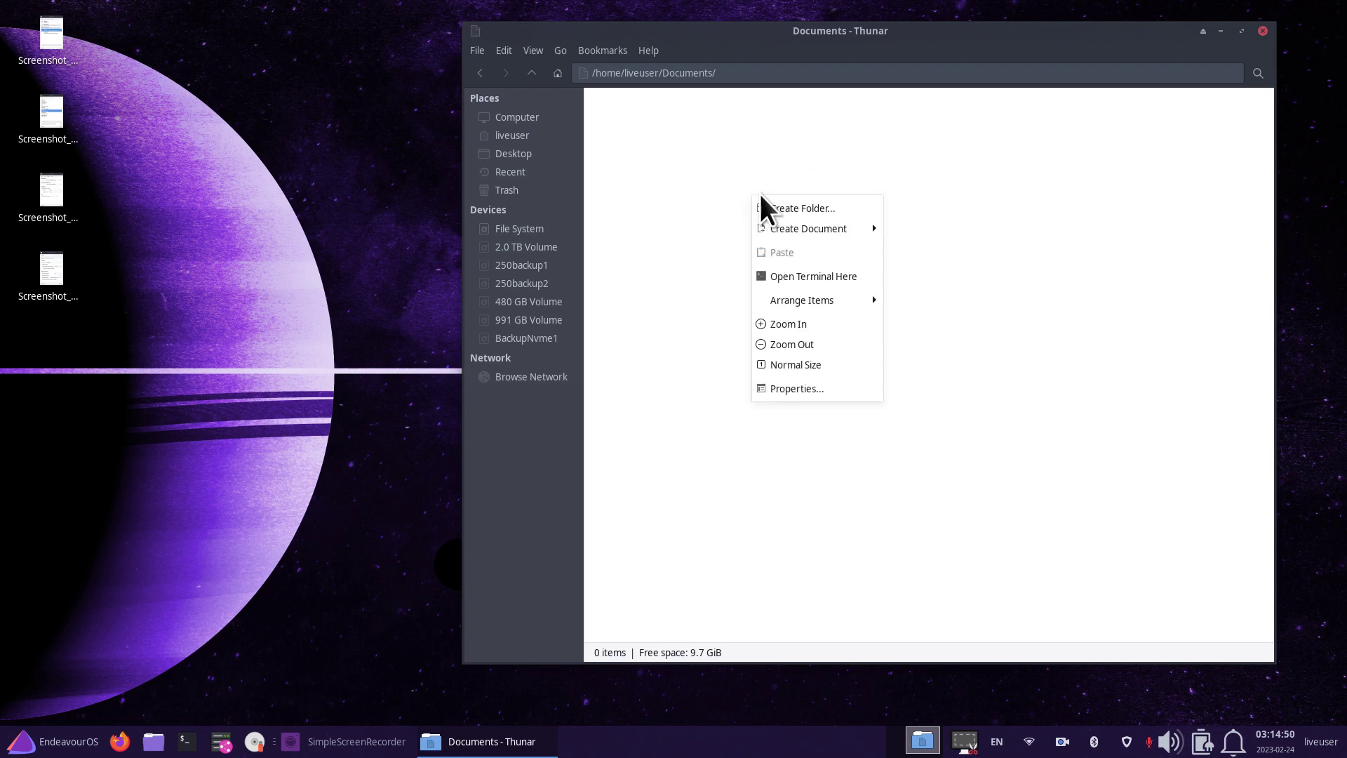
pyautogui.click(797, 213)
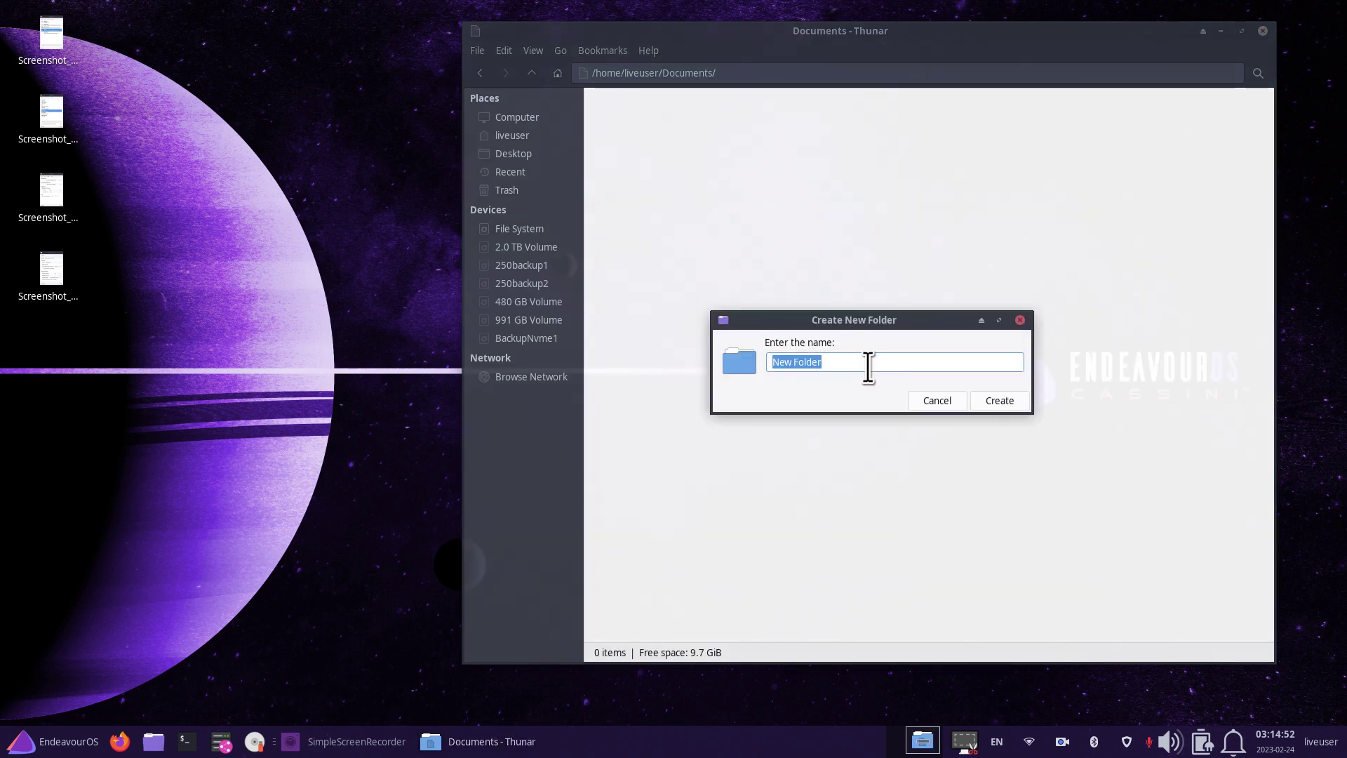
pyautogui.write('x')
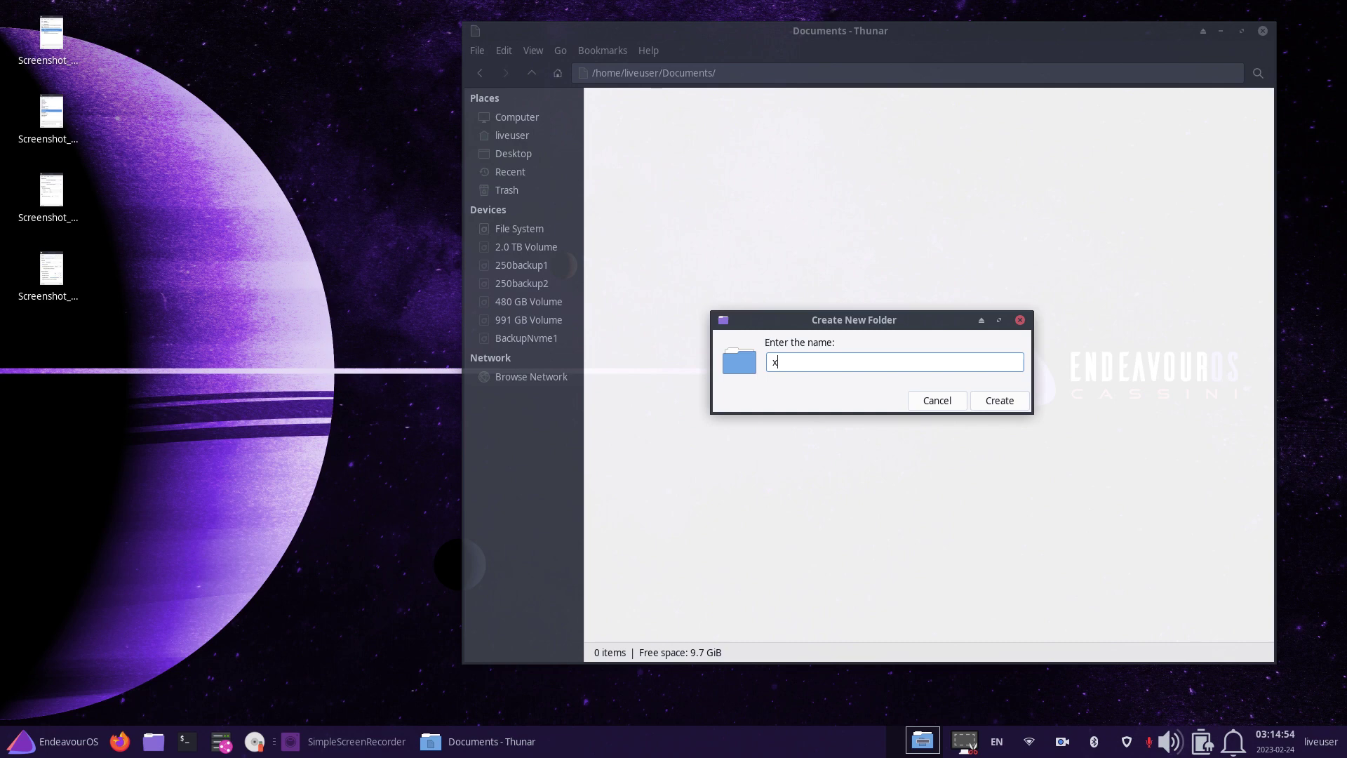
pyautogui.press('BackSpace')
pyautogui.write('screenshots')
pyautogui.press('Return')
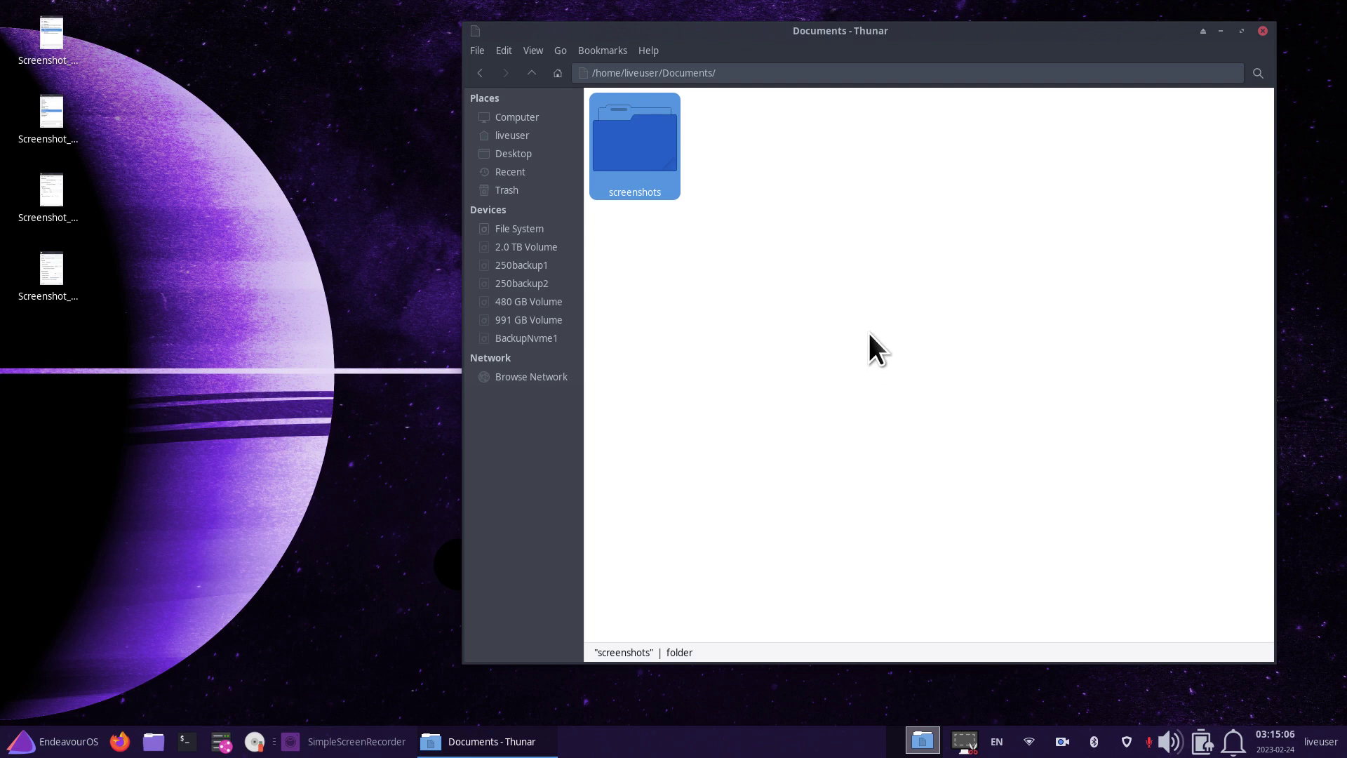
# Open the screenshots folder and move the lowest screenshot file from the desktop into it.
pyautogui.doubleClick(635, 155)
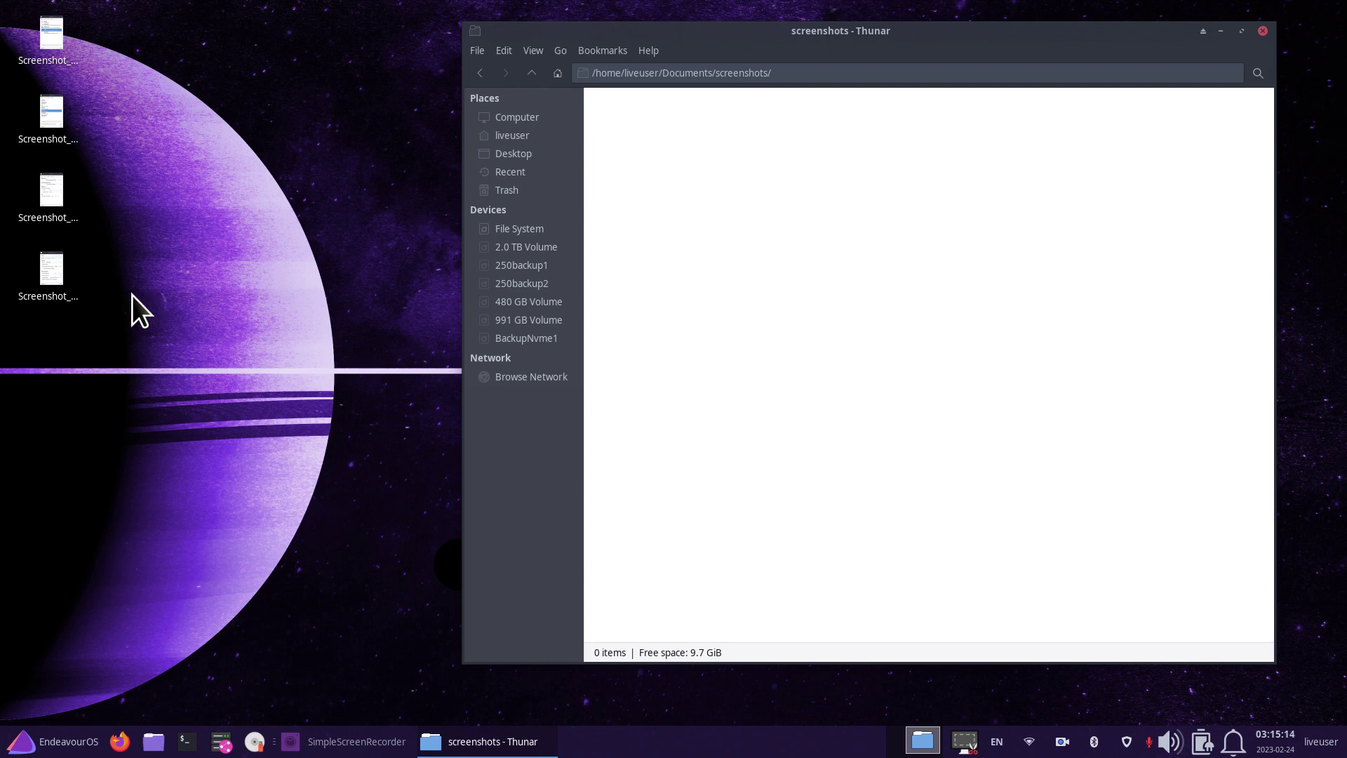
pyautogui.moveTo(49, 270); pyautogui.dragTo(771, 273)
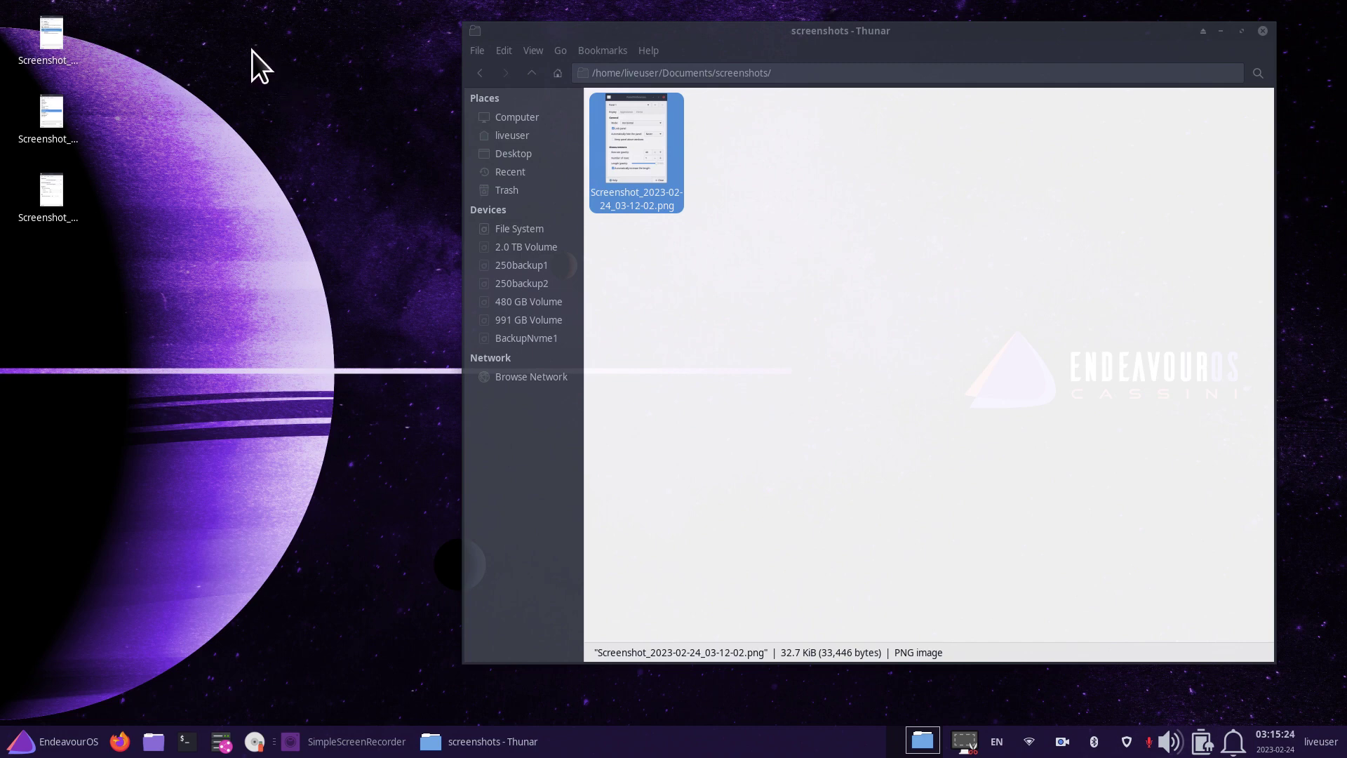
pyautogui.click(45, 28)
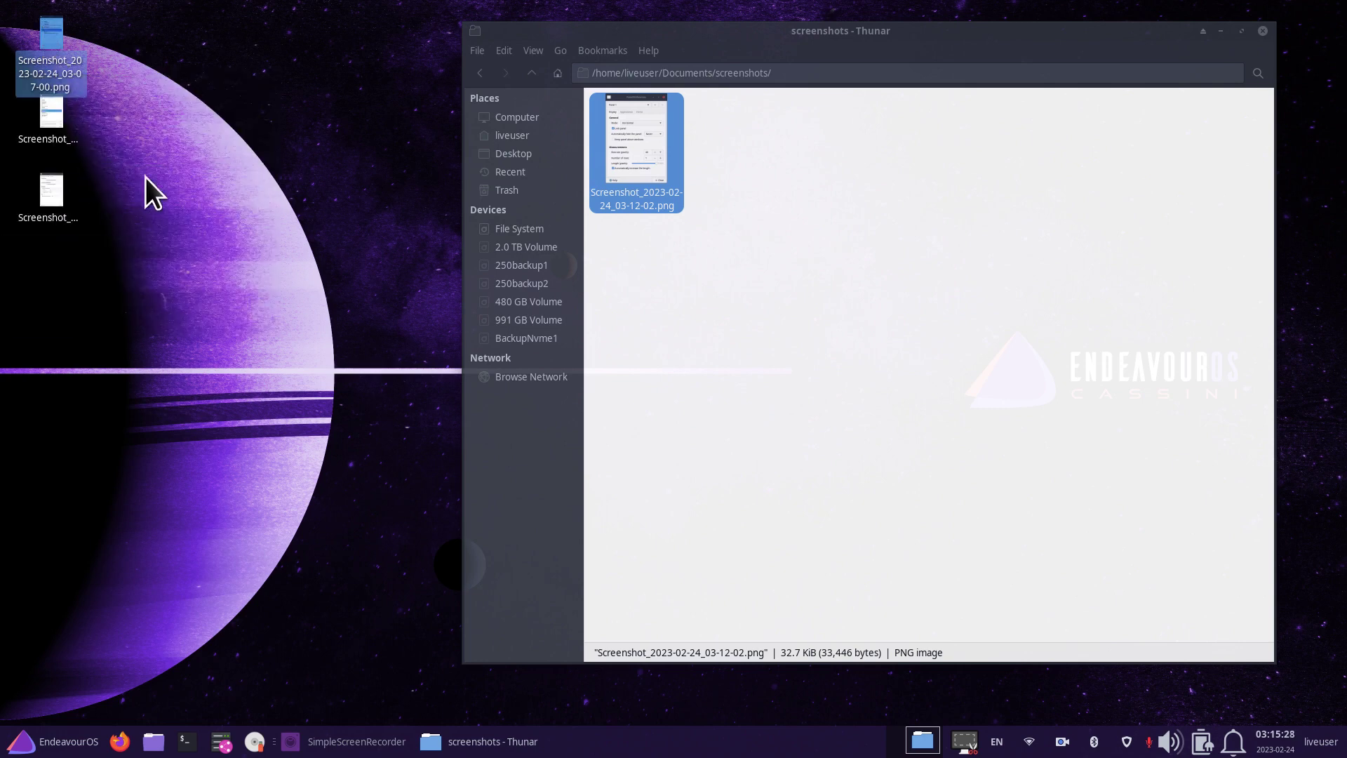
pyautogui.rightClick(48, 29)
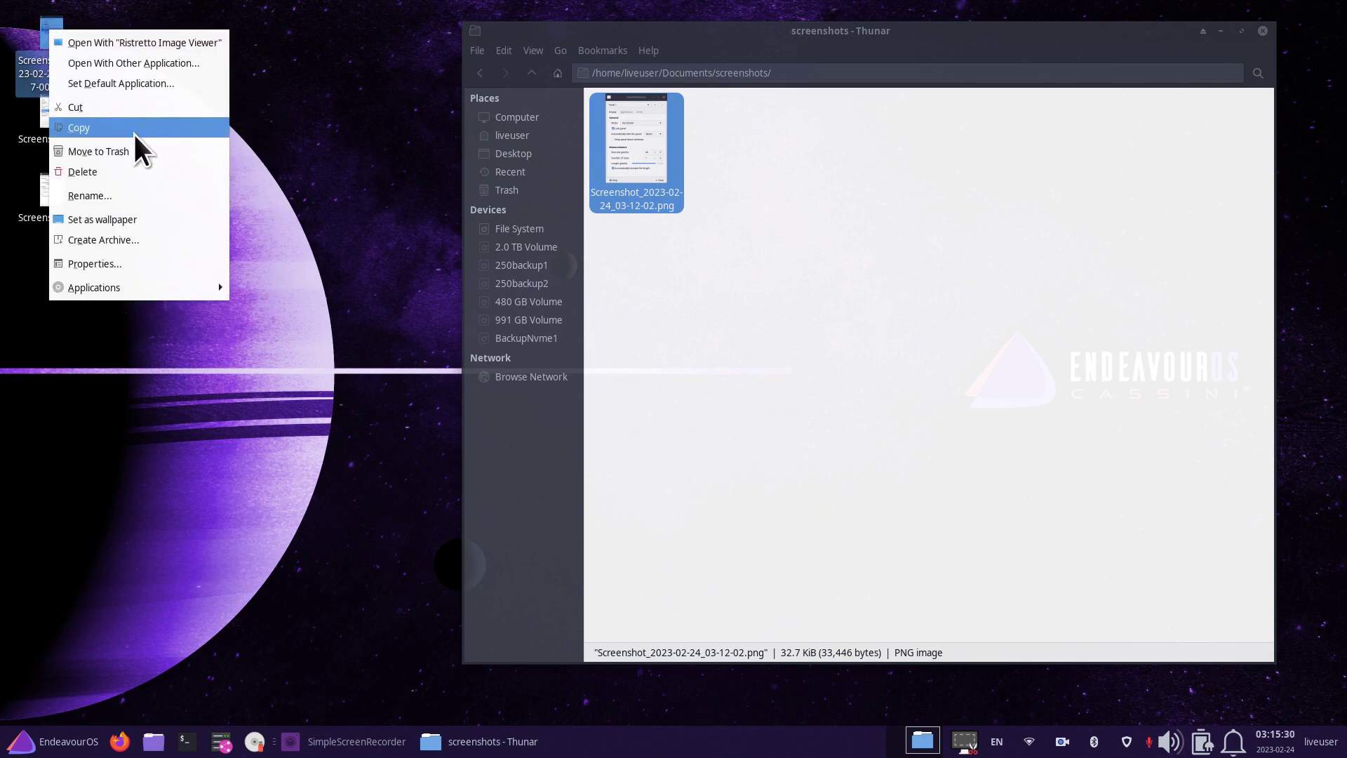
pyautogui.click(349, 115)
pyautogui.click(302, 69)
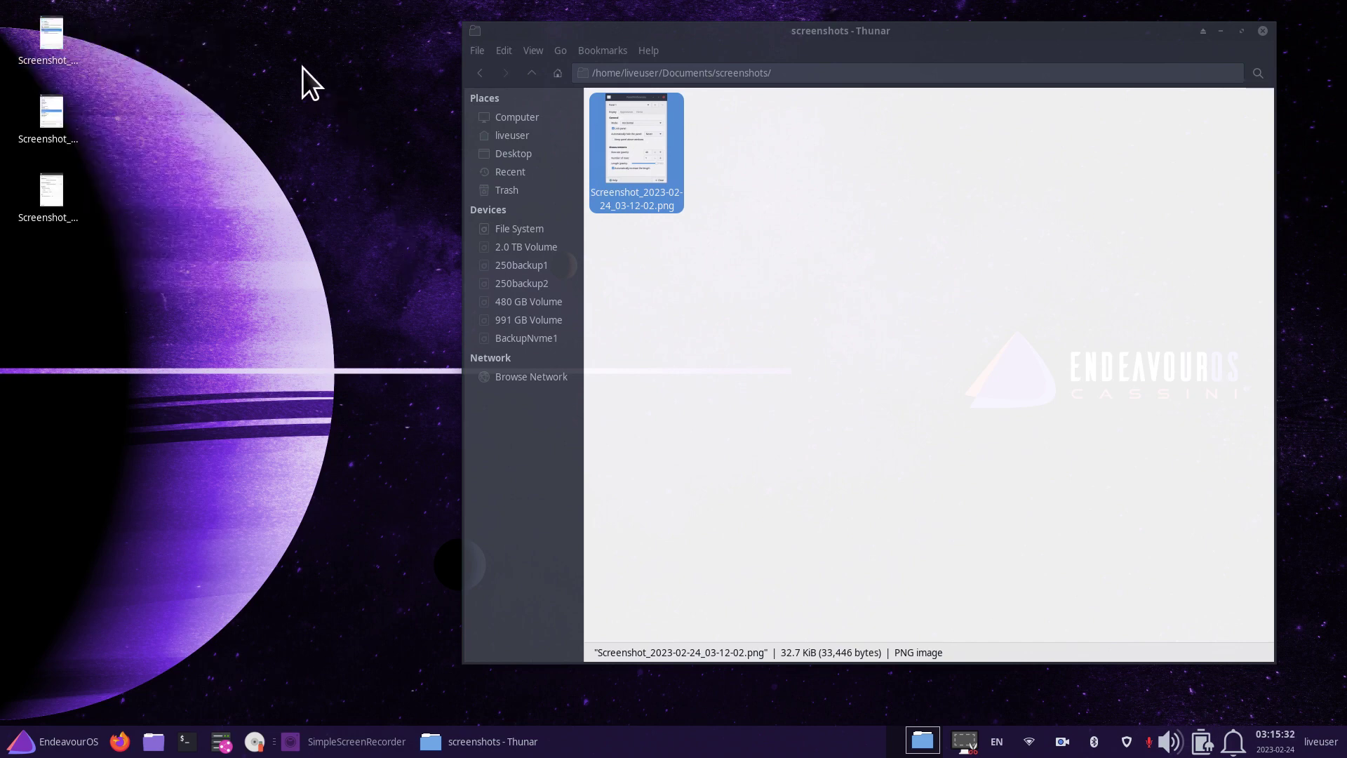
# Select the three remaining screenshot files on the desktop together and move them into the screenshots folder.
pyautogui.moveTo(279, 20); pyautogui.dragTo(30, 230)
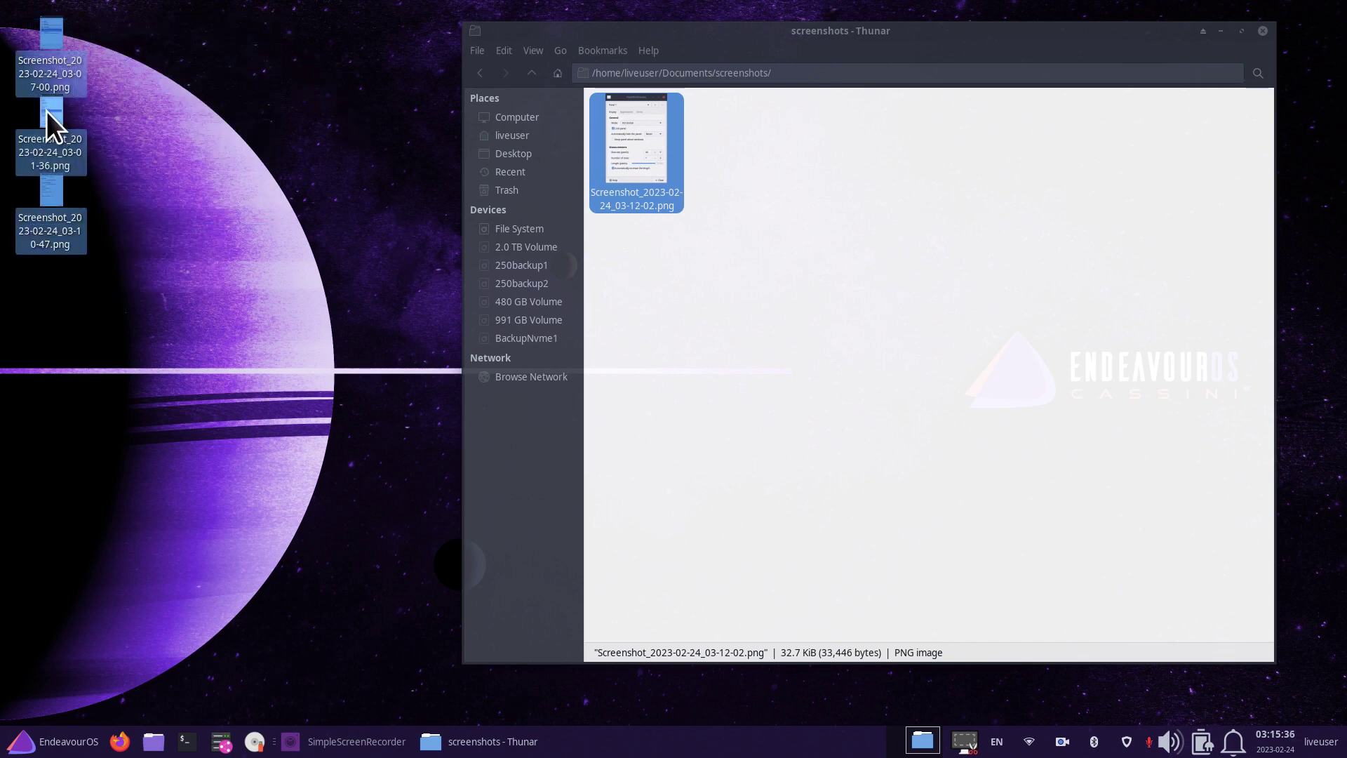
pyautogui.moveTo(46, 112); pyautogui.dragTo(893, 268)
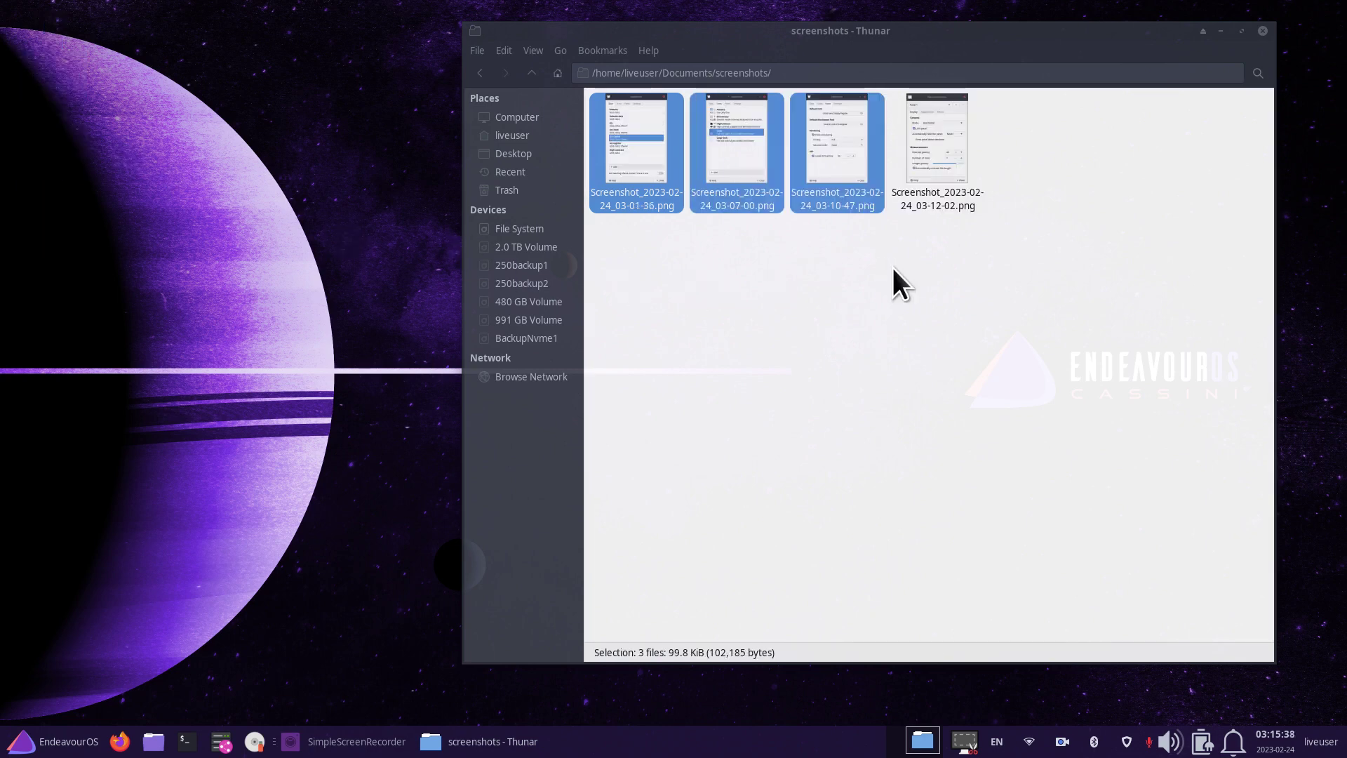
pyautogui.click(894, 295)
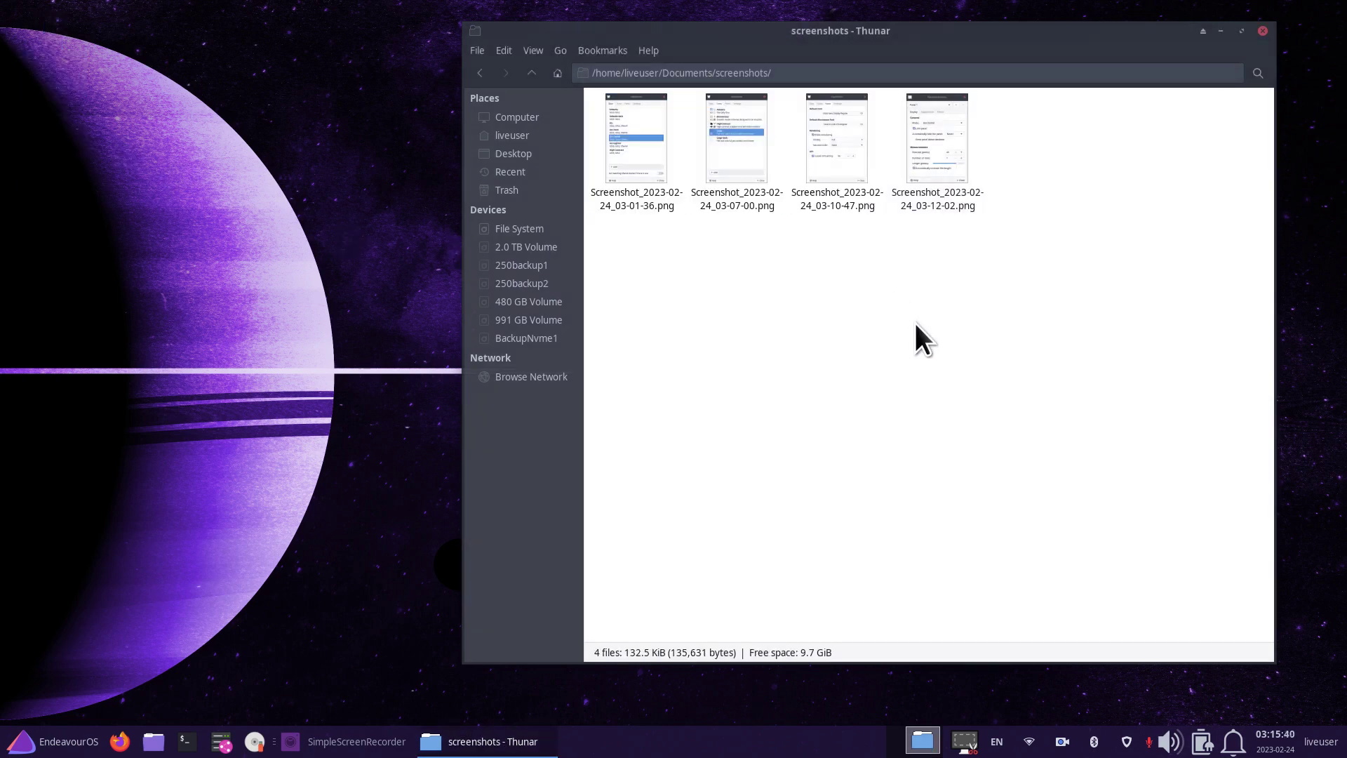
# Enlarge the file thumbnails and look through the previews of the saved screenshots.
pyautogui.keyDown('ctrl'); pyautogui.scroll(4, 905, 421); pyautogui.keyUp('ctrl')
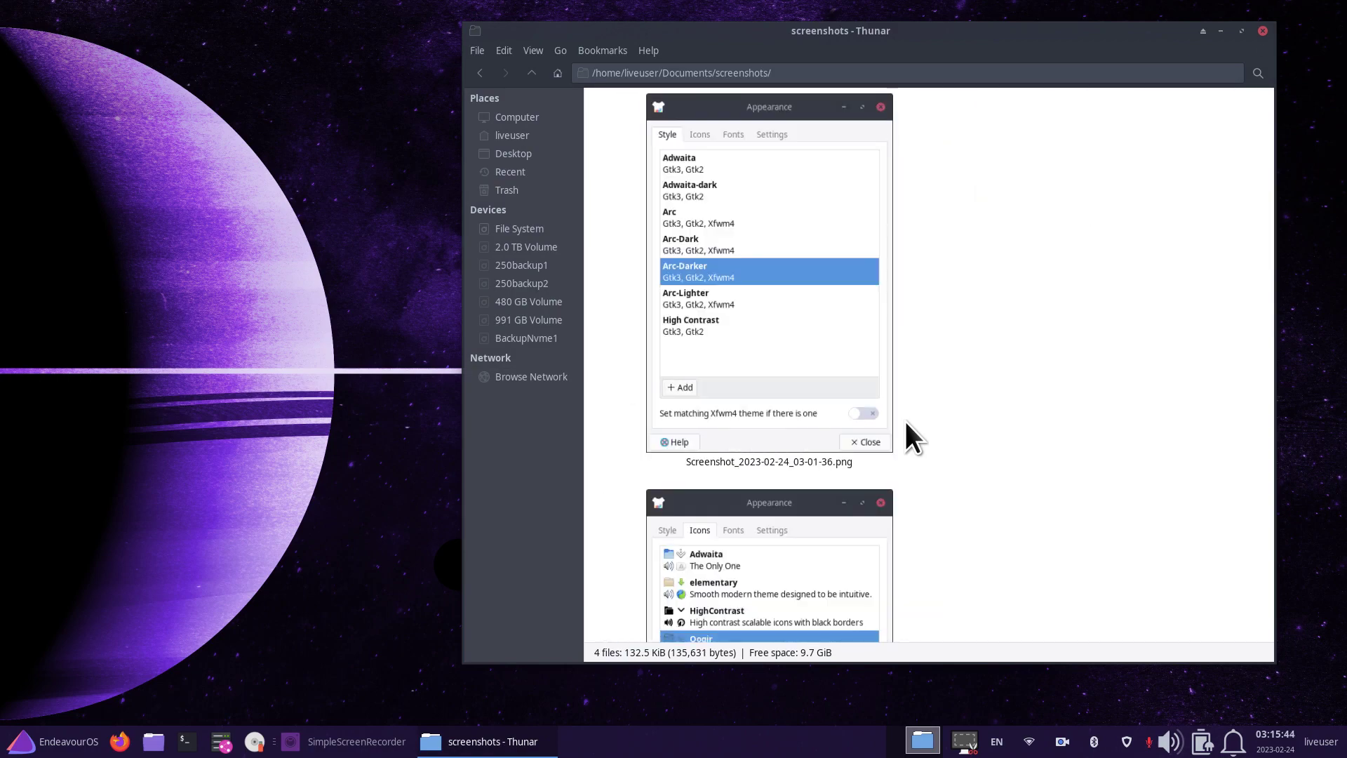
pyautogui.scroll(-3, 909, 355)
pyautogui.scroll(-10, 909, 355)
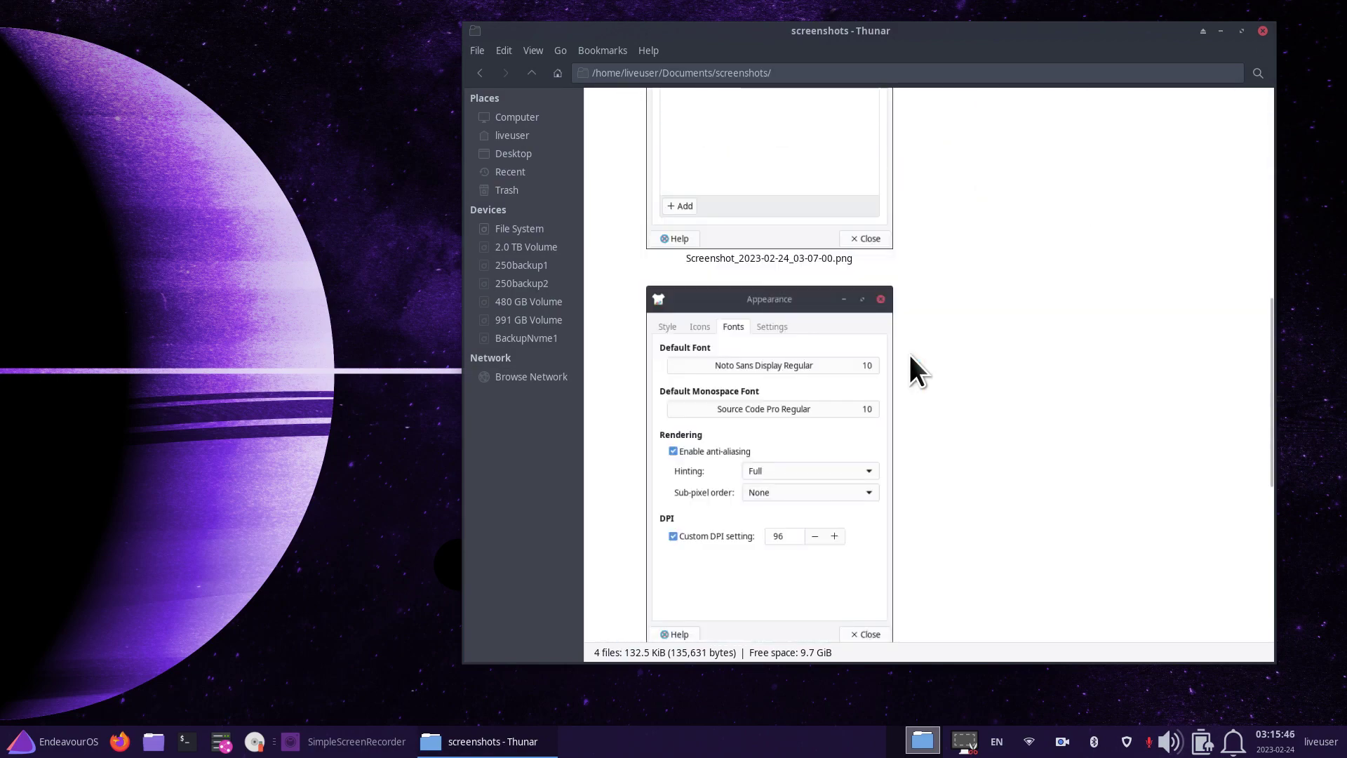
pyautogui.scroll(-3, 909, 355)
pyautogui.scroll(10, 909, 355)
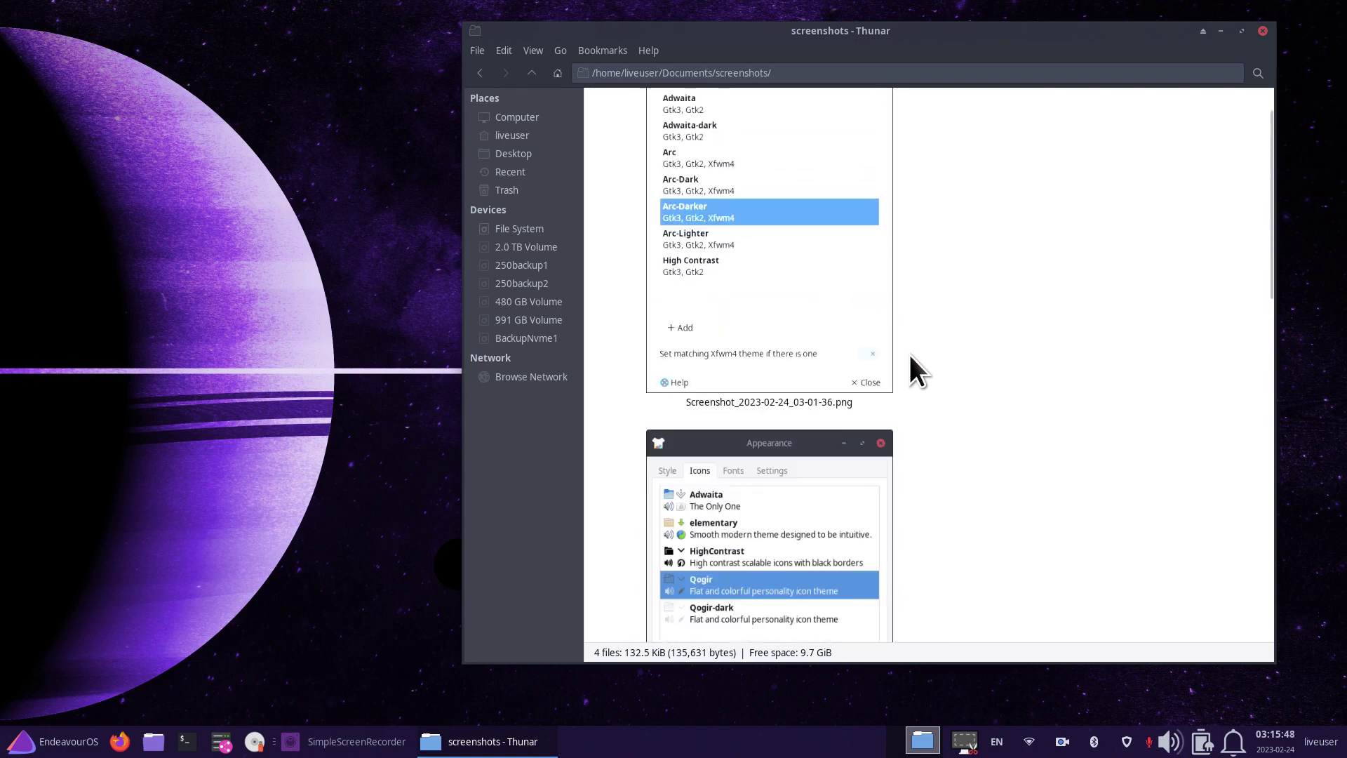
pyautogui.scroll(-3, 960, 355)
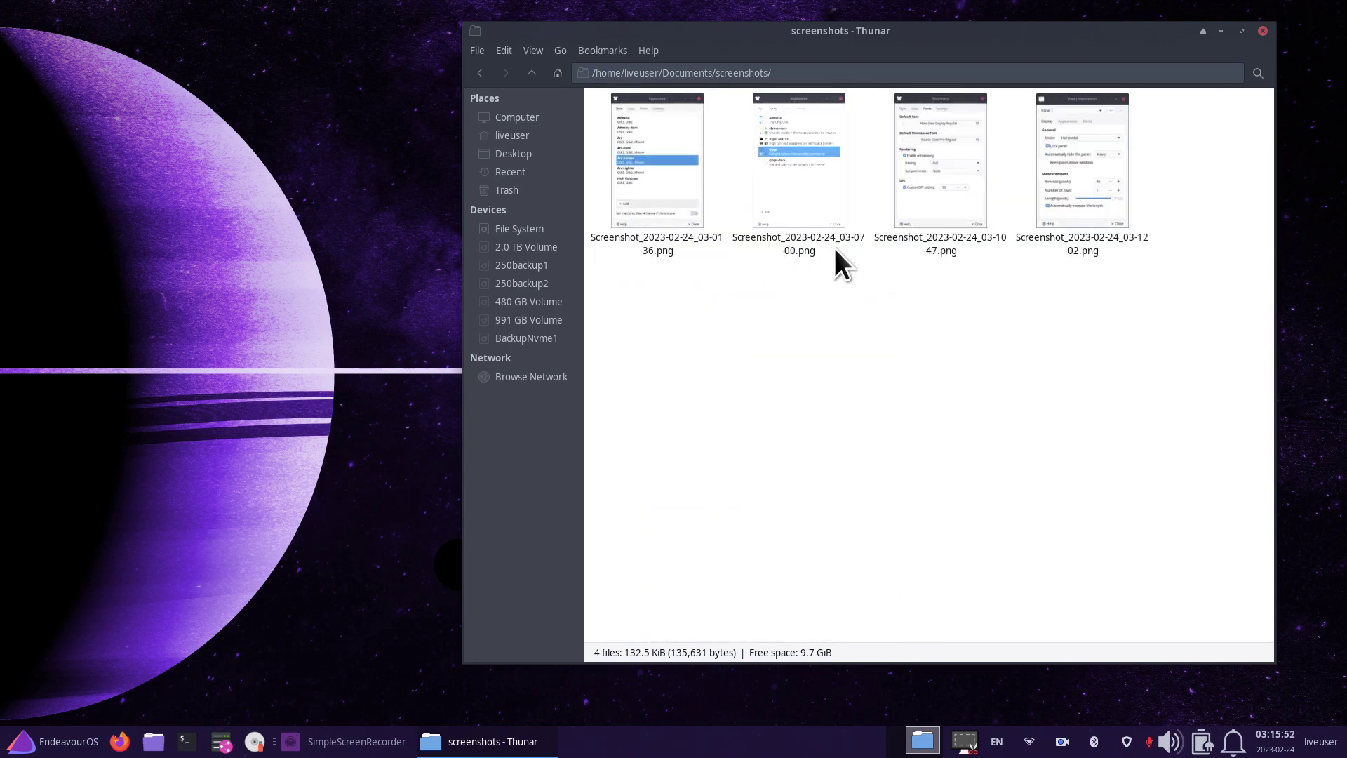
# Reposition the file manager window and check the contents of Screenshot_2023-02-24_03-12-02.png in the image viewer, closing the viewer when done.
pyautogui.moveTo(1009, 33); pyautogui.dragTo(890, 31)
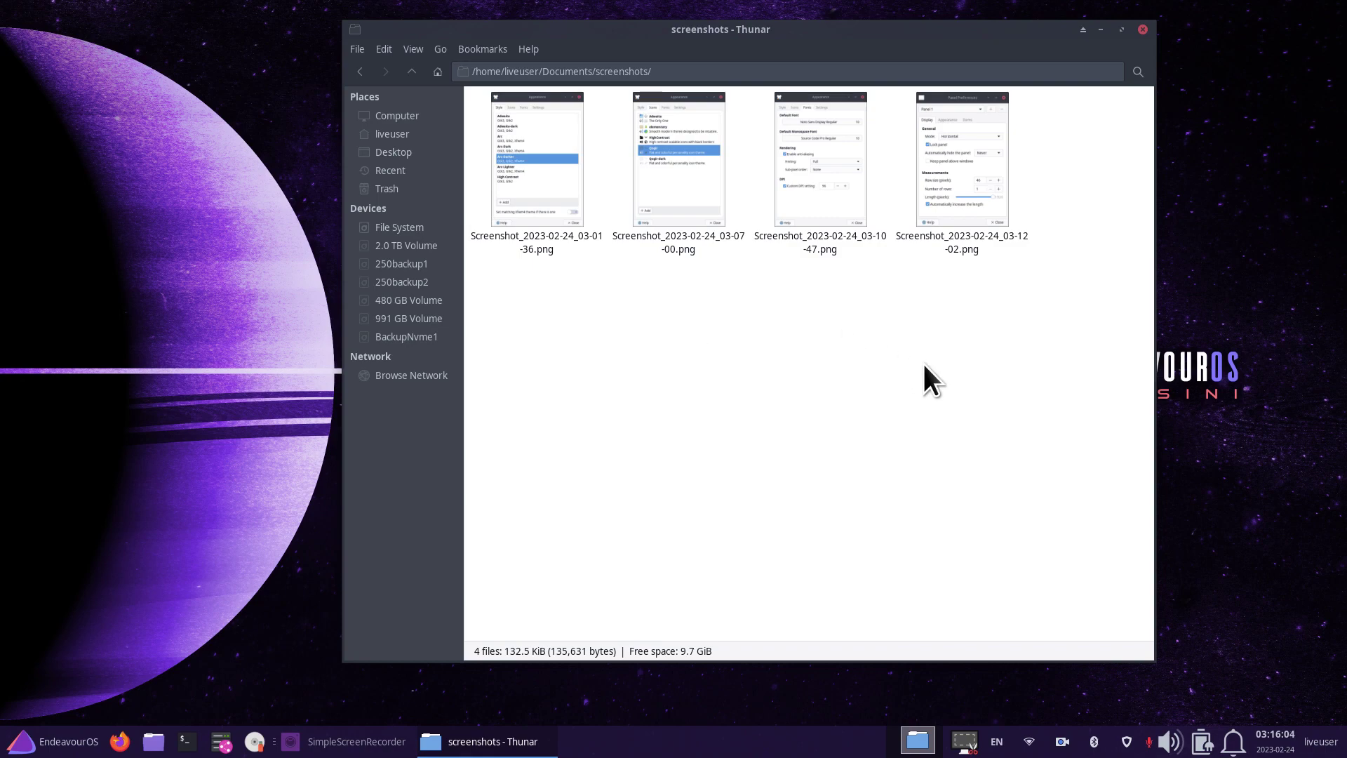
pyautogui.doubleClick(964, 218)
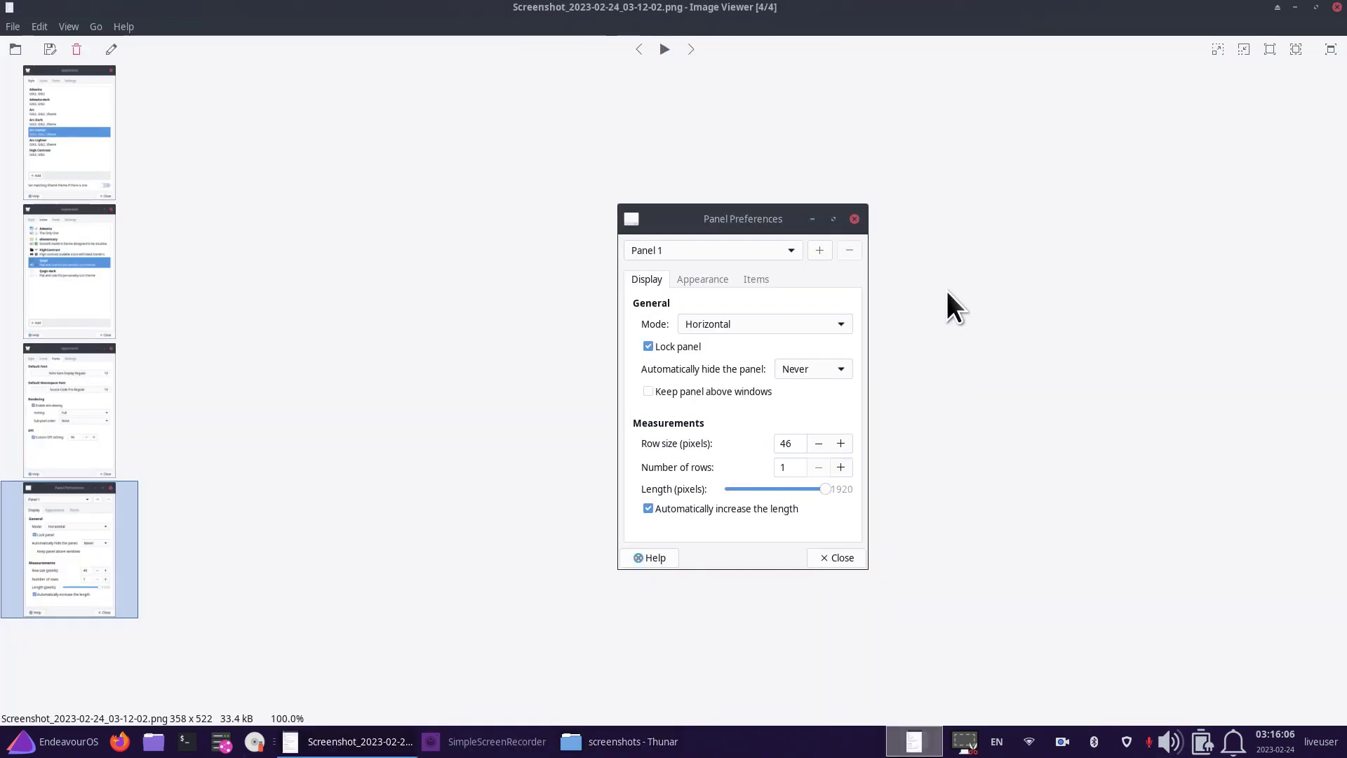
pyautogui.click(1317, 7)
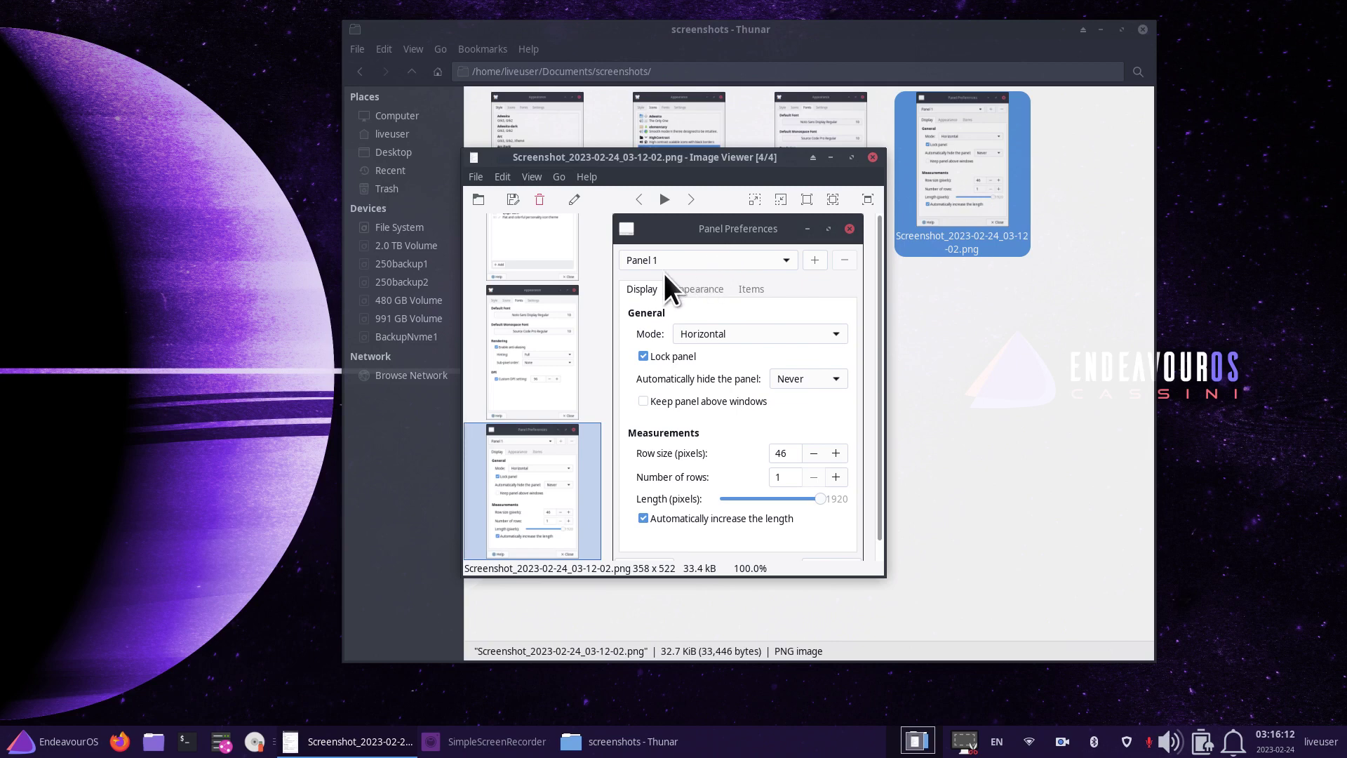
pyautogui.click(871, 156)
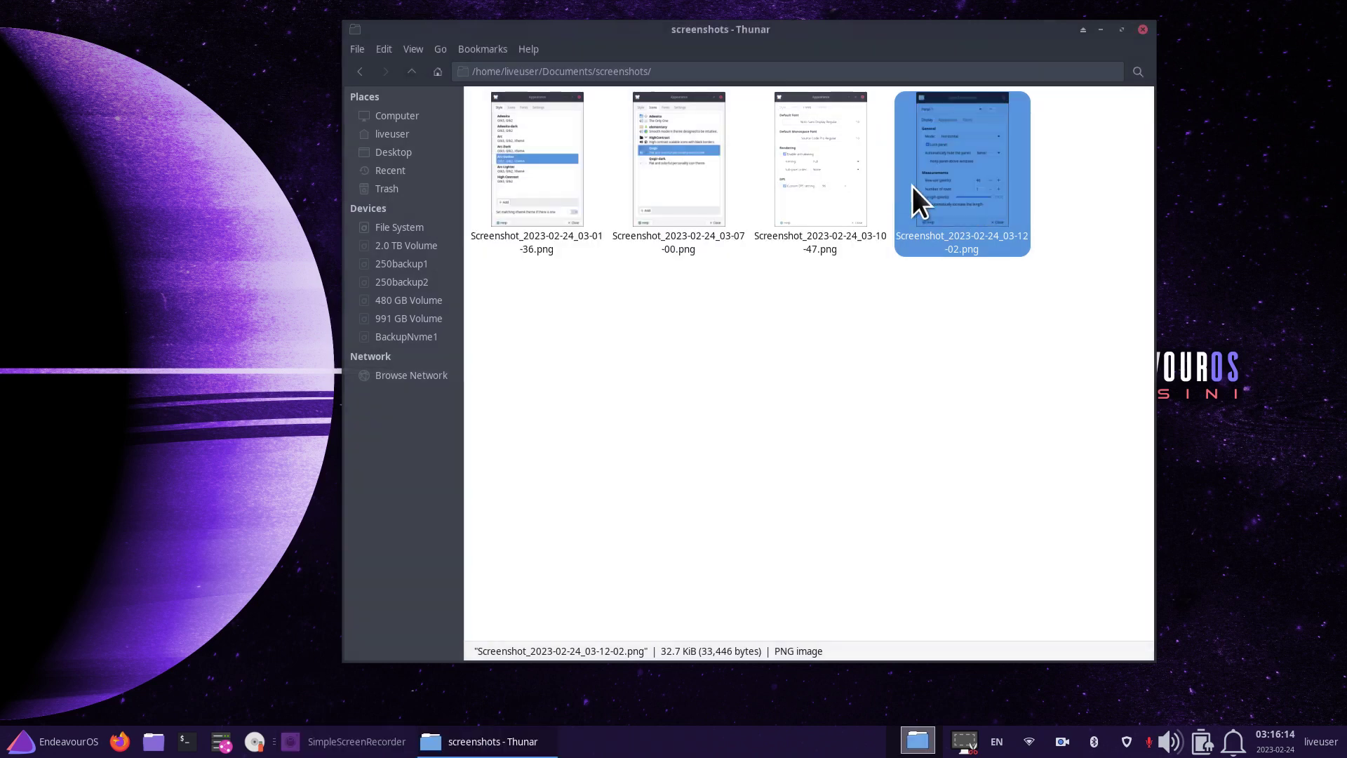
# Rename Screenshot_2023-02-24_03-12-02.png as "panel 2-24-23 ", keeping the .png extension.
pyautogui.rightClick(955, 230)
pyautogui.click(1028, 424)
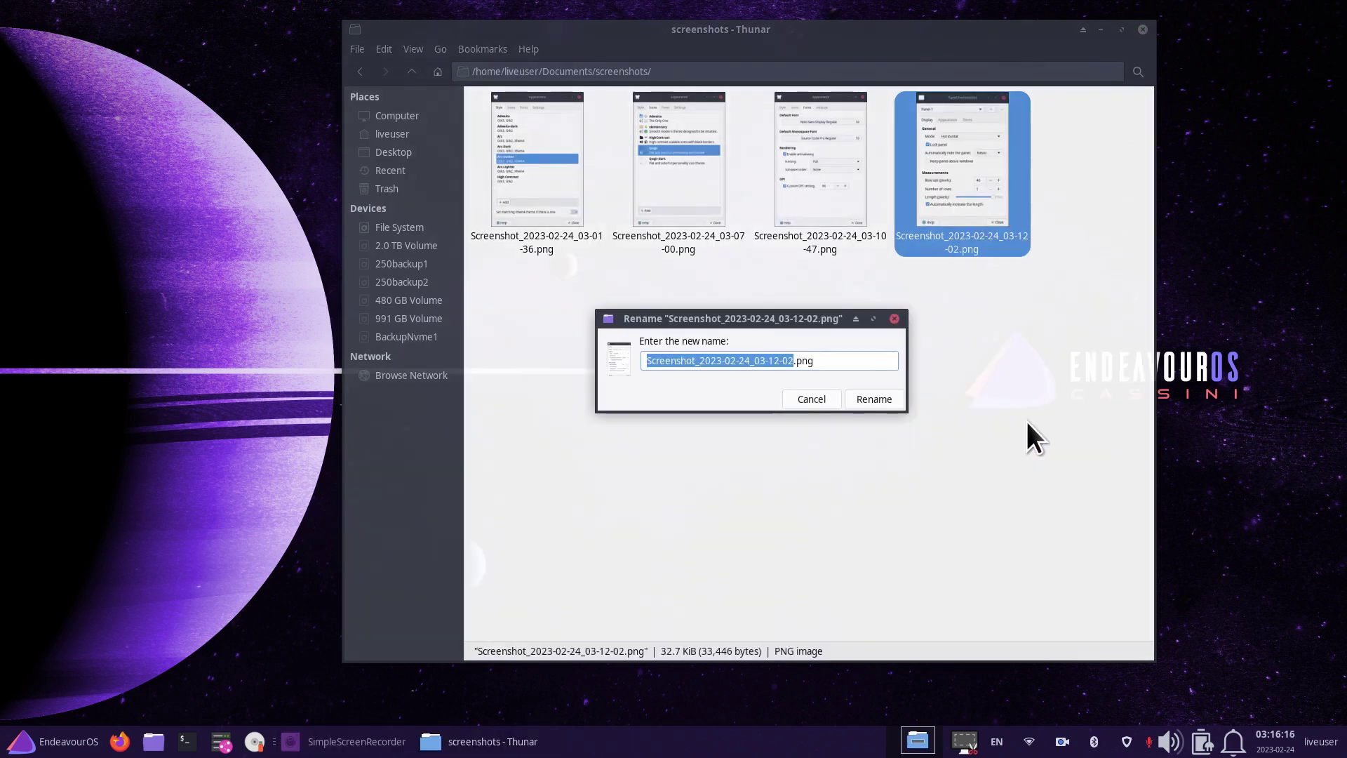
pyautogui.write('pane')
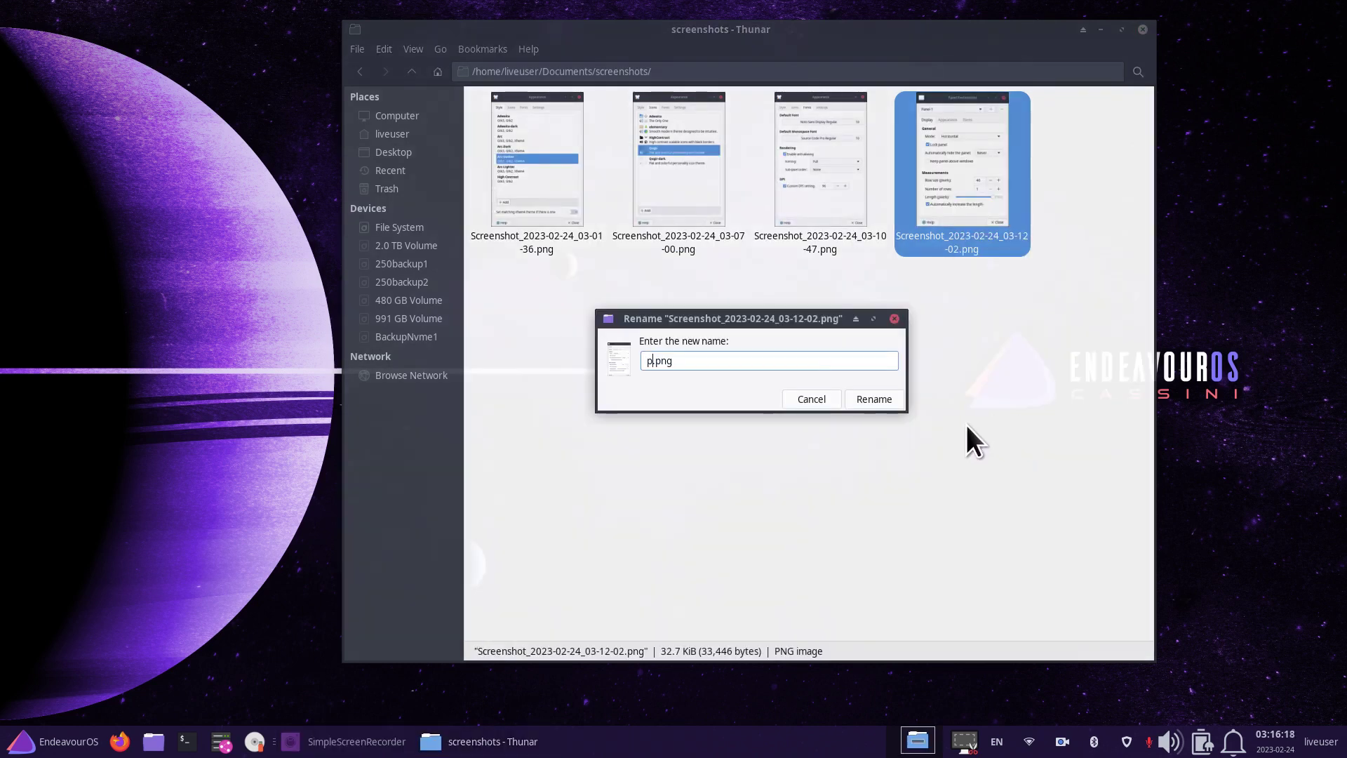
pyautogui.write('l')
pyautogui.write('2-24-23')
pyautogui.click(873, 399)
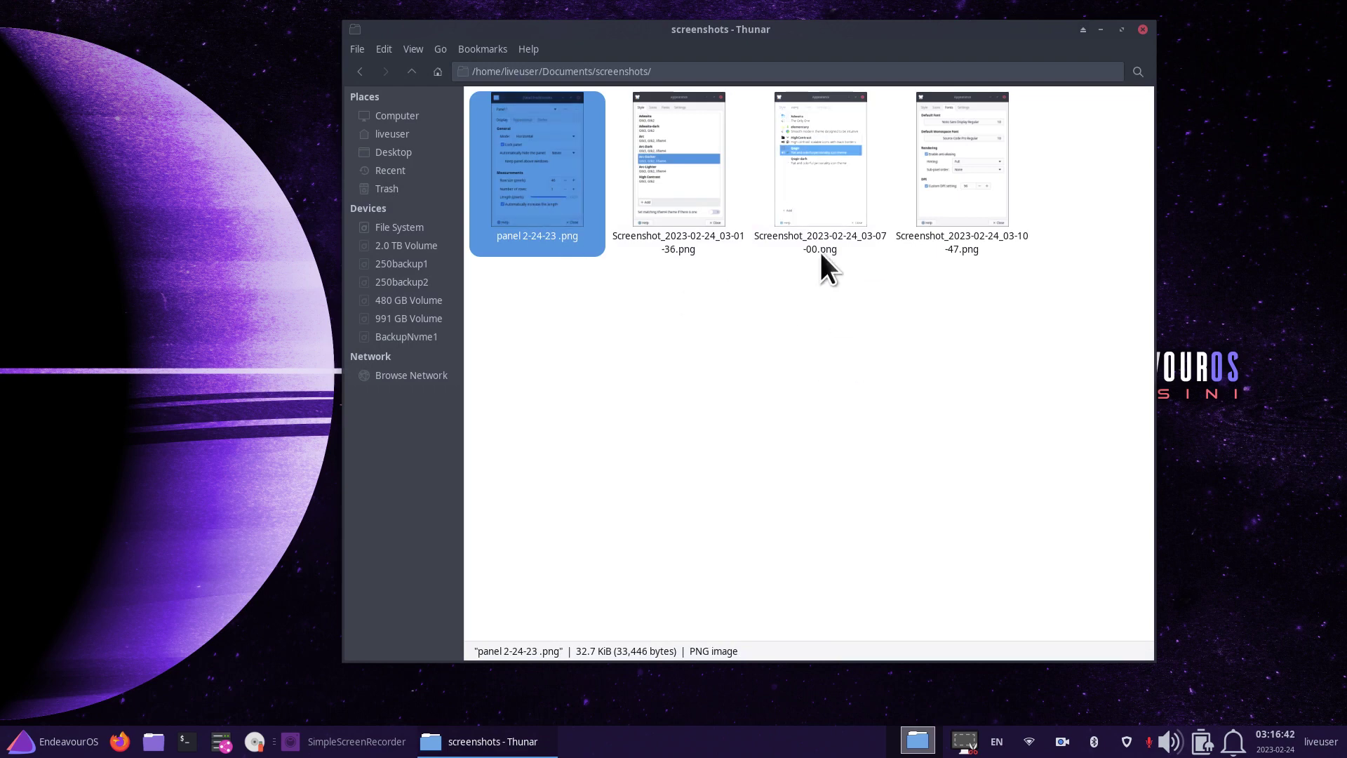
# Check the contents of Screenshot_2023-02-24_03-07-00.png in the image viewer, closing the viewer when done.
pyautogui.click(824, 165)
pyautogui.doubleClick(824, 165)
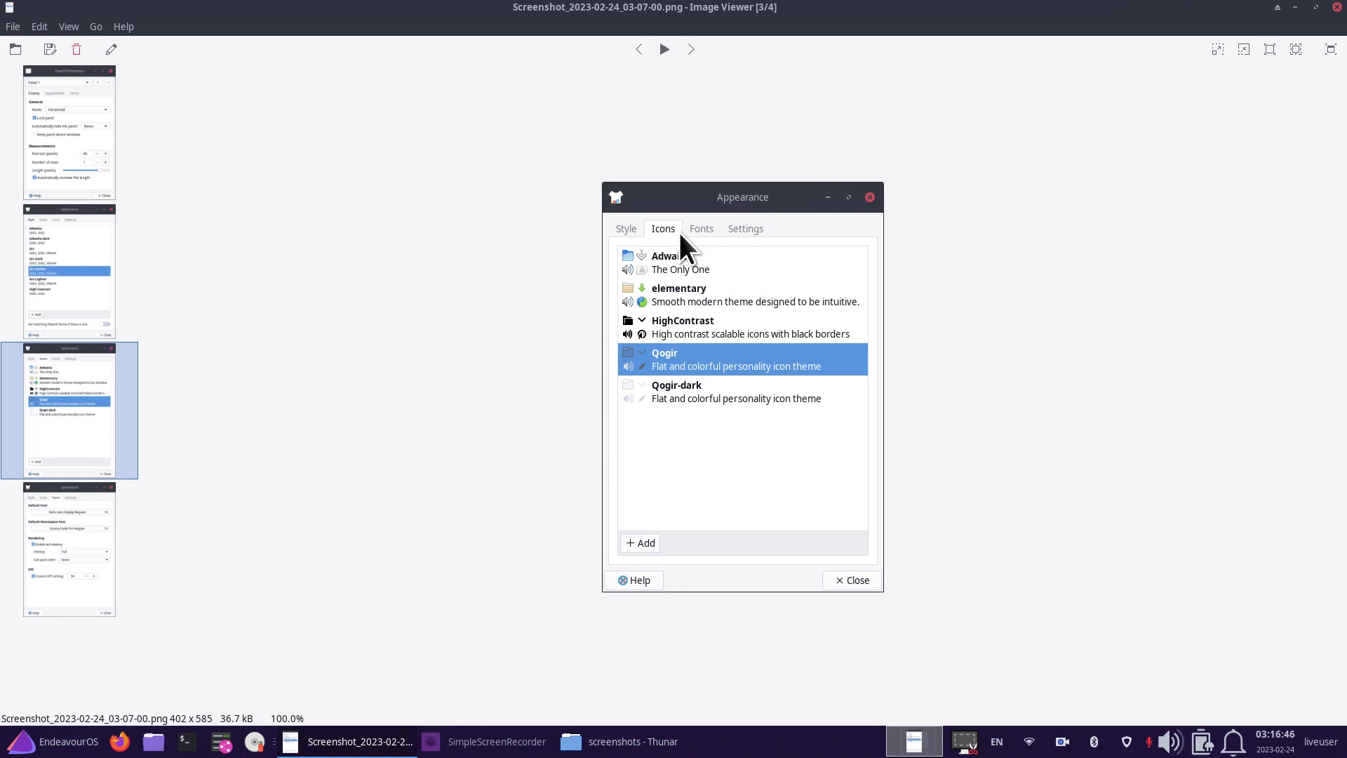
pyautogui.click(1336, 7)
# Rename Screenshot_2023-02-24_03-07-00.png as "original icons theme 2-24-23", keeping the .png extension.
pyautogui.rightClick(808, 192)
pyautogui.click(865, 384)
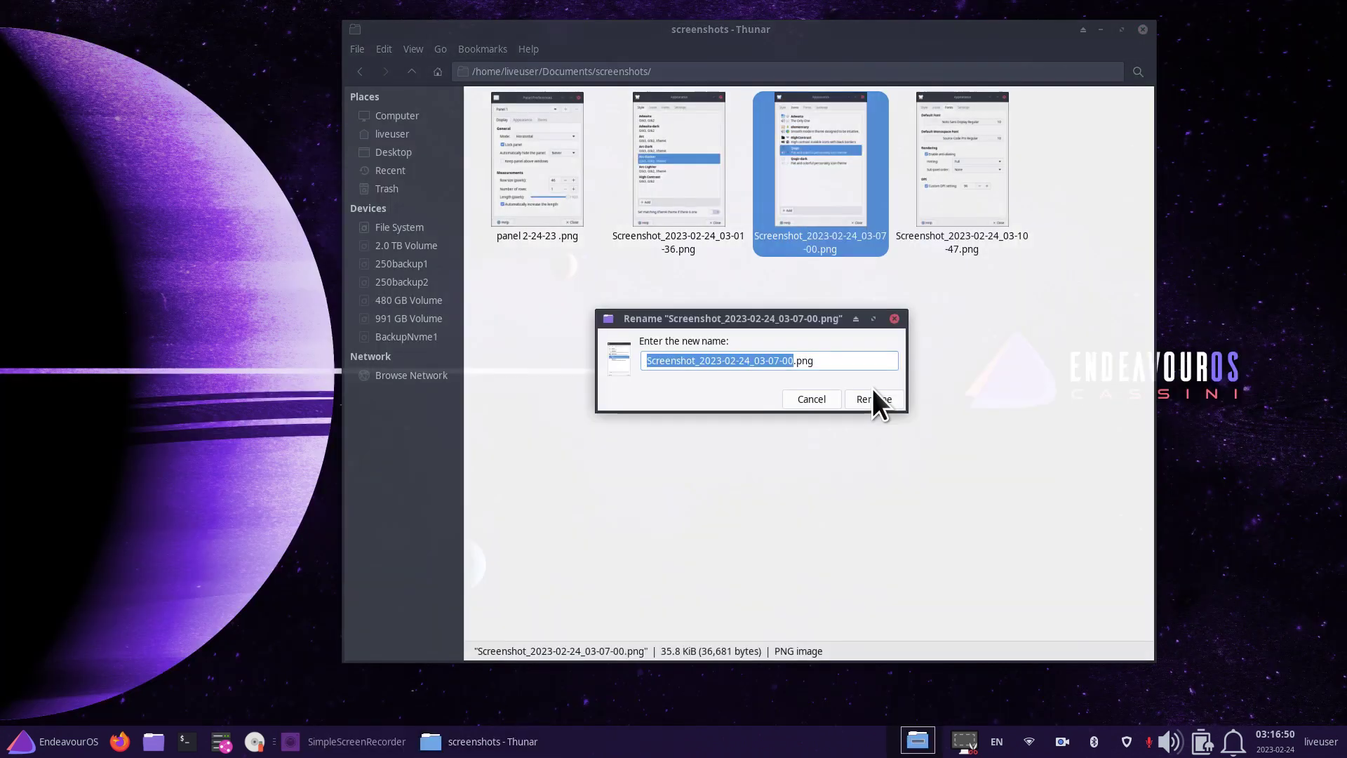
pyautogui.write('a')
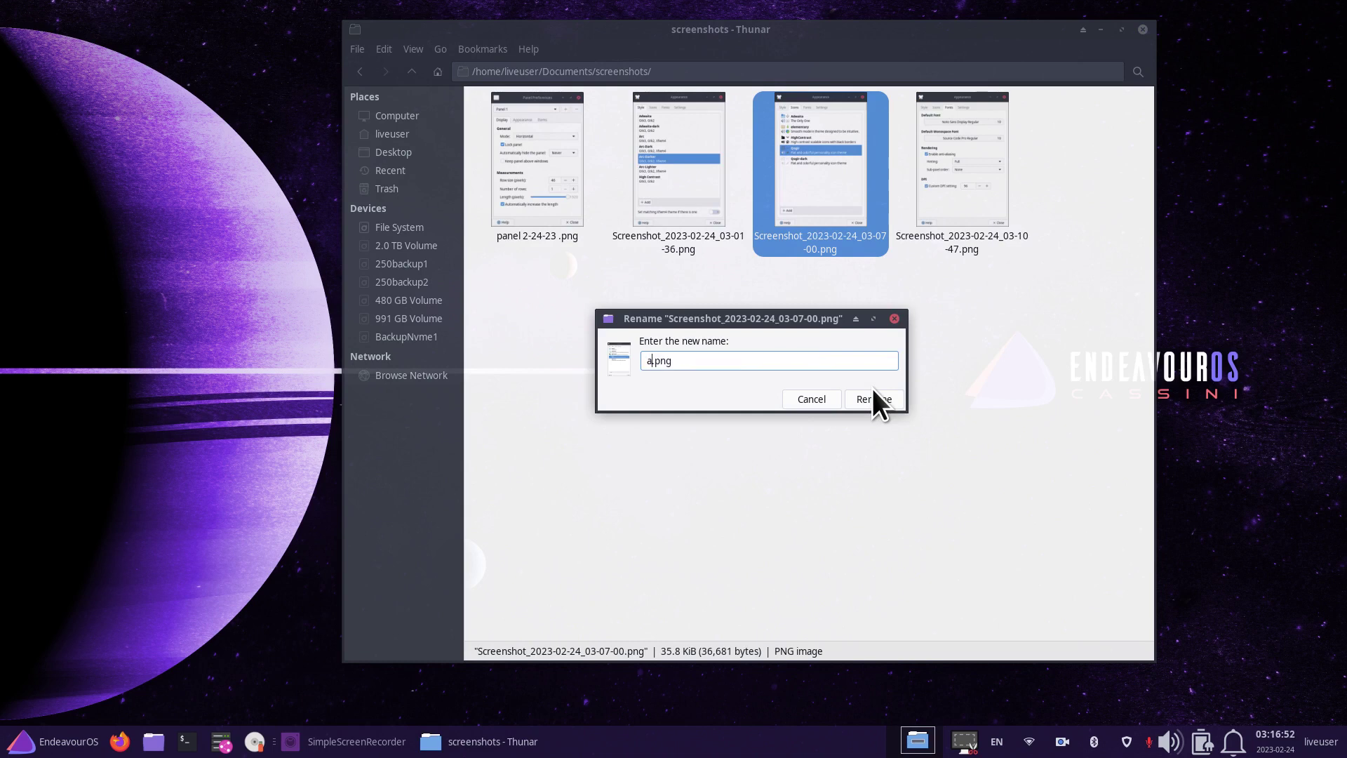
pyautogui.write('pearance')
pyautogui.press('BackSpace')
pyautogui.press('BackSpace')
pyautogui.press('BackSpace')
pyautogui.press('BackSpace')
pyautogui.press('BackSpace')
pyautogui.press('BackSpace')
pyautogui.press('BackSpace')
pyautogui.press('BackSpace')
pyautogui.press('BackSpace')
pyautogui.write('icon')
pyautogui.write('s')
pyautogui.write('orig')
pyautogui.write('inal ')
pyautogui.write(' theme')
pyautogui.write('2-24-')
pyautogui.write('23')
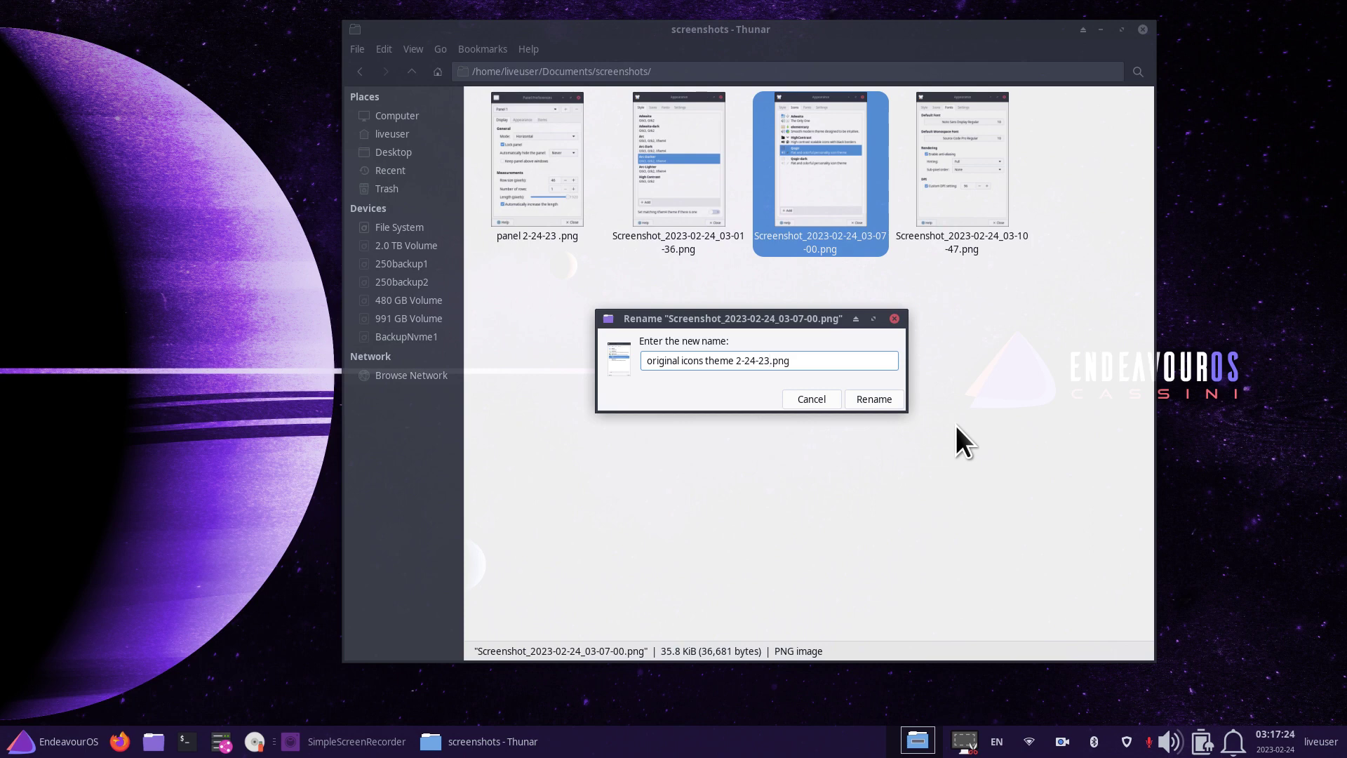
pyautogui.click(891, 404)
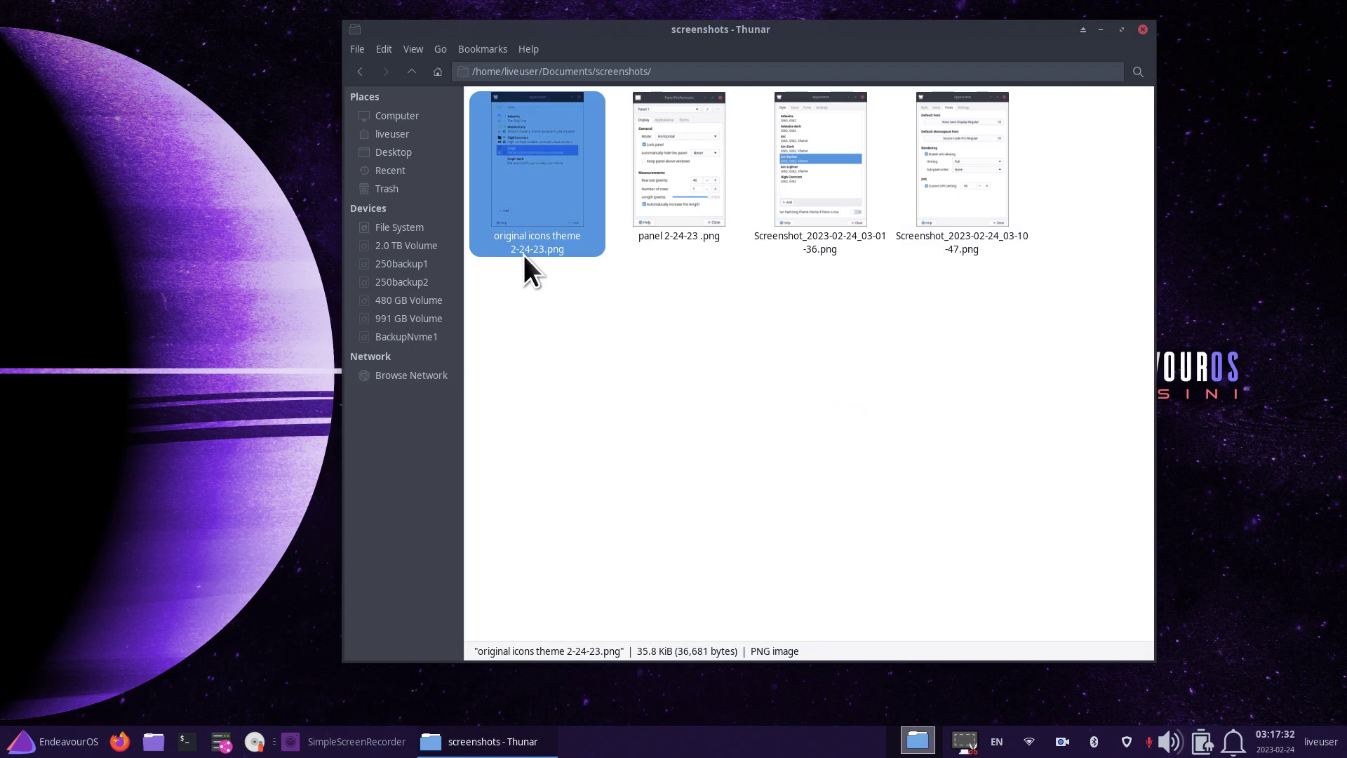
# Check the renamed icons theme image in the image viewer, close it, and try smaller and larger thumbnail sizes in the folder.
pyautogui.doubleClick(538, 186)
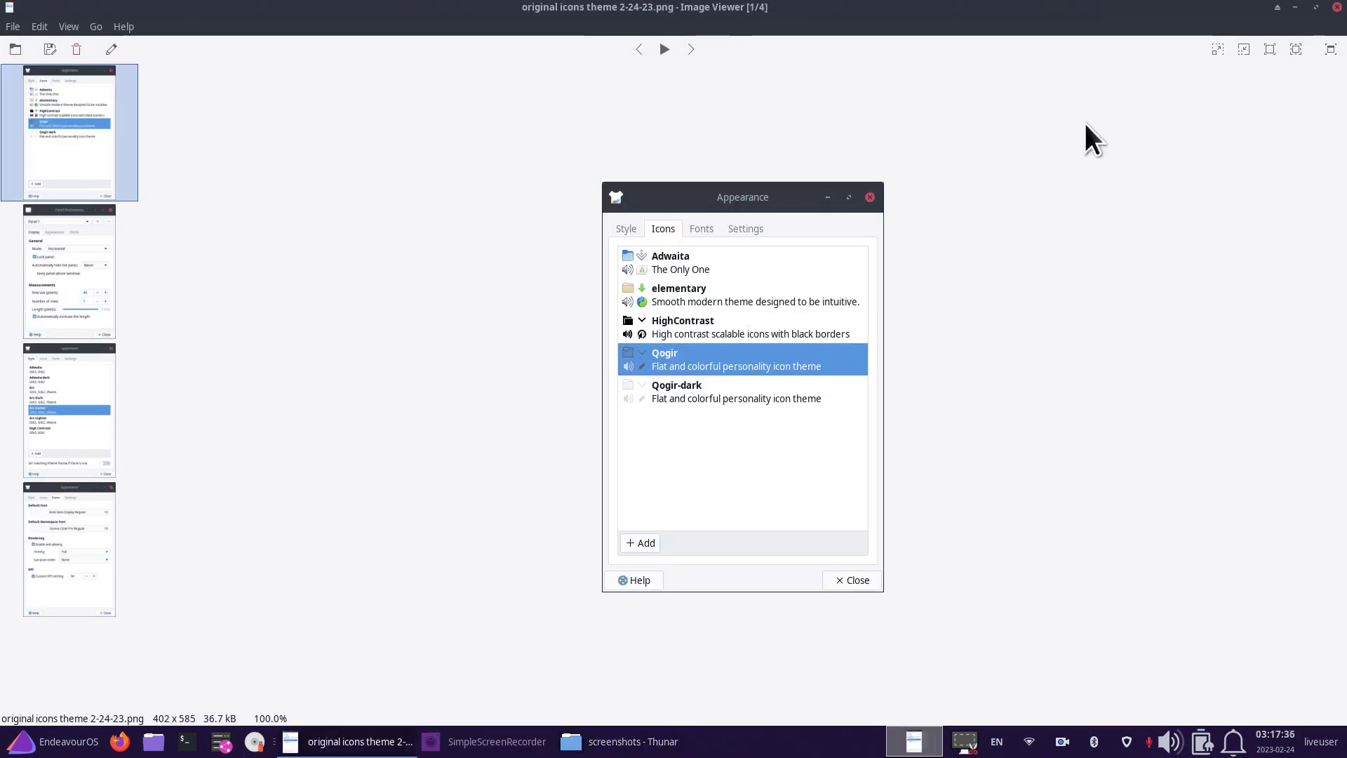
pyautogui.click(1337, 8)
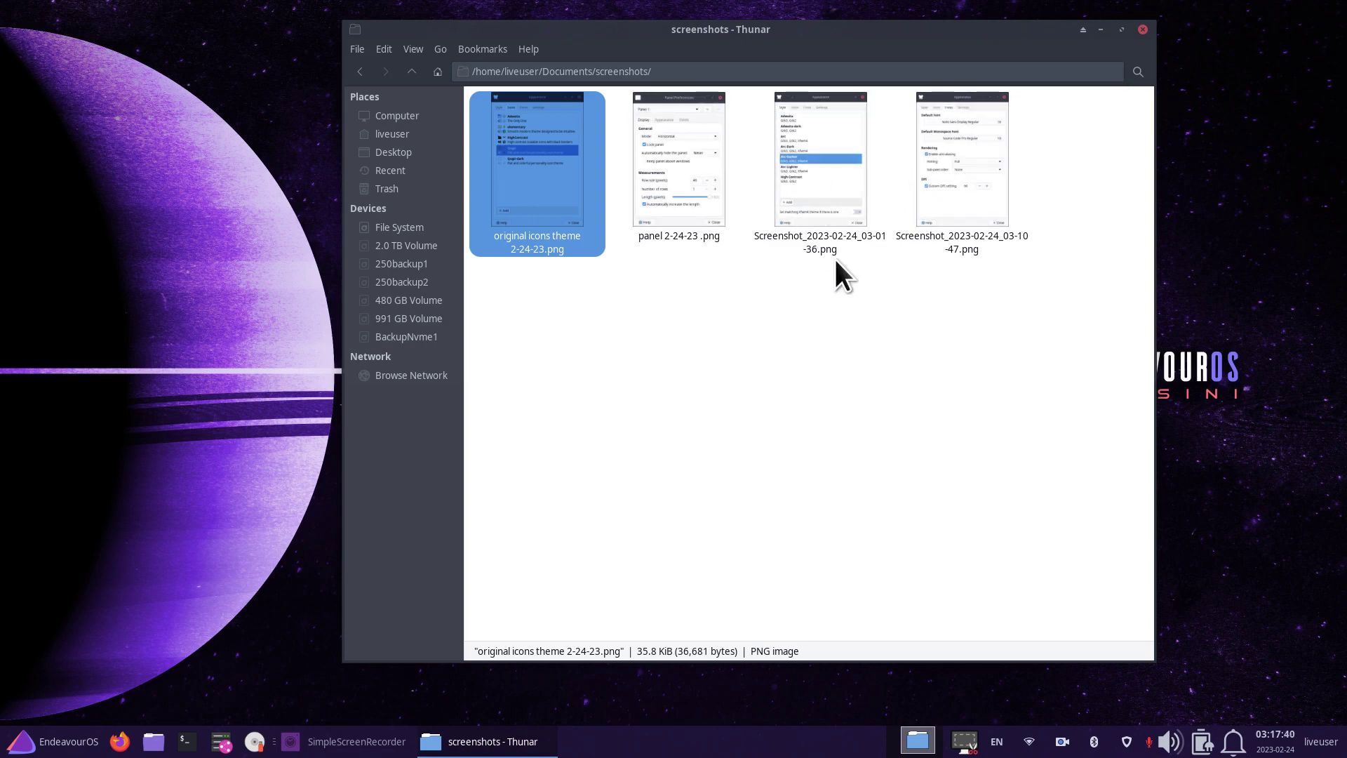
pyautogui.scroll(-8, 792, 357)
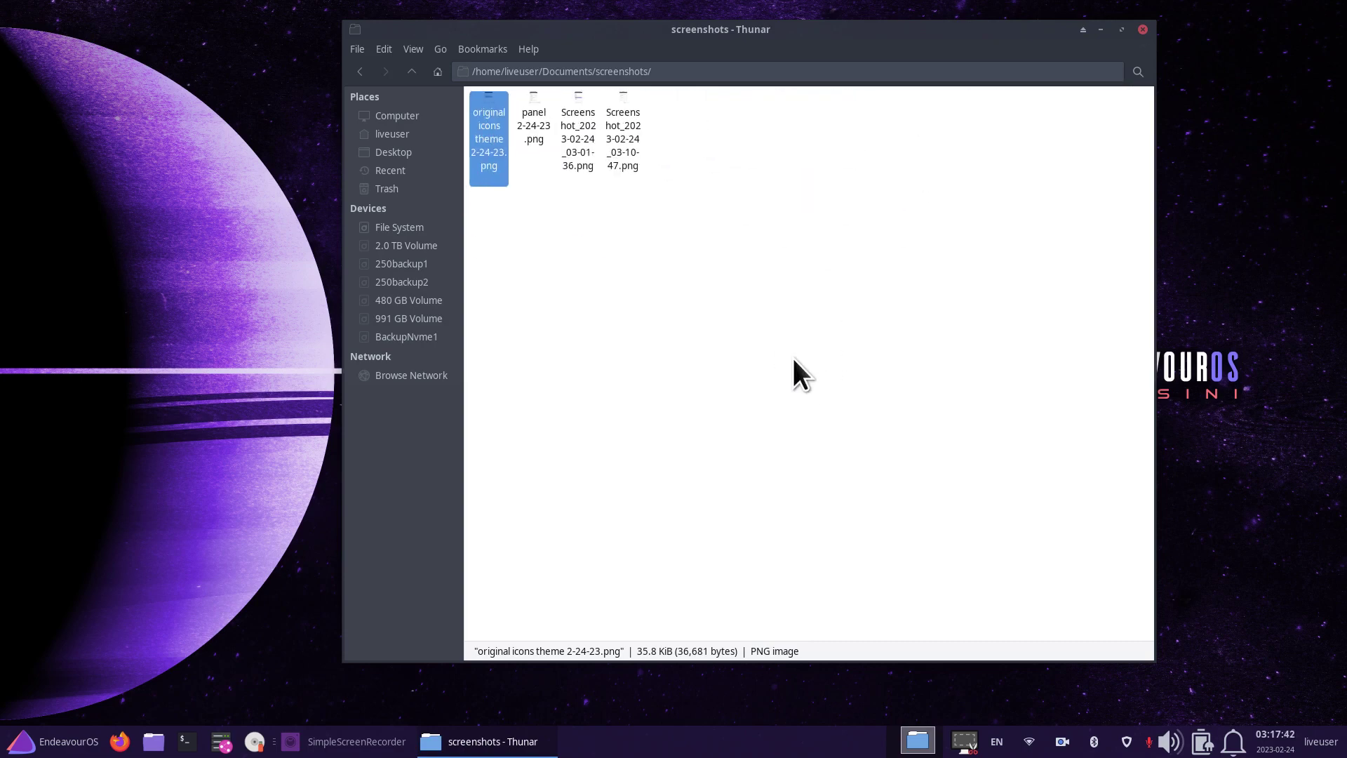
pyautogui.scroll(11, 790, 358)
pyautogui.scroll(-3, 790, 359)
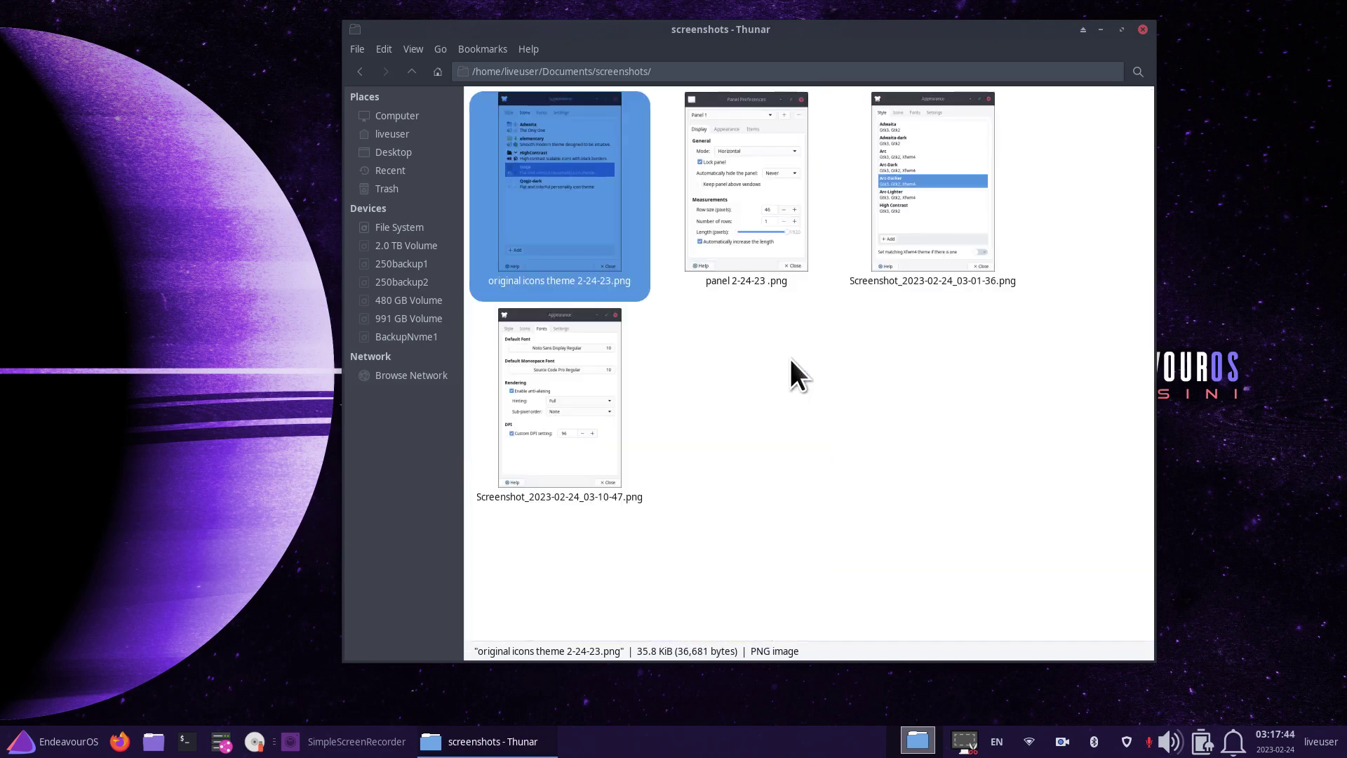
pyautogui.scroll(-2, 790, 359)
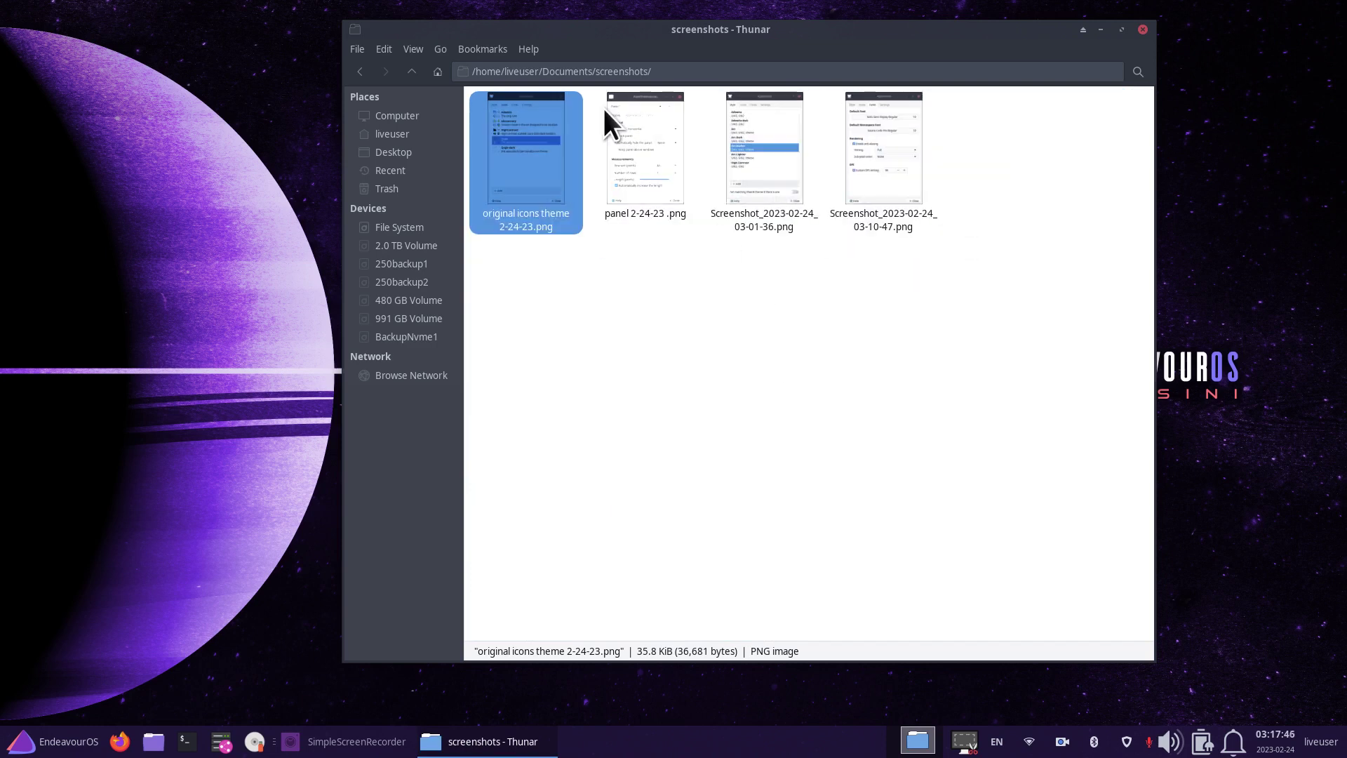
# Look at the screenshots folder in list view and compact view, and return to icon view with slightly larger thumbnails.
pyautogui.click(414, 50)
pyautogui.click(455, 380)
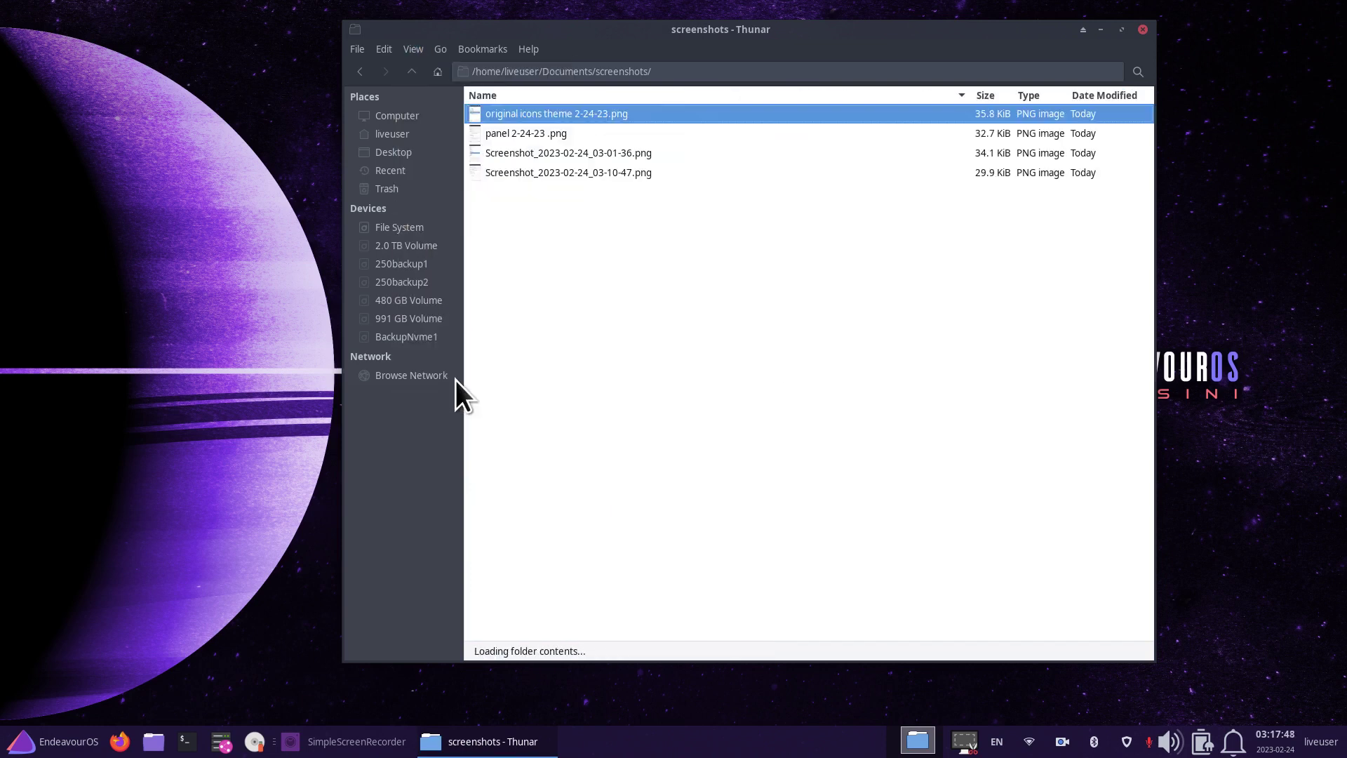
pyautogui.click(413, 49)
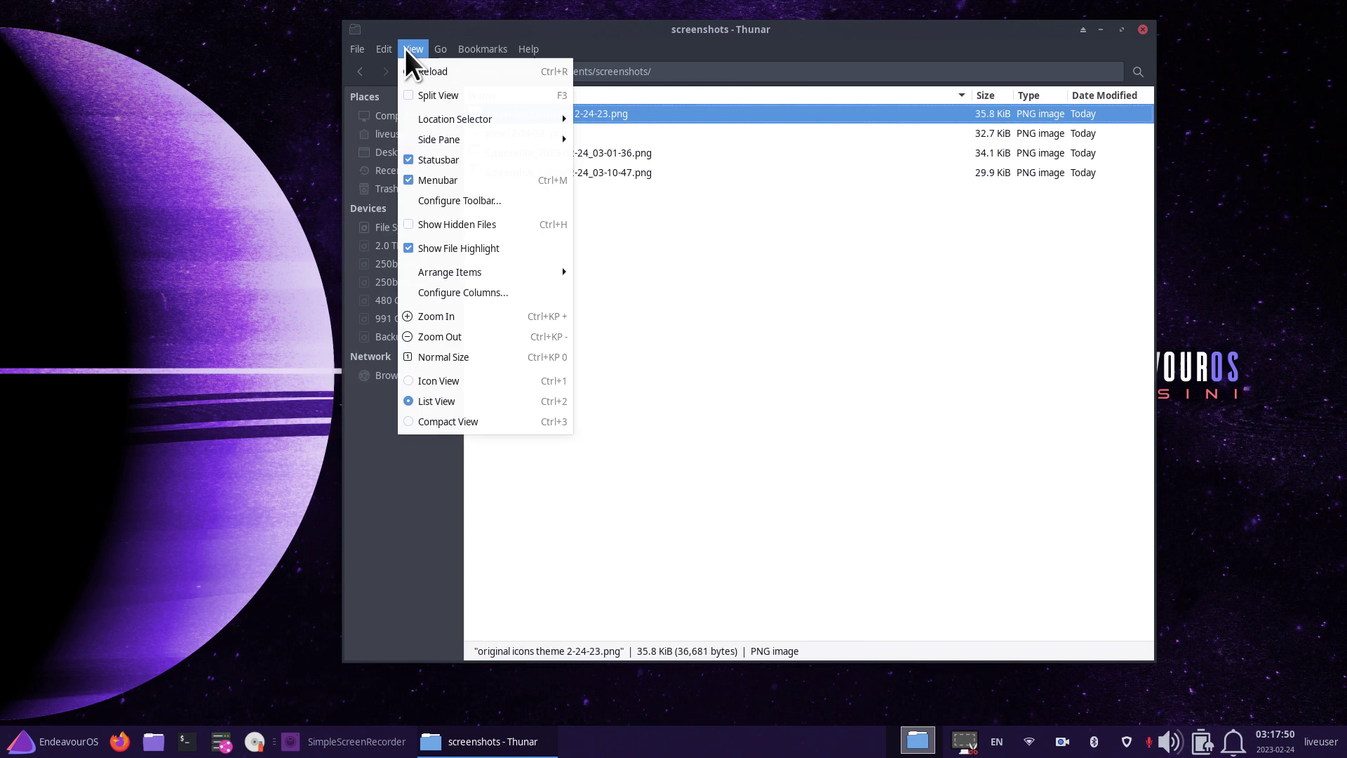
pyautogui.click(439, 421)
pyautogui.click(413, 50)
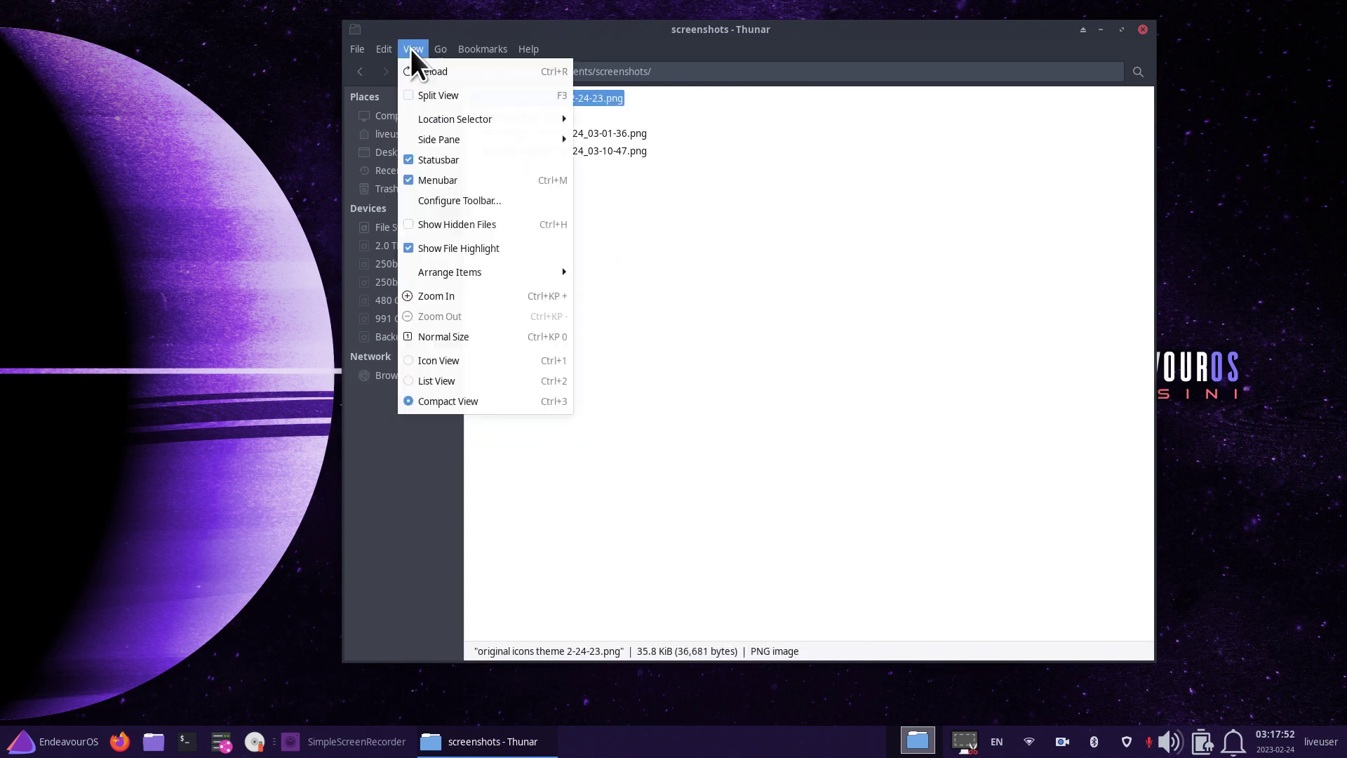
pyautogui.click(452, 361)
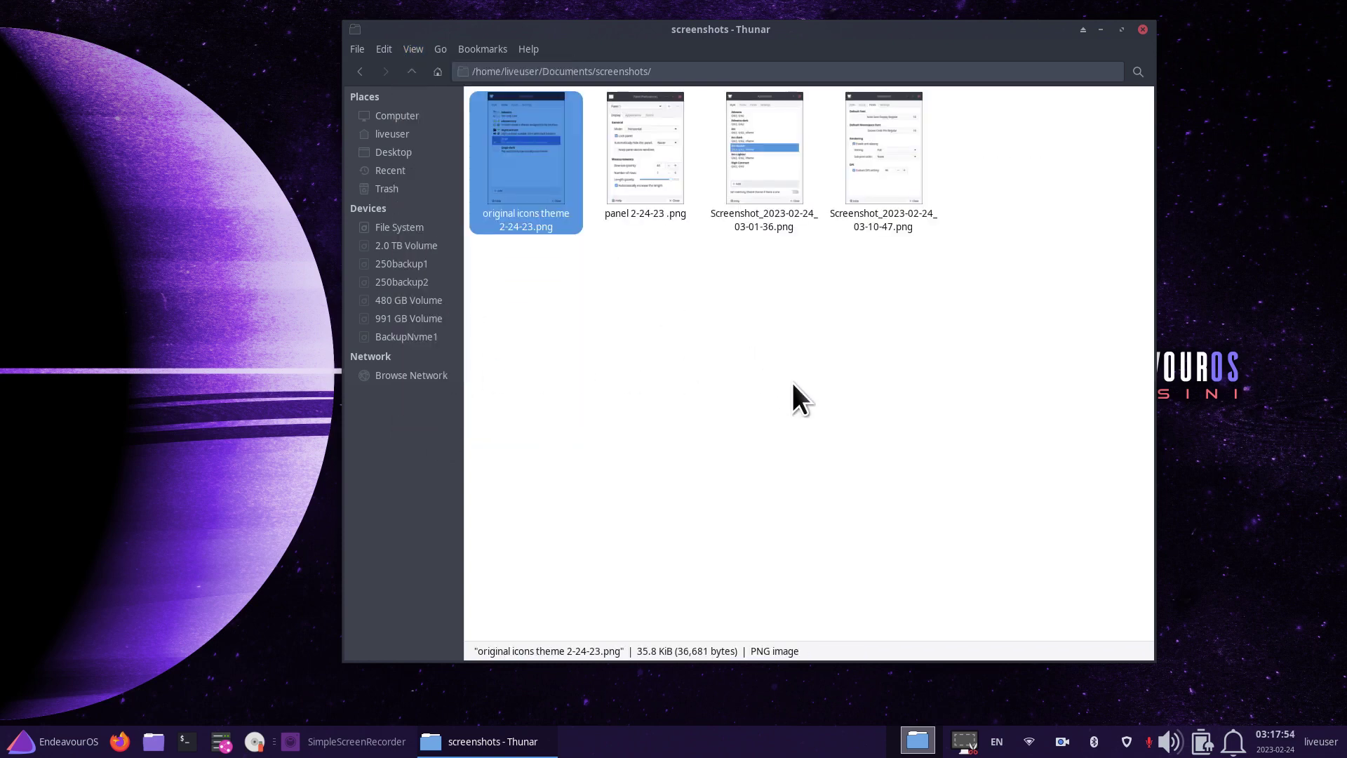
pyautogui.scroll(1, 798, 388)
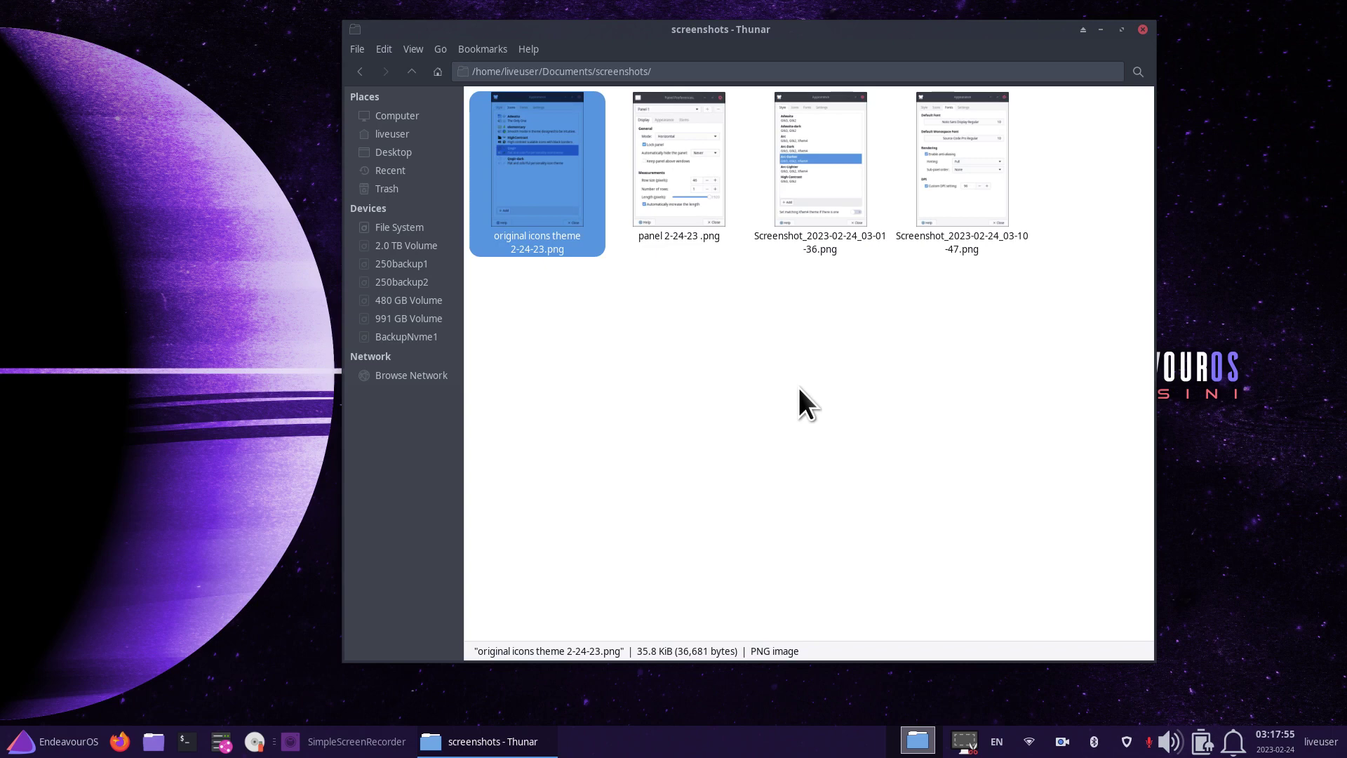
# View the file manager's About information and close it.
pyautogui.click(537, 45)
pyautogui.click(567, 89)
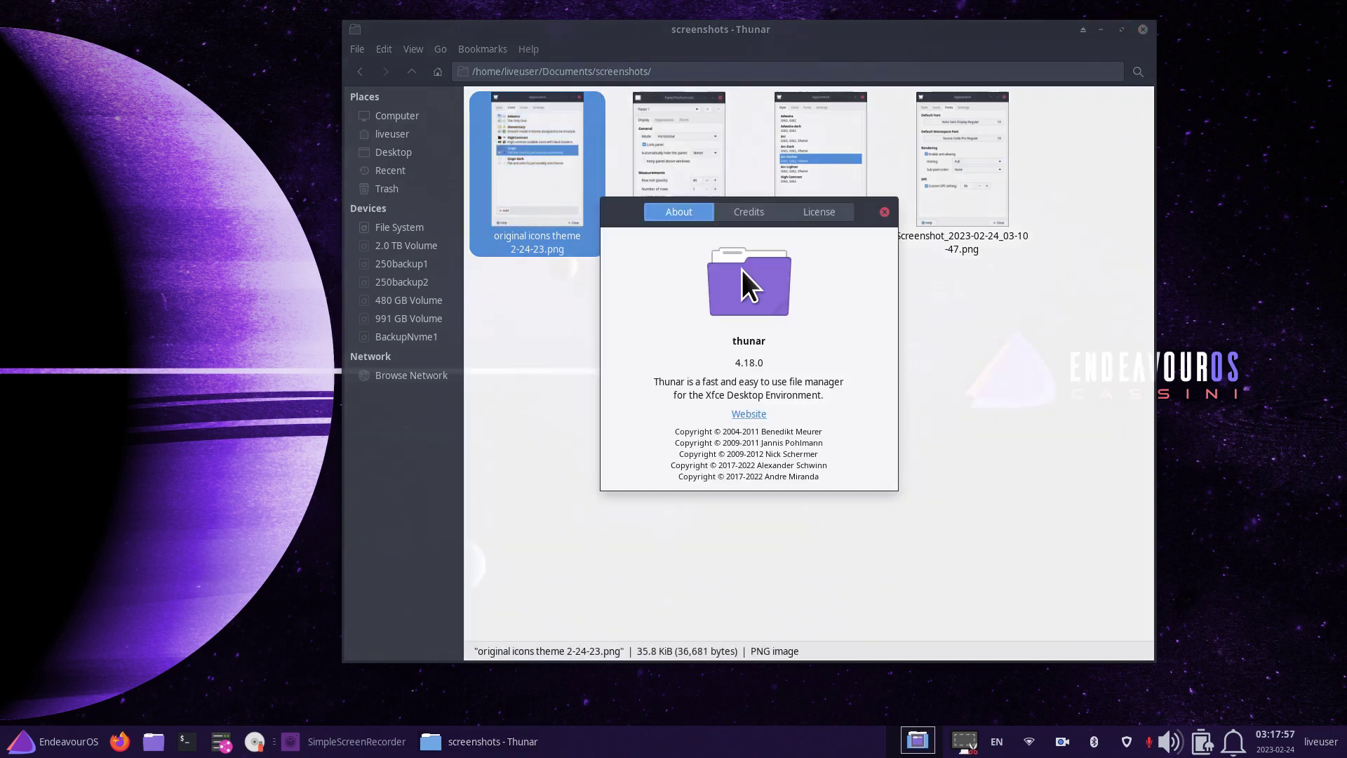
pyautogui.click(885, 211)
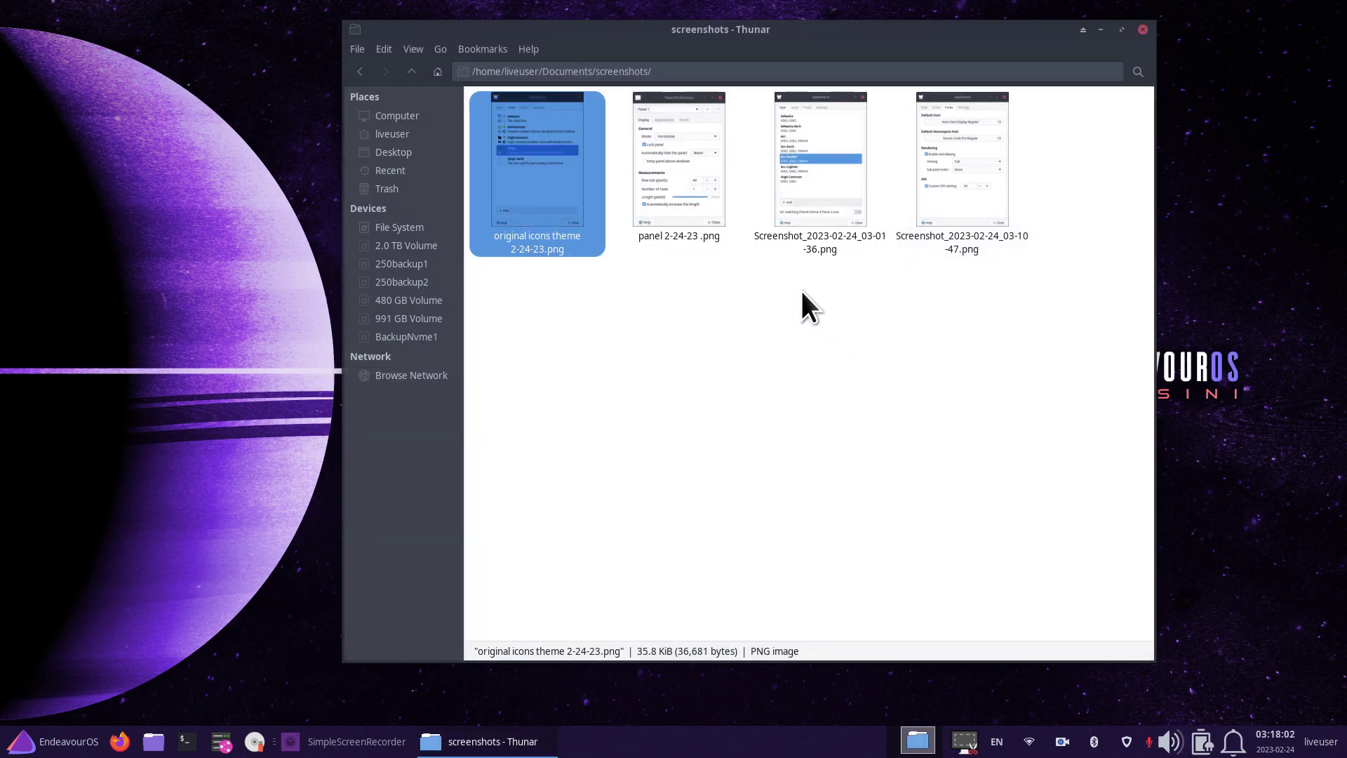
# Check the contents of Screenshot_2023-02-24_03-01-36.png in the image viewer, closing the viewer when done.
pyautogui.click(677, 181)
pyautogui.doubleClick(815, 176)
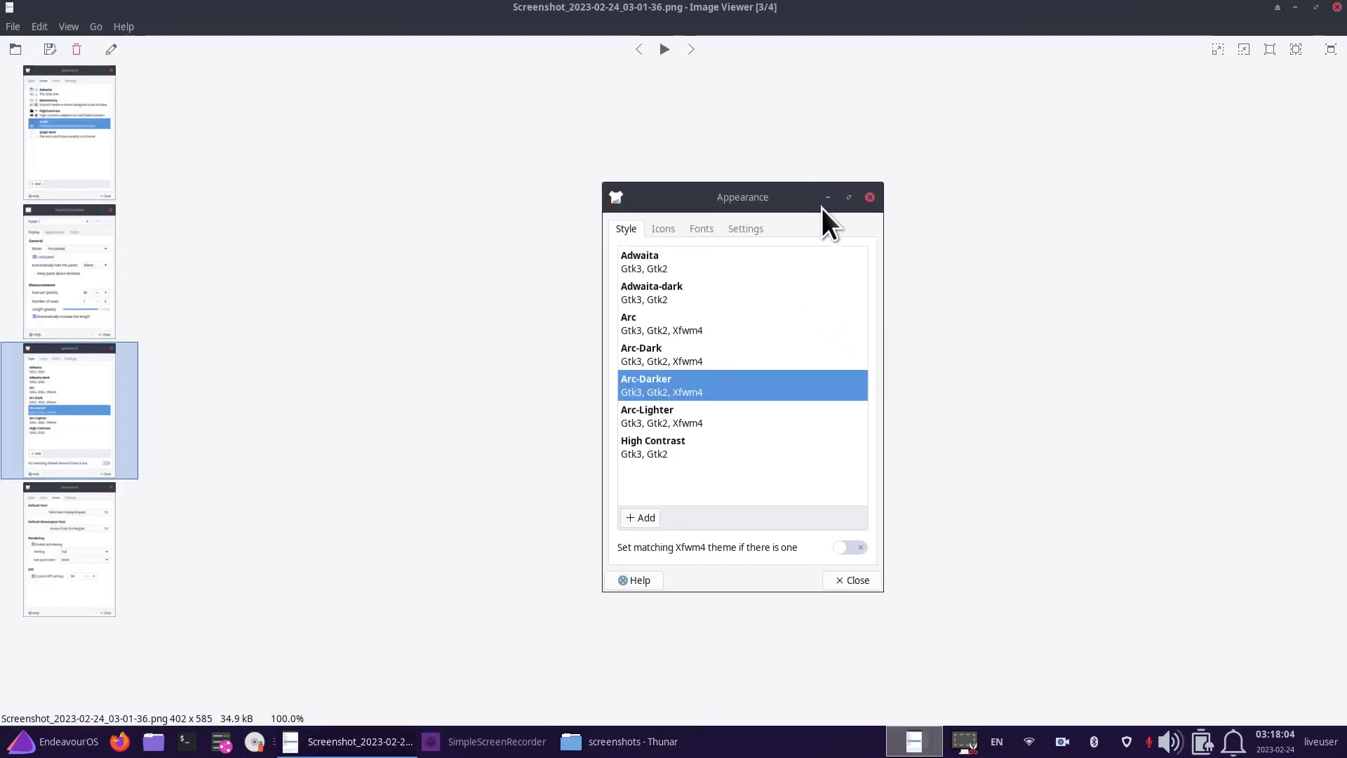
pyautogui.click(1338, 7)
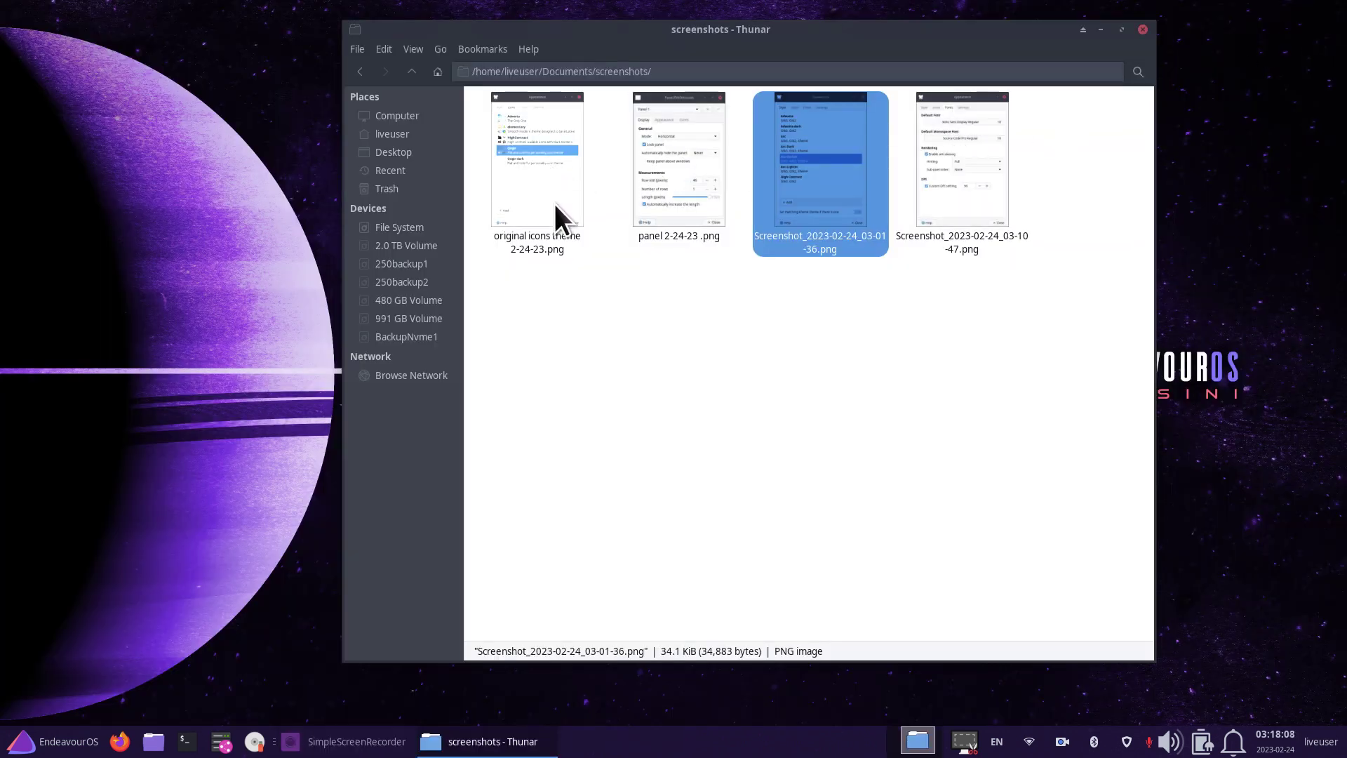
# View original icons theme 2-24-23.png again, restore the image viewer from full size to a smaller window, and close it.
pyautogui.doubleClick(523, 167)
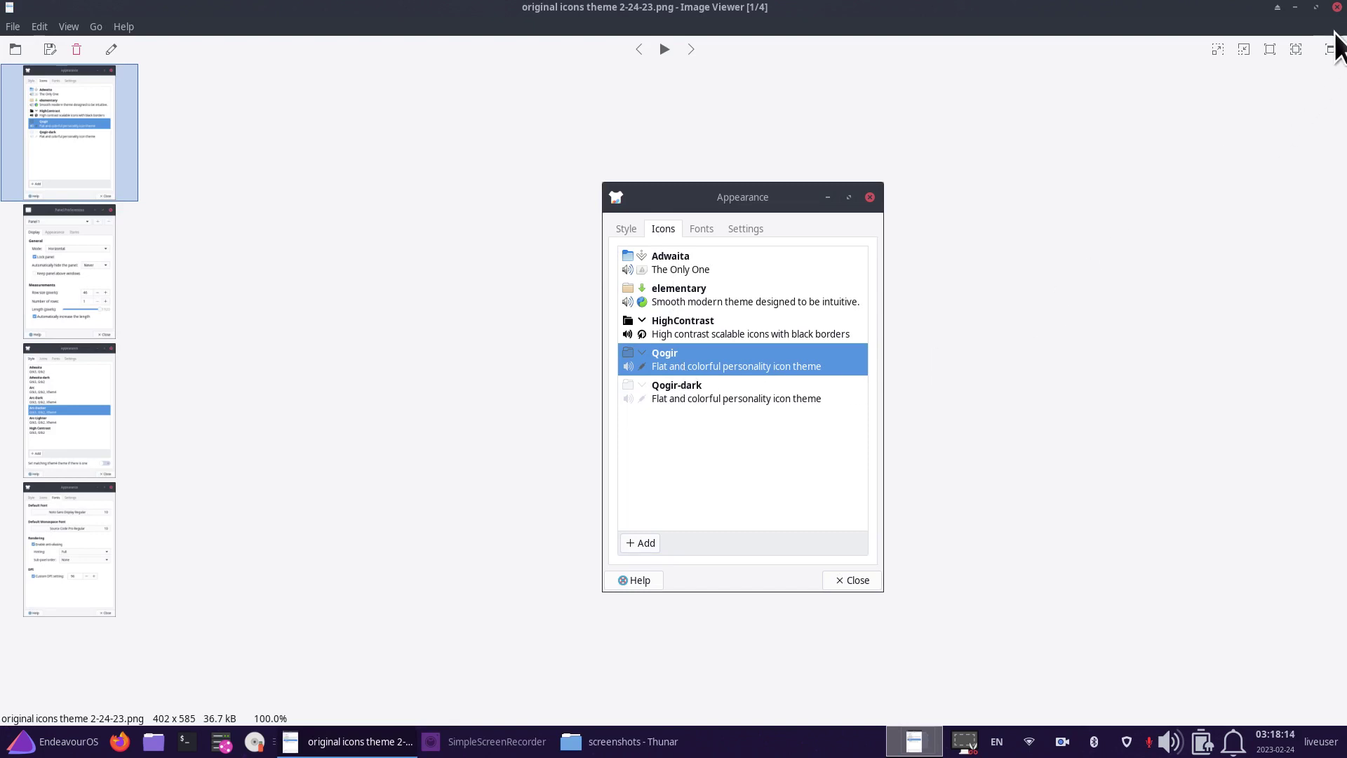
pyautogui.click(1317, 8)
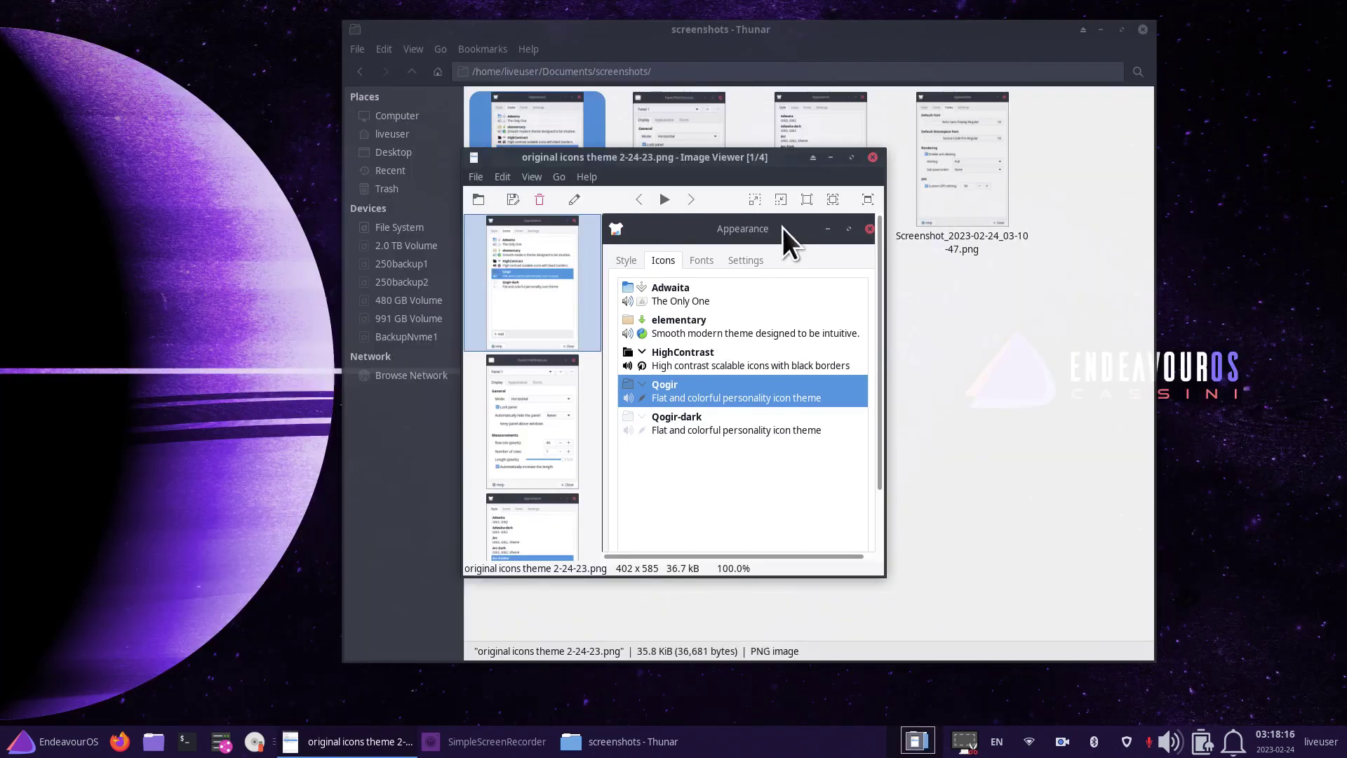
pyautogui.click(872, 158)
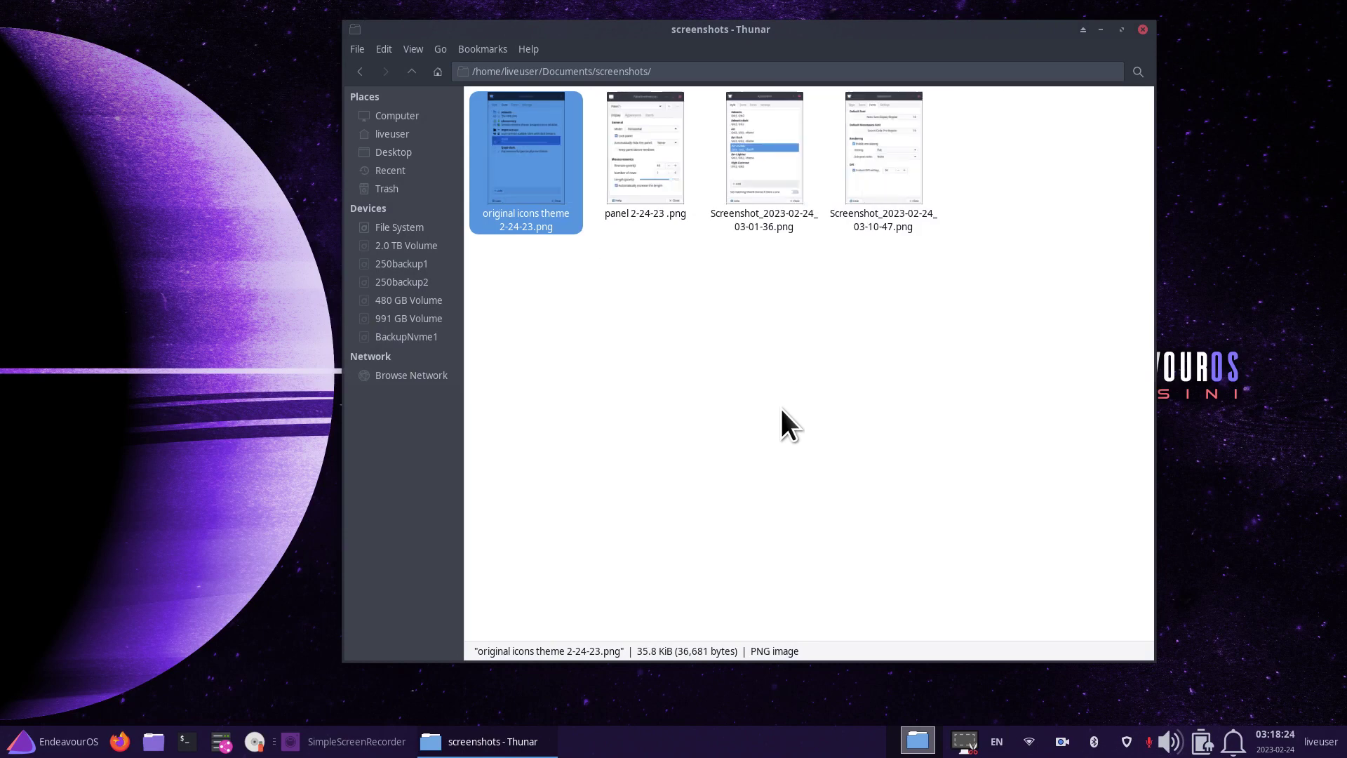
# Reduce the thumbnail size in the screenshots folder and close the file manager window.
pyautogui.hotkey('ctrl', '-')
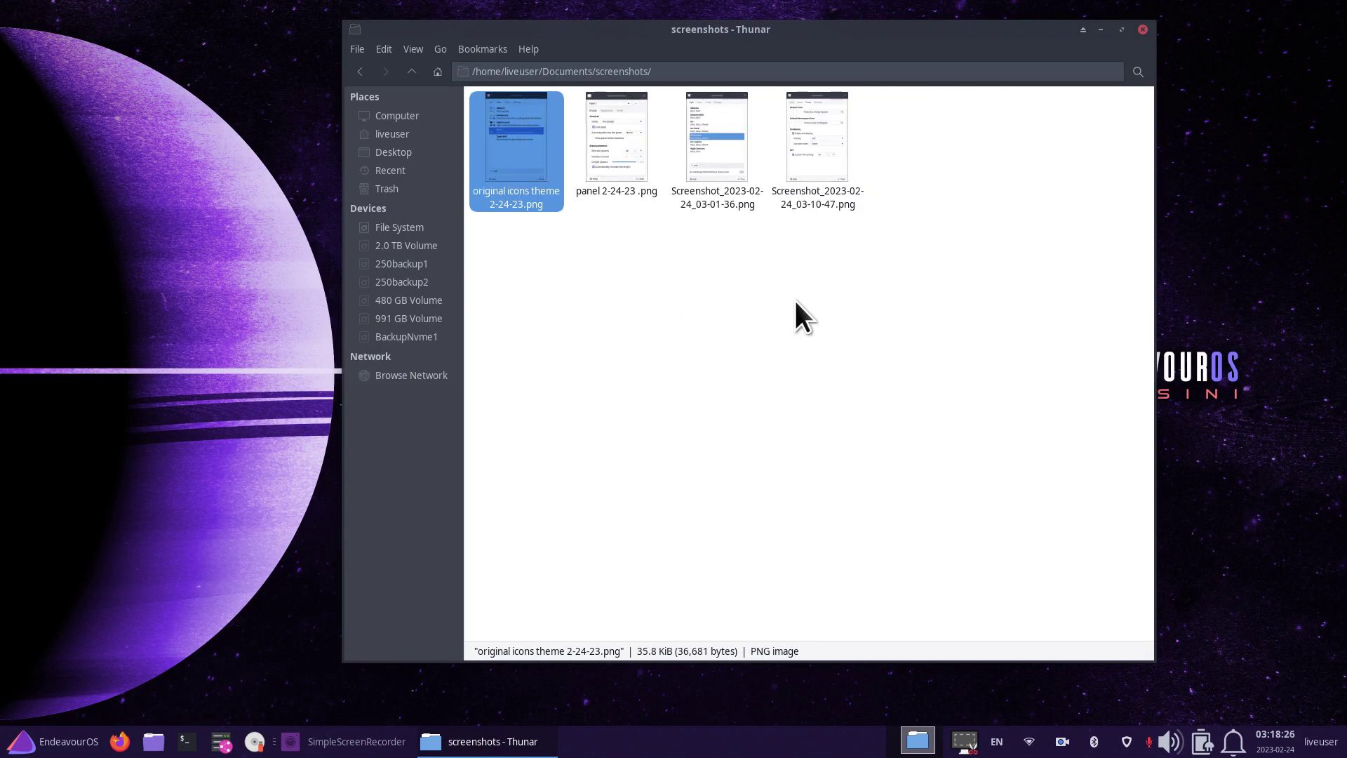
pyautogui.click(1142, 31)
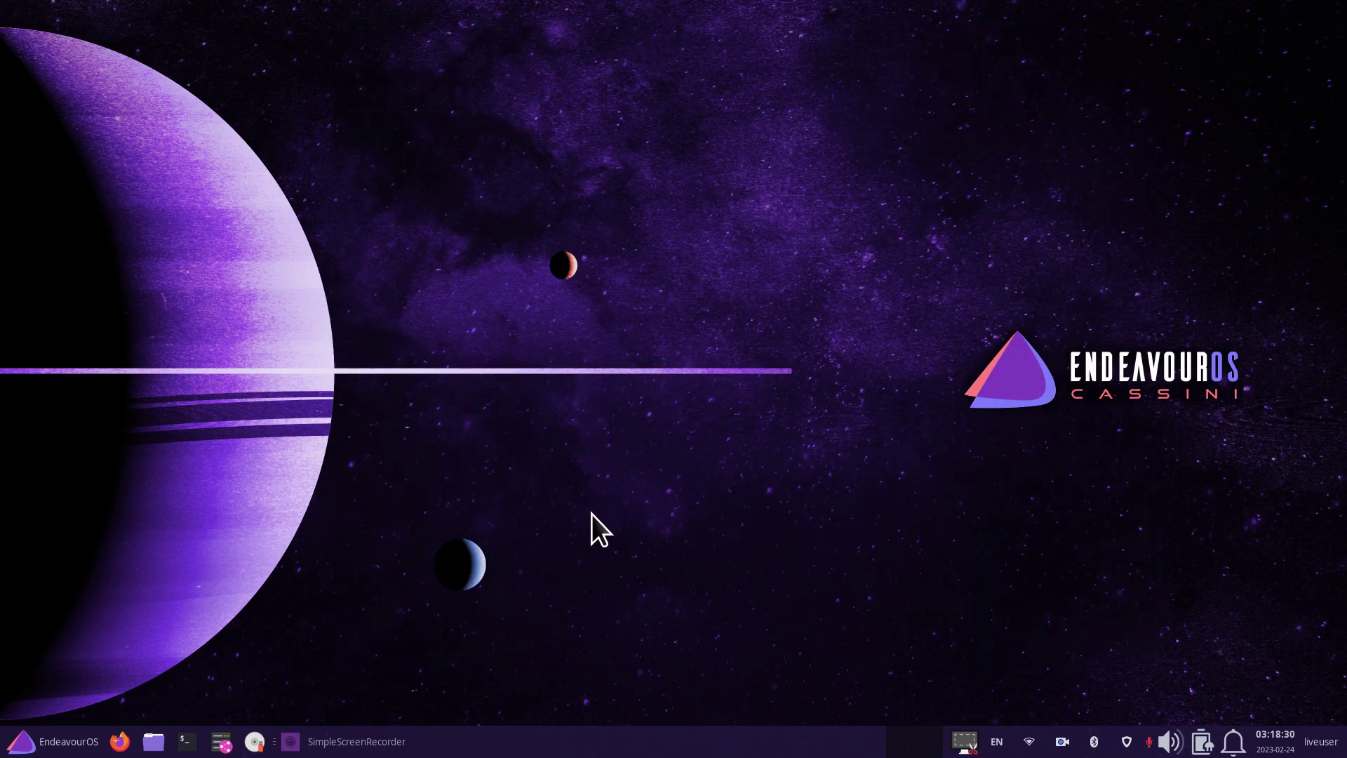